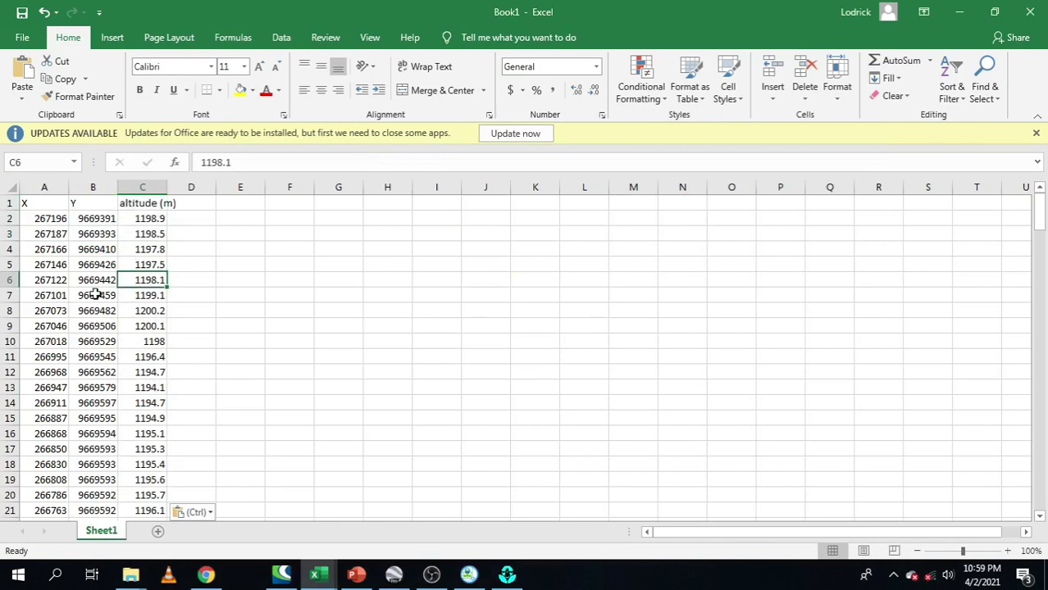
# - Review the X, Y and altitude (m) columns of the survey point worksheet
pyautogui.moveTo(37, 187); pyautogui.dragTo(191, 187)
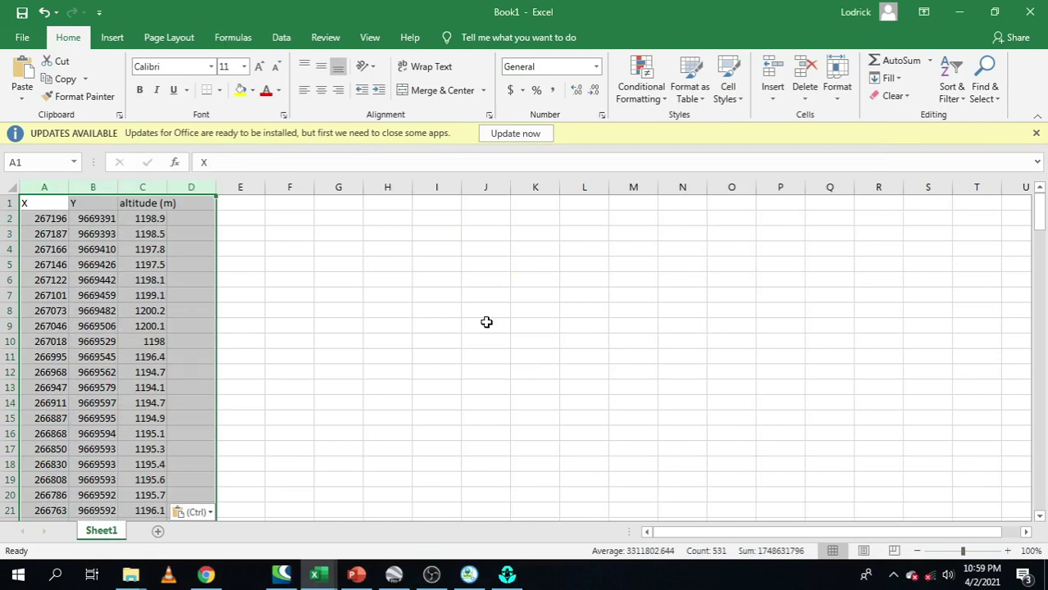
pyautogui.click(250, 263)
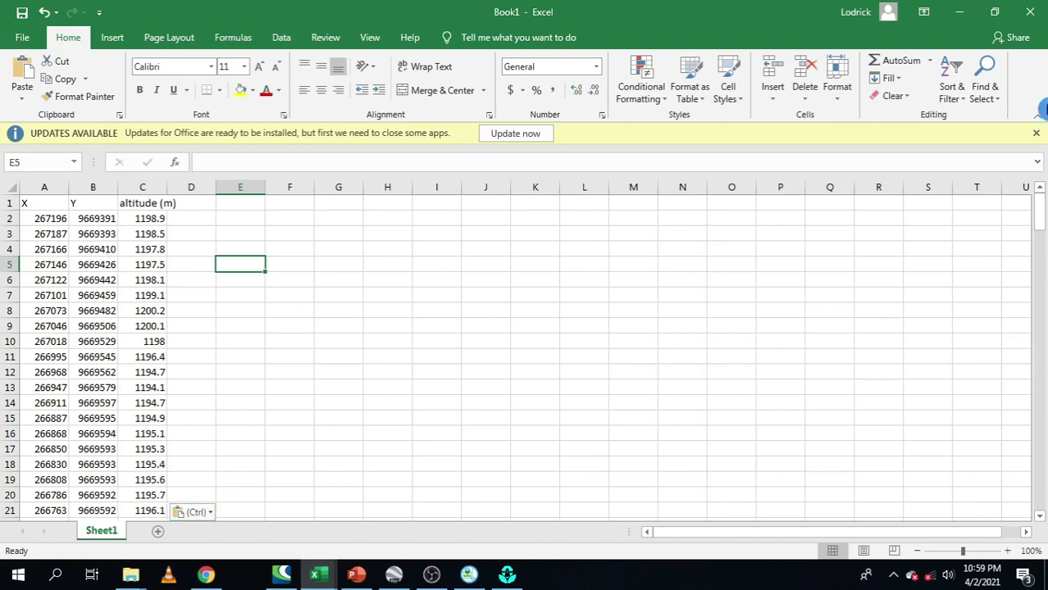
pyautogui.click(964, 15)
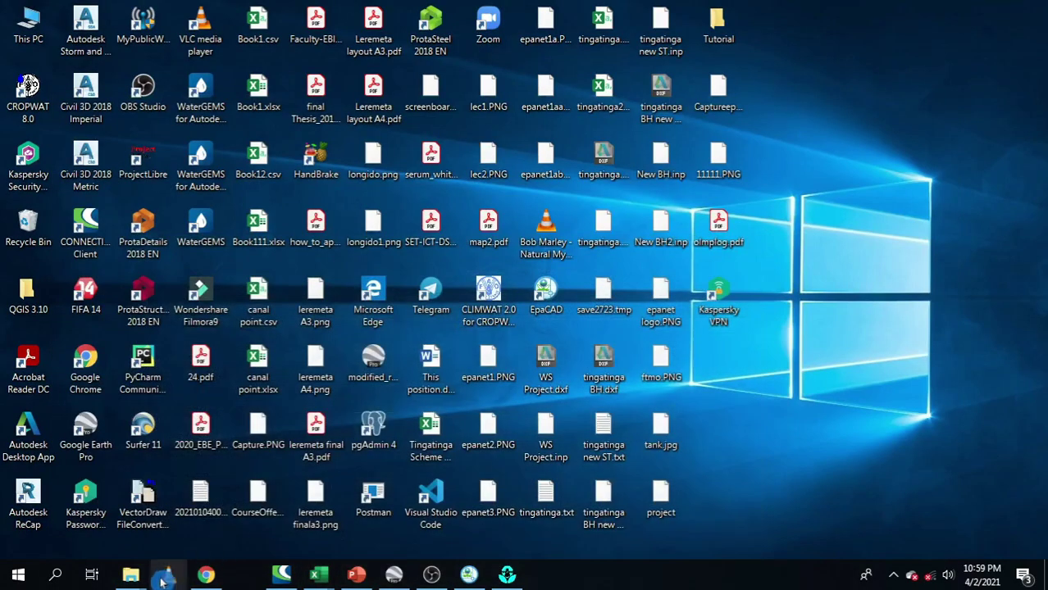
# - Switch to File Explorer and examine the files BH - Existing Riser ST.dxf and WS BH.inp in the Tutorial folder
pyautogui.moveTo(130, 575)
pyautogui.click(119, 517)
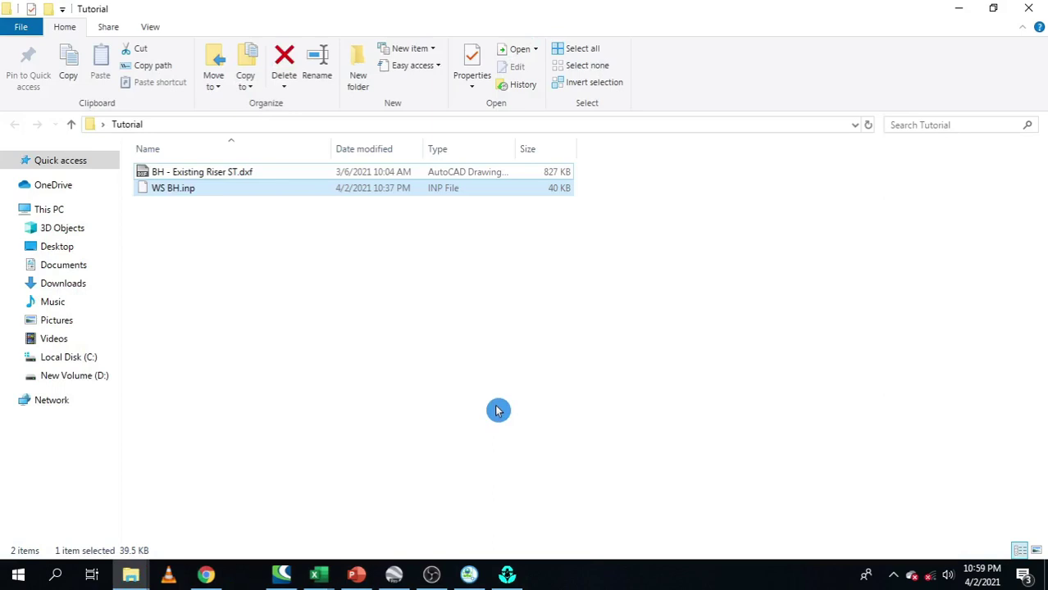
pyautogui.click(563, 351)
pyautogui.click(219, 178)
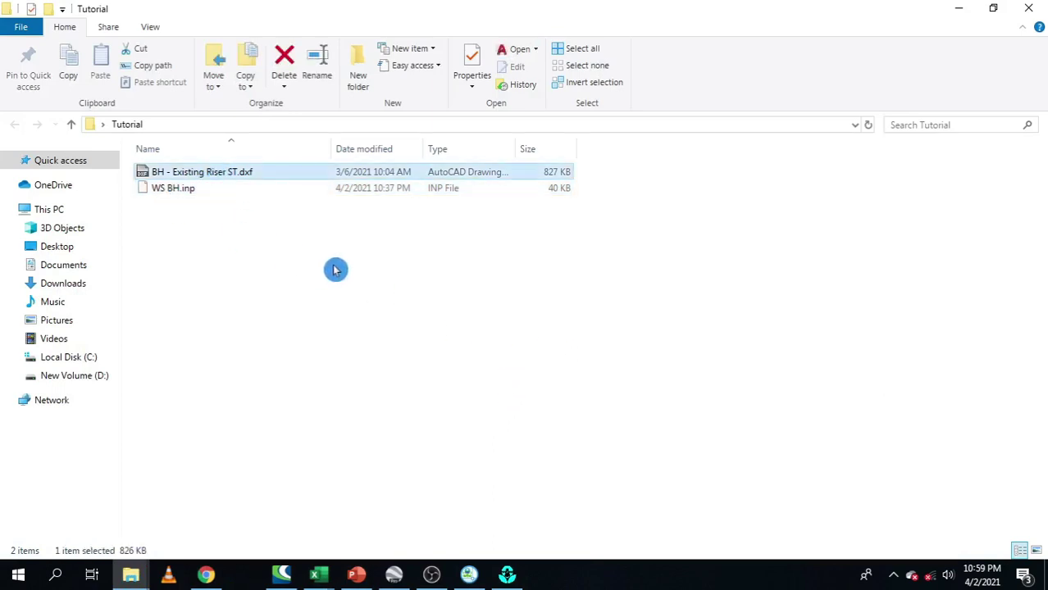
pyautogui.click(184, 189)
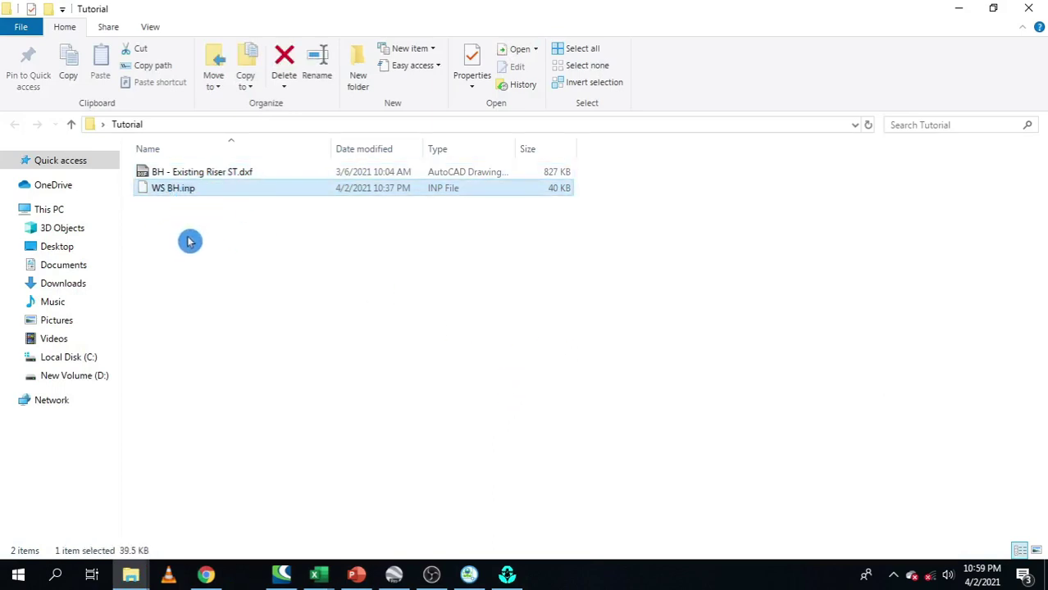
pyautogui.moveTo(629, 335); pyautogui.dragTo(131, 193)
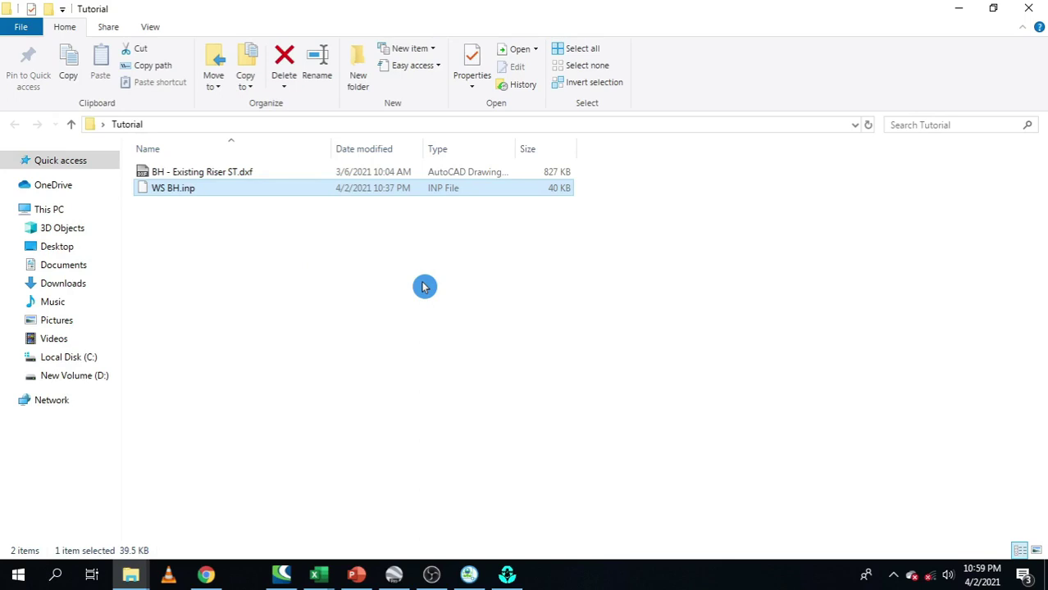
pyautogui.click(500, 318)
pyautogui.moveTo(705, 341); pyautogui.dragTo(98, 179)
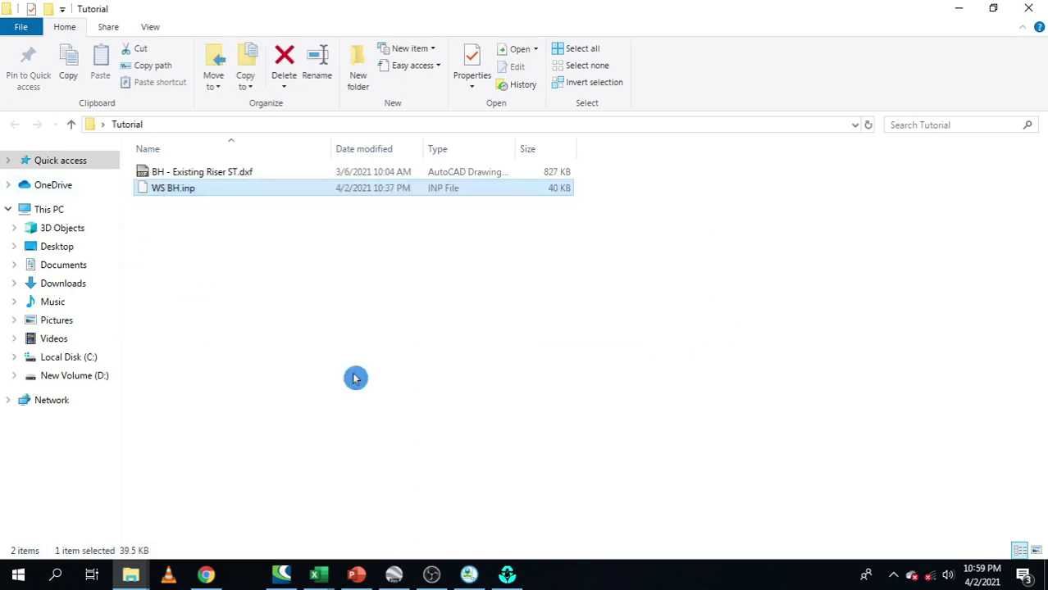
# - Switch to EPANET, check the WS BH.inp file in the Tutorial folder once more, and return to the empty network map
pyautogui.click(508, 574)
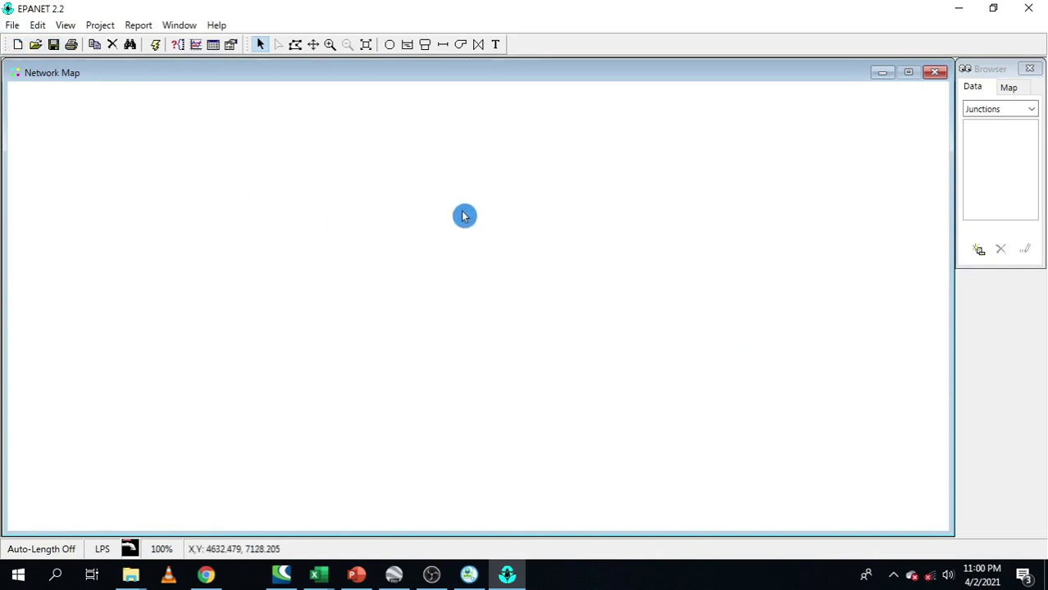
pyautogui.click(12, 25)
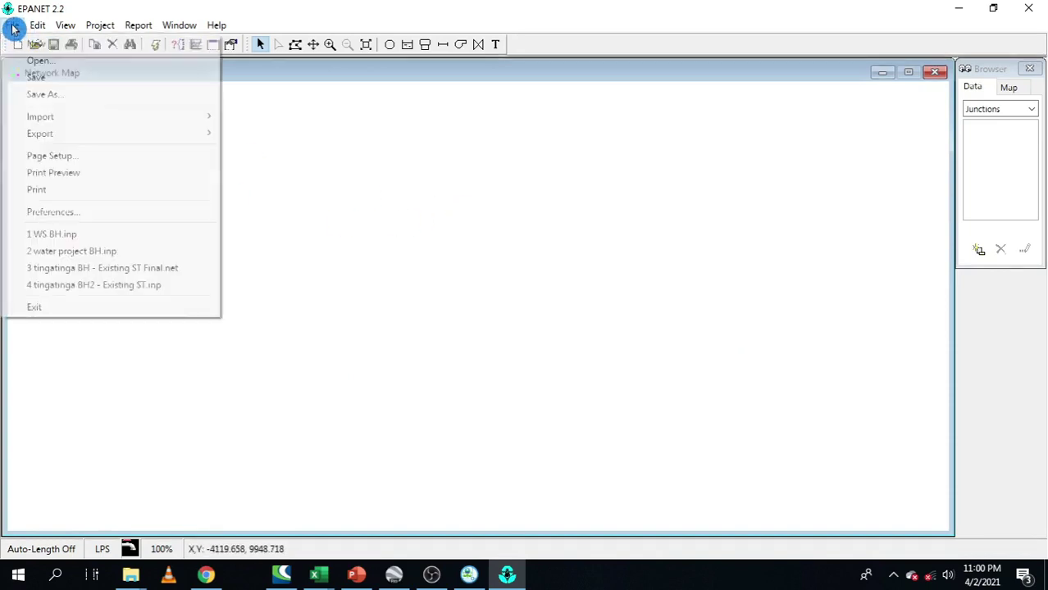
pyautogui.moveTo(72, 121)
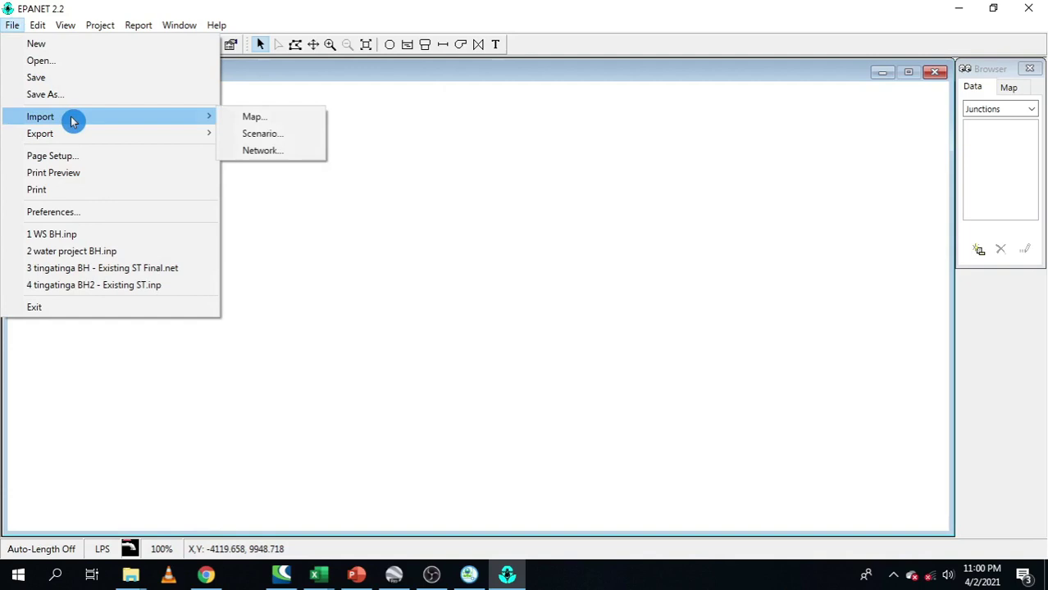
pyautogui.click(131, 576)
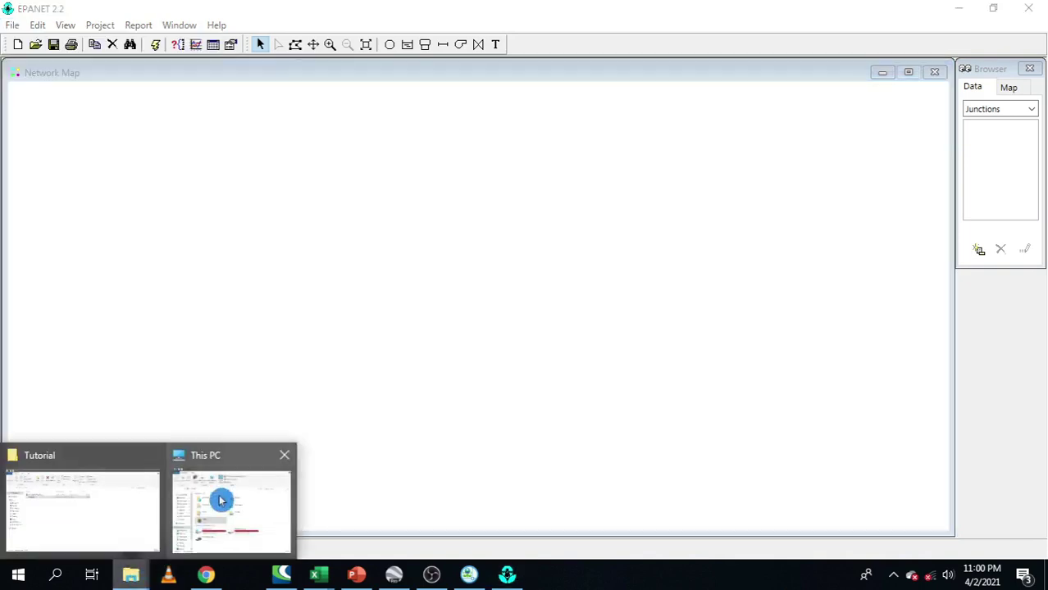
pyautogui.click(131, 494)
pyautogui.moveTo(504, 300); pyautogui.dragTo(179, 195)
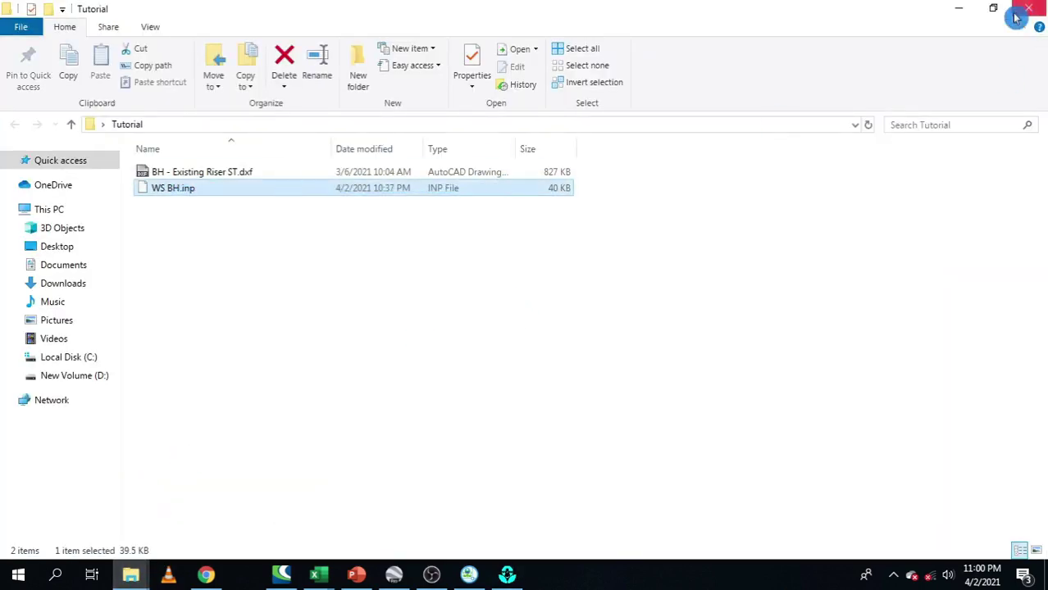
pyautogui.click(956, 10)
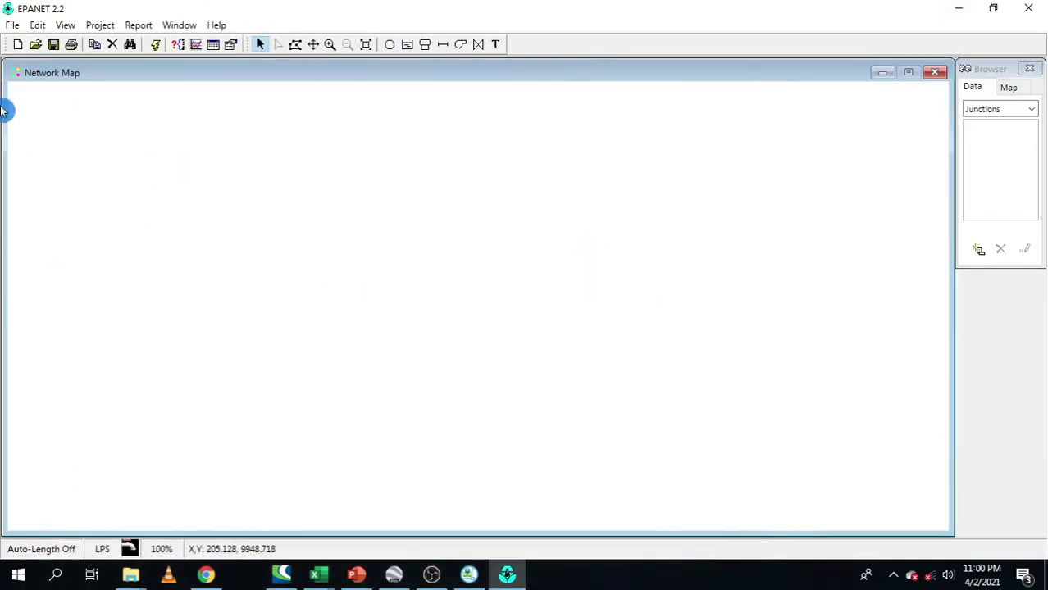
# - Import the network file WS BH.inp from the Tutorial folder
pyautogui.click(15, 24)
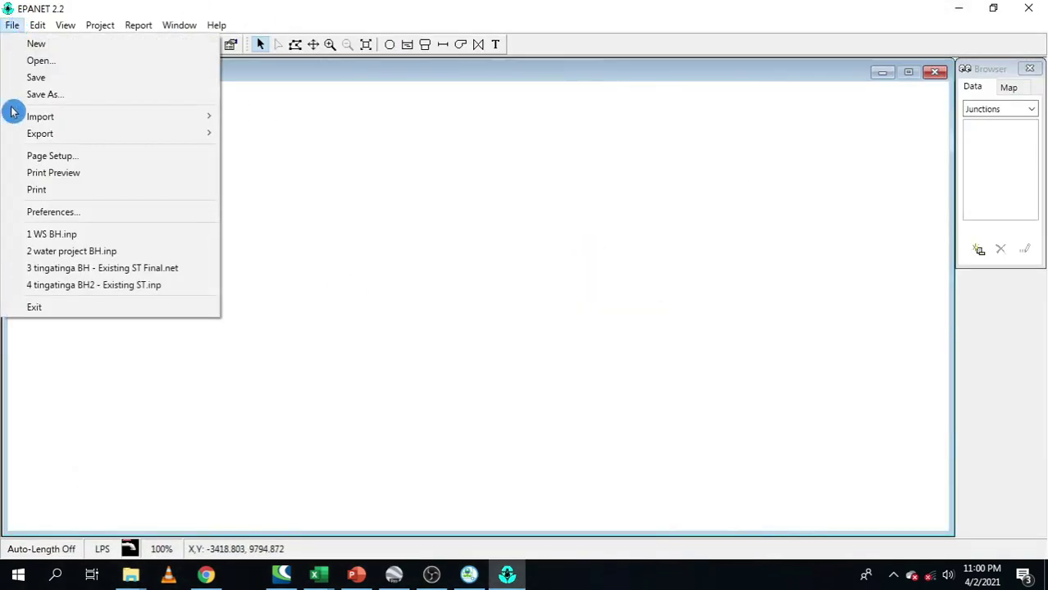
pyautogui.moveTo(89, 121)
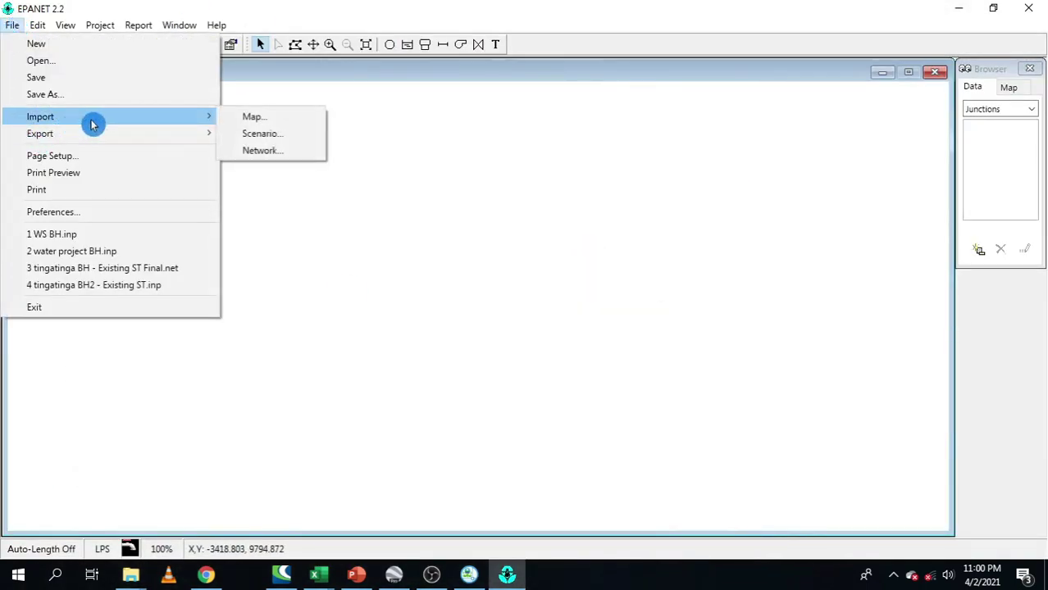
pyautogui.click(261, 153)
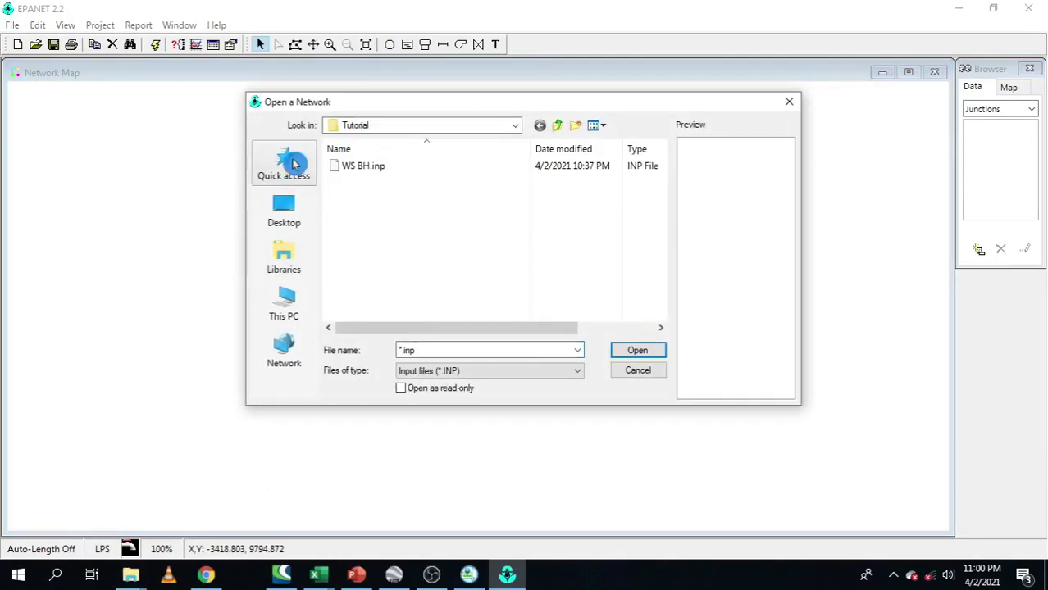
pyautogui.click(377, 166)
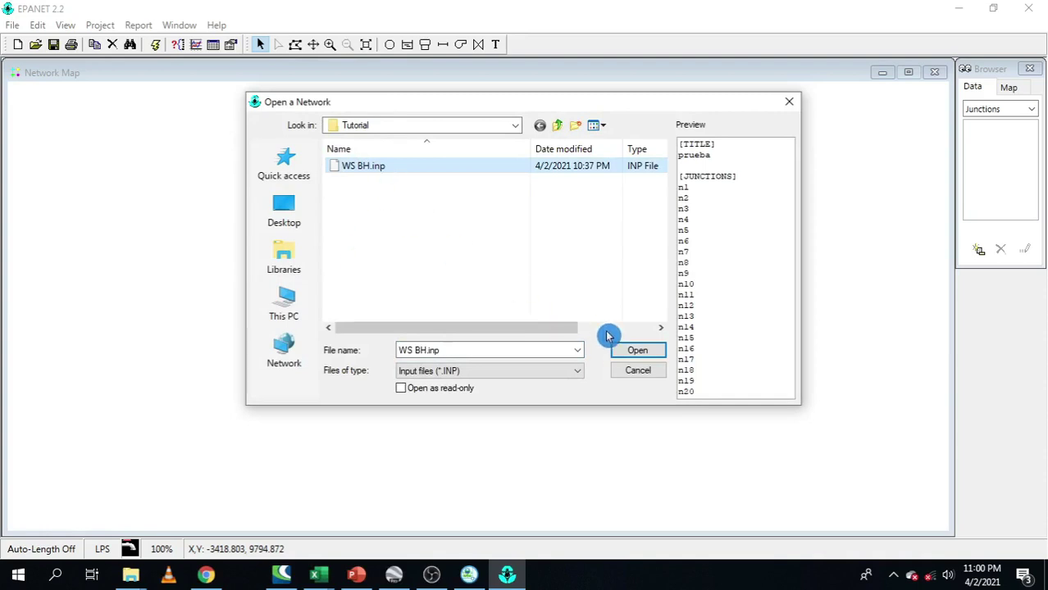
pyautogui.click(629, 354)
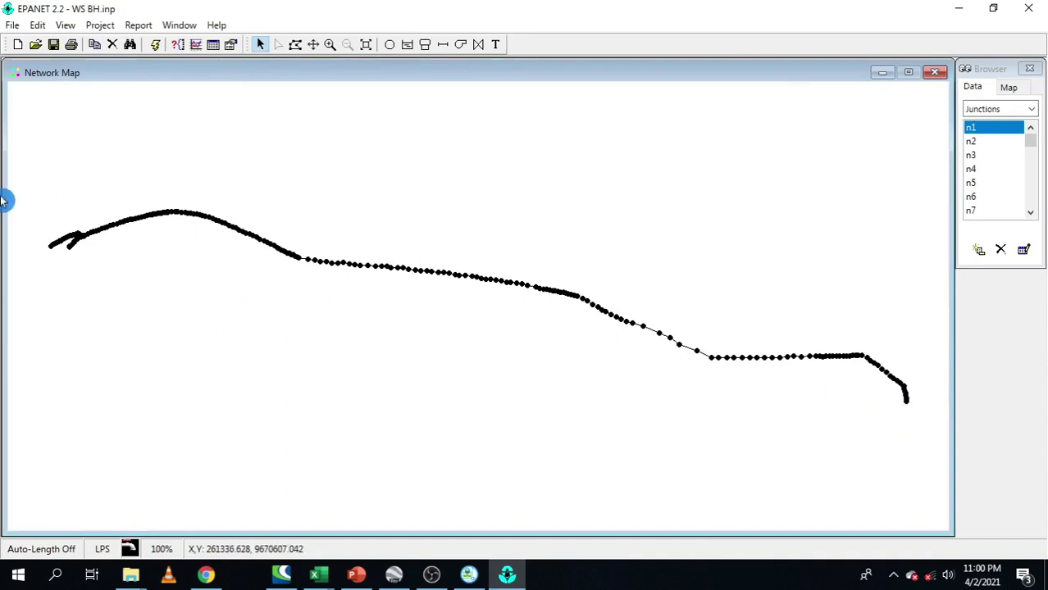
# - Examine both ends of the imported pipeline, including the fork at its western end
pyautogui.scroll(1, 916, 418)
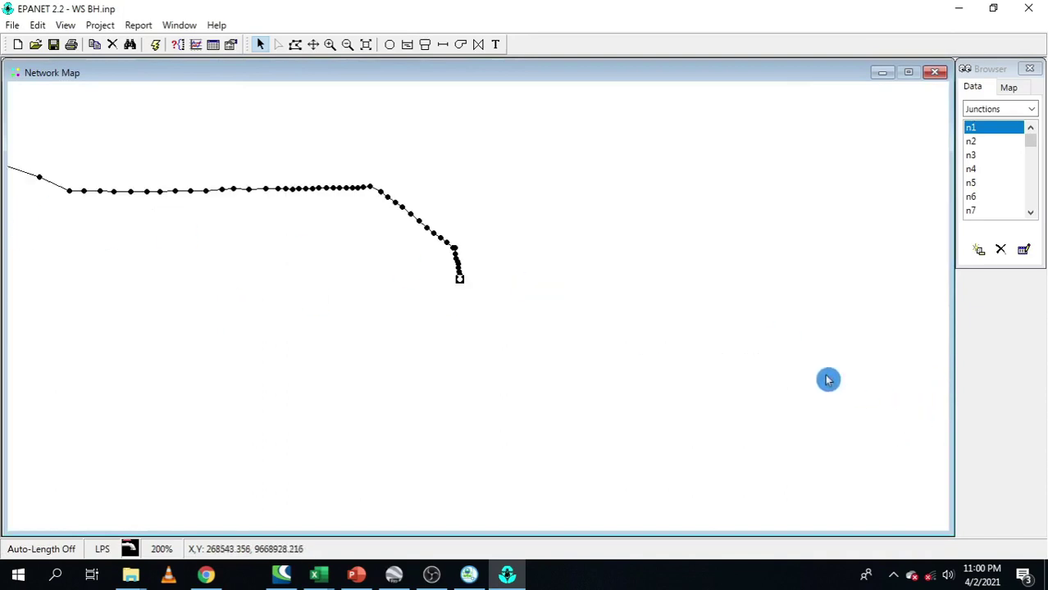
pyautogui.scroll(1, 434, 275)
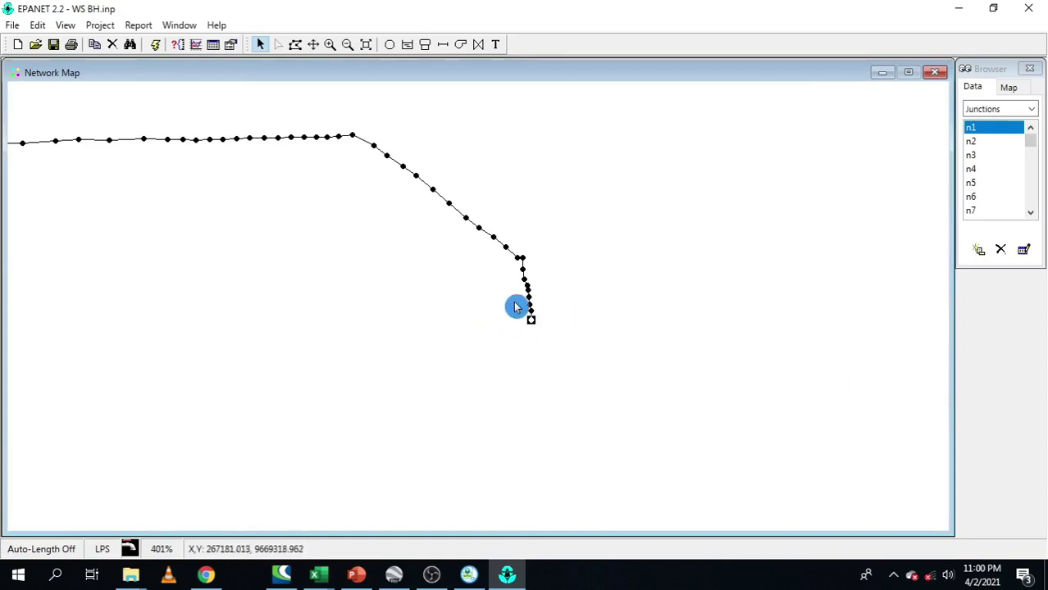
pyautogui.scroll(-2, 533, 324)
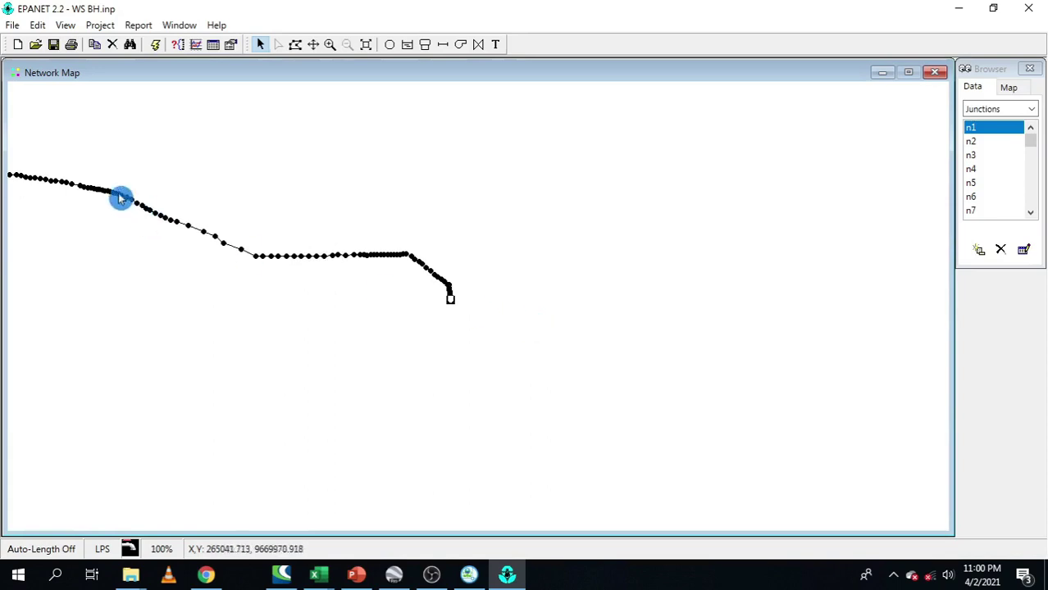
pyautogui.scroll(2, 113, 195)
pyautogui.scroll(-2, 139, 345)
pyautogui.scroll(1, 407, 313)
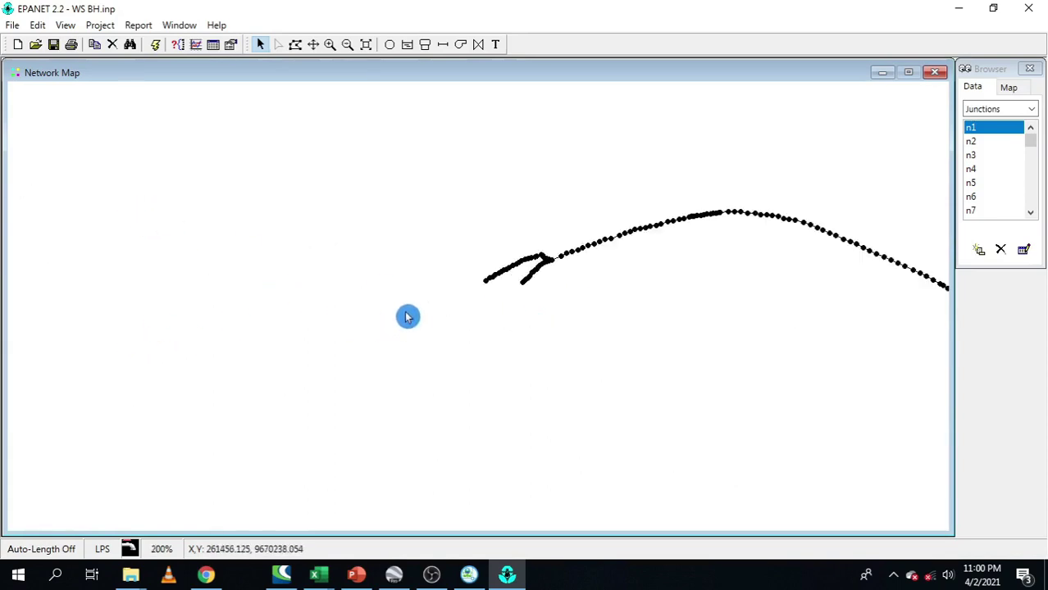
pyautogui.scroll(2, 526, 269)
pyautogui.scroll(1, 434, 355)
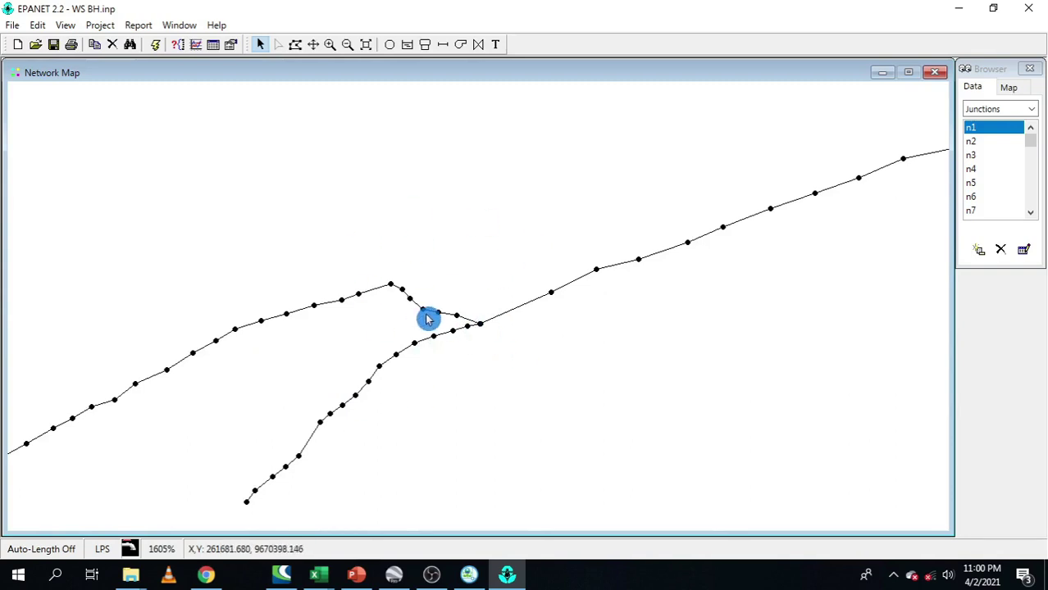
# - Delete pipes p219 and p203, which connect the two western branches to the main pipeline
pyautogui.scroll(2, 464, 323)
pyautogui.click(534, 287)
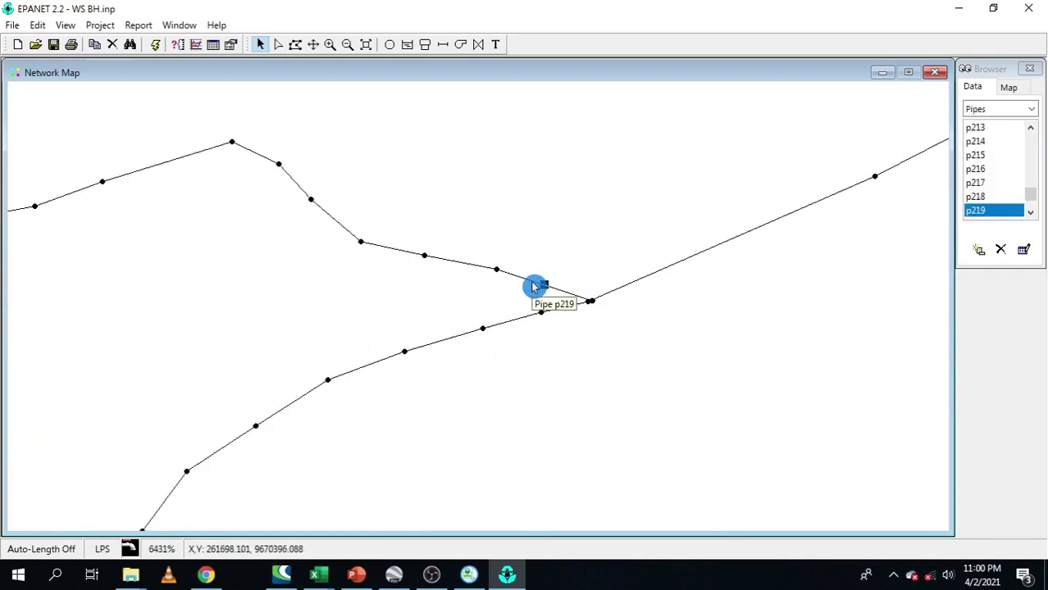
pyautogui.press('Delete')
pyautogui.click(485, 311)
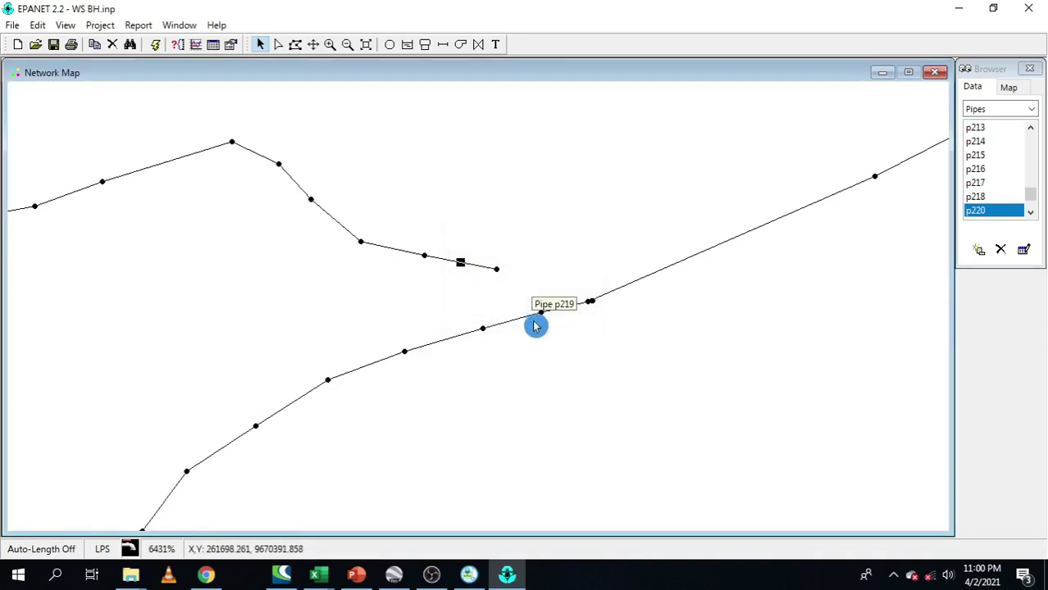
pyautogui.click(556, 313)
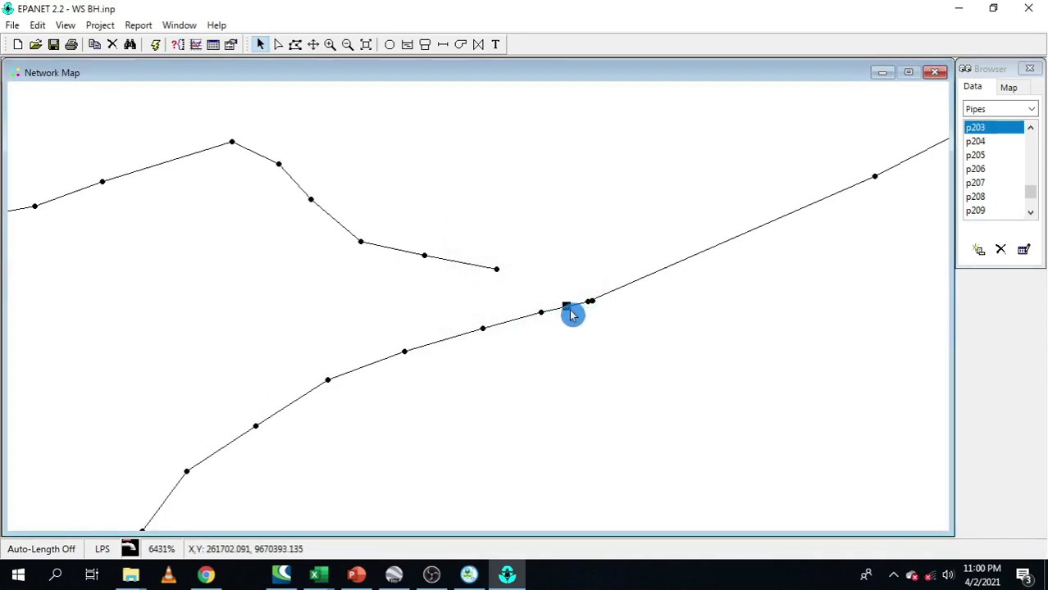
pyautogui.press('Delete')
pyautogui.press('Return')
# - Enclose the two detached western branches in a polygonal selection region and delete all objects inside it
pyautogui.scroll(-1, 426, 301)
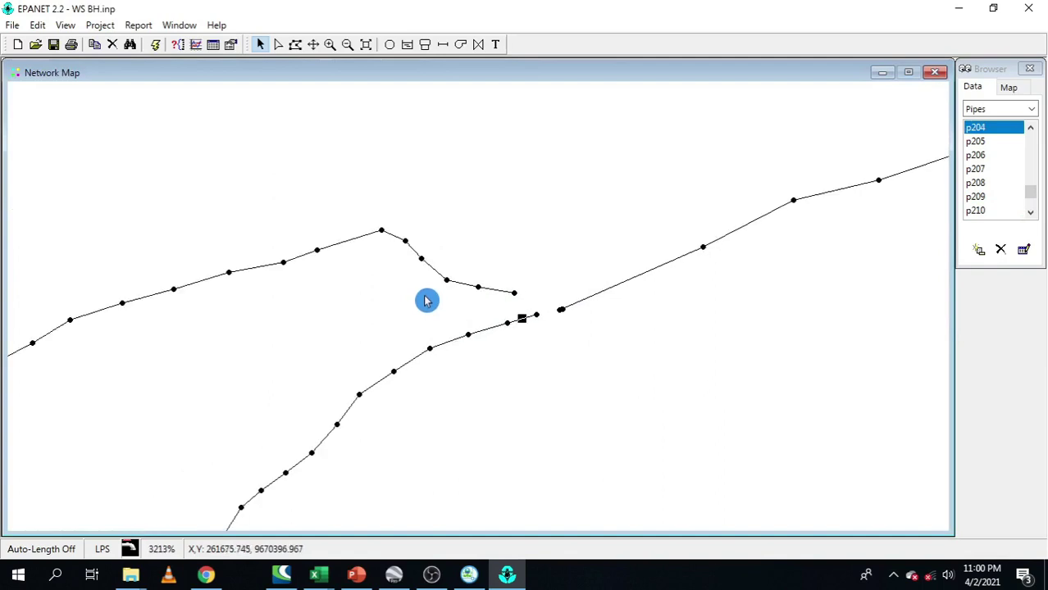
pyautogui.scroll(-1, 427, 301)
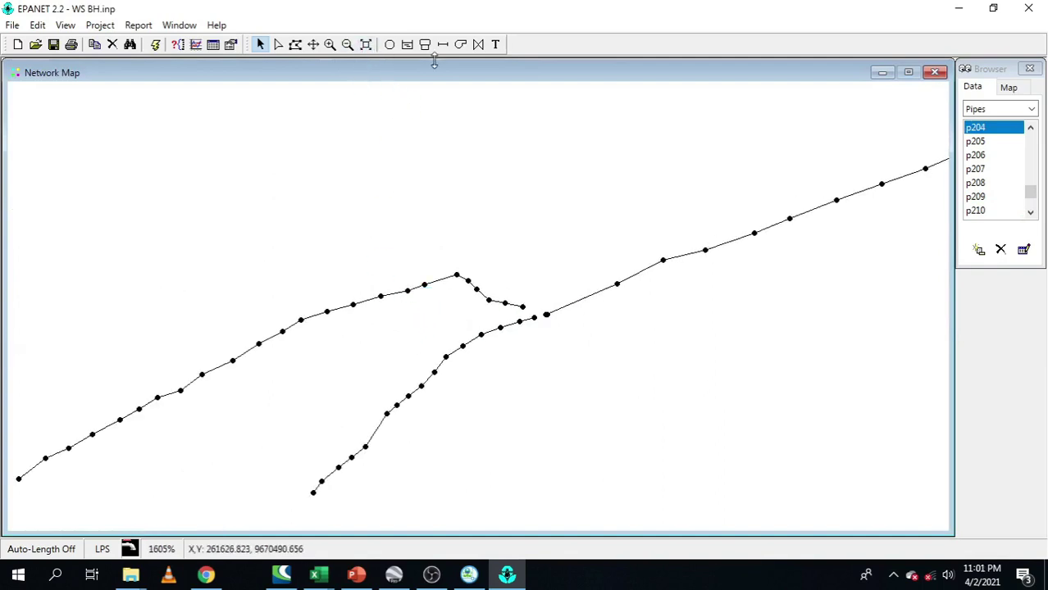
pyautogui.click(313, 45)
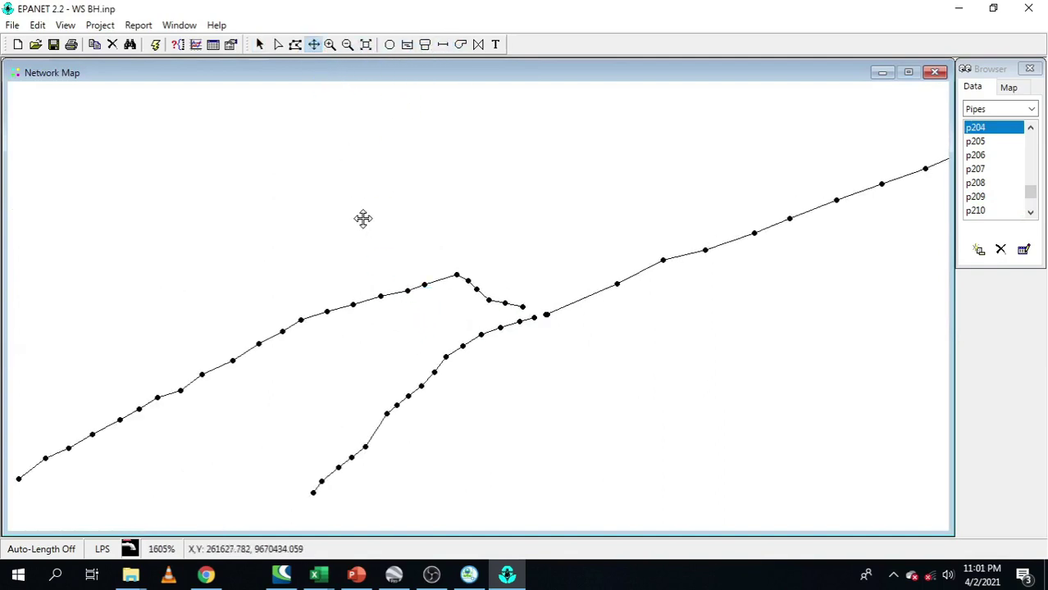
pyautogui.moveTo(364, 218); pyautogui.dragTo(463, 154)
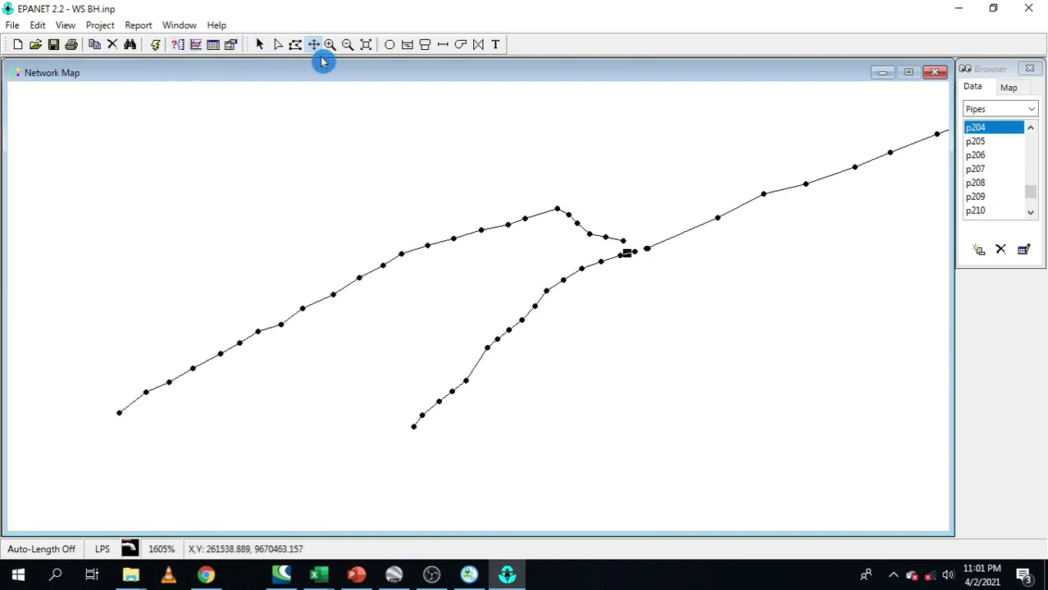
pyautogui.click(295, 44)
pyautogui.click(672, 362)
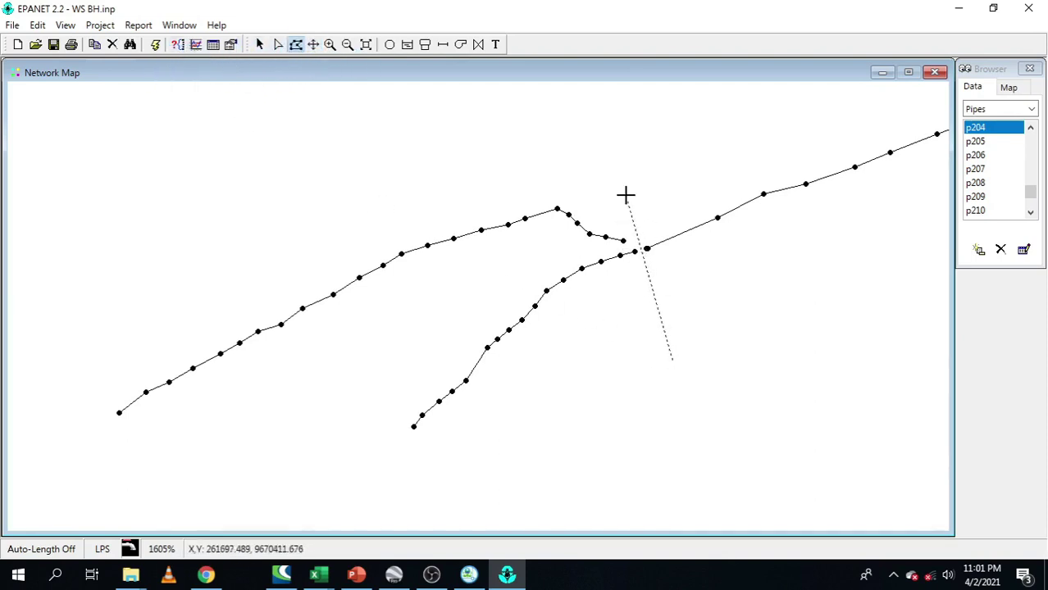
pyautogui.click(616, 169)
pyautogui.click(57, 201)
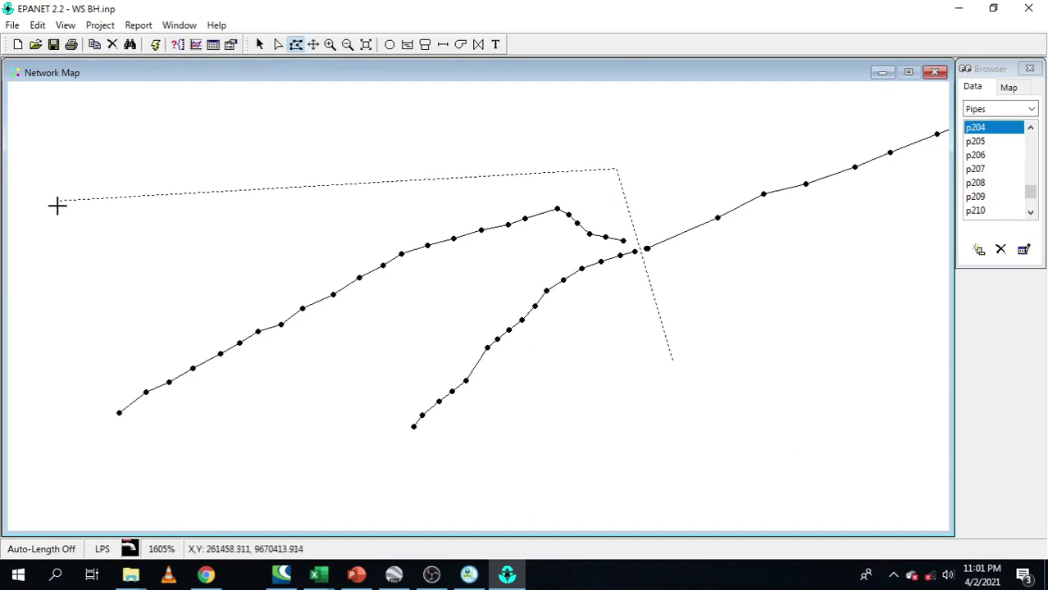
pyautogui.click(80, 441)
pyautogui.click(605, 485)
pyautogui.rightClick(674, 362)
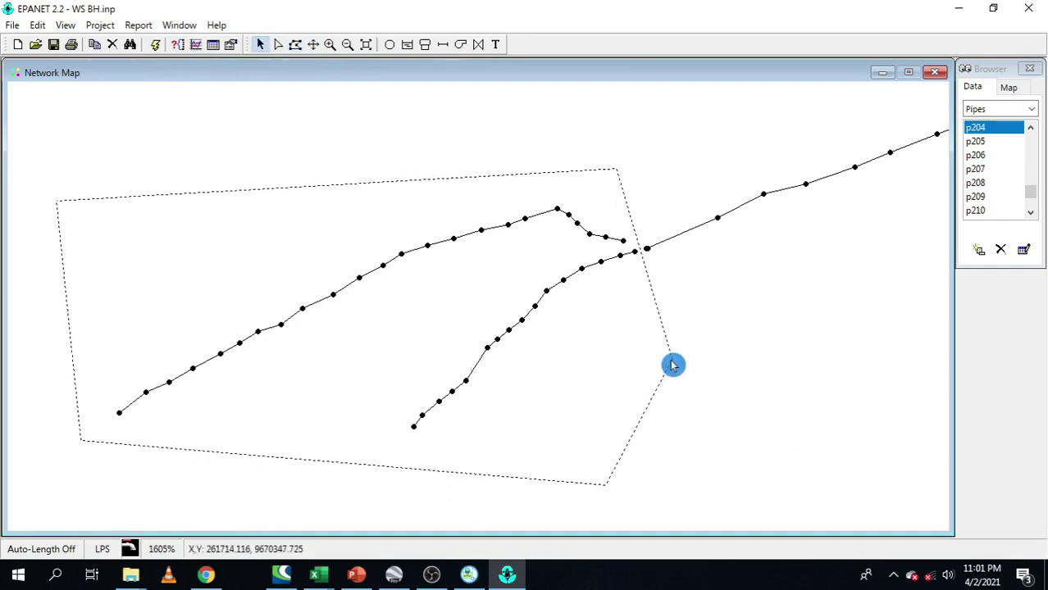
pyautogui.press('Delete')
pyautogui.click(460, 328)
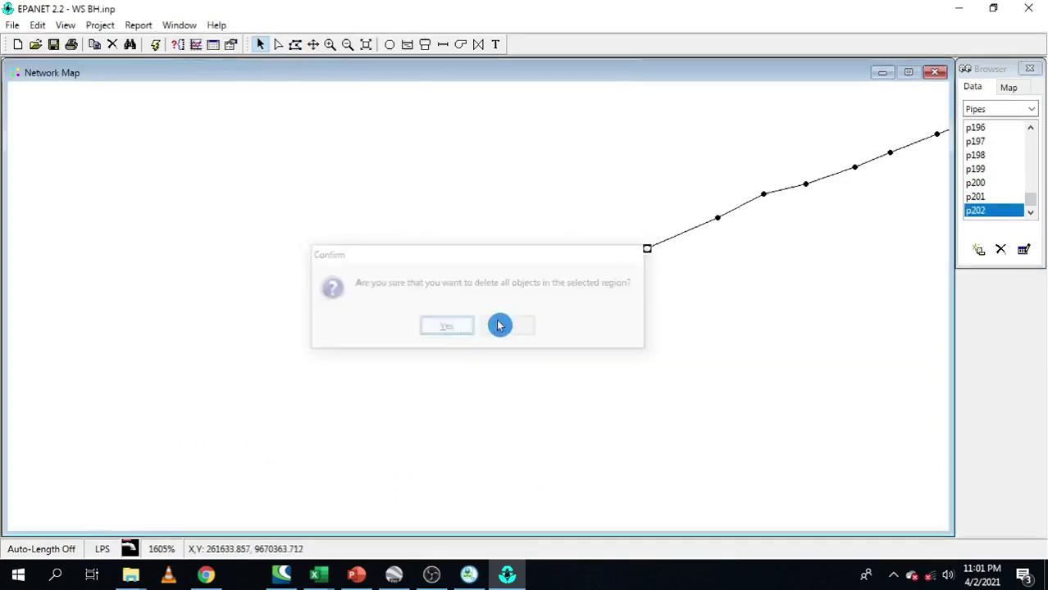
# - Delete the stray junctions n220 and n203 left beside the pipeline's western end node
pyautogui.scroll(4, 544, 310)
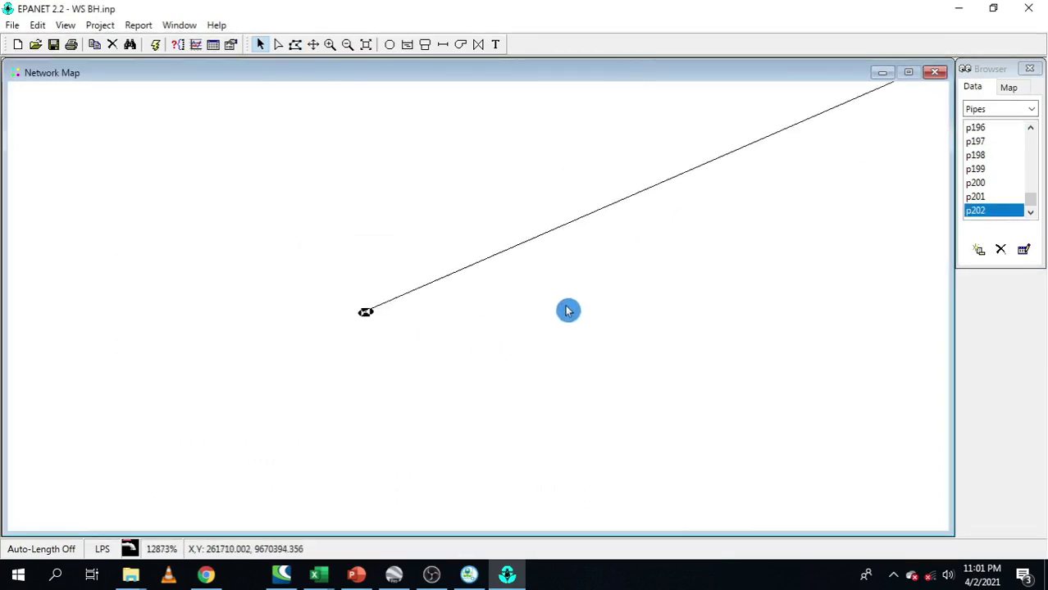
pyautogui.scroll(1, 436, 311)
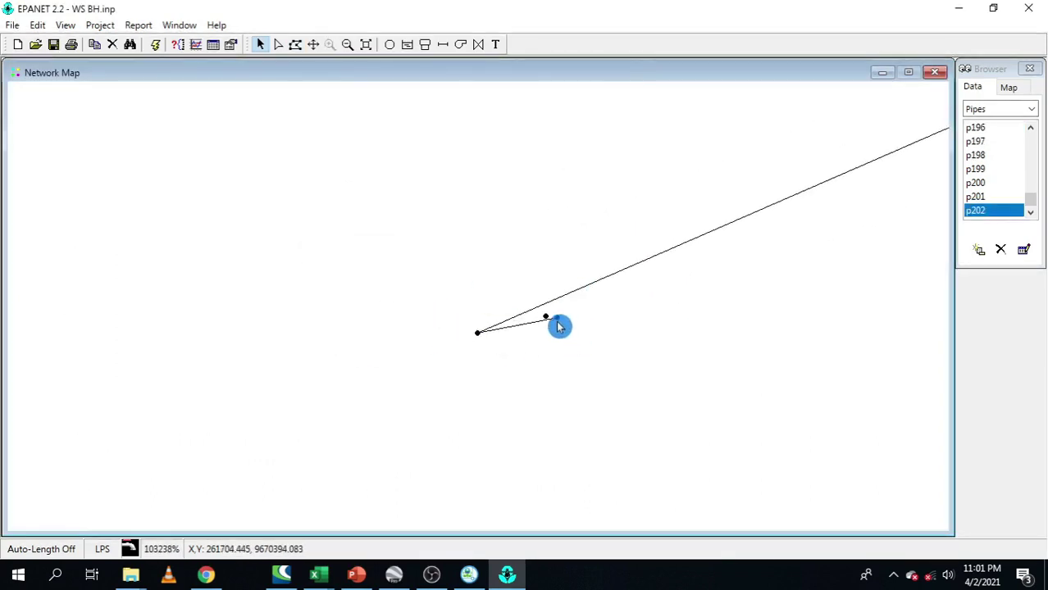
pyautogui.press('Delete')
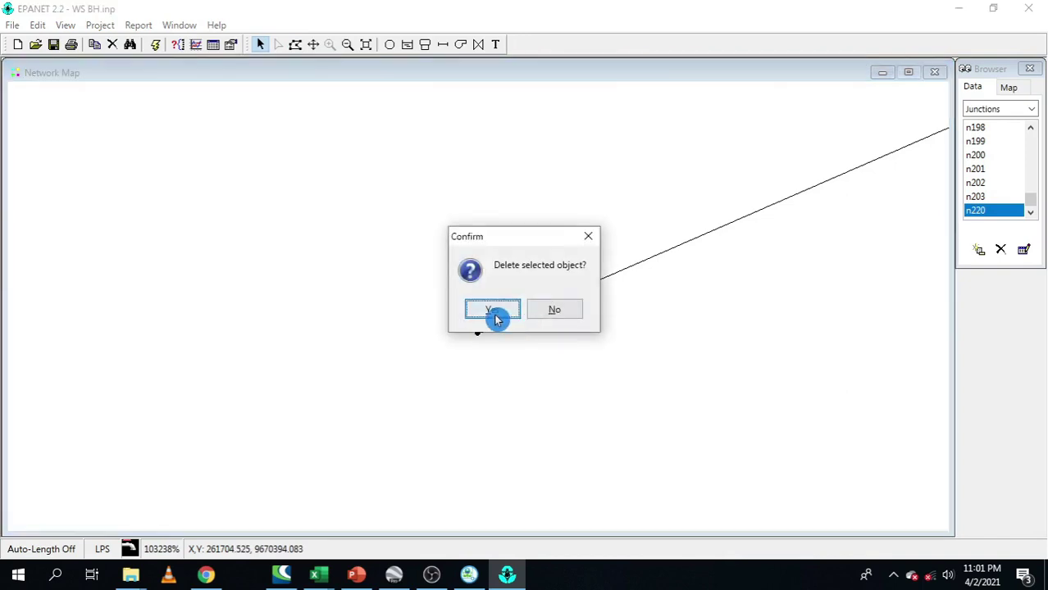
pyautogui.click(494, 310)
pyautogui.press('Delete')
pyautogui.click(502, 313)
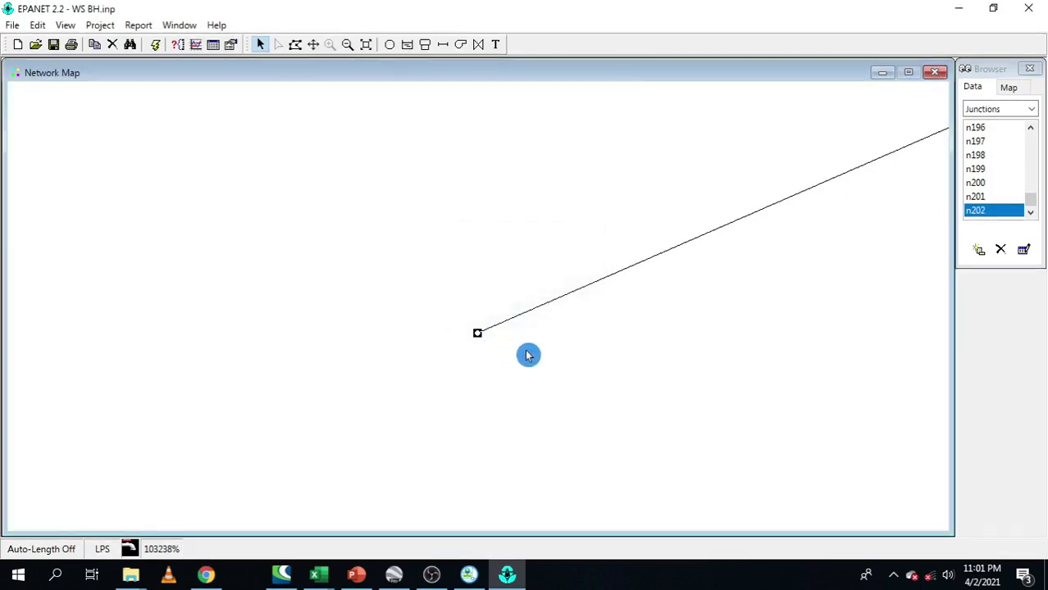
# - Delete junction n202 at the western end of the pipeline, along with its connecting pipe
pyautogui.scroll(-5, 486, 343)
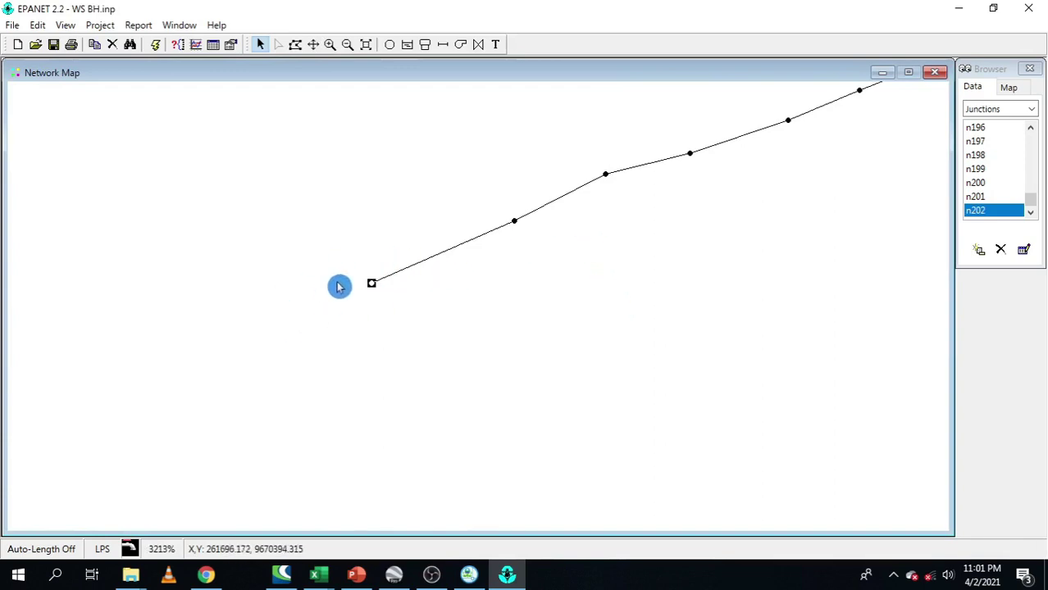
pyautogui.click(426, 46)
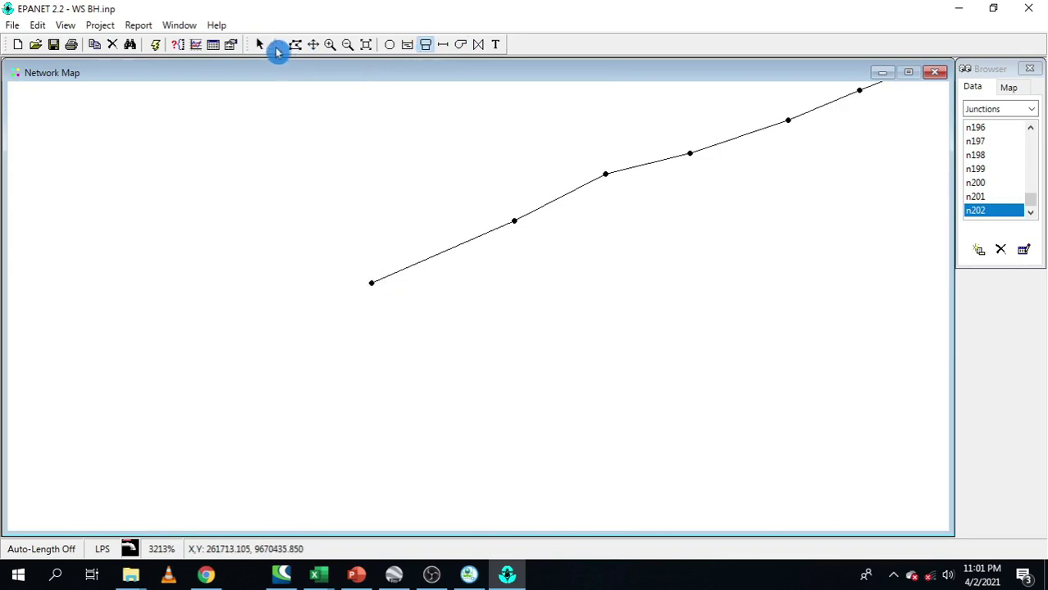
pyautogui.click(261, 46)
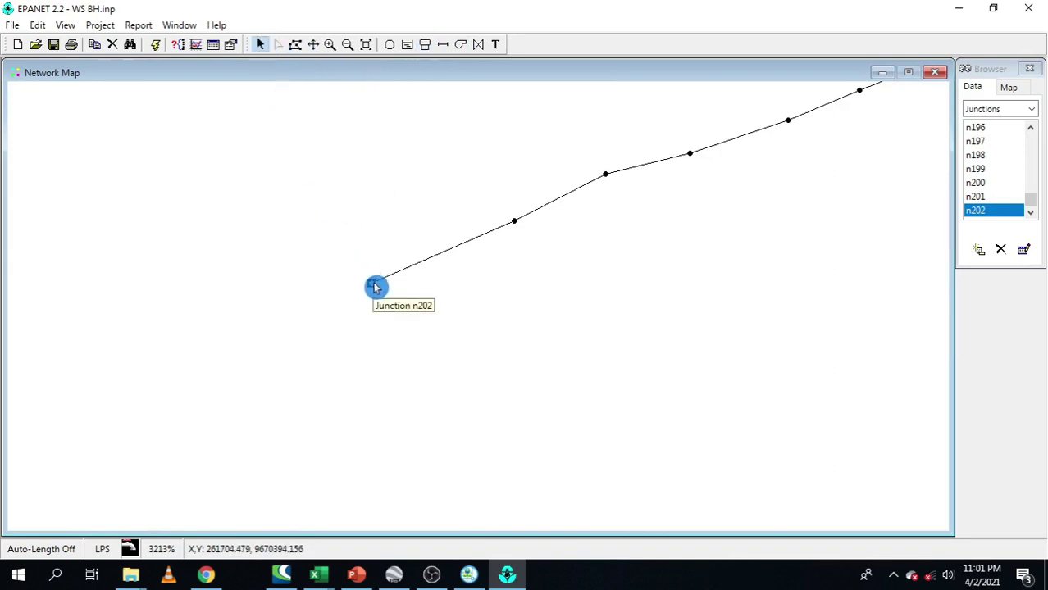
pyautogui.click(374, 317)
pyautogui.press('Delete')
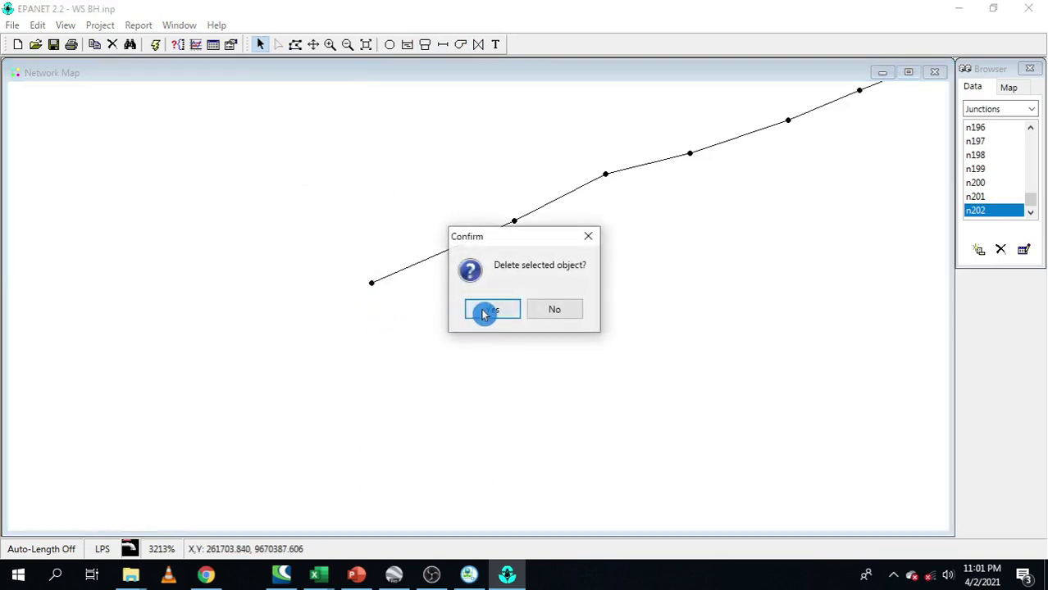
pyautogui.click(482, 309)
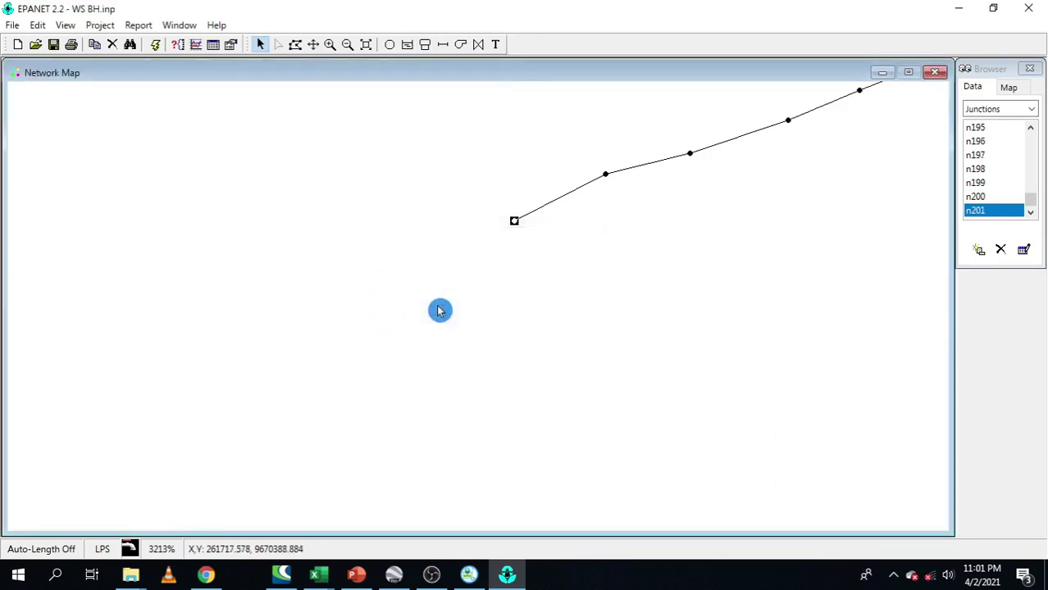
# - Place a tank just southwest of end junction n201 and draw a pipe from the junction to the tank
pyautogui.click(425, 46)
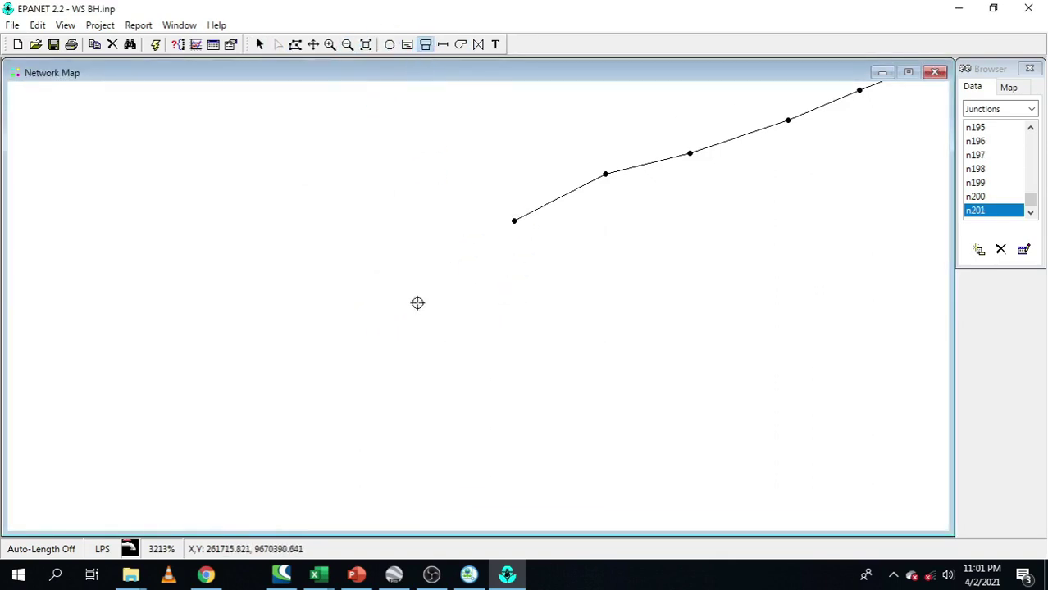
pyautogui.click(347, 262)
pyautogui.click(443, 44)
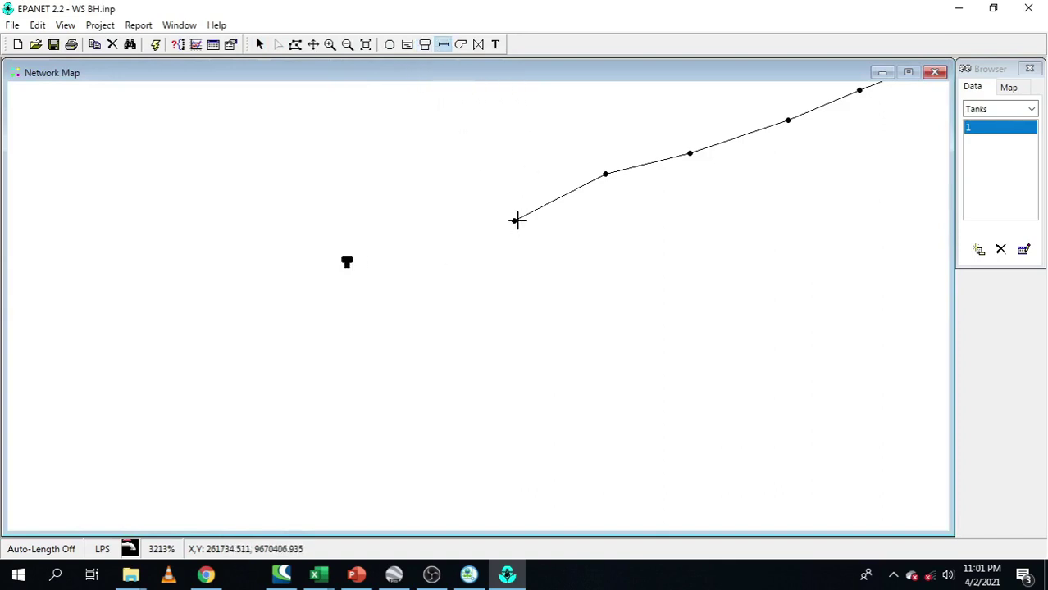
pyautogui.click(514, 220)
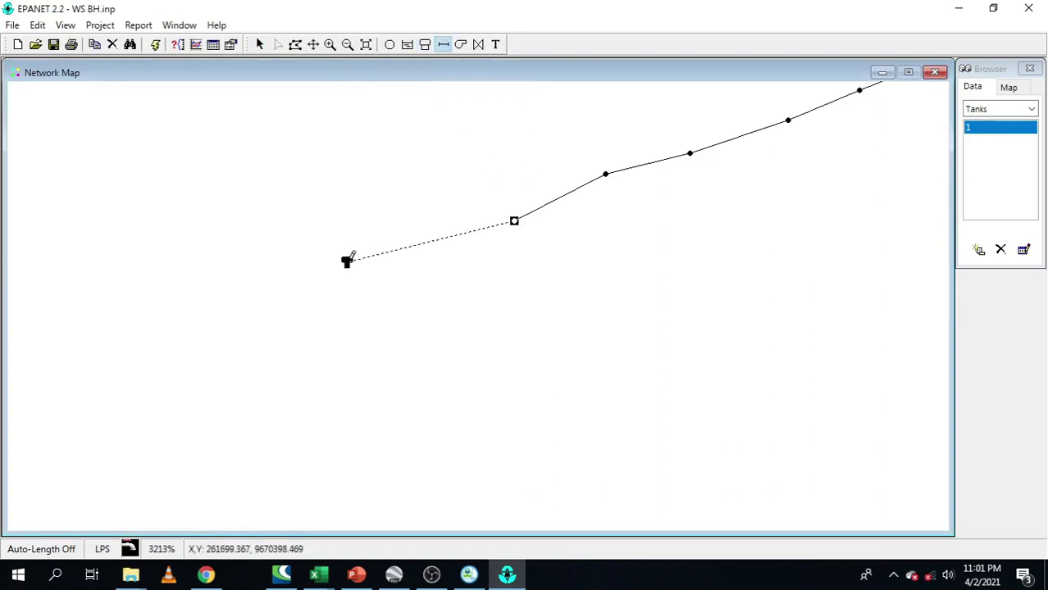
pyautogui.click(347, 261)
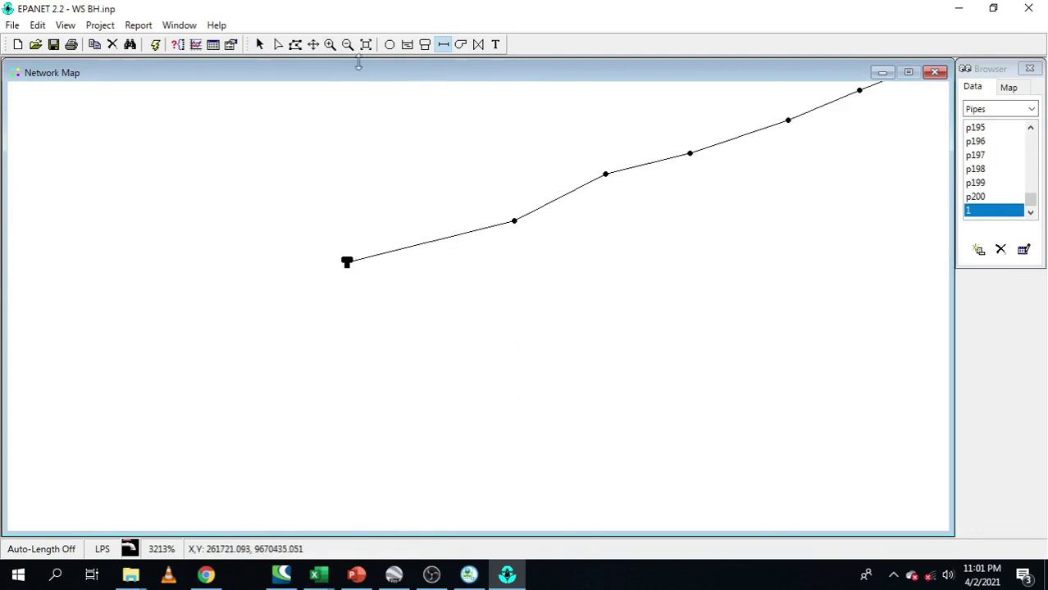
# - Set the length of the new pipe between junction n201 and the tank to 32.55
pyautogui.click(260, 45)
pyautogui.click(466, 236)
pyautogui.doubleClick(466, 236)
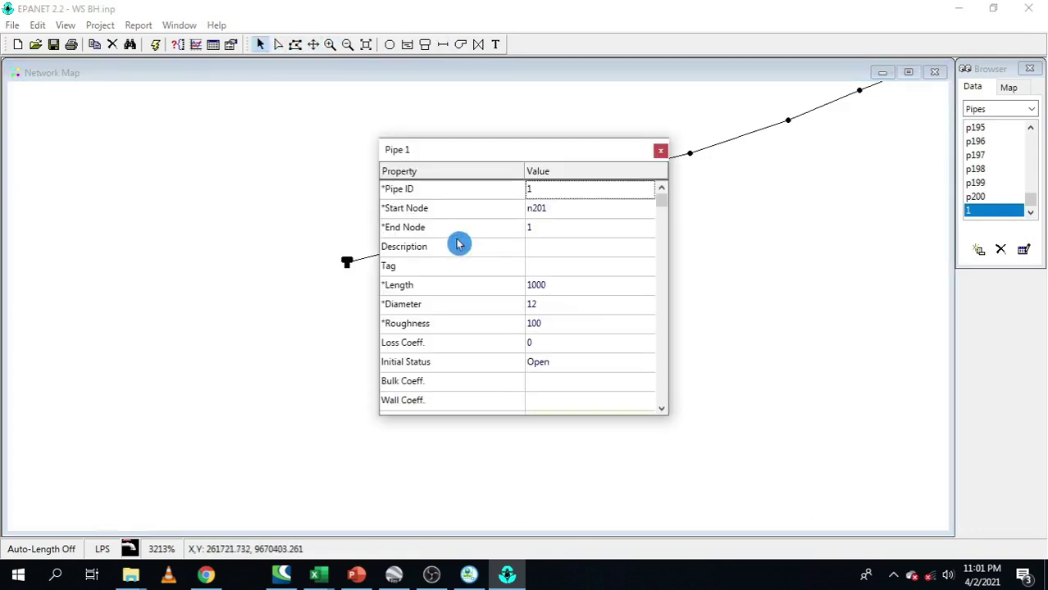
pyautogui.click(547, 287)
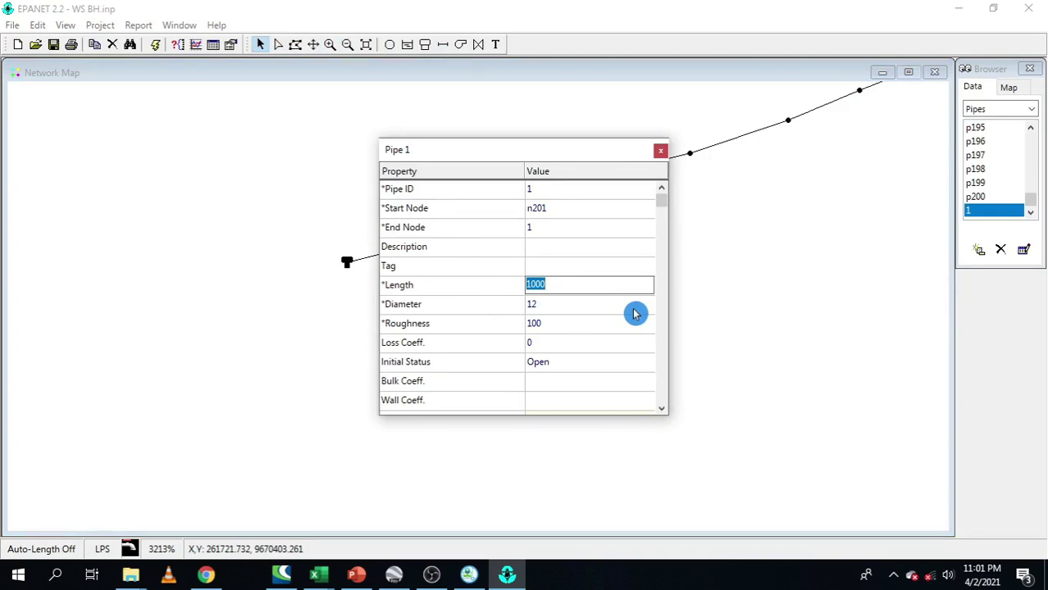
pyautogui.write('32.55')
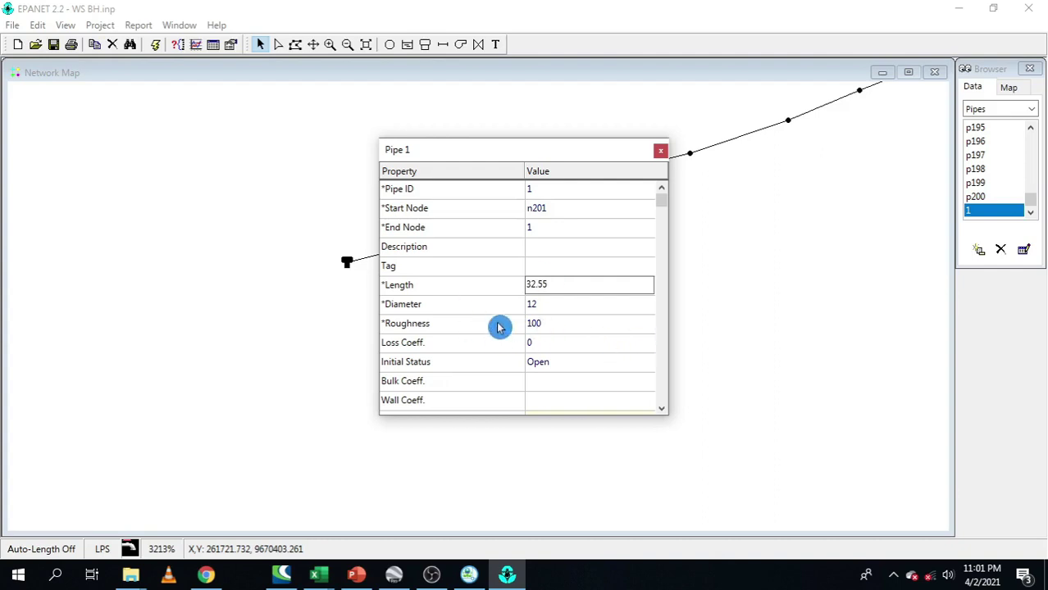
pyautogui.click(661, 155)
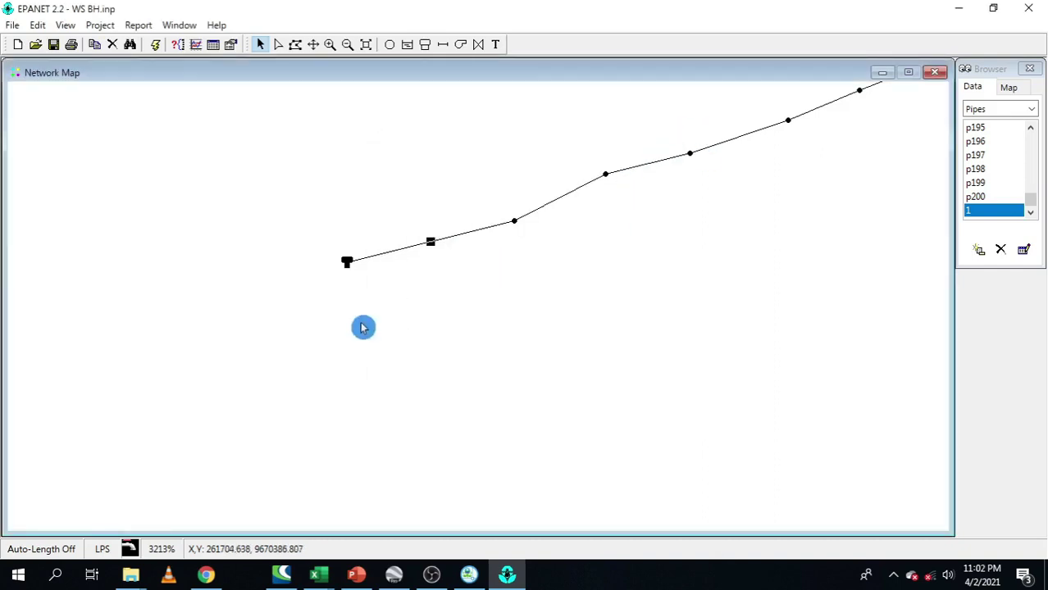
# - Open the new tank's properties and look up the total riser tank elevation on the PowerPoint data slide
pyautogui.scroll(1, 341, 276)
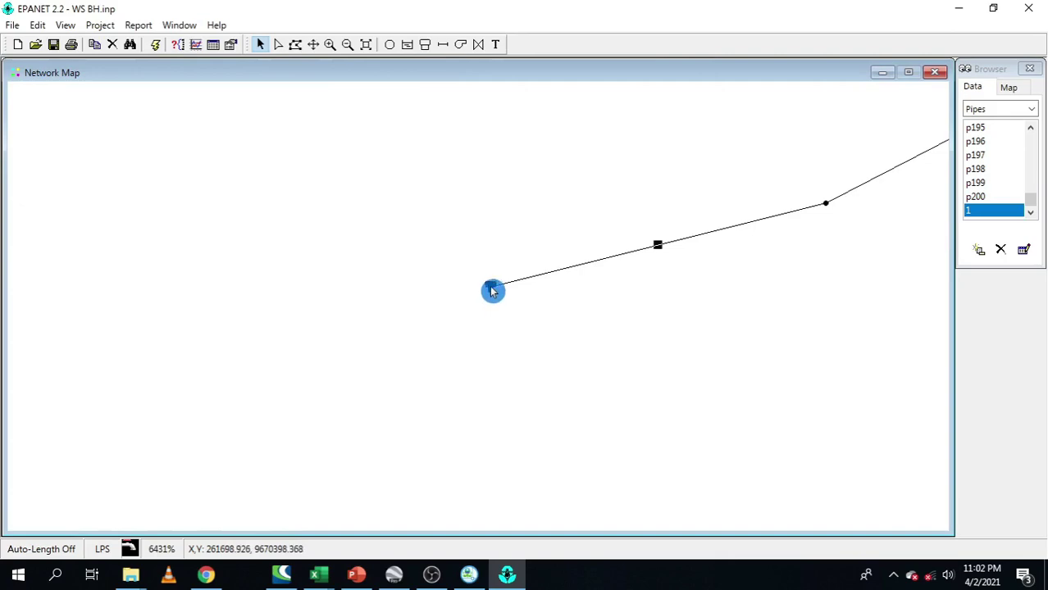
pyautogui.doubleClick(492, 288)
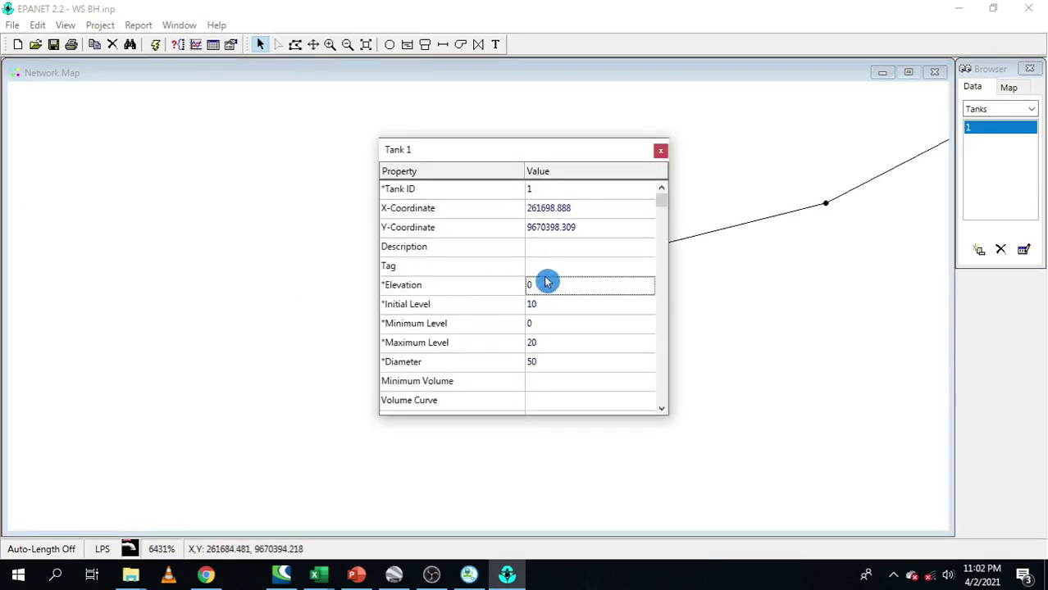
pyautogui.click(367, 575)
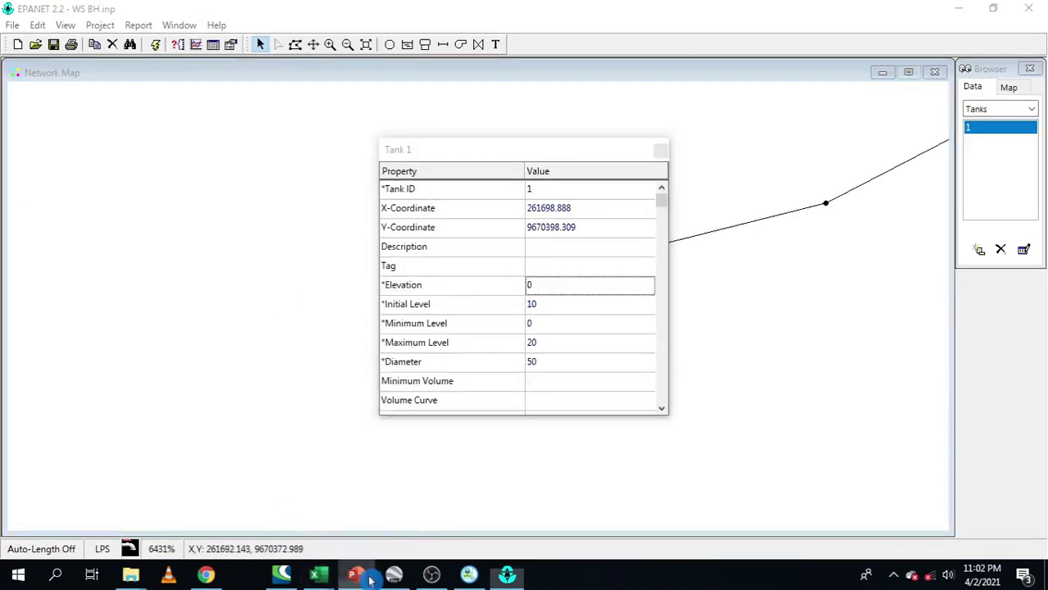
pyautogui.click(561, 373)
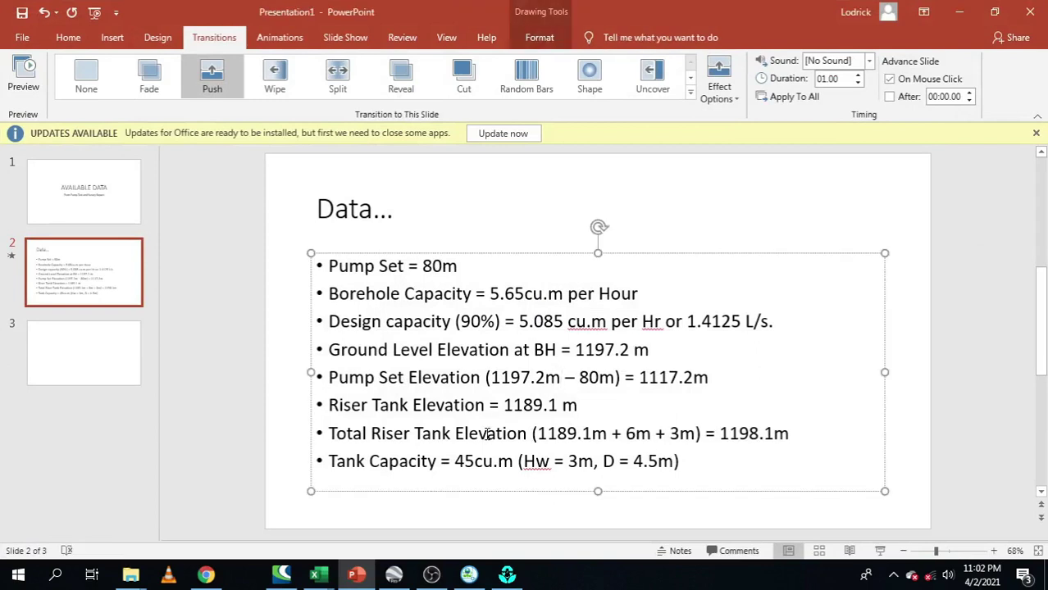
pyautogui.moveTo(735, 443); pyautogui.dragTo(793, 438)
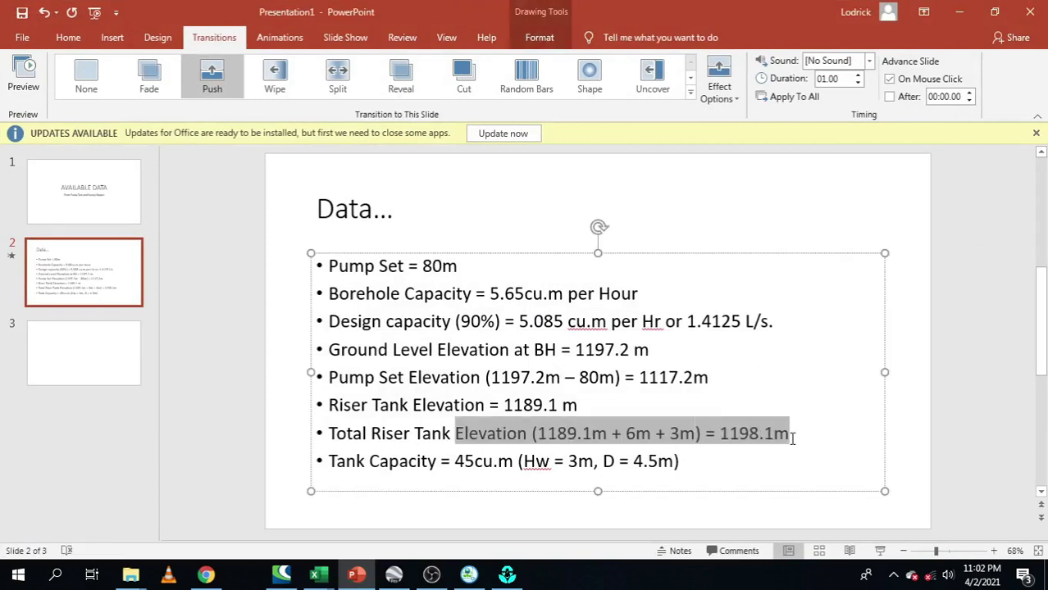
pyautogui.click(668, 435)
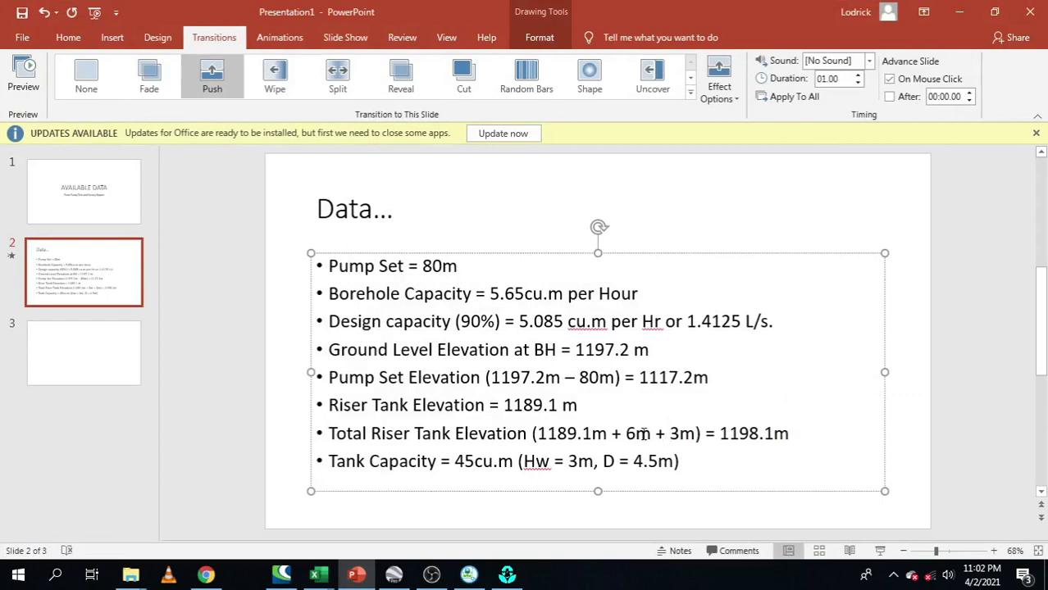
pyautogui.doubleClick(784, 432)
pyautogui.click(958, 11)
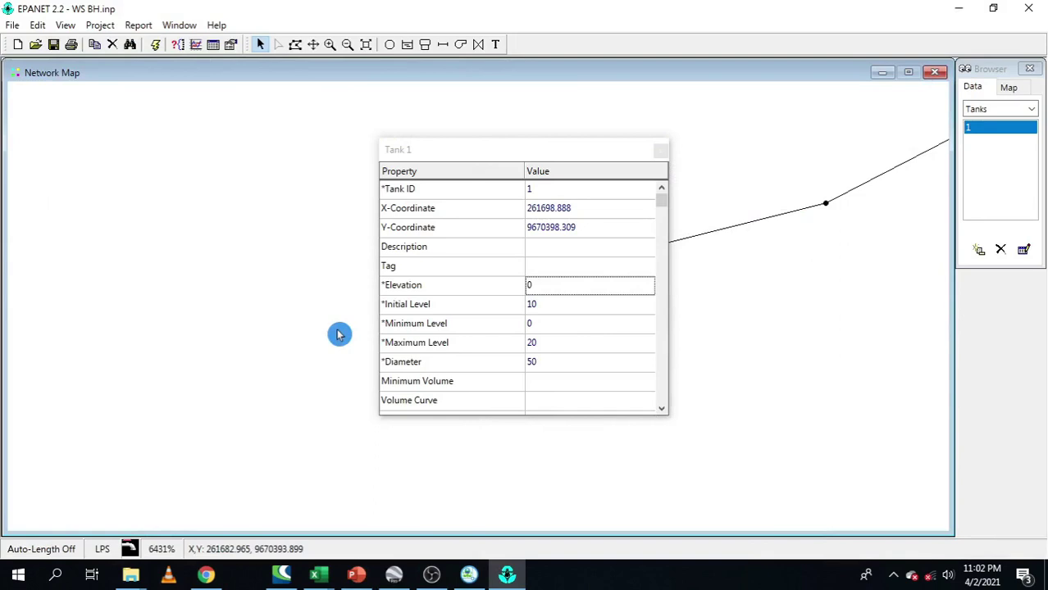
# - Set the tank's elevation to 1195.1 and its initial level to 3
pyautogui.click(531, 283)
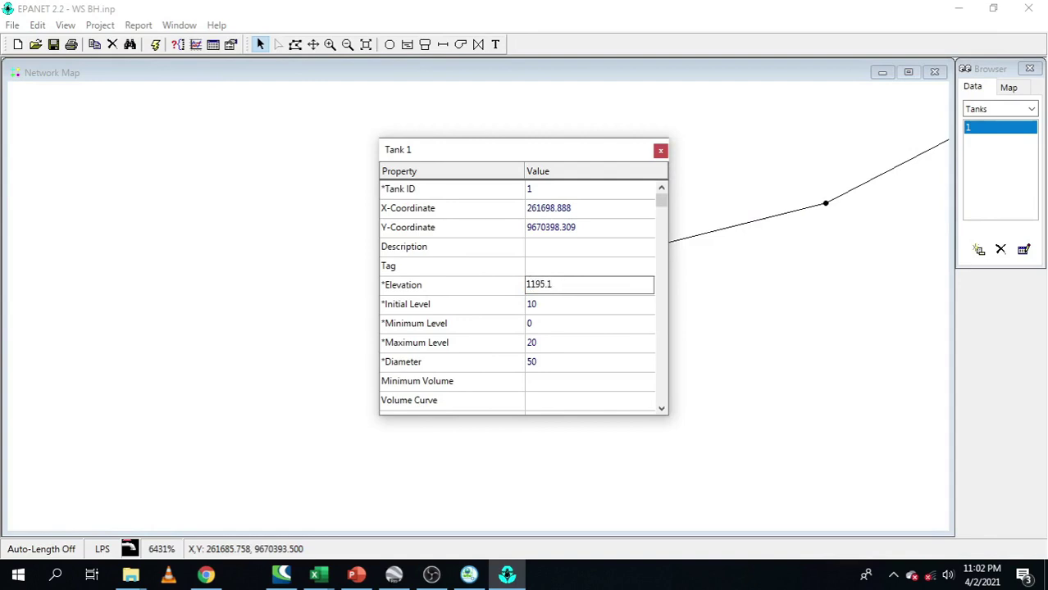
pyautogui.click(423, 308)
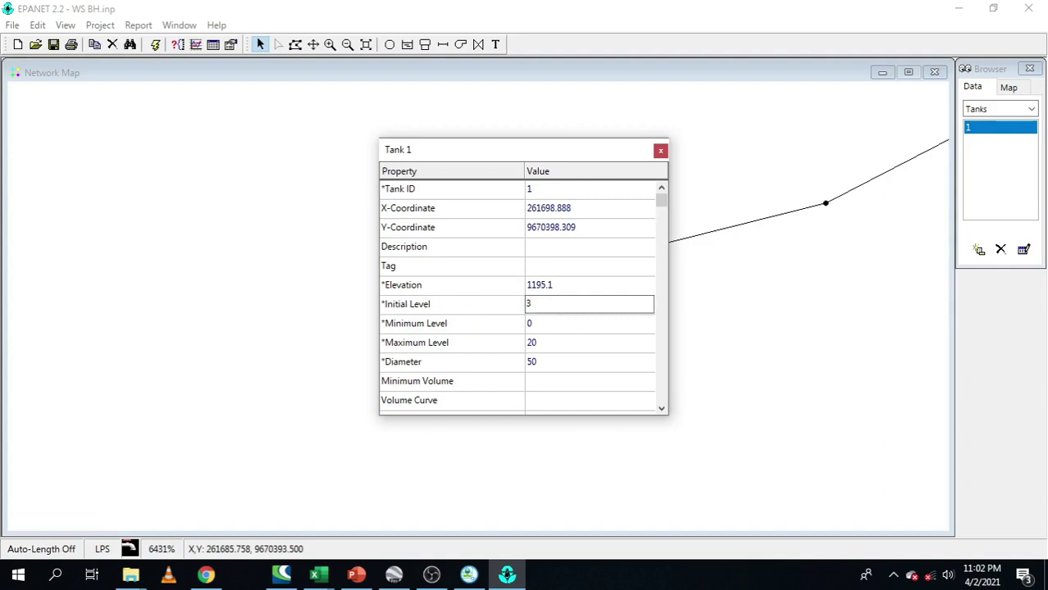
pyautogui.click(521, 287)
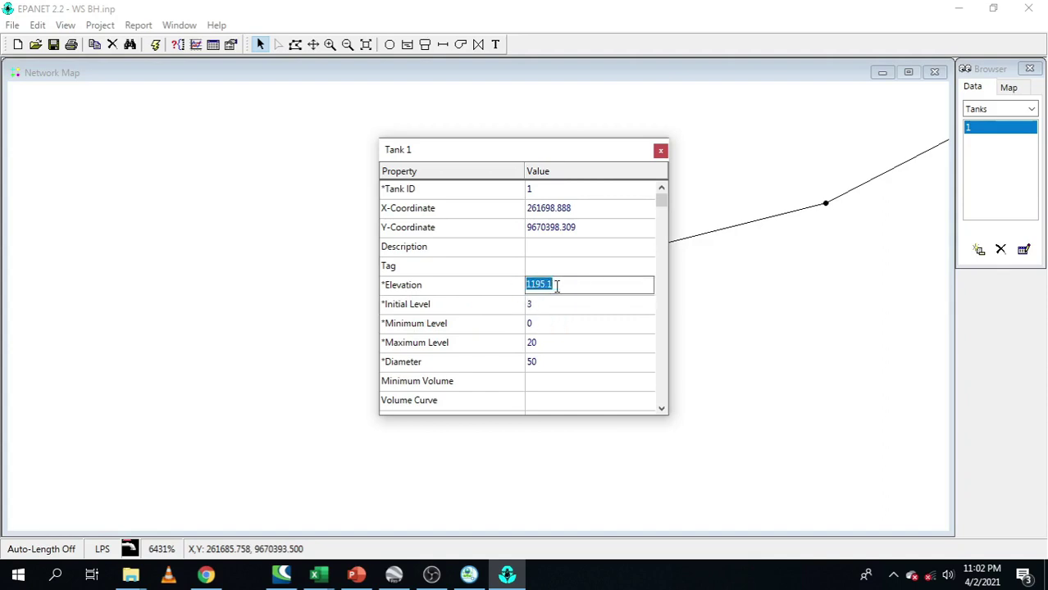
pyautogui.click(535, 306)
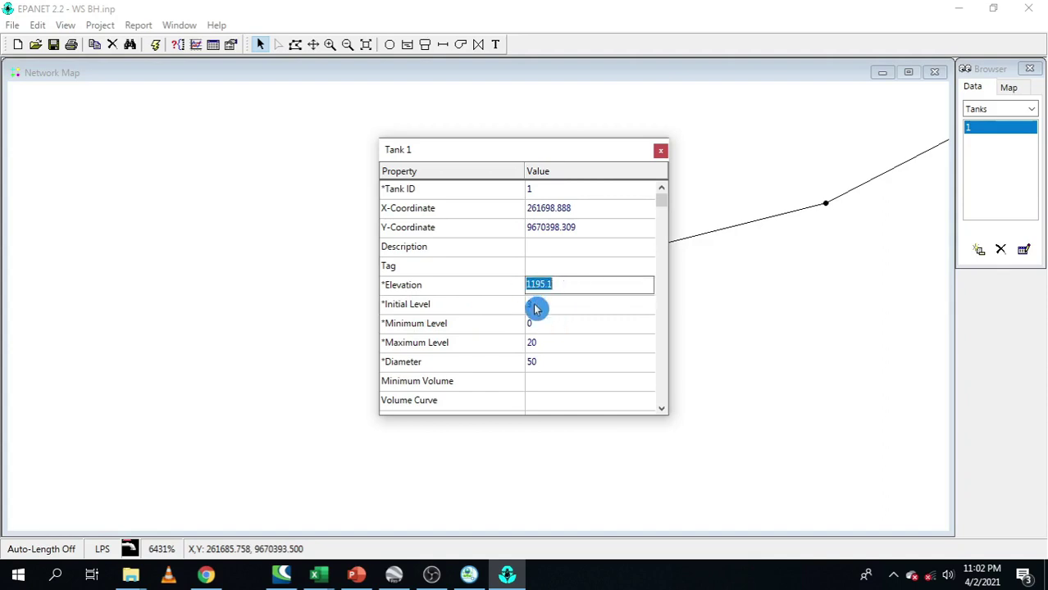
# - Consult the tank data on the PowerPoint slide, and set the tank's minimum level to 0.3 and maximum level to 3
pyautogui.click(353, 577)
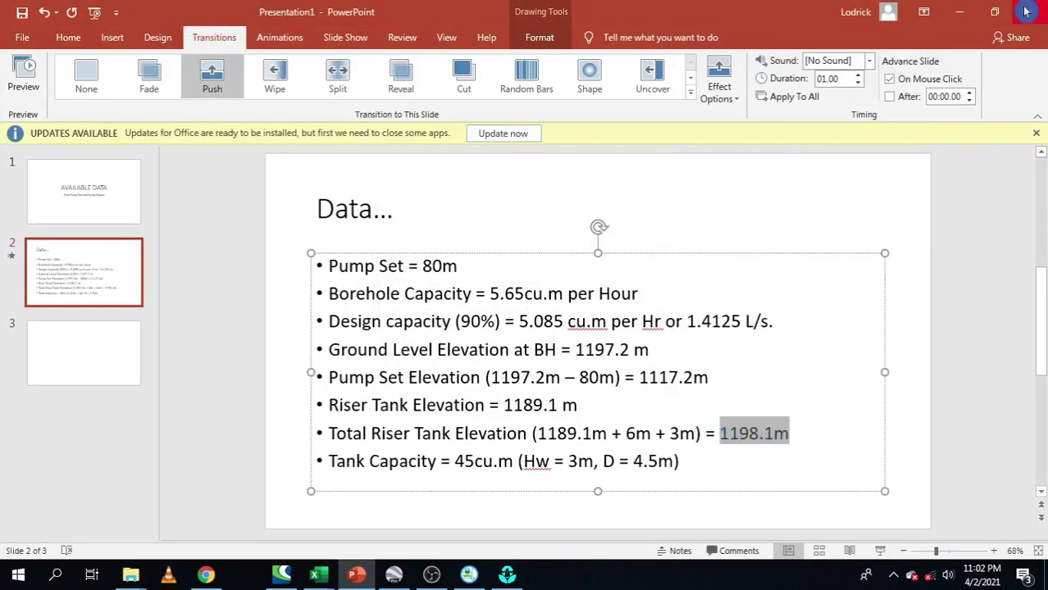
pyautogui.click(958, 12)
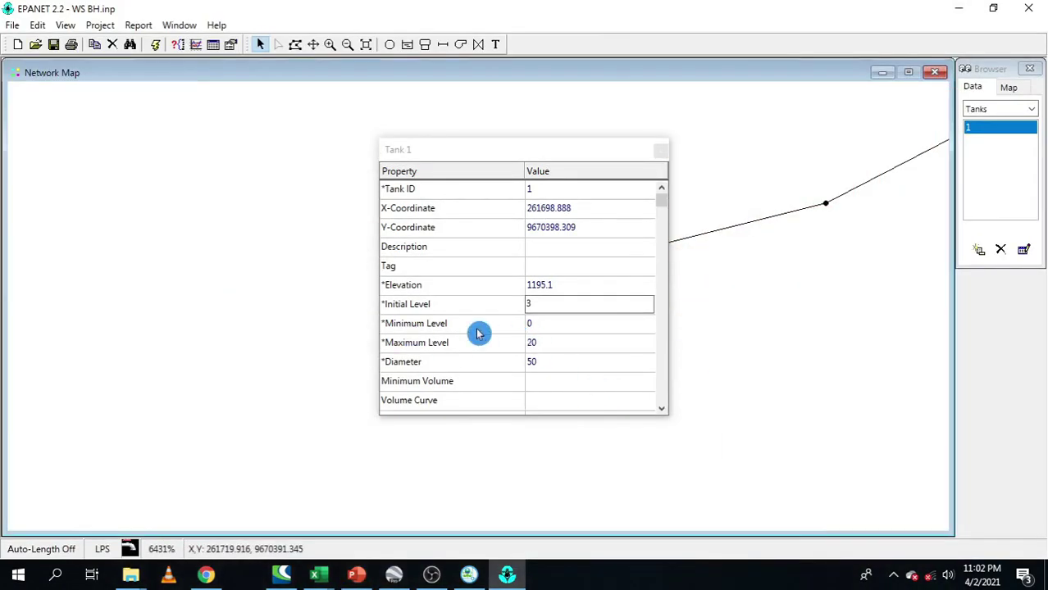
pyautogui.click(533, 325)
pyautogui.write('0')
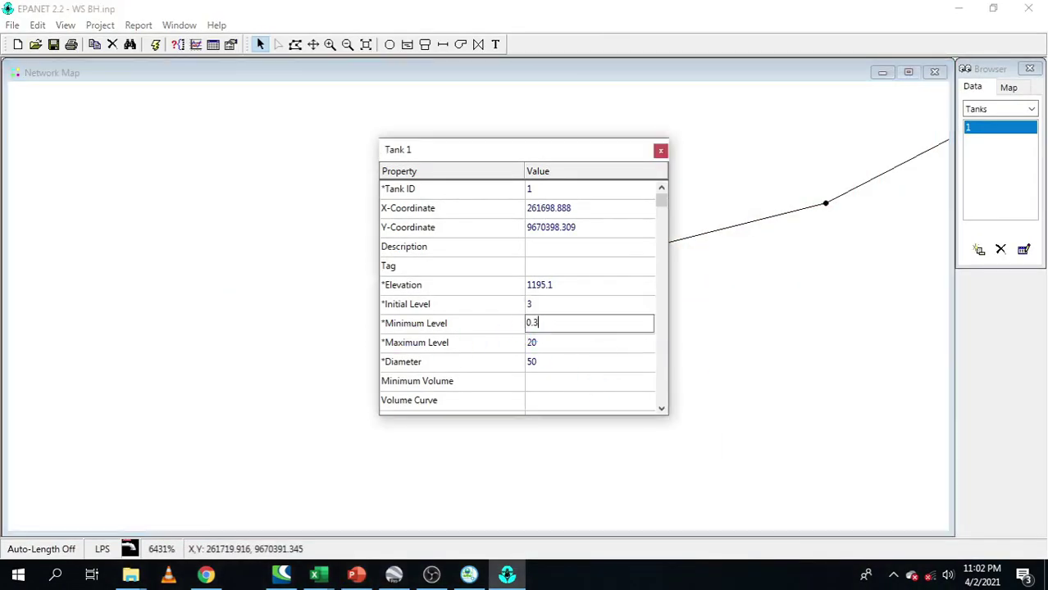
pyautogui.write('.3')
pyautogui.click(562, 342)
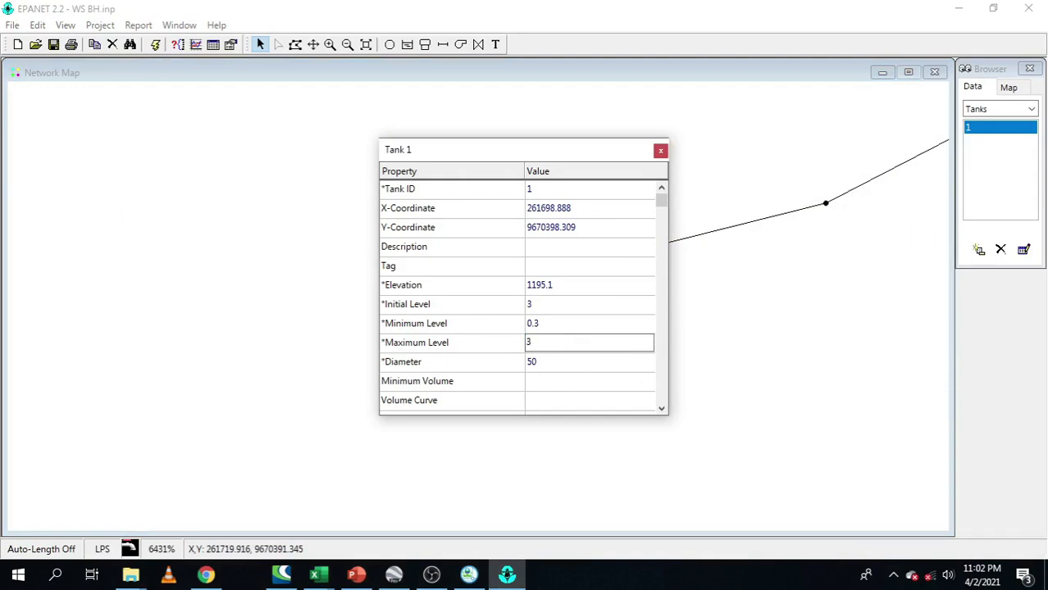
# - Recheck the tank's elevation and initial level against the PowerPoint data slide, and set its diameter to 4.5
pyautogui.click(544, 303)
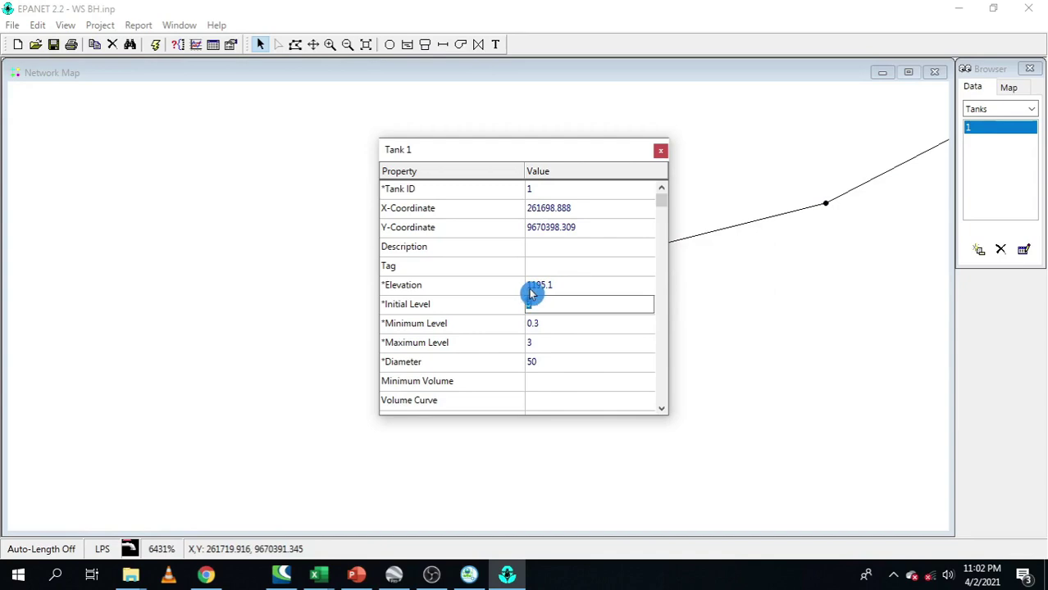
pyautogui.click(537, 287)
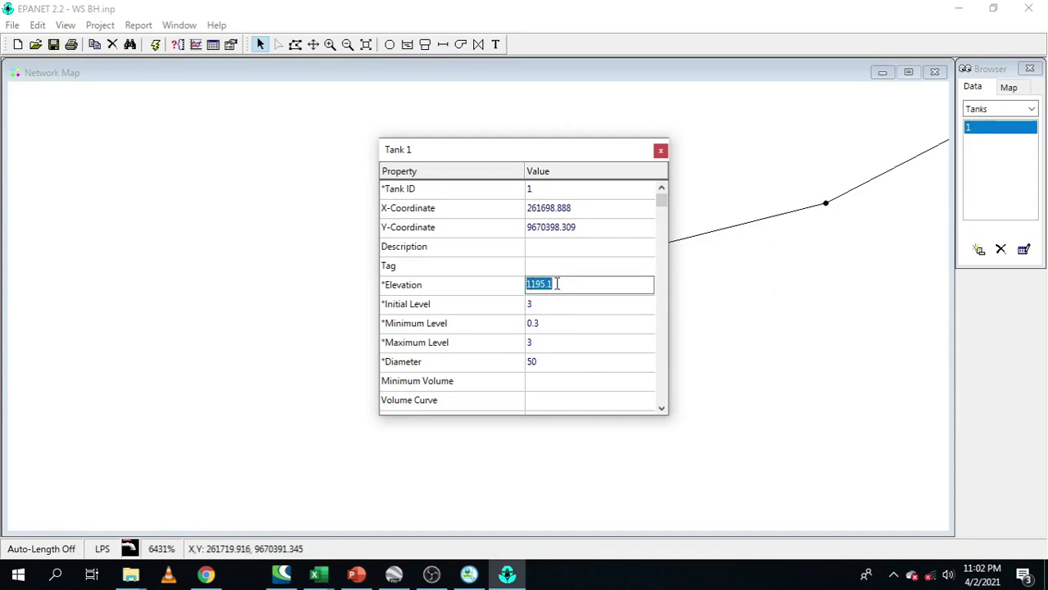
pyautogui.click(538, 305)
pyautogui.click(356, 575)
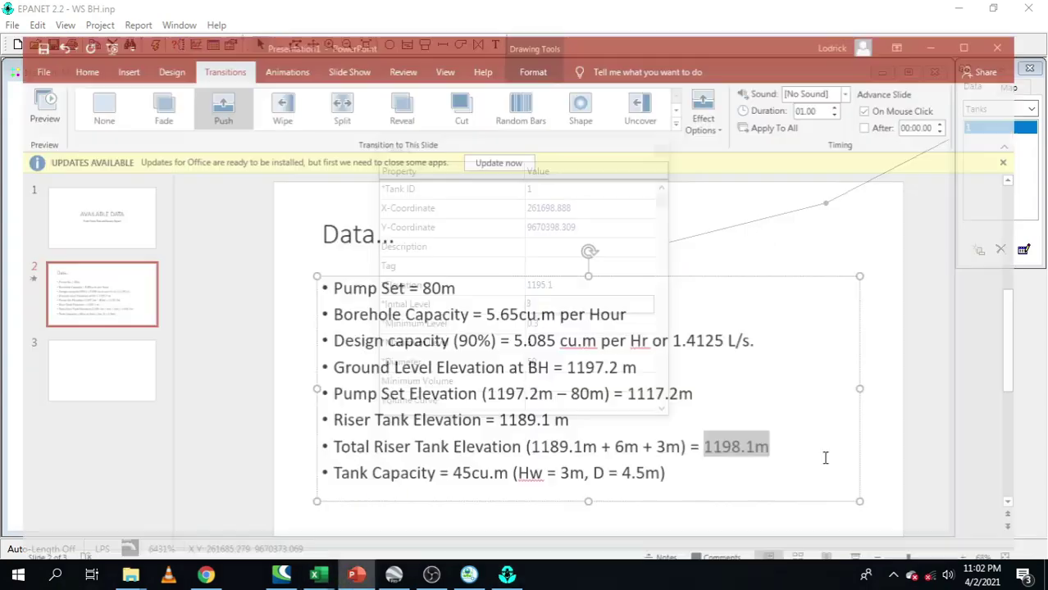
pyautogui.click(958, 10)
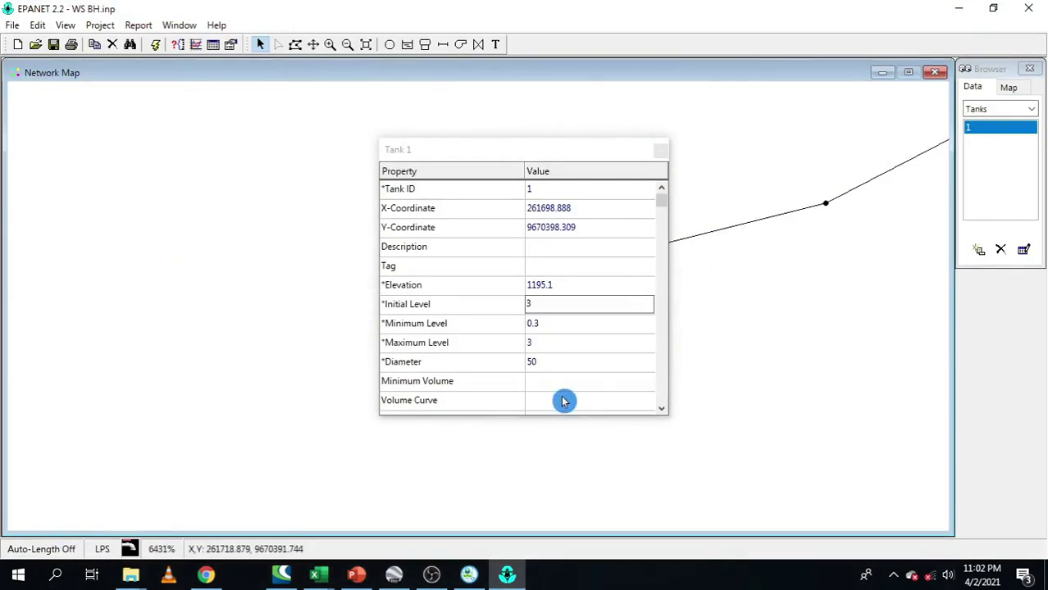
pyautogui.click(533, 363)
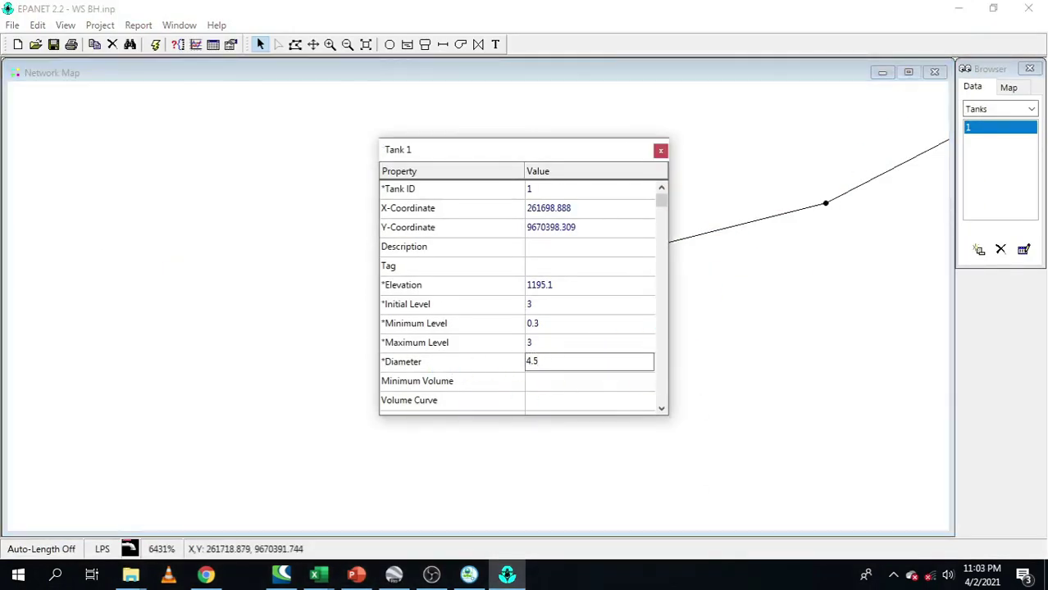
pyautogui.click(555, 378)
pyautogui.click(543, 305)
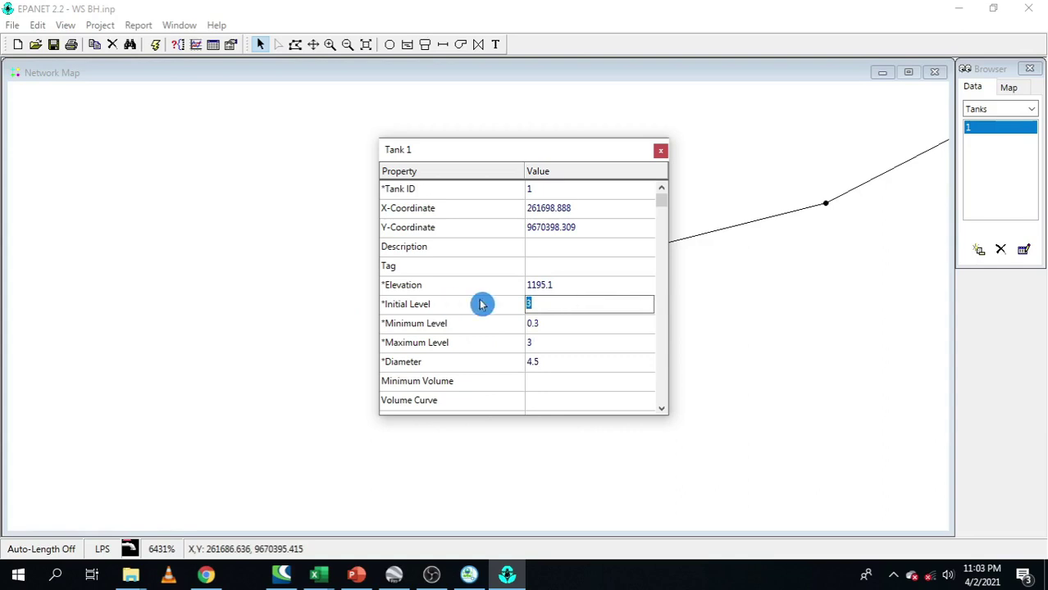
pyautogui.click(661, 151)
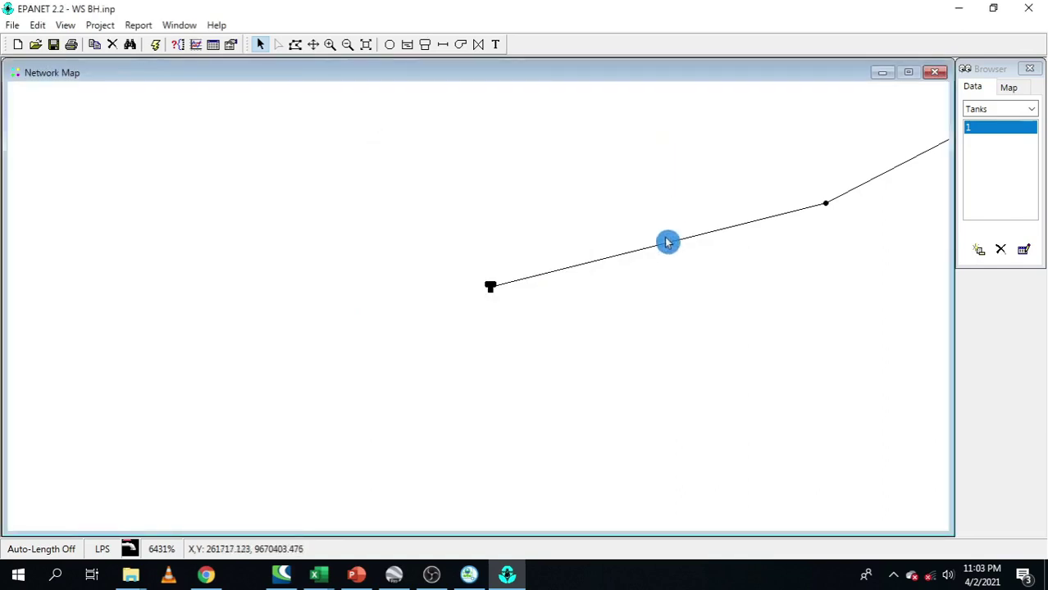
# - Go to the eastern end of the pipeline and check the elevation of end junction n1 in its properties
pyautogui.scroll(-6, 665, 241)
pyautogui.scroll(3, 738, 391)
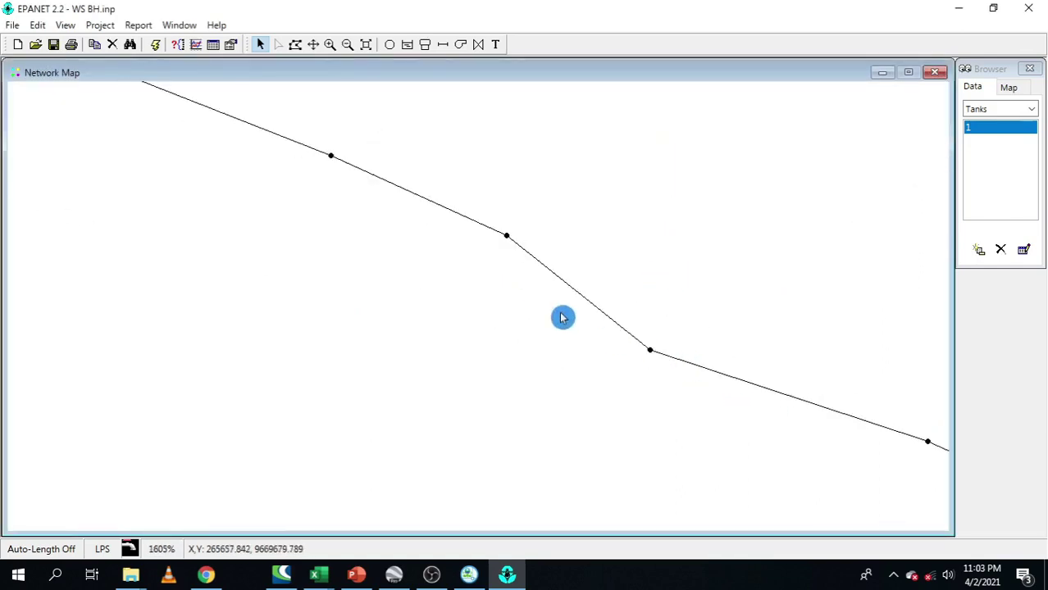
pyautogui.scroll(-3, 561, 316)
pyautogui.scroll(5, 384, 296)
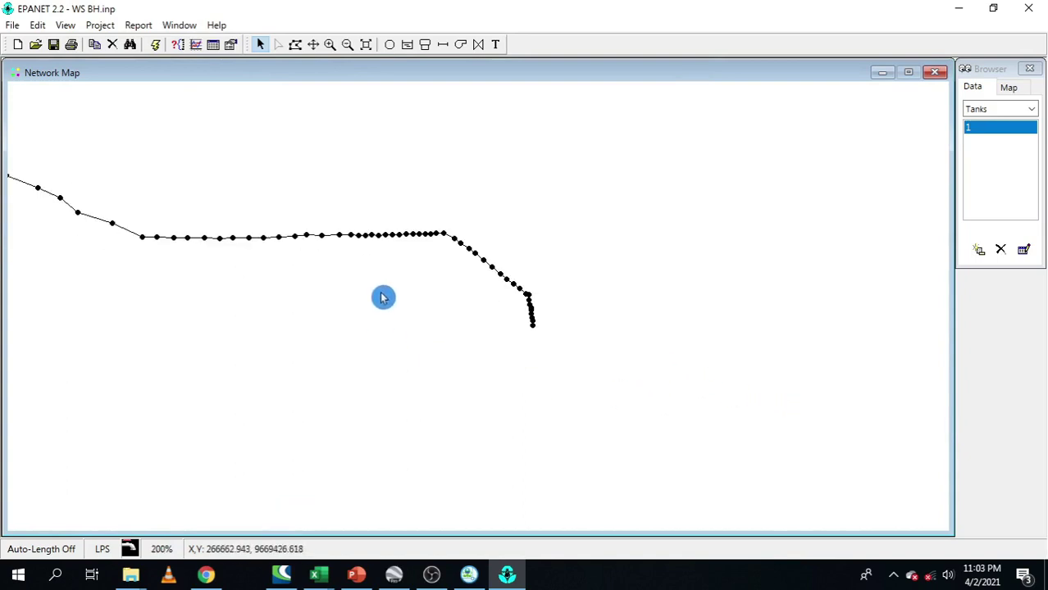
pyautogui.scroll(1, 144, 171)
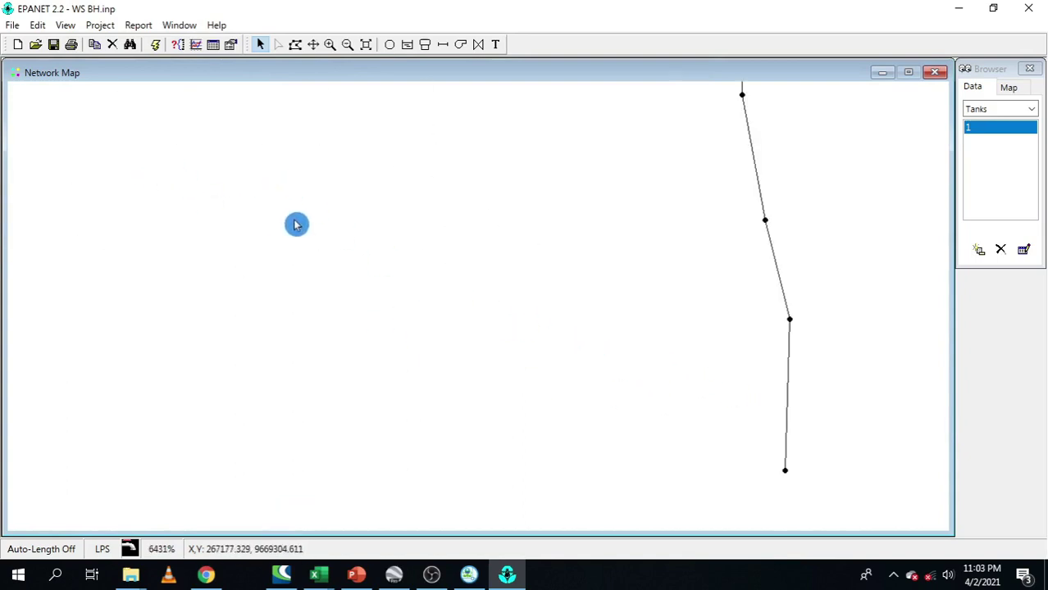
pyautogui.scroll(-1, 295, 222)
pyautogui.scroll(1, 508, 352)
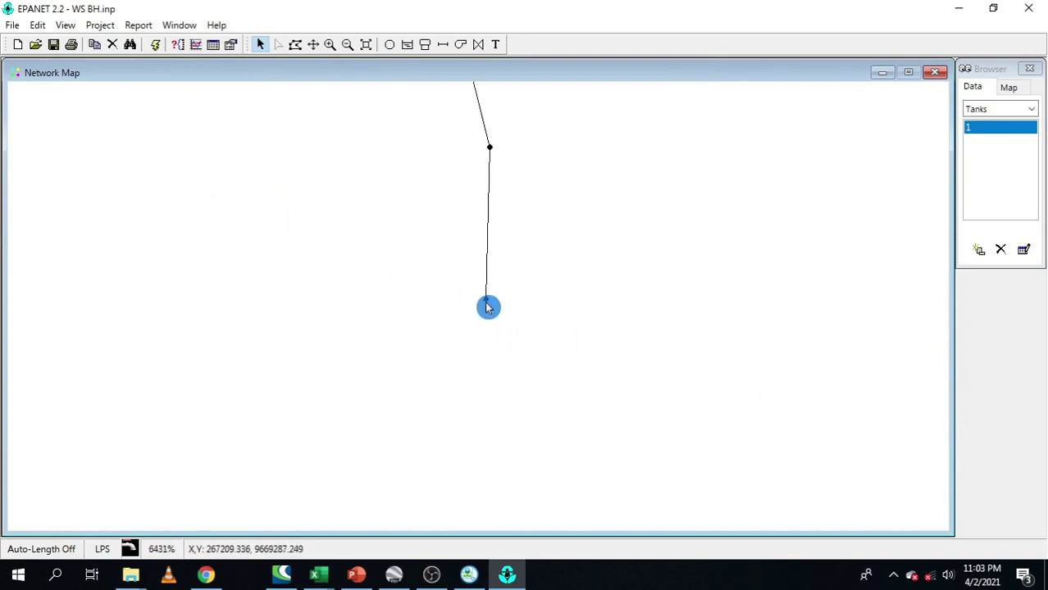
pyautogui.doubleClick(487, 301)
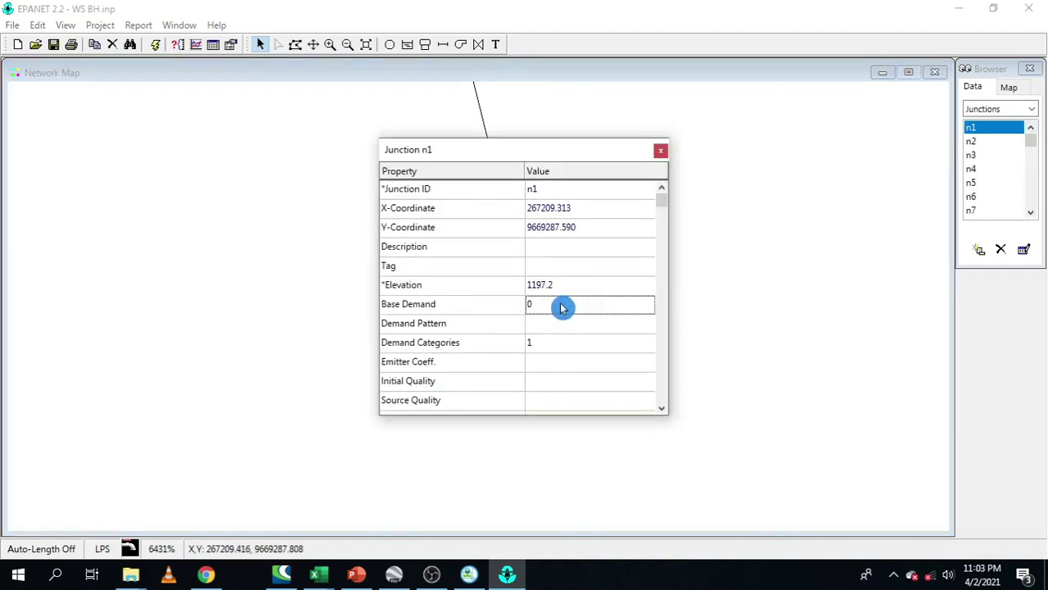
pyautogui.click(533, 287)
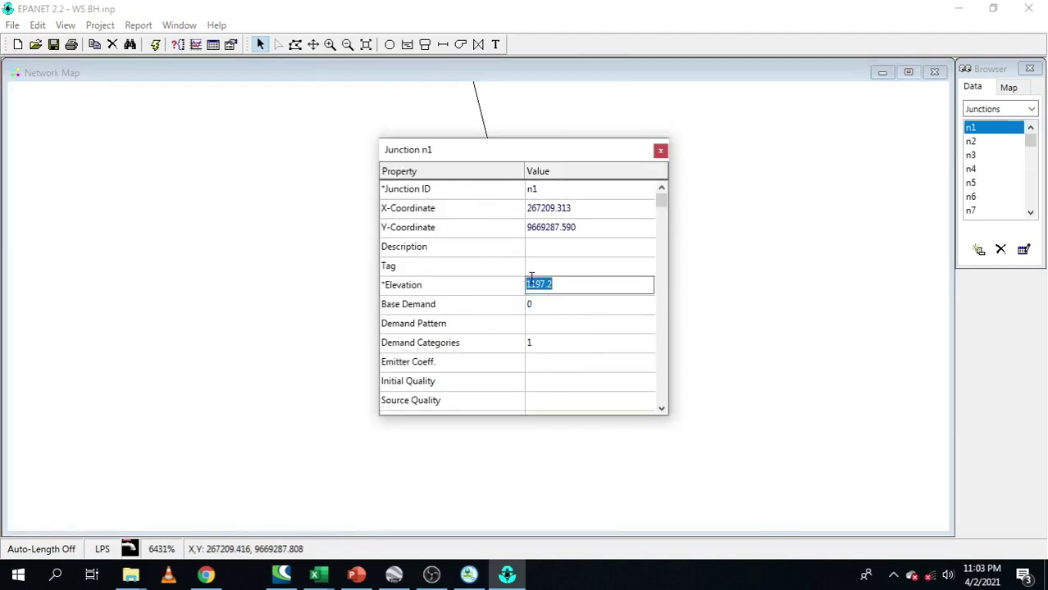
pyautogui.click(670, 167)
pyautogui.click(663, 154)
# - Look up the borehole ground level elevation and the pump set elevation on the PowerPoint data slide, and return to EPANET
pyautogui.click(357, 580)
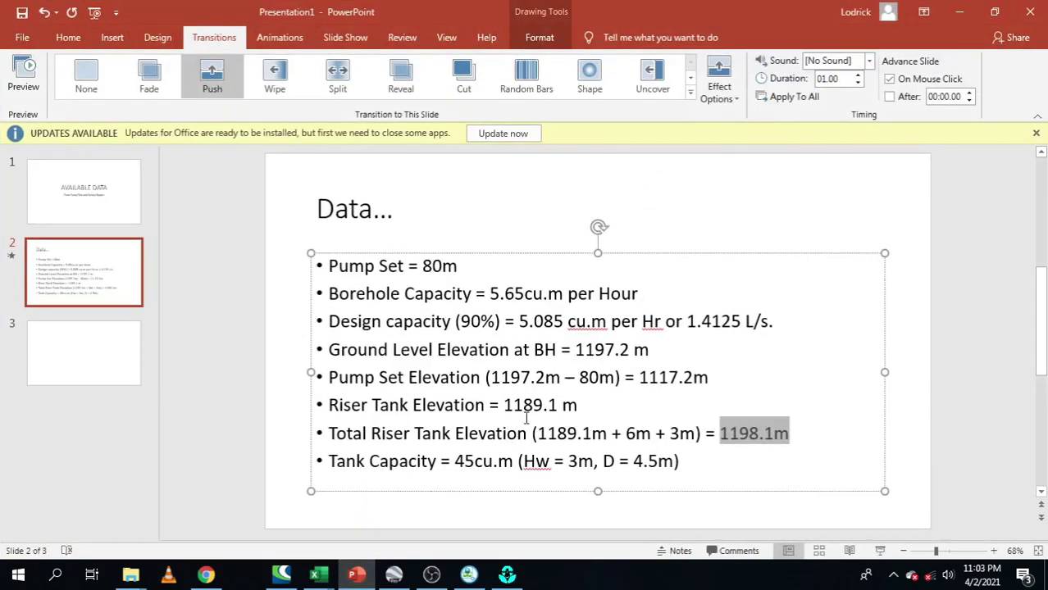
pyautogui.moveTo(578, 350); pyautogui.dragTo(649, 350)
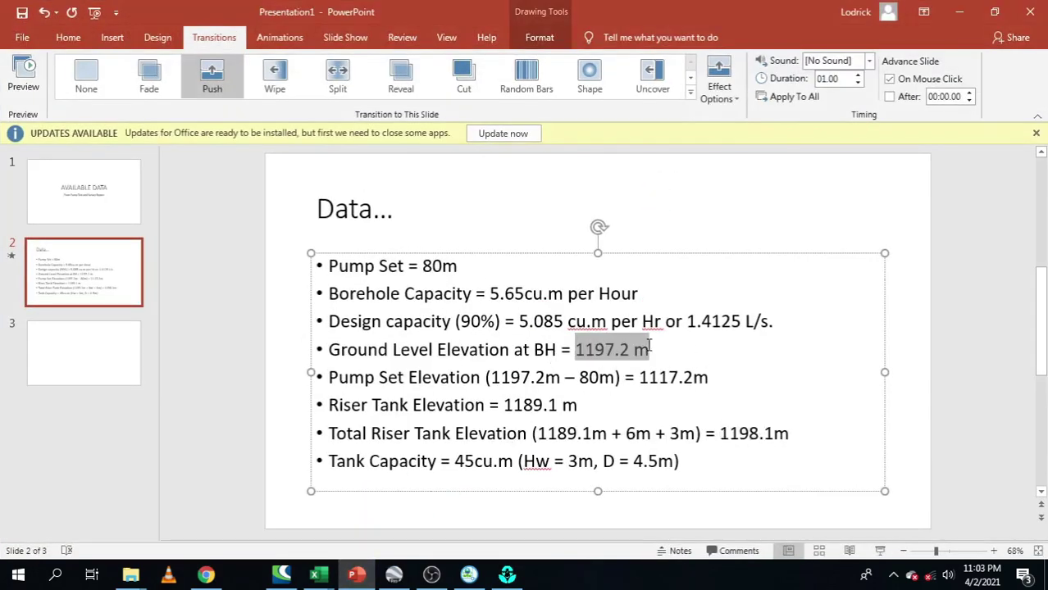
pyautogui.click(406, 377)
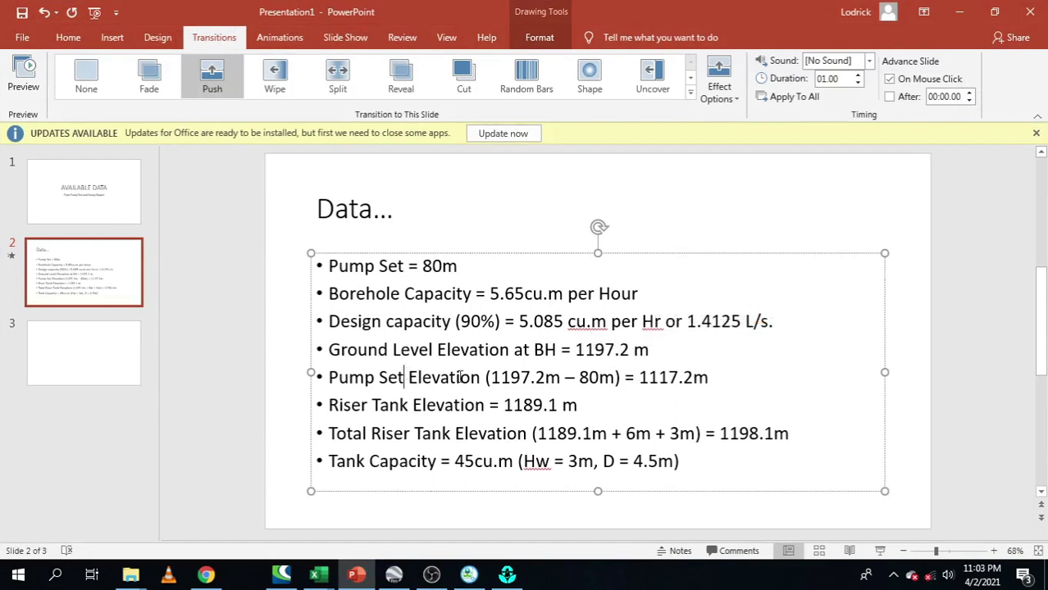
pyautogui.moveTo(475, 377); pyautogui.dragTo(482, 378)
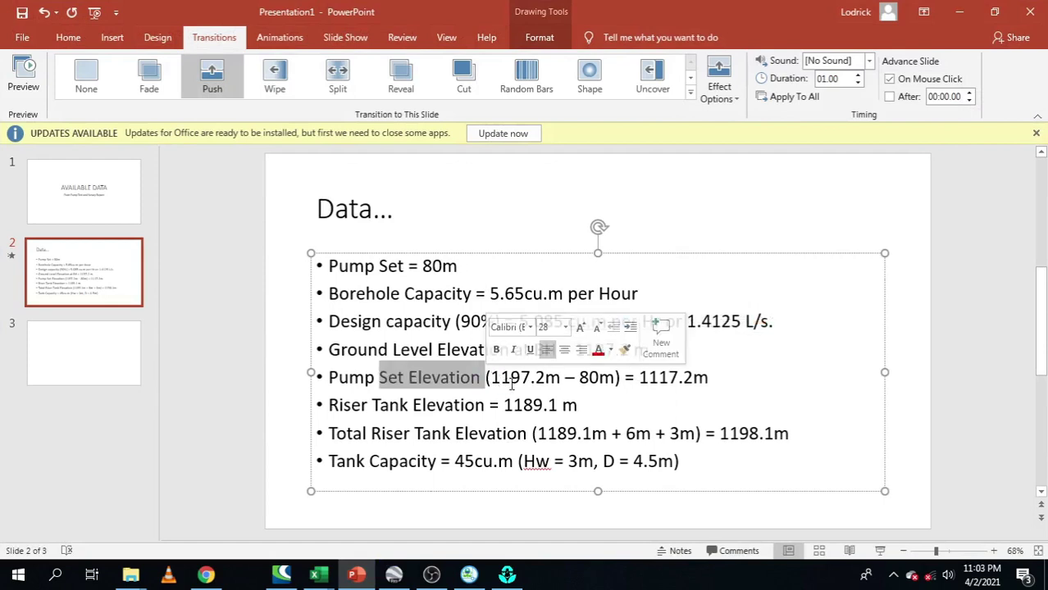
pyautogui.moveTo(640, 377); pyautogui.dragTo(710, 378)
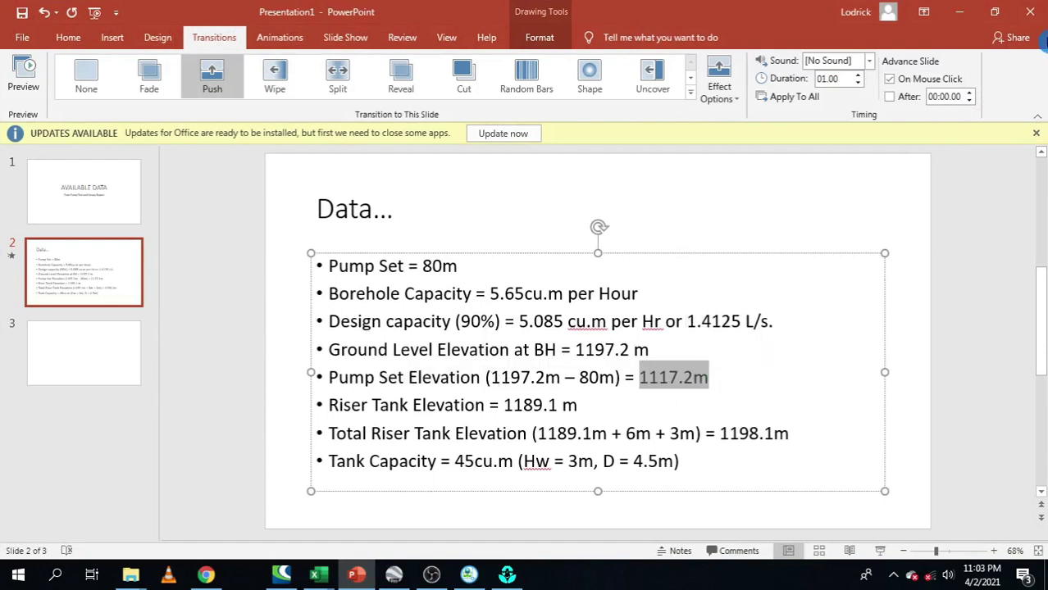
pyautogui.click(966, 11)
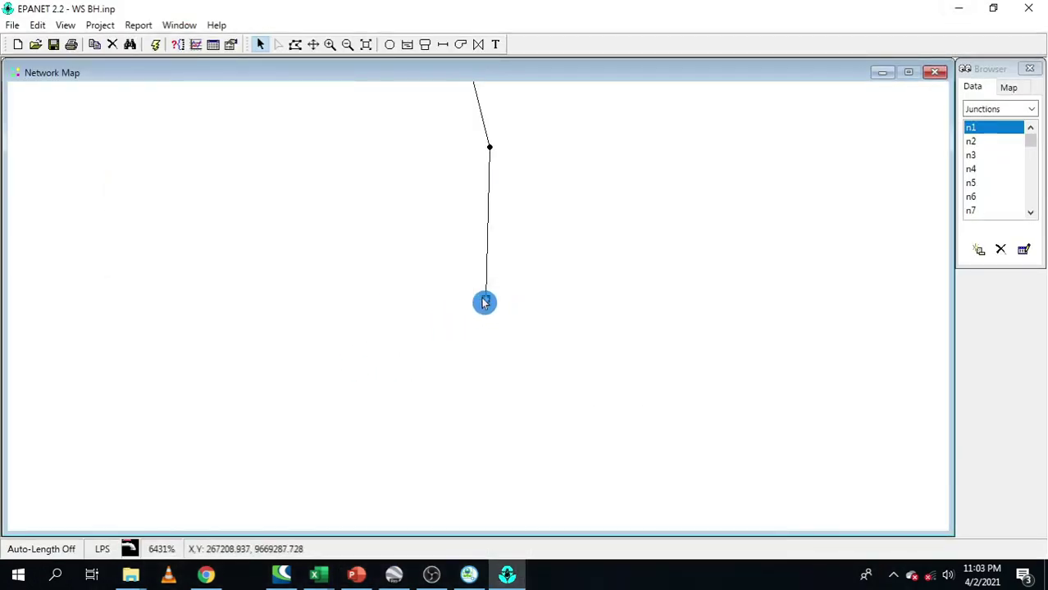
# - Add a junction about 20 m east of junction n1 and draw a pipe from it to n1
pyautogui.click(488, 305)
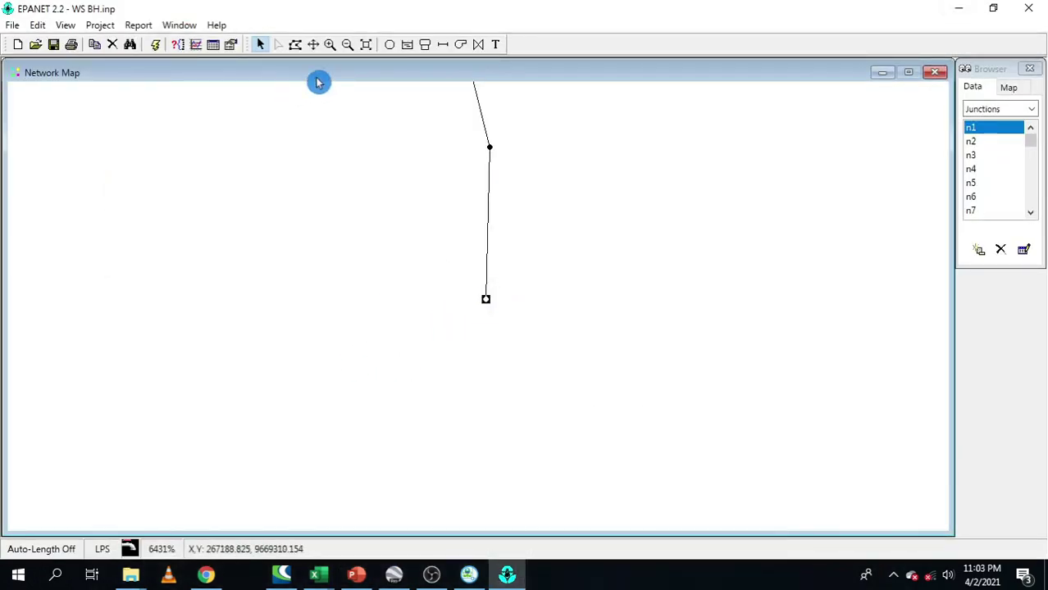
pyautogui.click(390, 44)
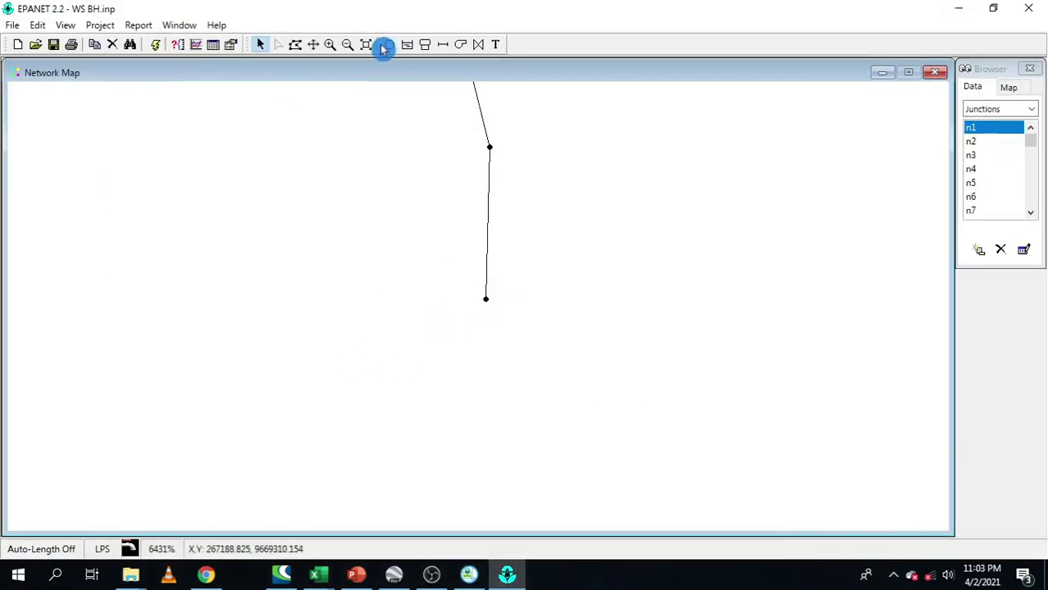
pyautogui.click(677, 303)
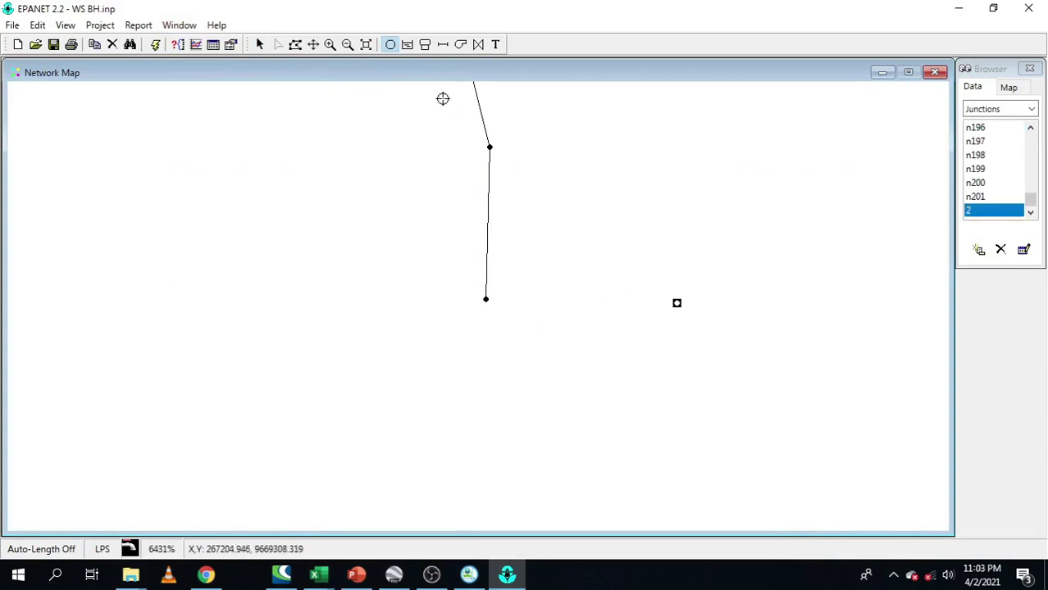
pyautogui.click(397, 49)
pyautogui.click(443, 45)
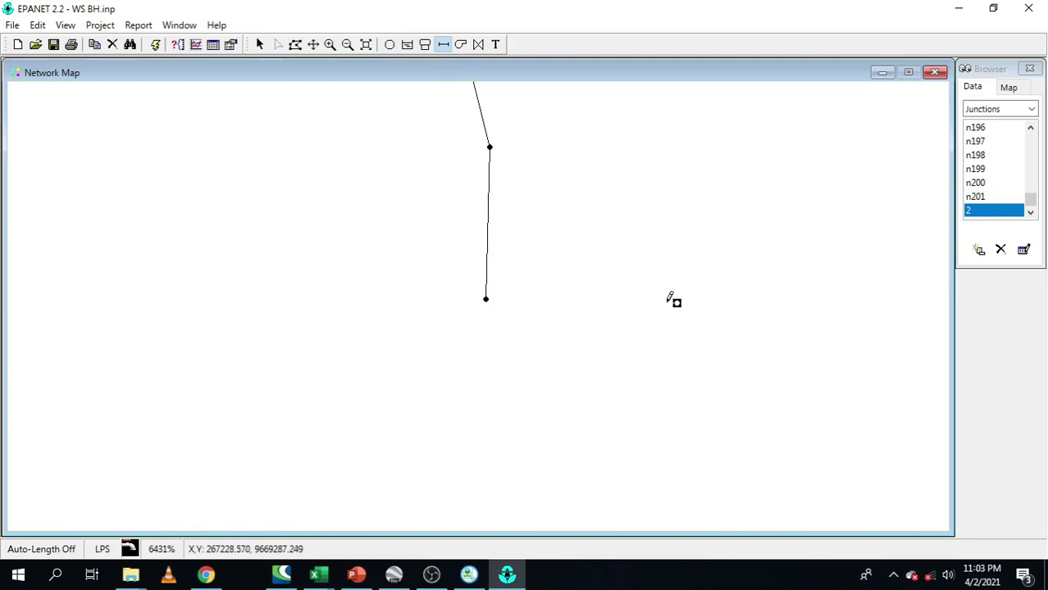
pyautogui.click(670, 300)
pyautogui.click(486, 299)
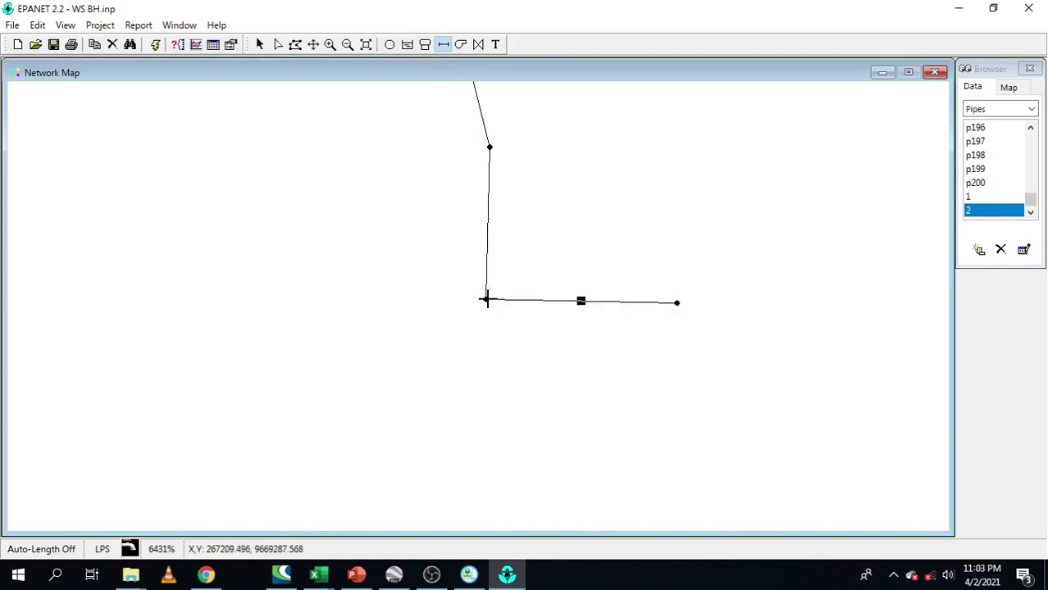
pyautogui.click(259, 44)
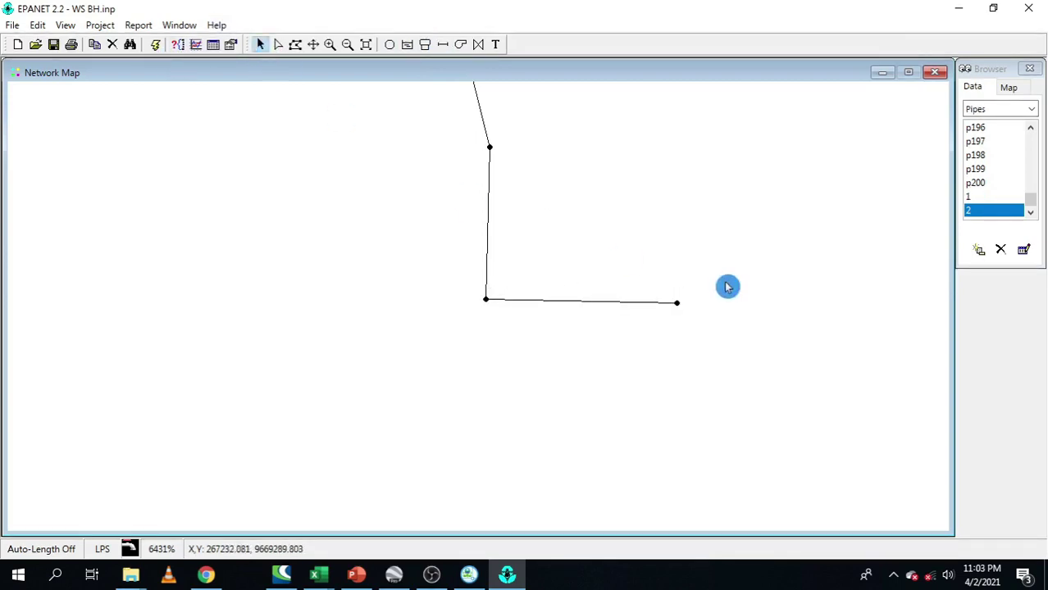
# - Set the new eastern junction's elevation to 1117.2, keep its base demand, and close its properties
pyautogui.doubleClick(677, 303)
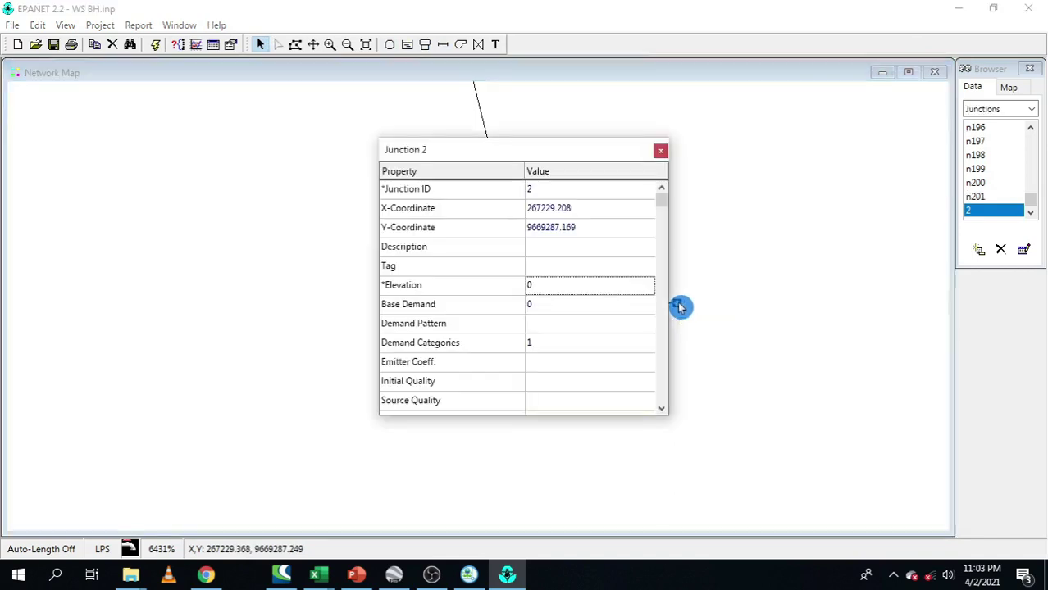
pyautogui.click(540, 286)
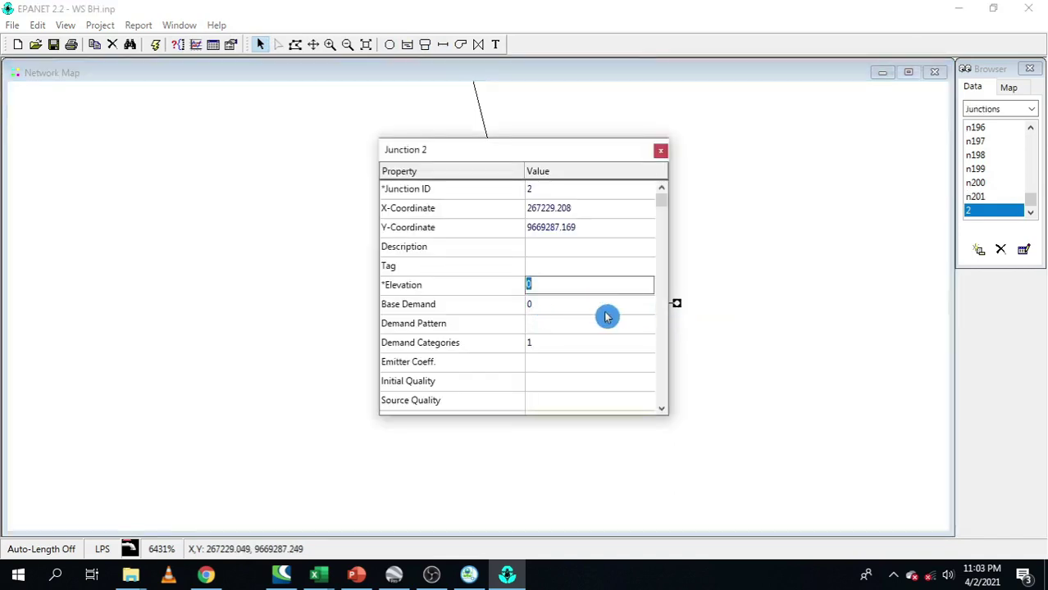
pyautogui.write('1117.2')
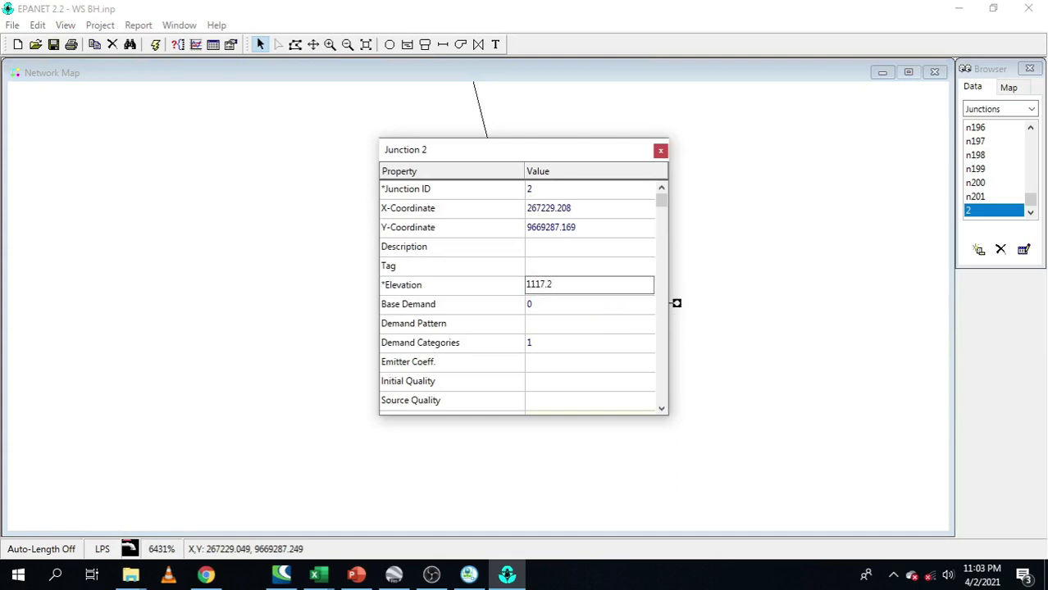
pyautogui.click(551, 305)
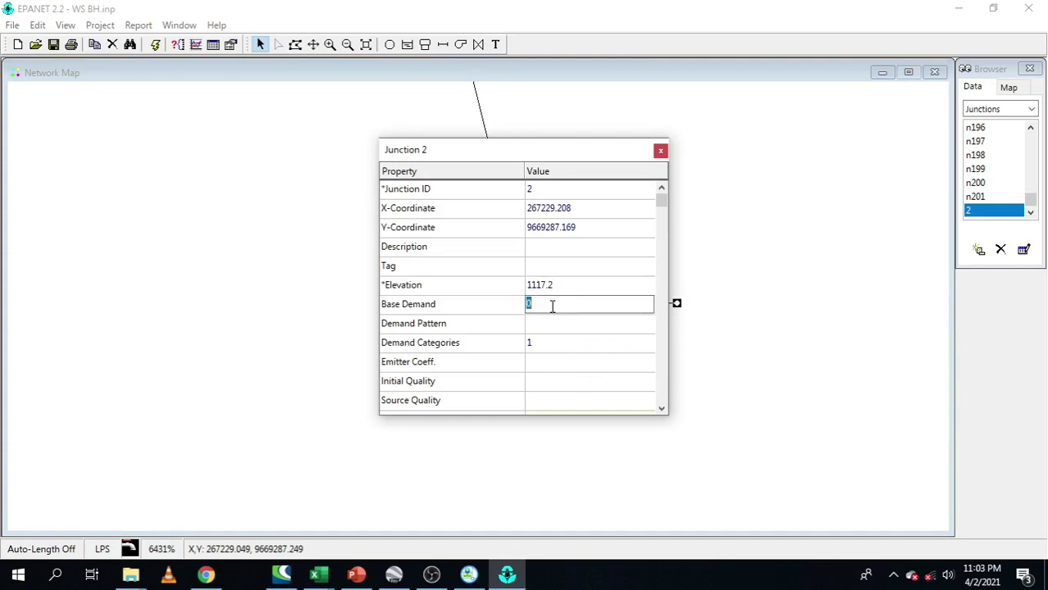
pyautogui.click(660, 151)
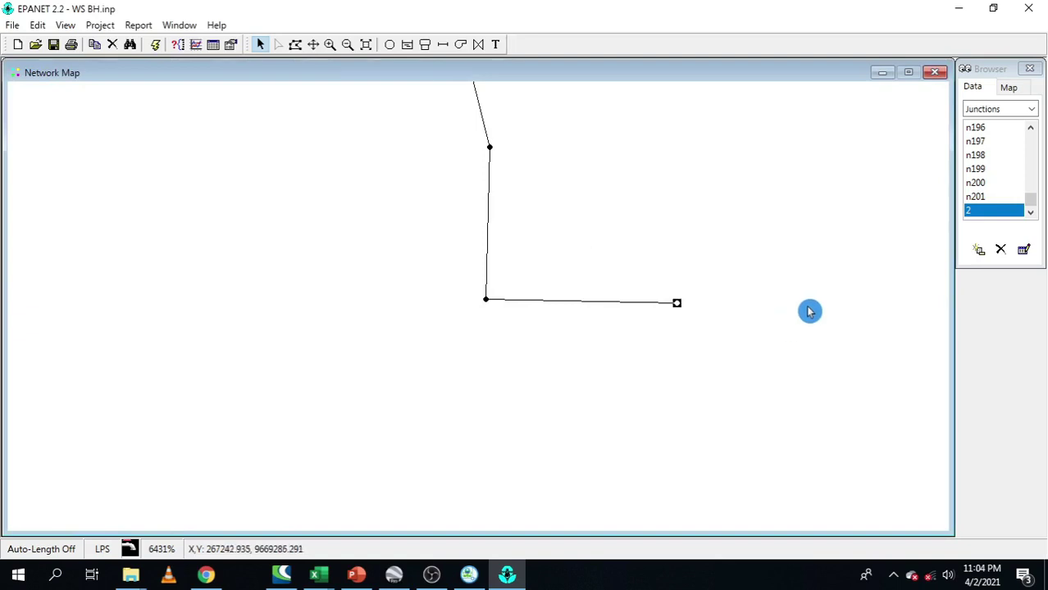
# - Place a reservoir about 21 m east of the new junction and draw a pump from the reservoir to that junction
pyautogui.click(407, 46)
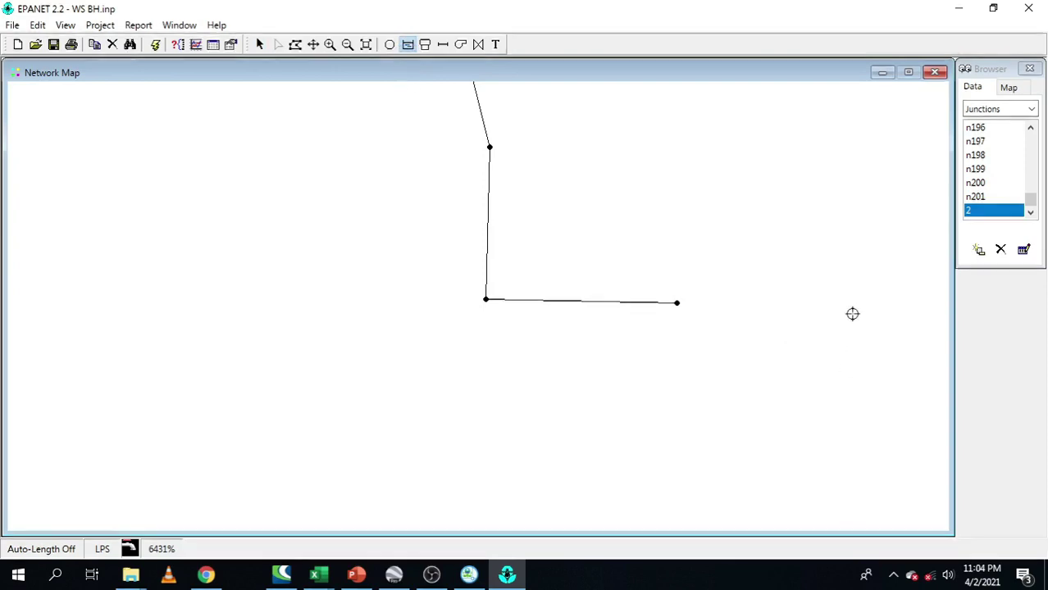
pyautogui.click(880, 304)
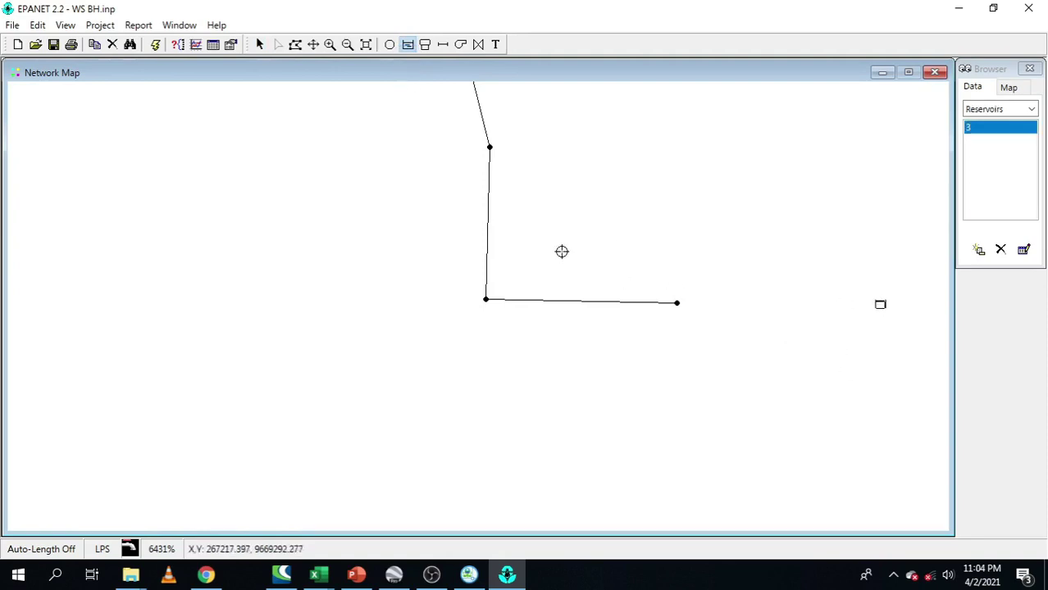
pyautogui.click(461, 44)
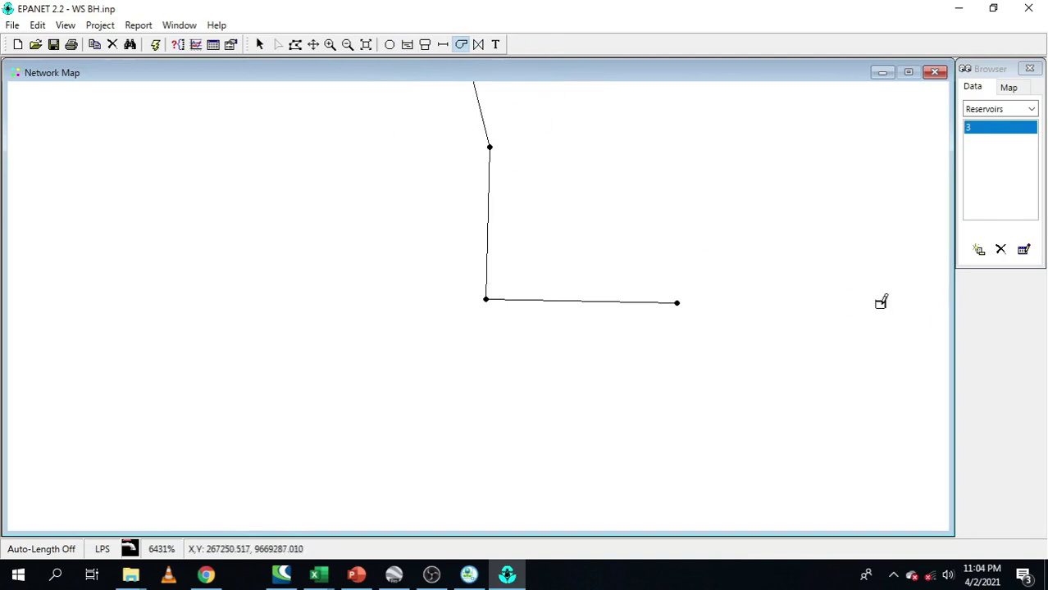
pyautogui.click(881, 303)
pyautogui.click(676, 303)
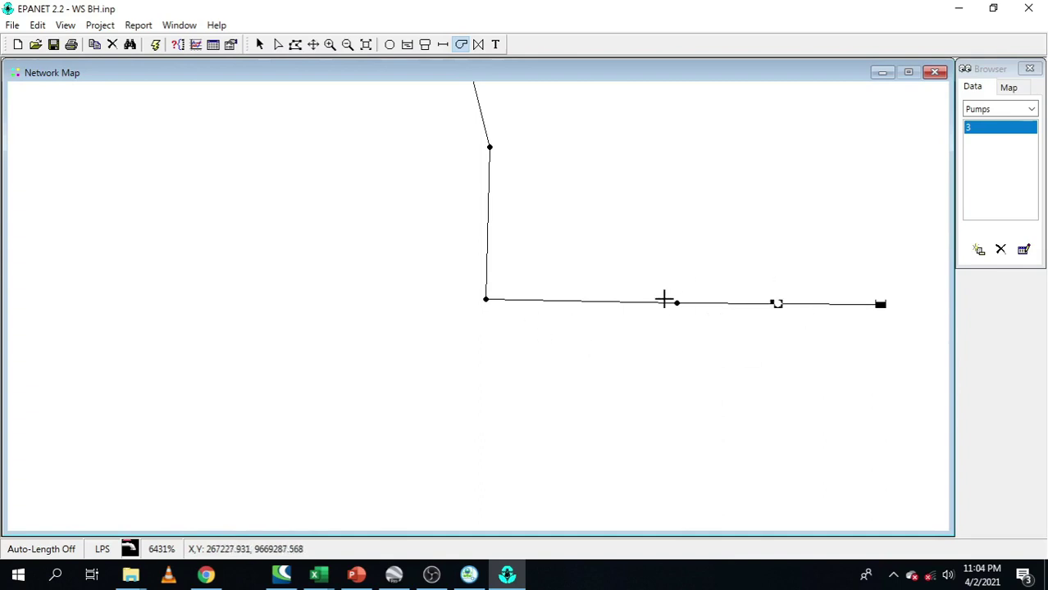
pyautogui.click(260, 45)
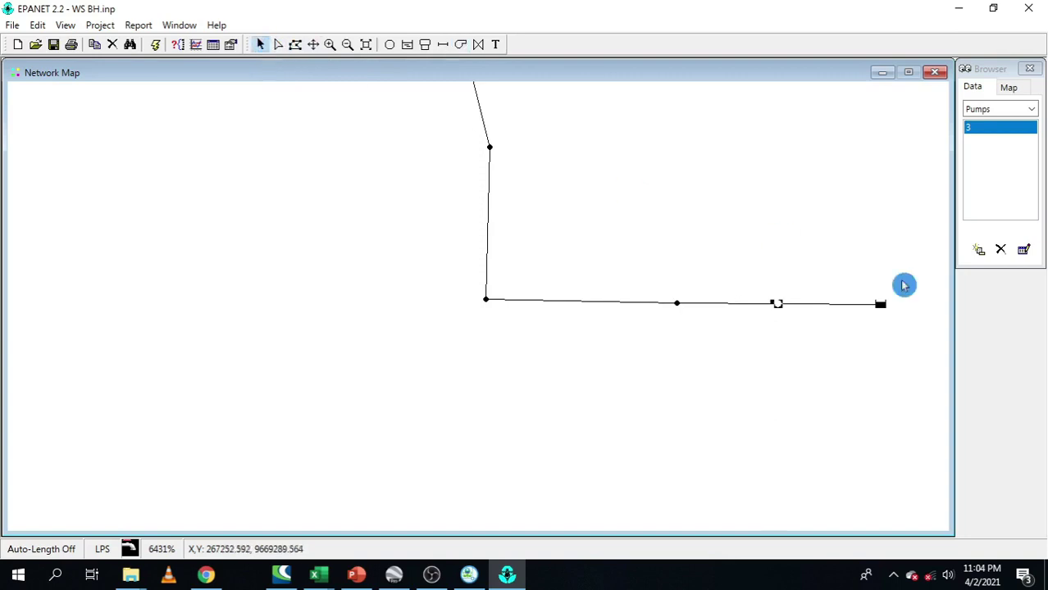
# - Review the new pump's properties, close them, and show the full extent of the network
pyautogui.doubleClick(776, 310)
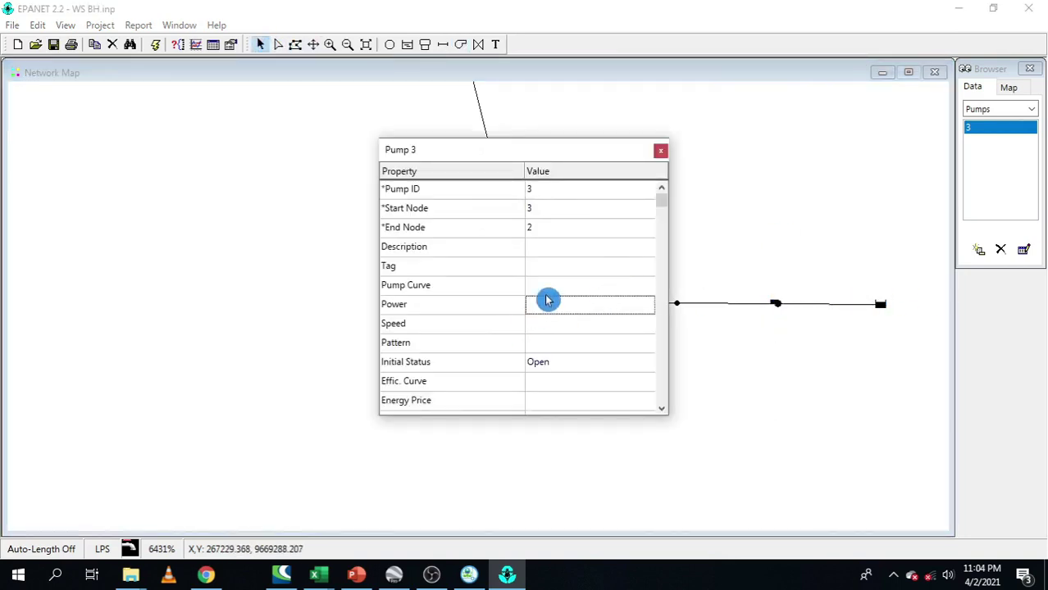
pyautogui.click(663, 151)
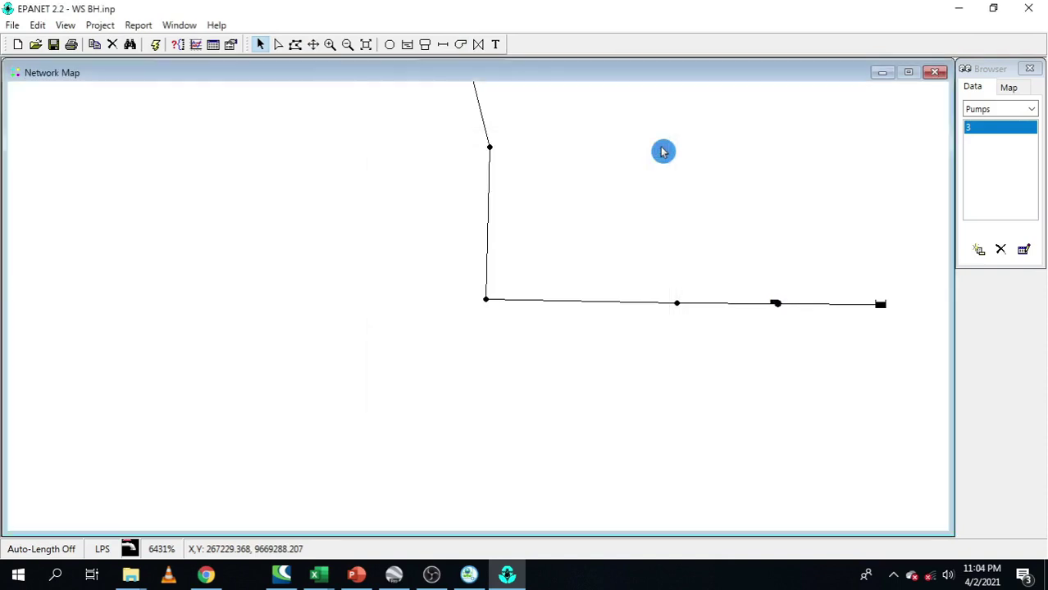
pyautogui.scroll(-1, 644, 367)
pyautogui.scroll(-1, 603, 344)
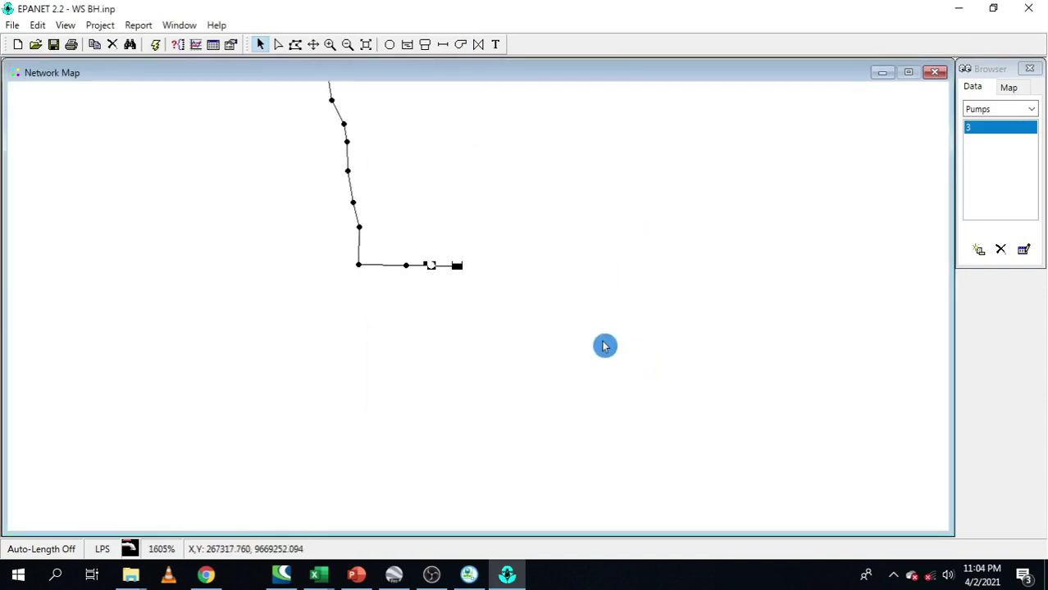
pyautogui.scroll(-2, 338, 232)
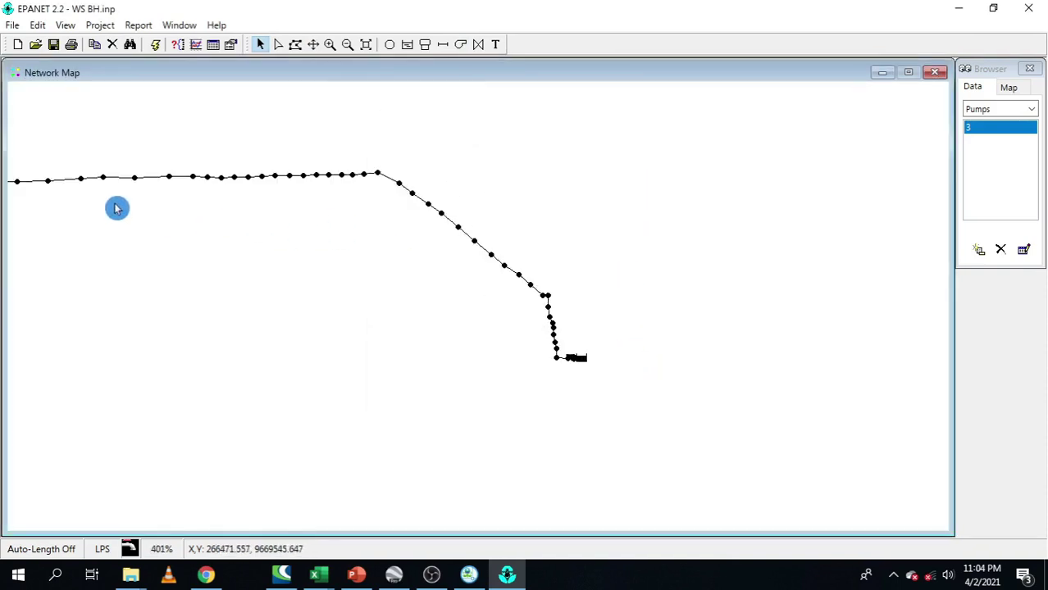
pyautogui.click(369, 49)
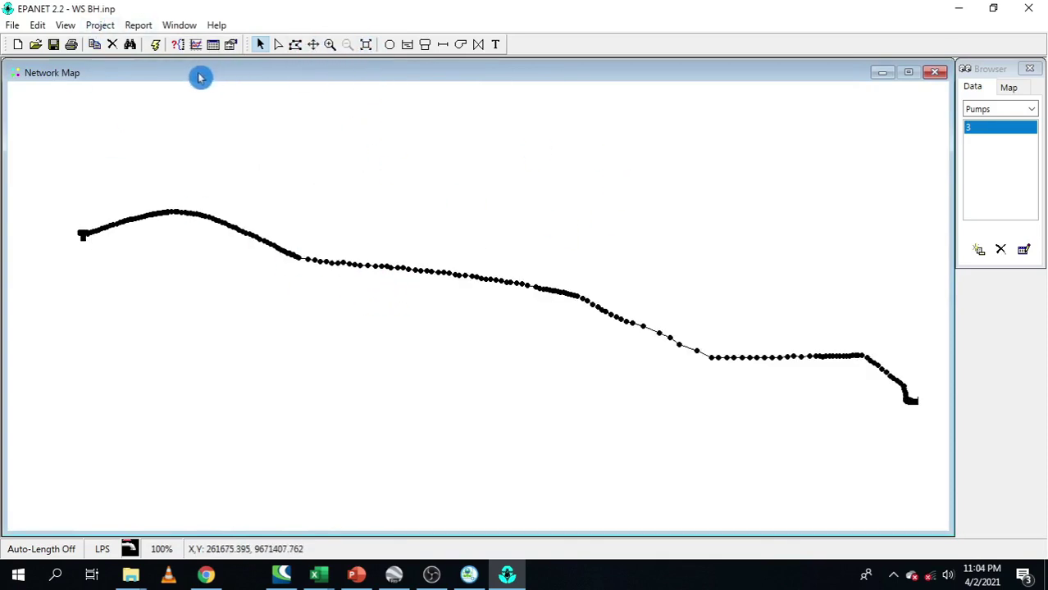
# - Review the project's hydraulic defaults, examining the flow units and the available headloss formulas
pyautogui.click(102, 25)
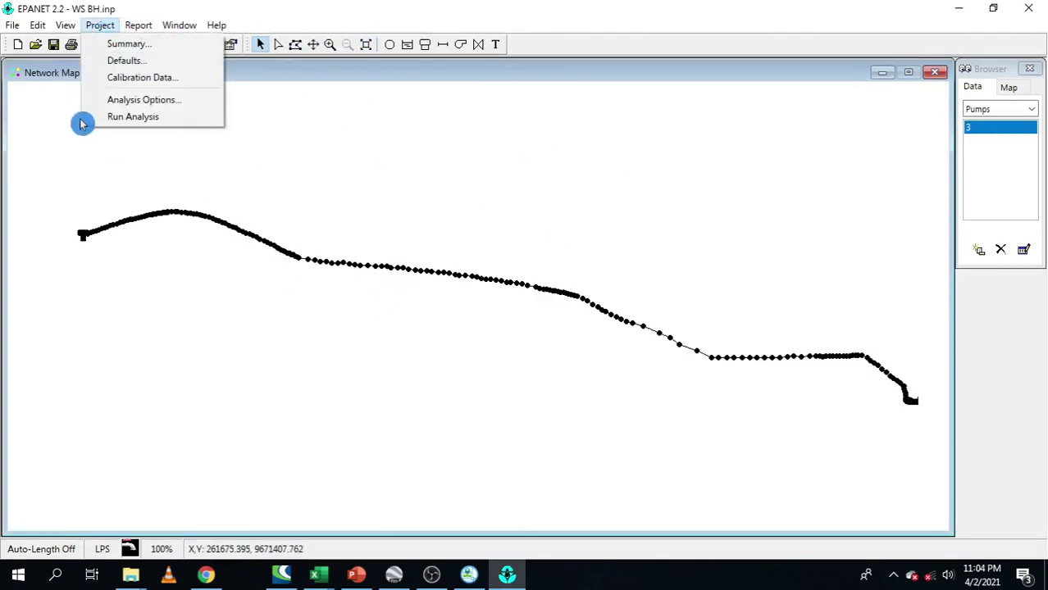
pyautogui.click(133, 61)
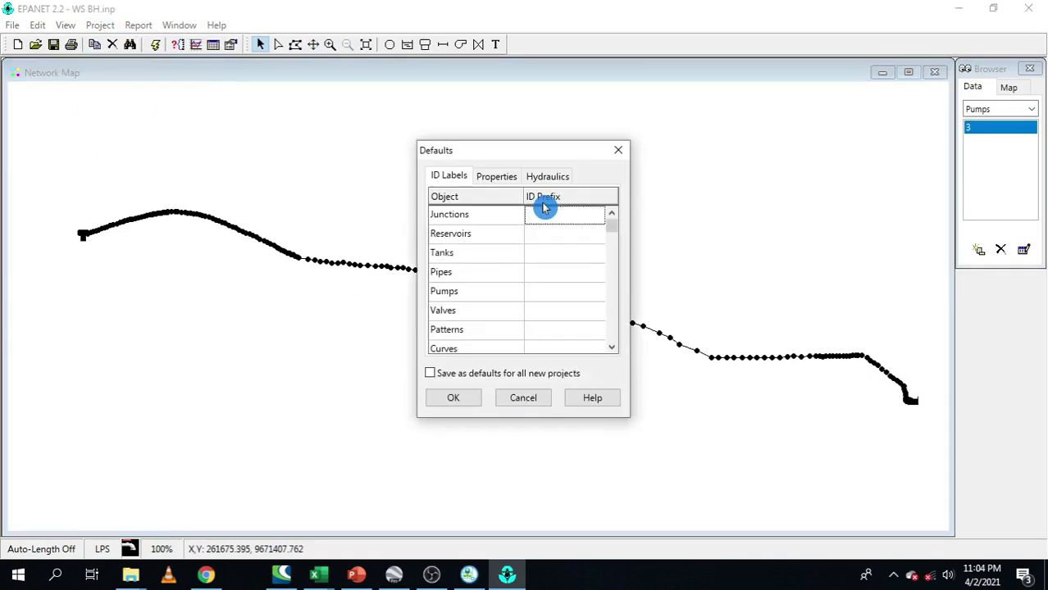
pyautogui.click(543, 177)
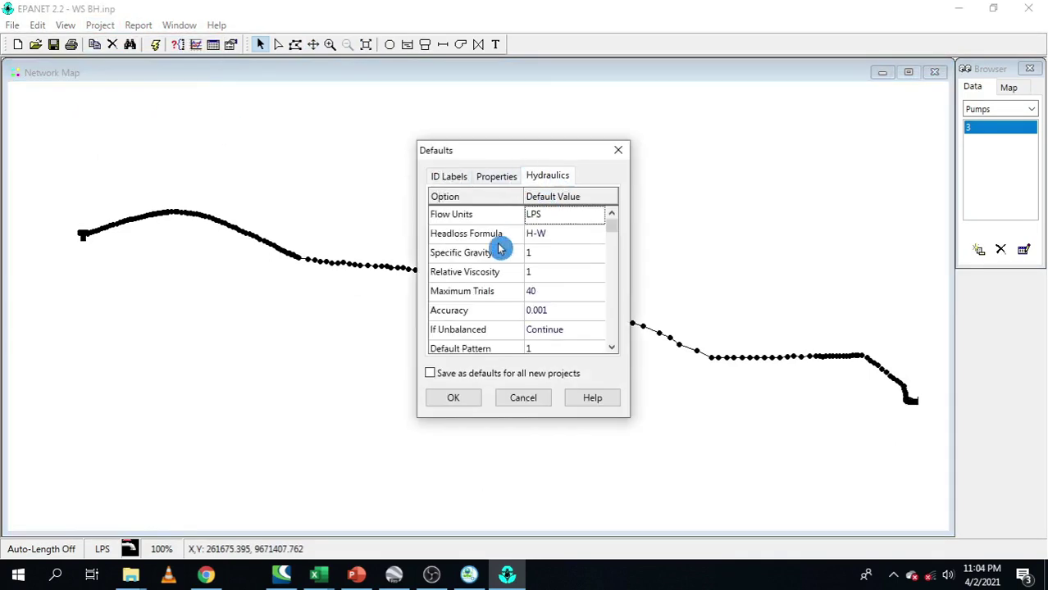
pyautogui.click(459, 218)
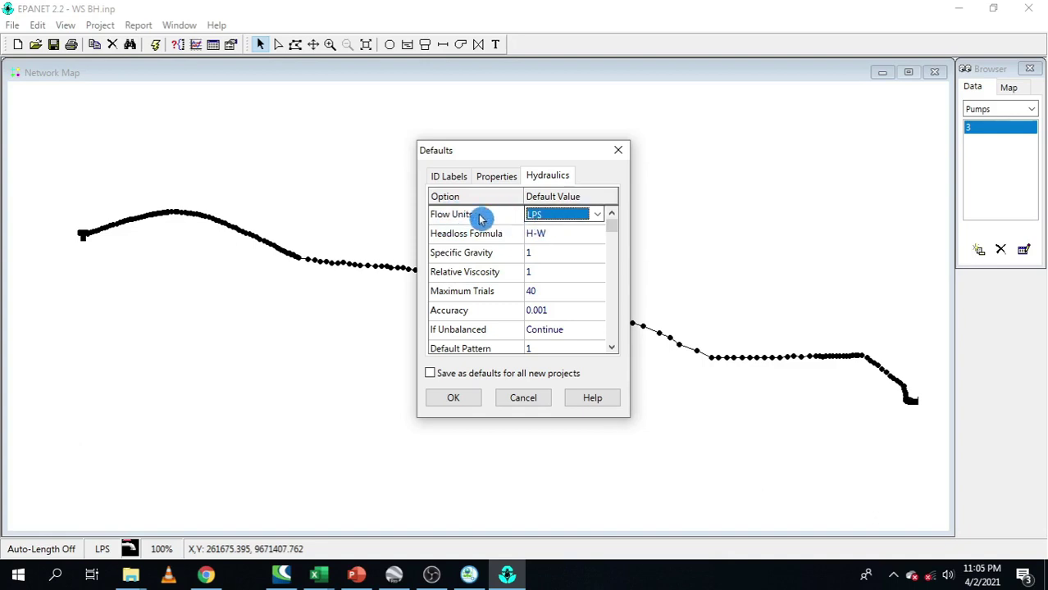
pyautogui.click(541, 215)
pyautogui.click(498, 220)
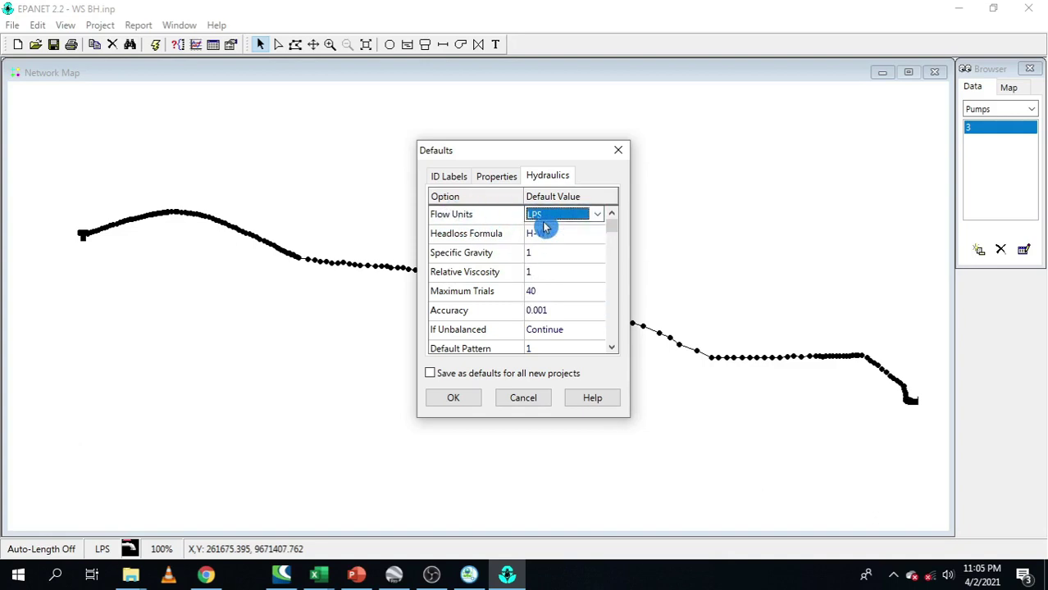
pyautogui.click(474, 235)
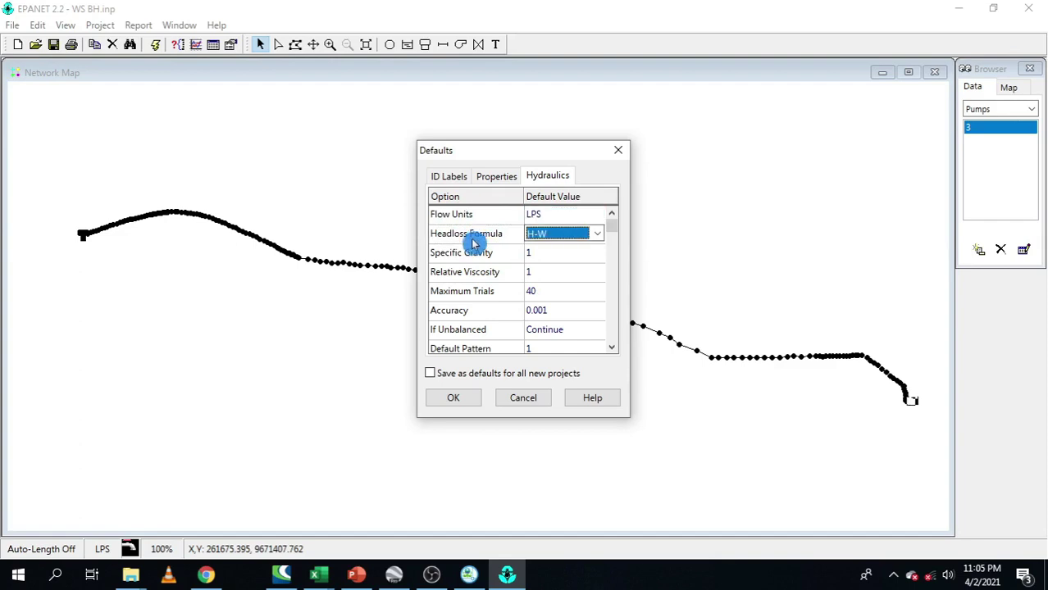
pyautogui.click(545, 235)
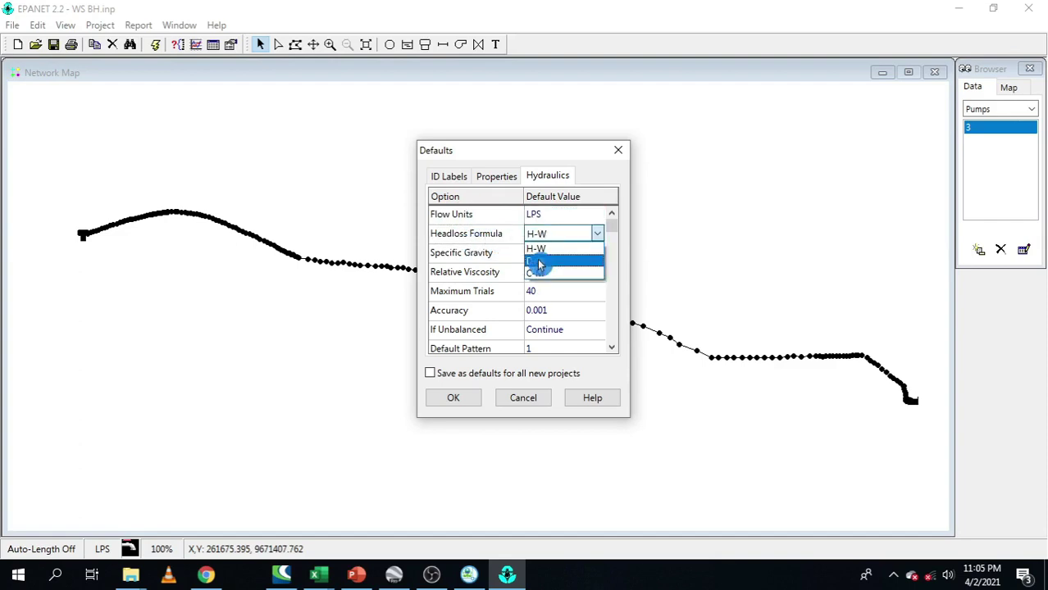
pyautogui.click(468, 233)
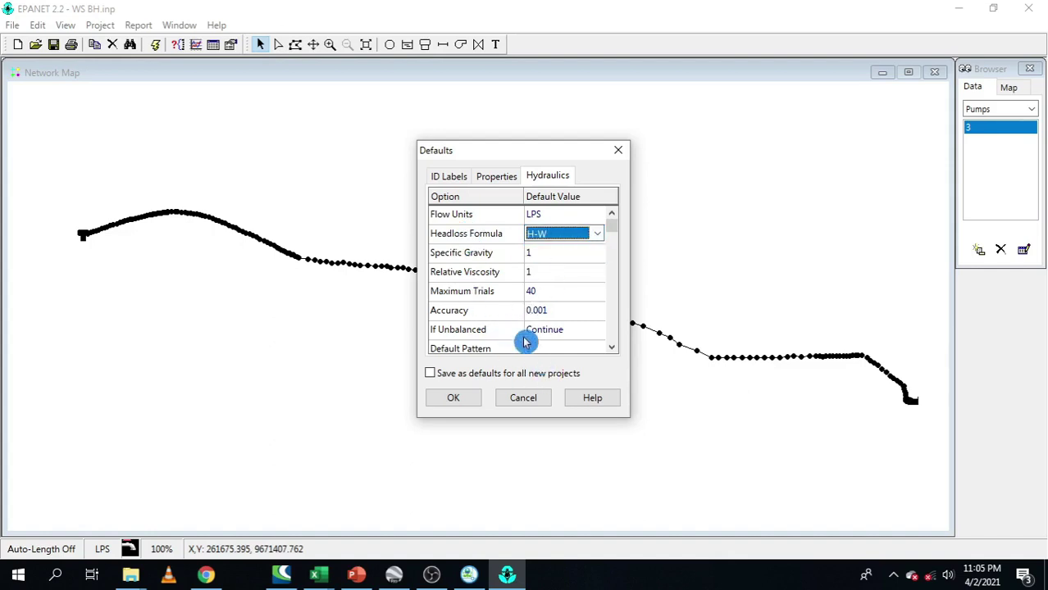
pyautogui.scroll(-9, 525, 342)
pyautogui.scroll(10, 515, 330)
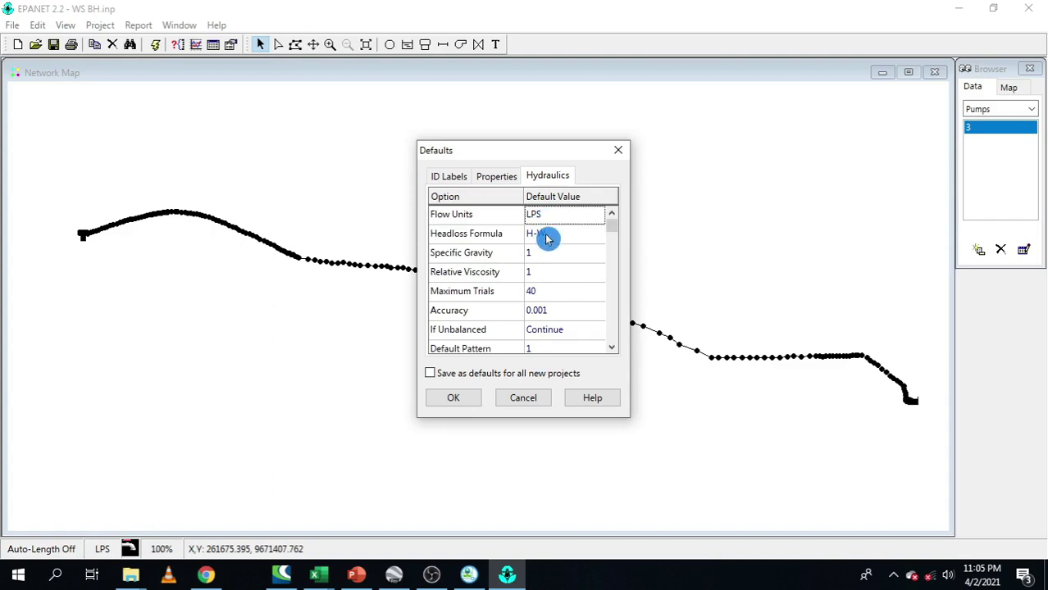
# - Check the project's default object properties and ID prefixes, and leave the defaults without saving changes
pyautogui.click(488, 178)
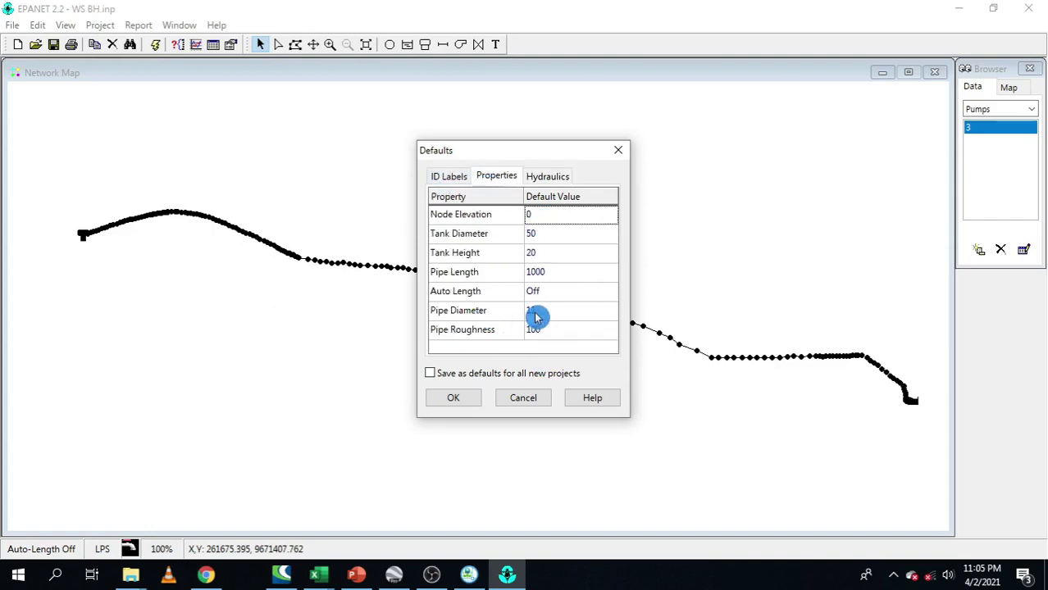
pyautogui.click(449, 176)
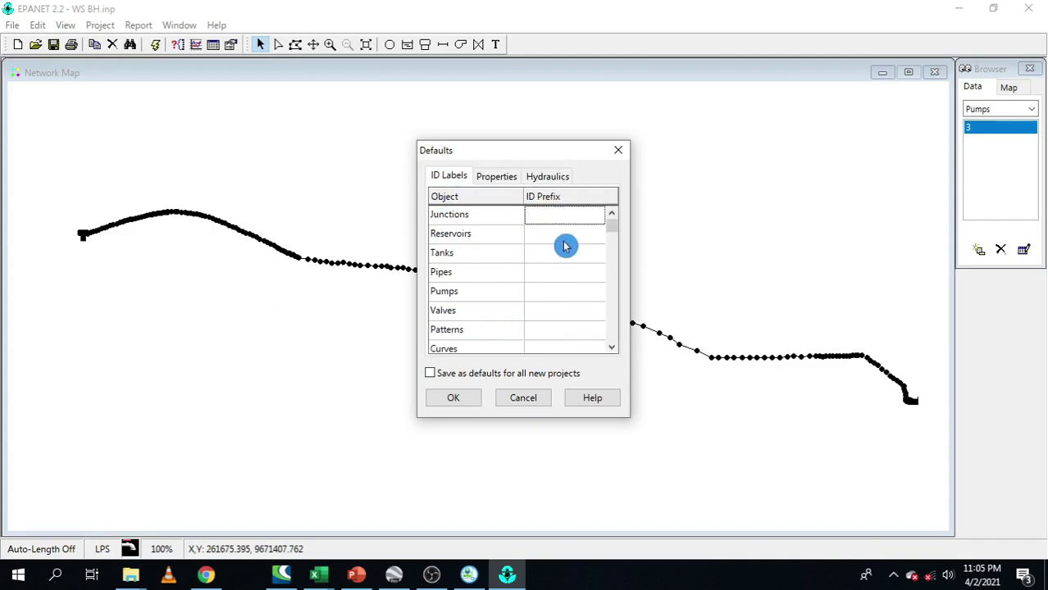
pyautogui.click(469, 406)
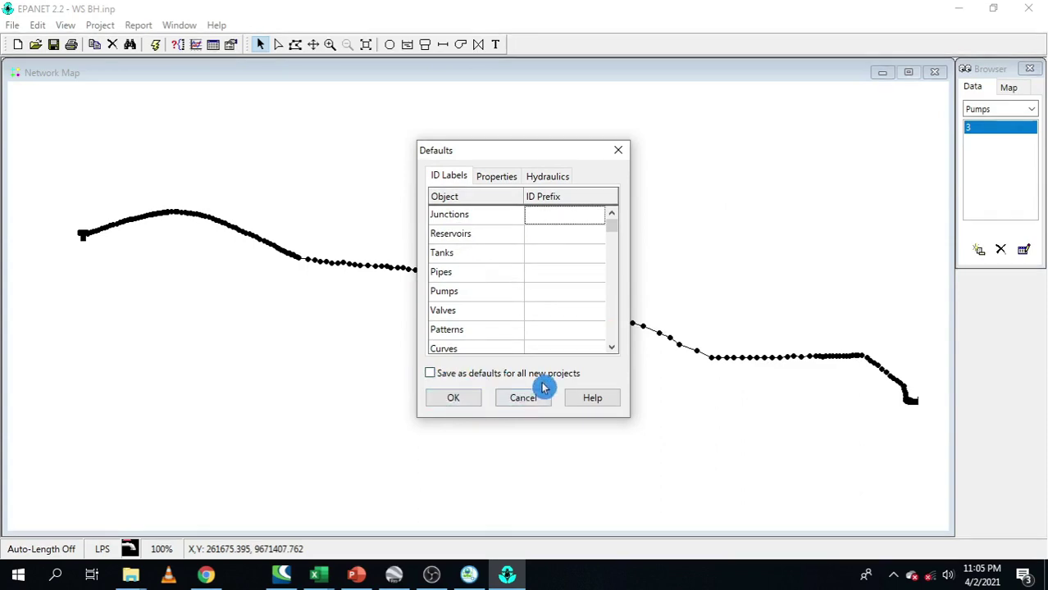
pyautogui.click(520, 398)
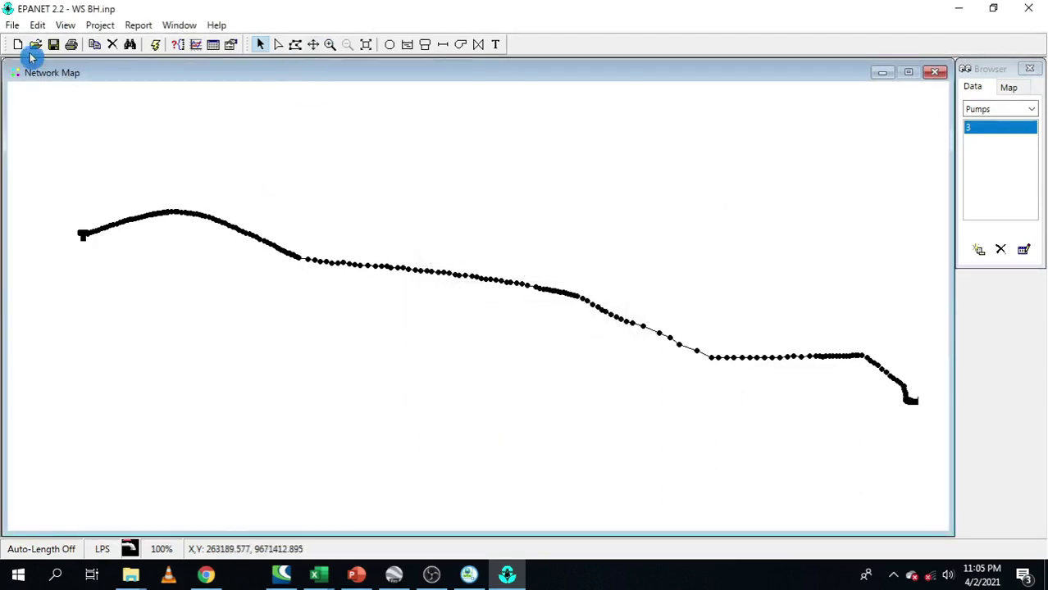
# - Check the number formats for node and link parameters in the program preferences, and cancel out
pyautogui.click(15, 29)
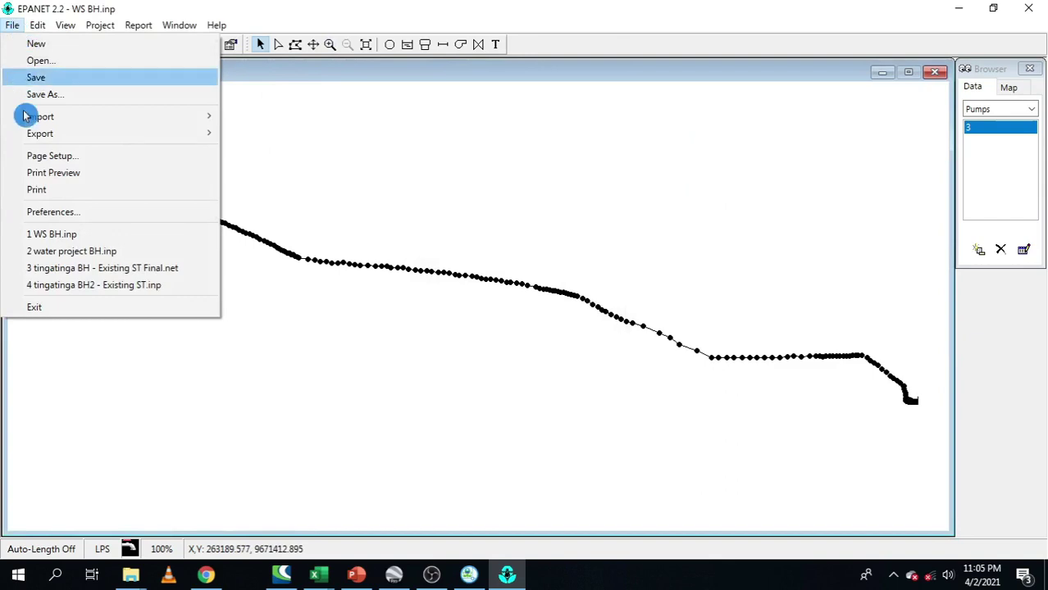
pyautogui.click(72, 212)
pyautogui.click(489, 181)
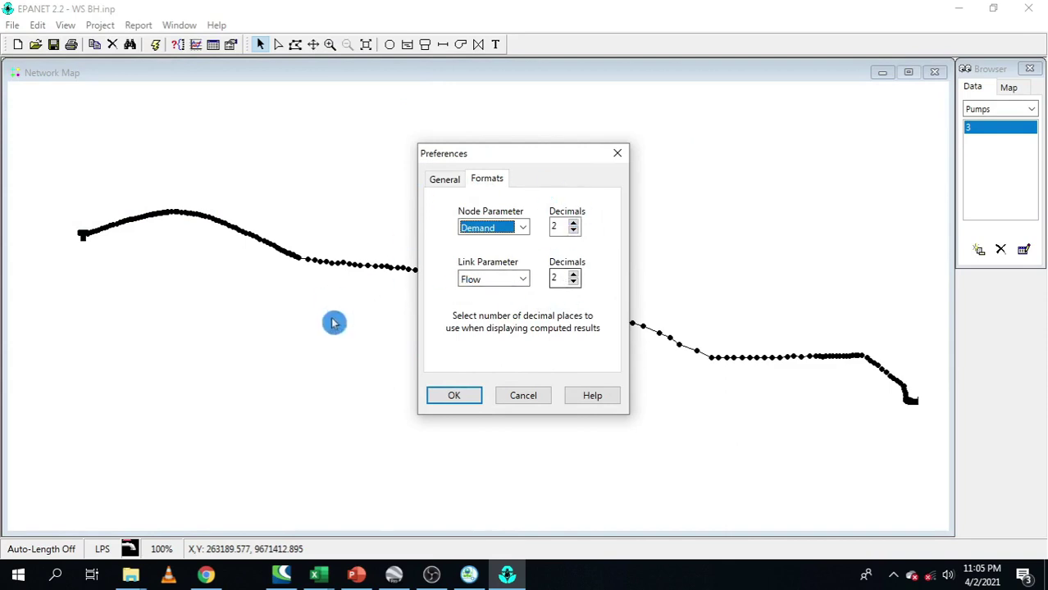
pyautogui.click(525, 396)
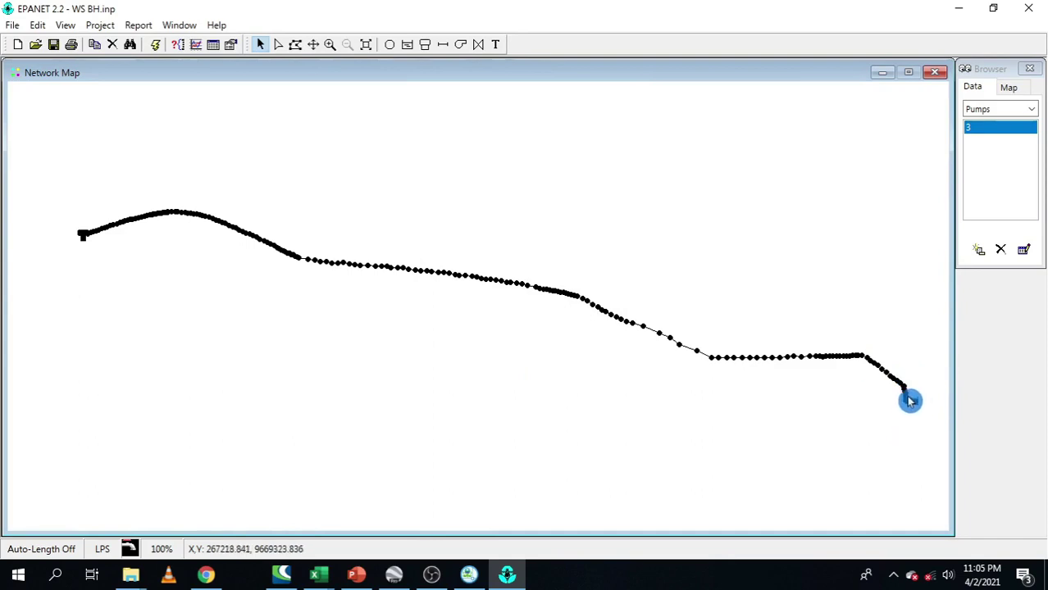
# - Check the elevation of the junction between the pump and n1, and close its properties
pyautogui.scroll(1, 909, 400)
pyautogui.scroll(2, 465, 303)
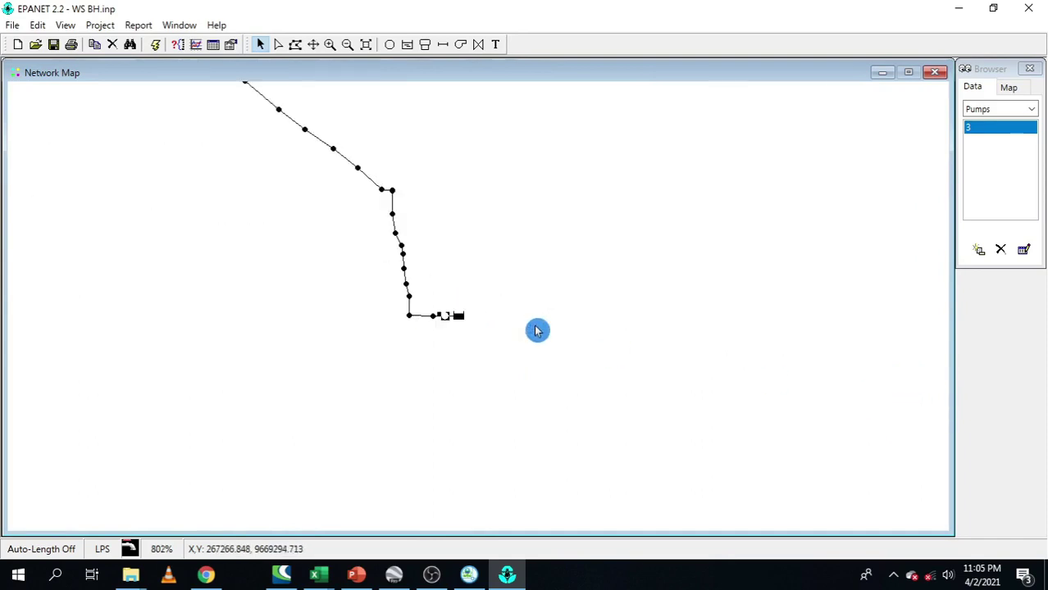
pyautogui.scroll(2, 416, 319)
pyautogui.scroll(1, 622, 302)
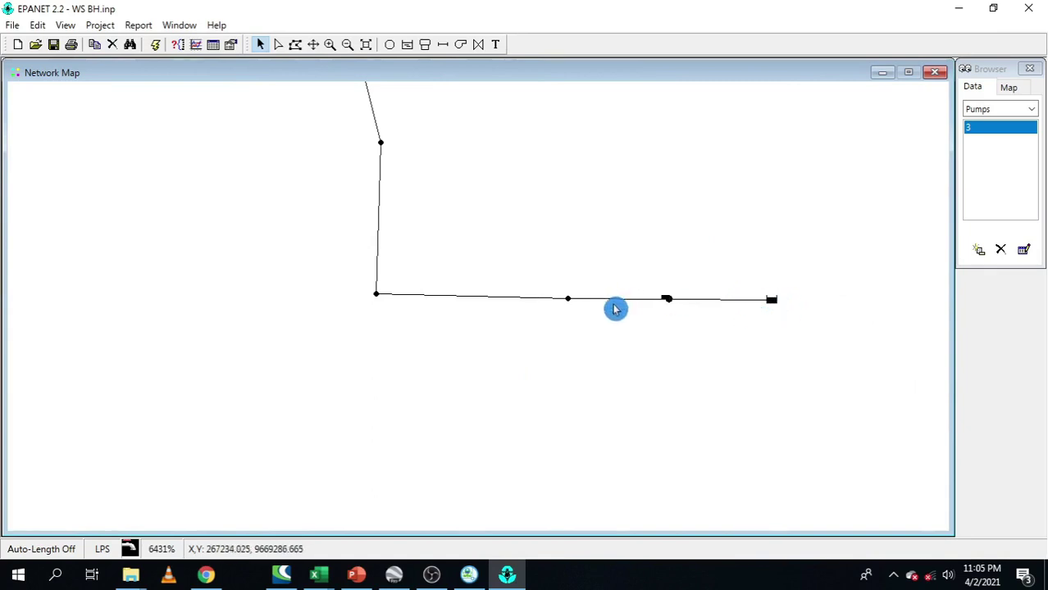
pyautogui.doubleClick(570, 303)
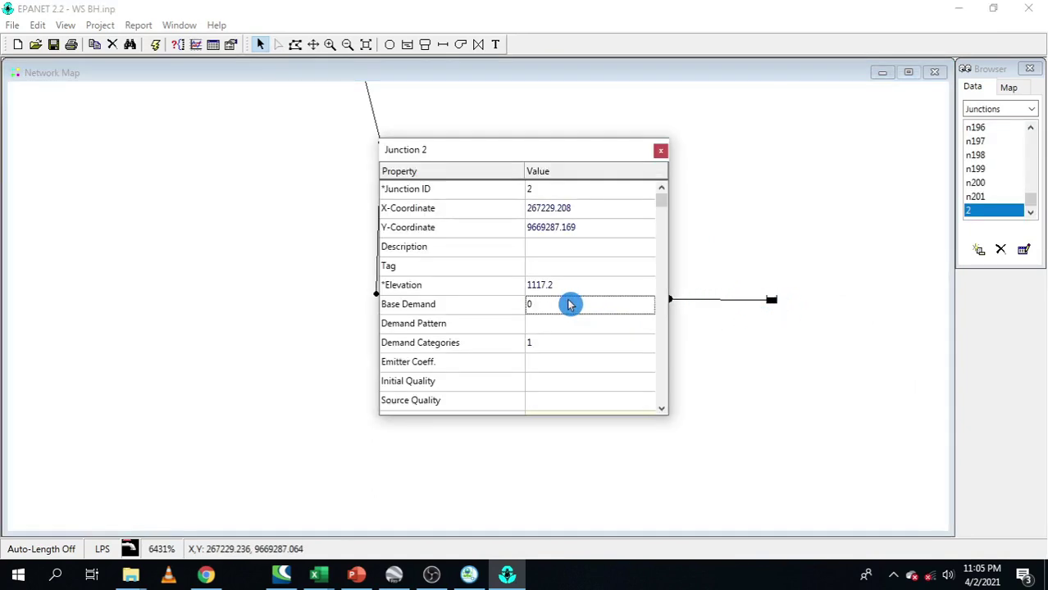
pyautogui.click(538, 284)
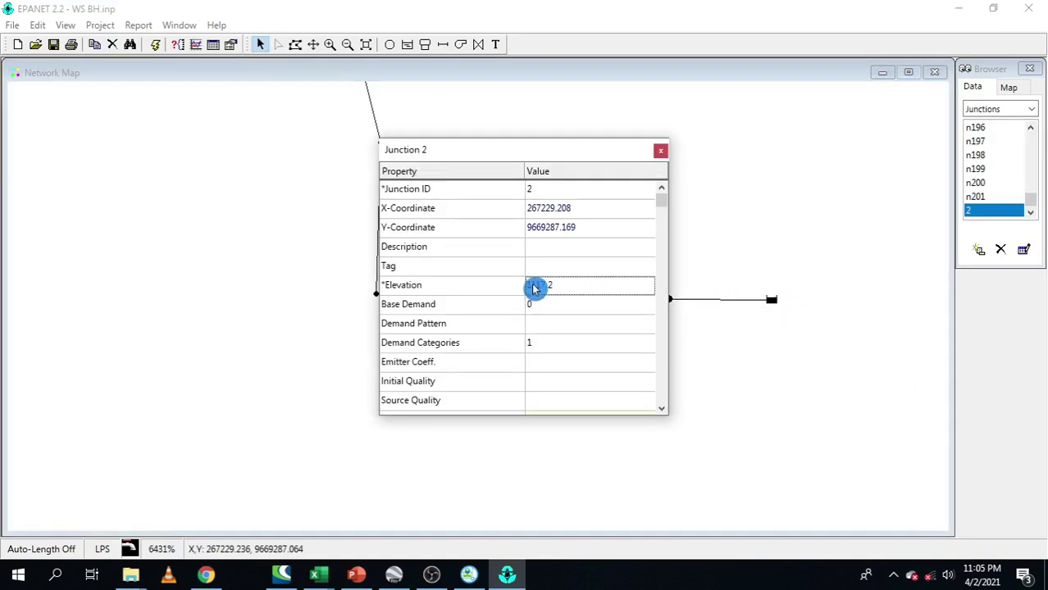
pyautogui.click(661, 150)
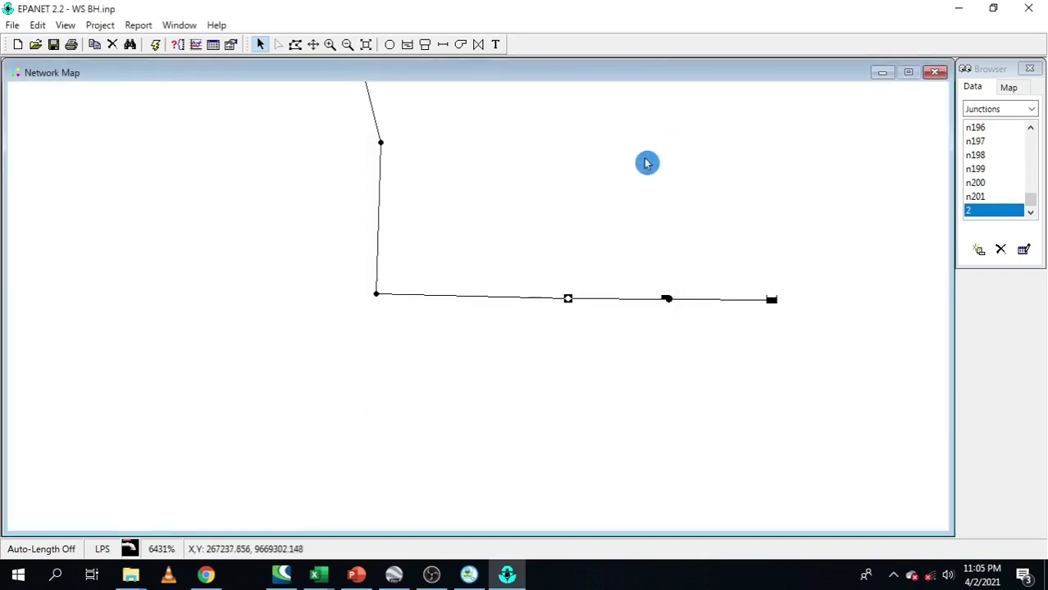
# - Check junction n1's elevation and the pump's curve setting, closing each set of properties
pyautogui.doubleClick(380, 298)
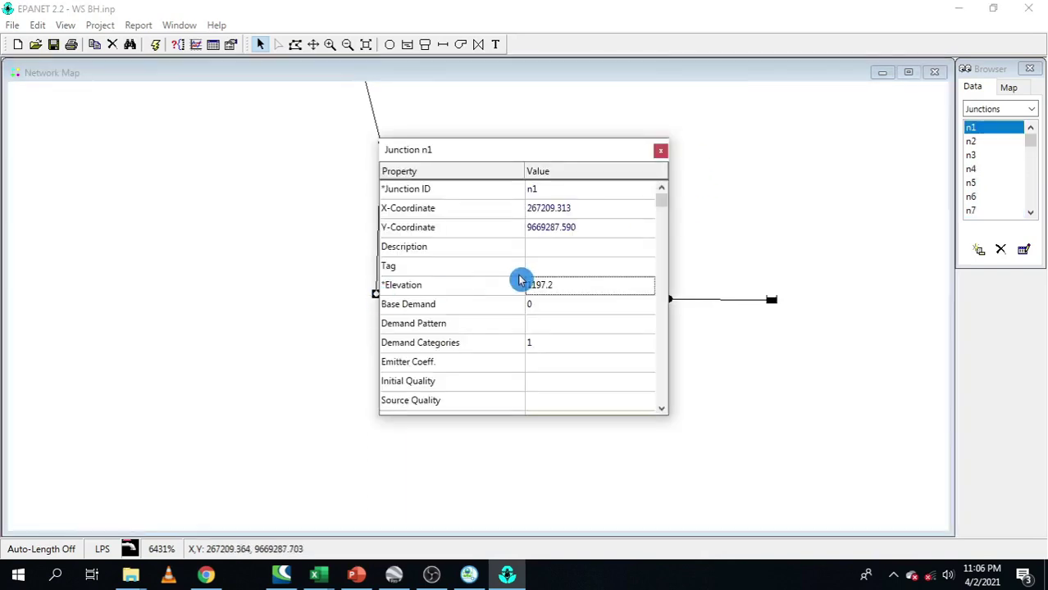
pyautogui.click(556, 283)
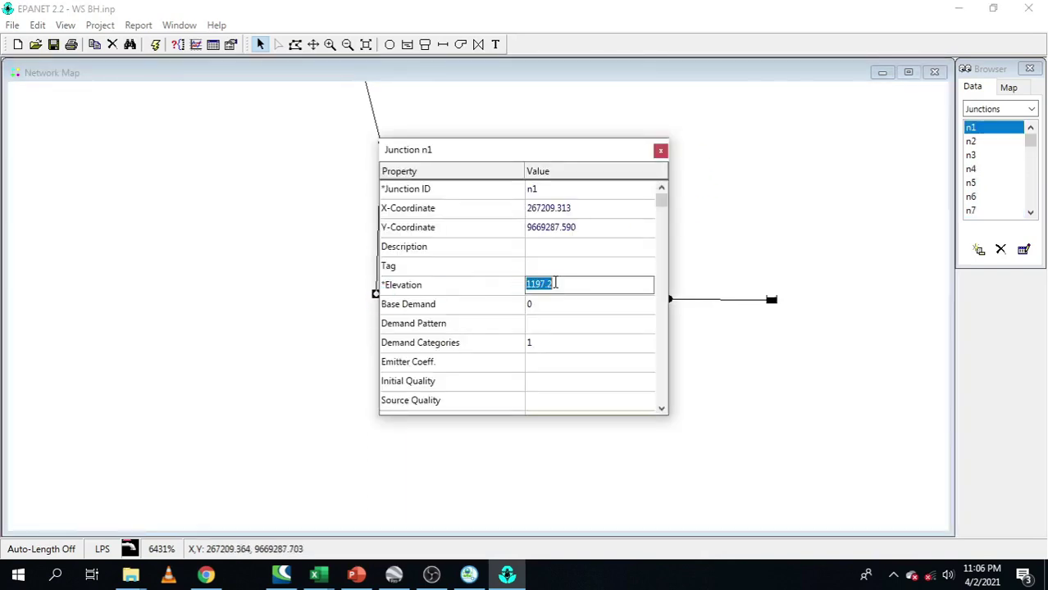
pyautogui.click(661, 150)
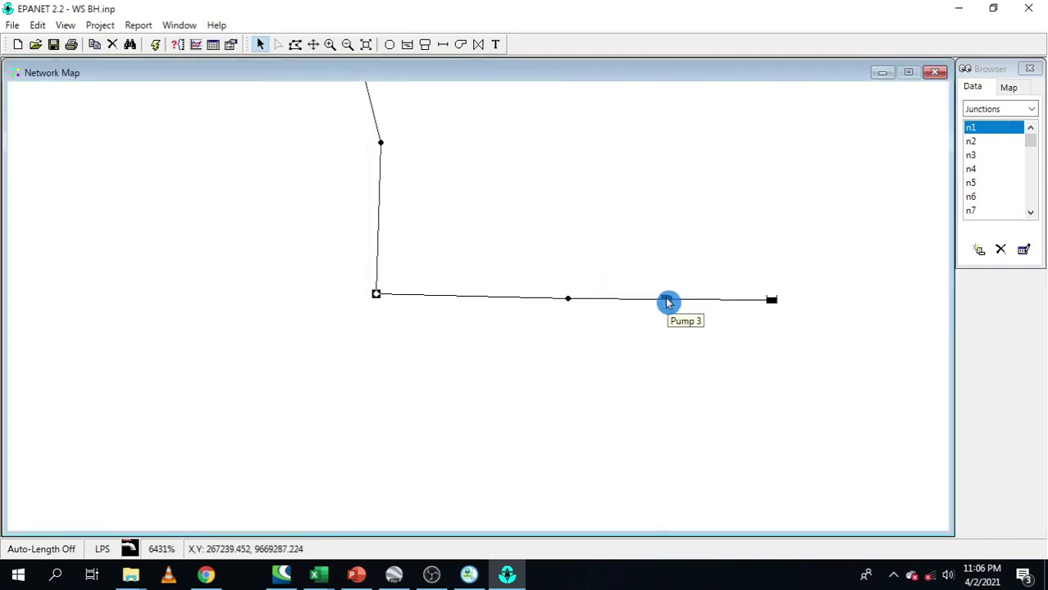
pyautogui.doubleClick(669, 303)
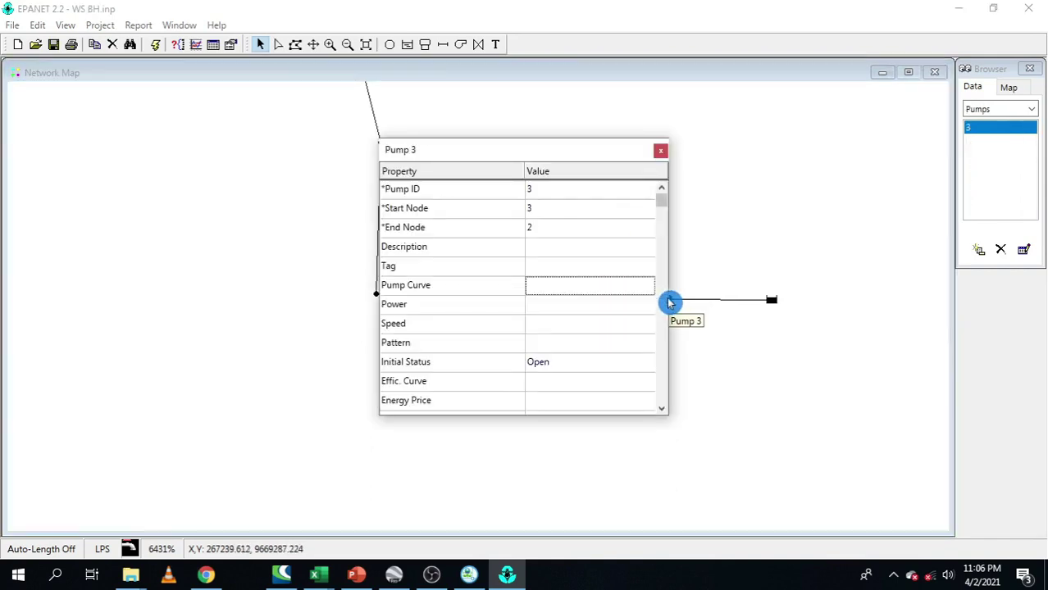
pyautogui.click(661, 151)
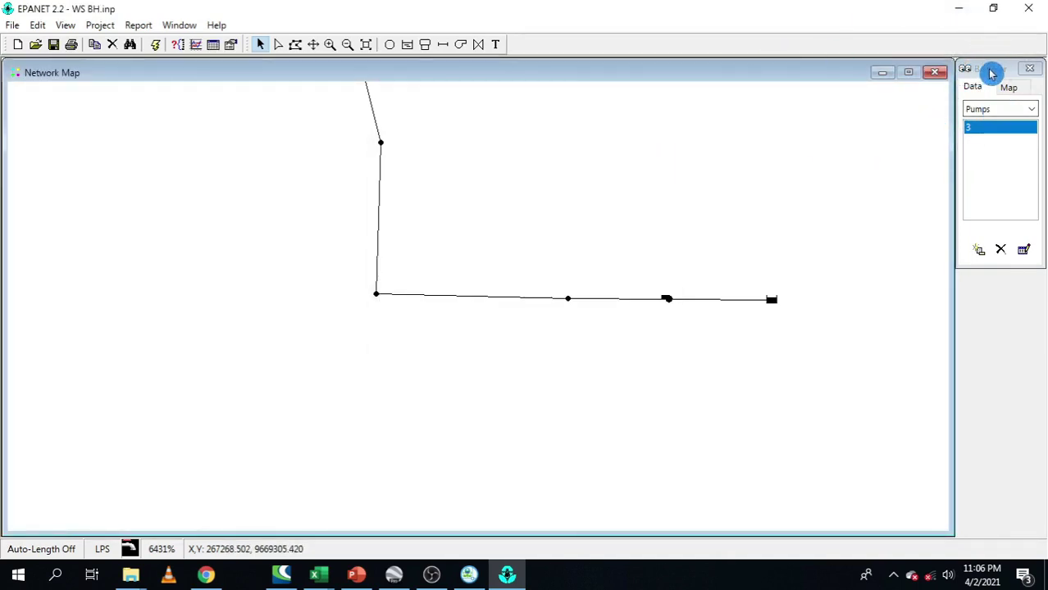
# - Add a new curve with ID 1 to the project and set its type to PUMP
pyautogui.click(990, 112)
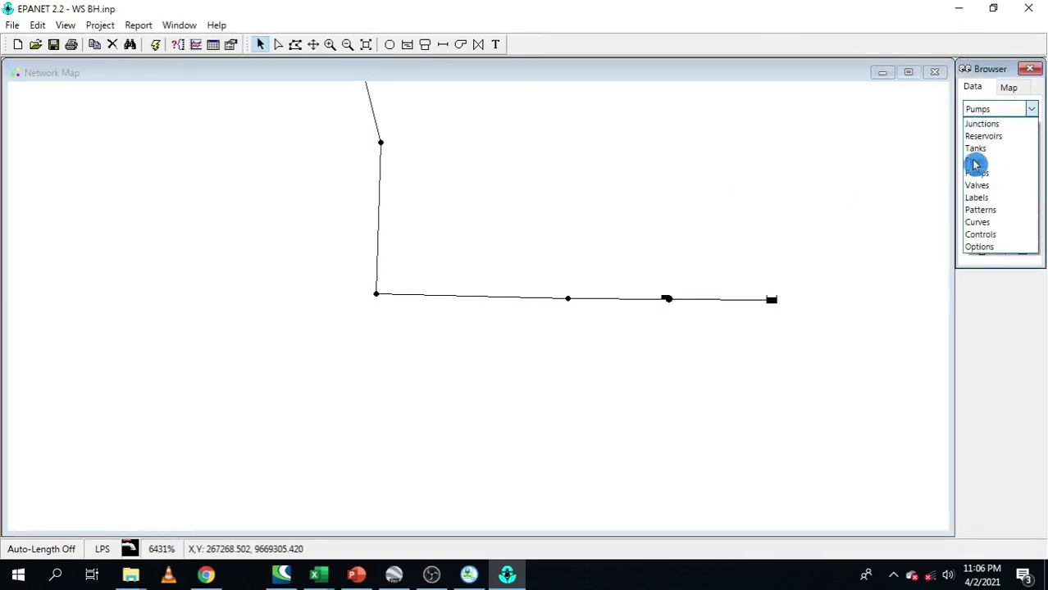
pyautogui.click(1001, 223)
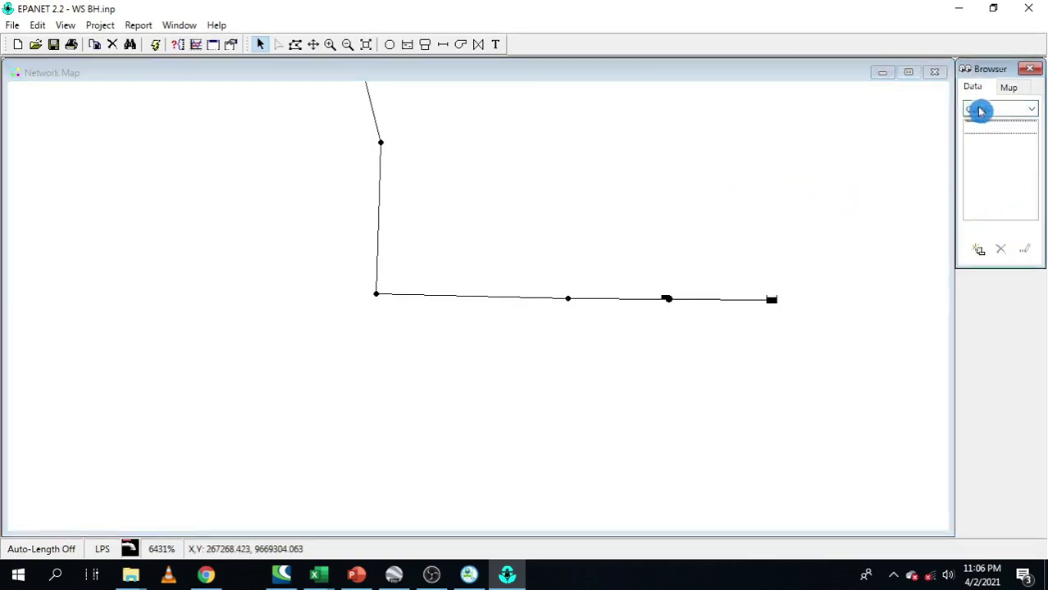
pyautogui.click(979, 251)
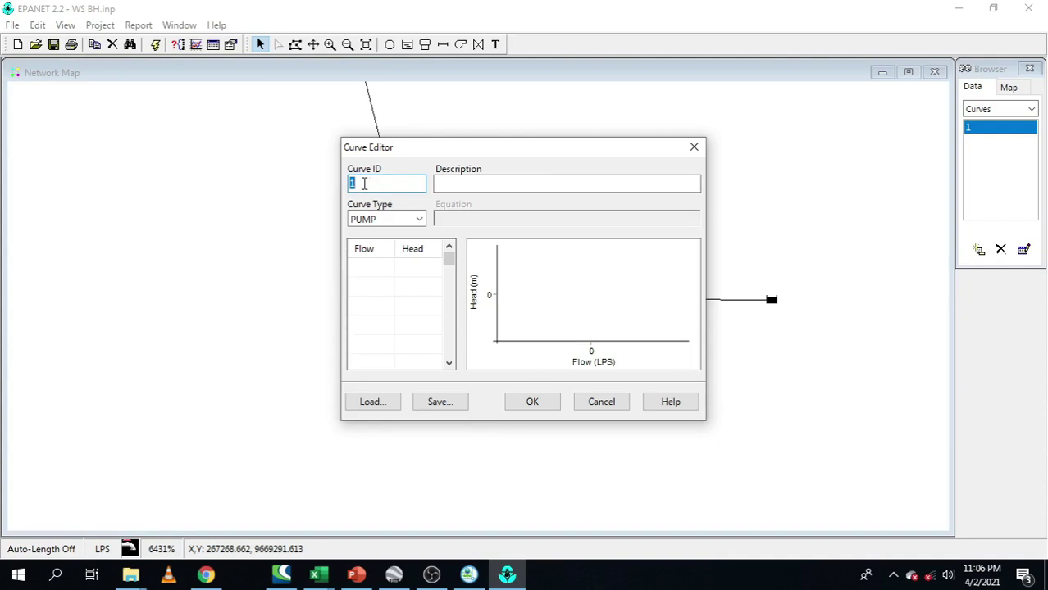
pyautogui.click(382, 223)
pyautogui.click(369, 247)
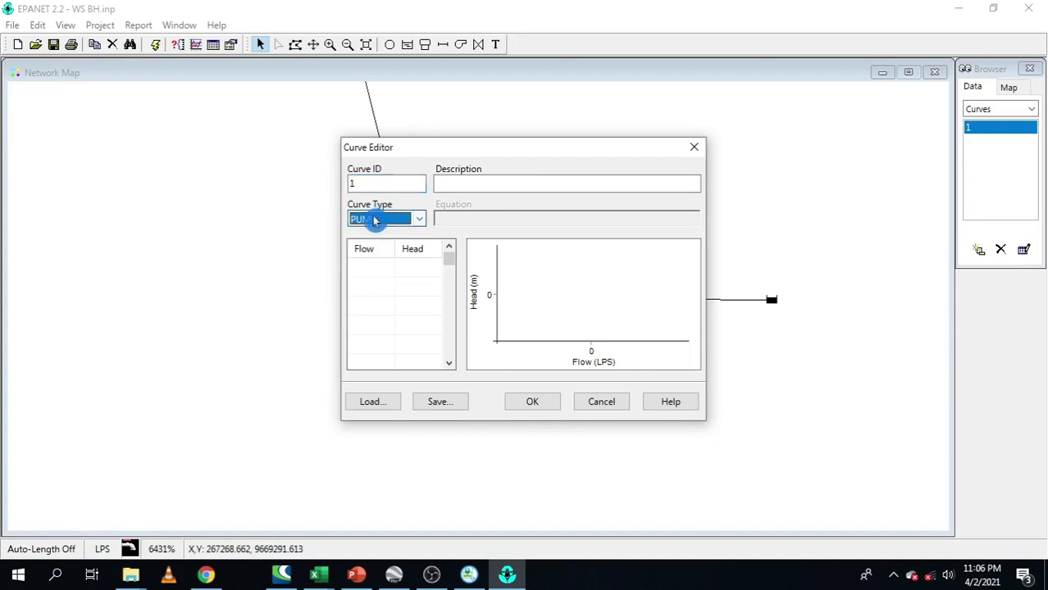
pyautogui.click(373, 269)
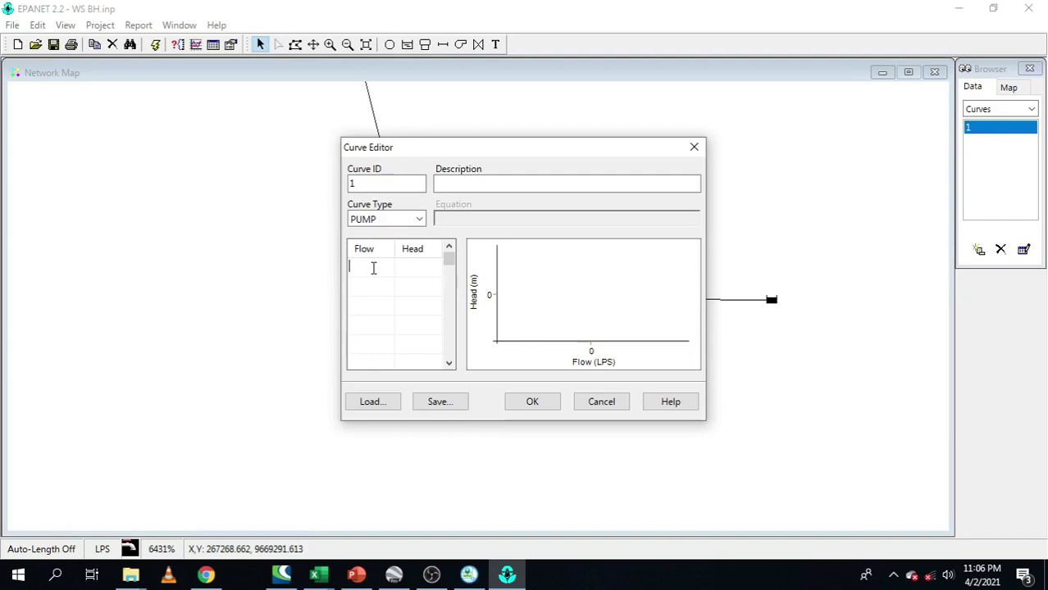
# - Look up the design capacity in L/s on the PowerPoint data slide and enter 1.4125 as the pump curve's flow in EPANET
pyautogui.click(428, 268)
pyautogui.hotkey('alt', 'Tab')
pyautogui.keyDown('shift'); pyautogui.click(722, 323); pyautogui.keyUp('shift')
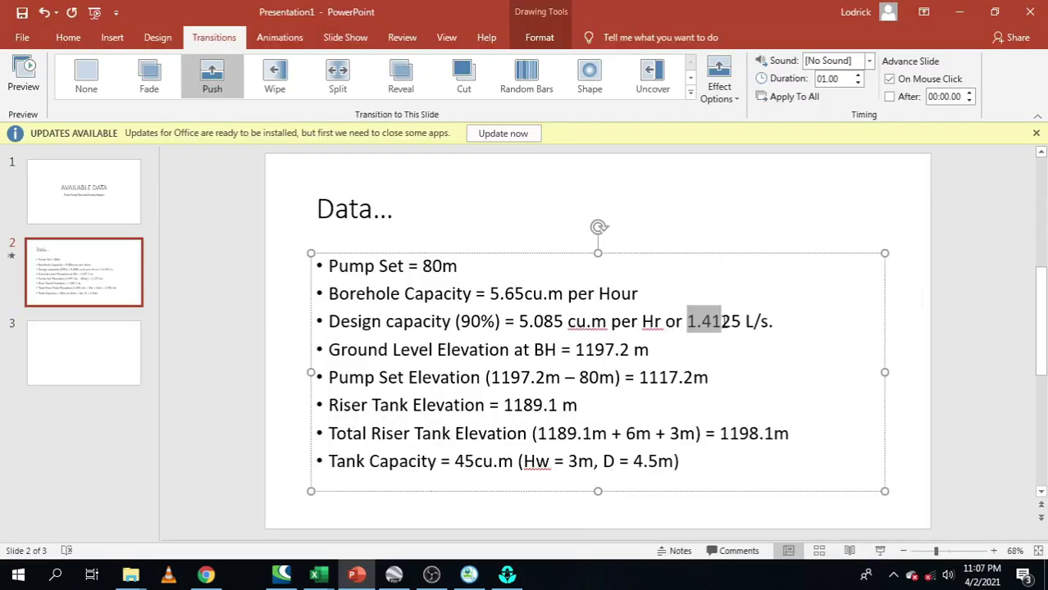
pyautogui.click(963, 14)
pyautogui.click(387, 266)
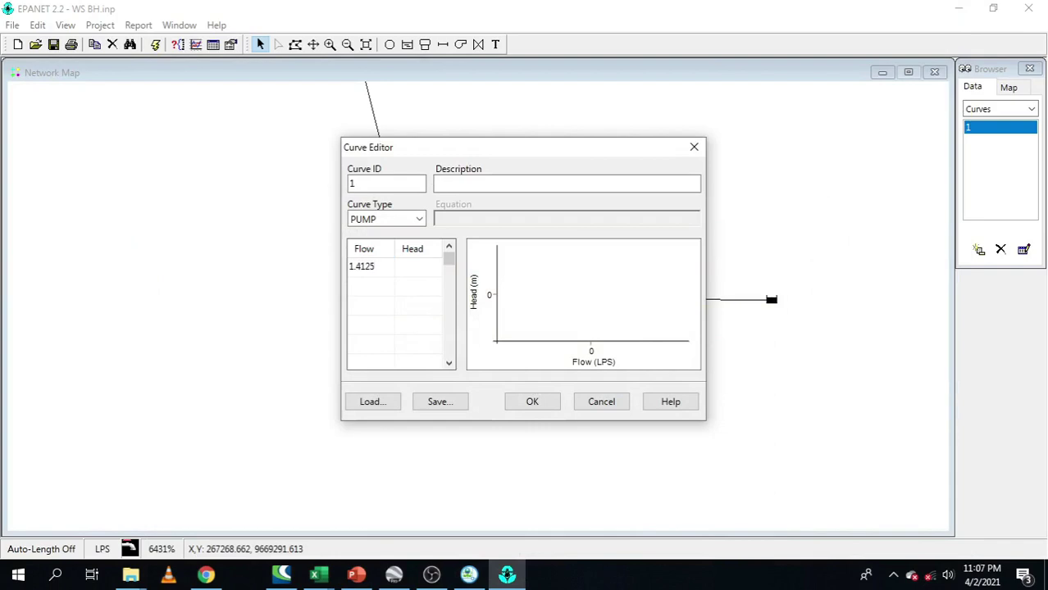
# - Enter a head of 90 for the pump curve's flow point and accept the curve
pyautogui.click(420, 277)
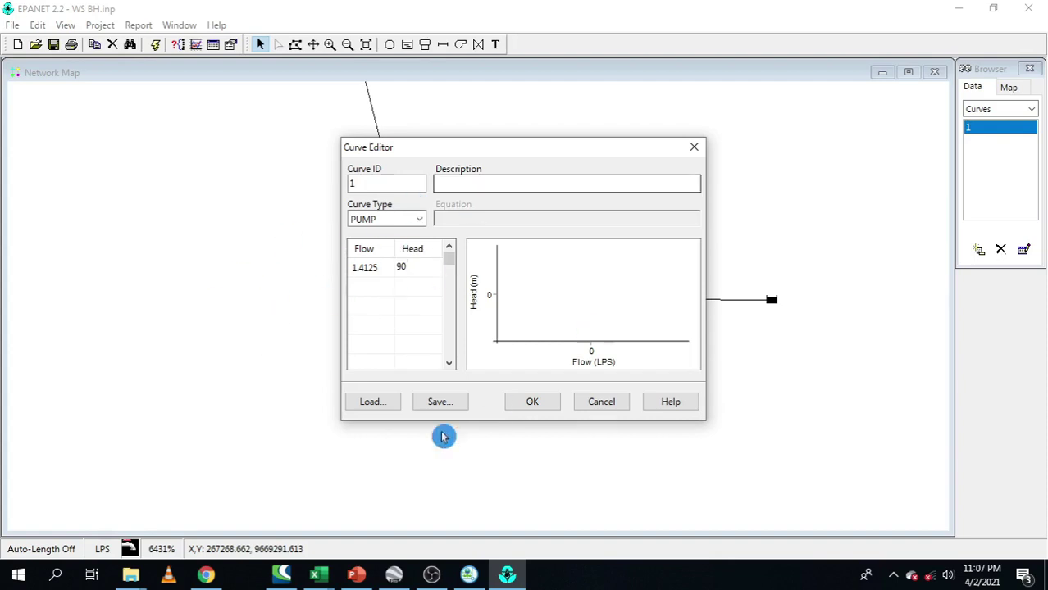
pyautogui.click(531, 403)
pyautogui.click(386, 265)
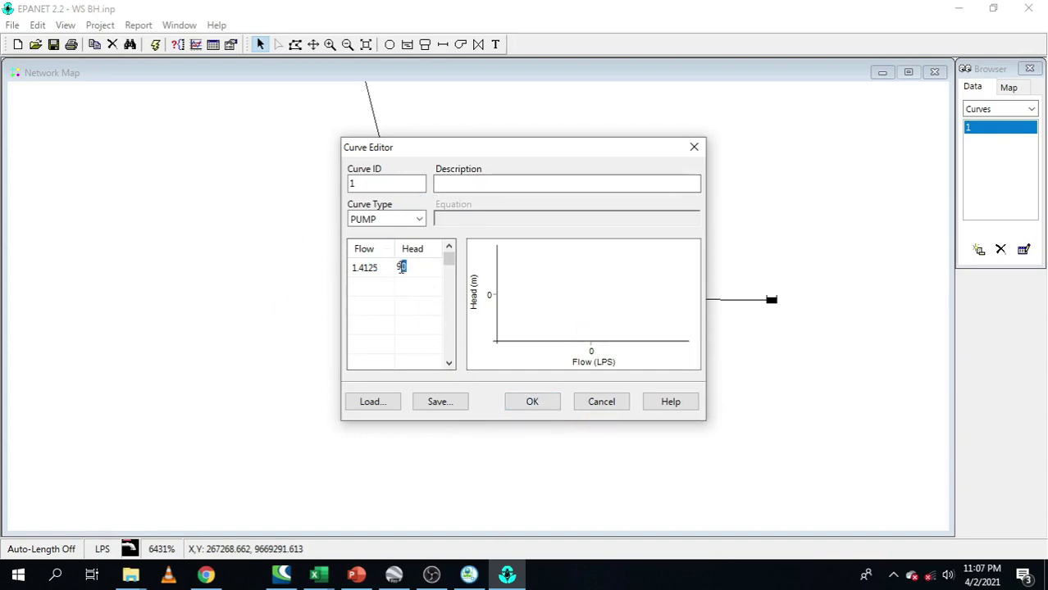
pyautogui.click(393, 272)
pyautogui.click(529, 403)
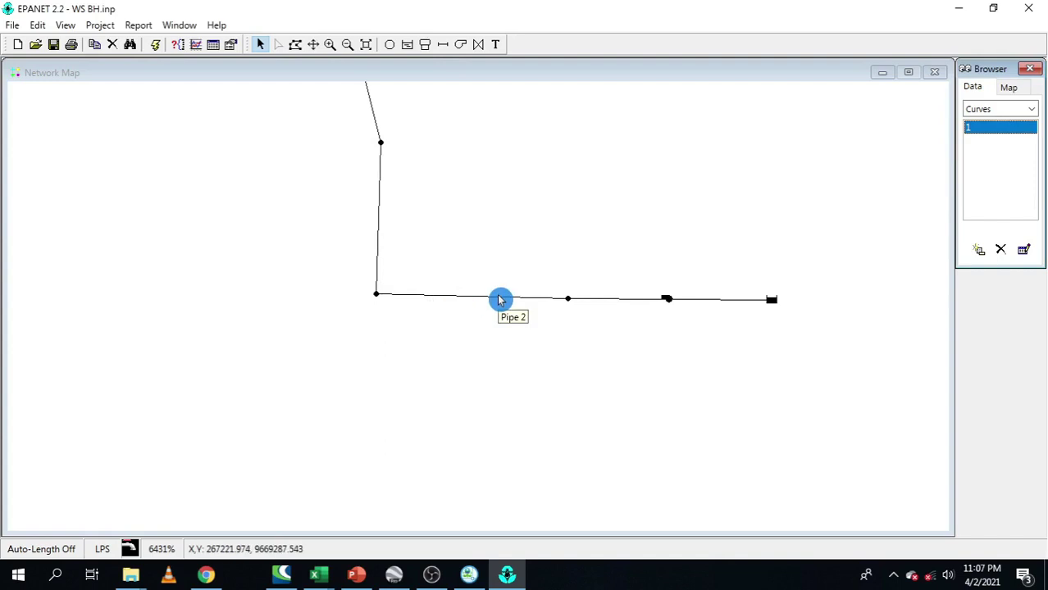
# - Check the diameter and roughness of pipe p7 between n7 and n8, and close its properties
pyautogui.scroll(-3, 545, 261)
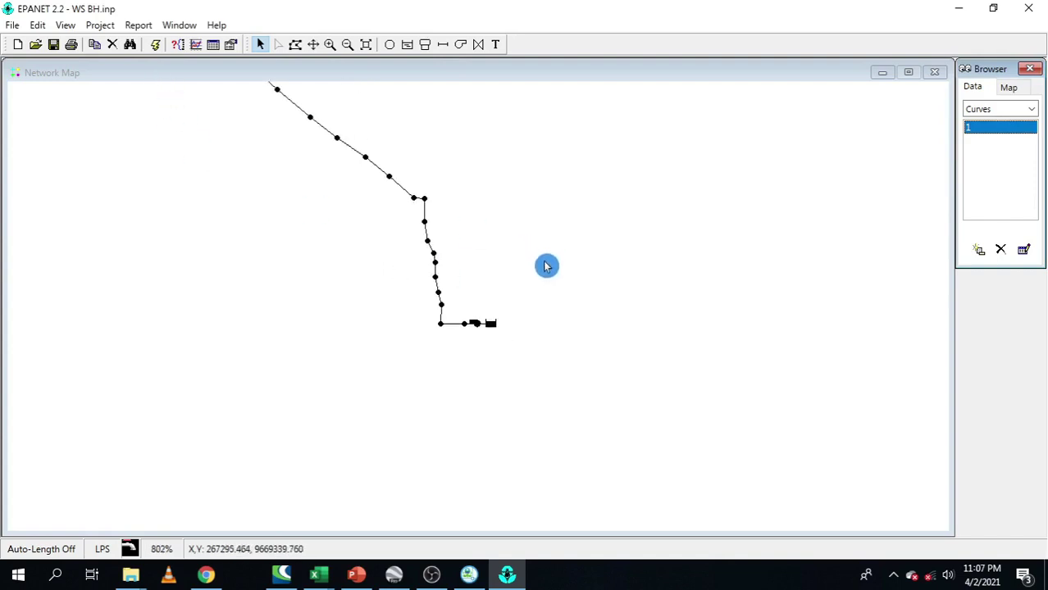
pyautogui.scroll(2, 441, 267)
pyautogui.doubleClick(508, 282)
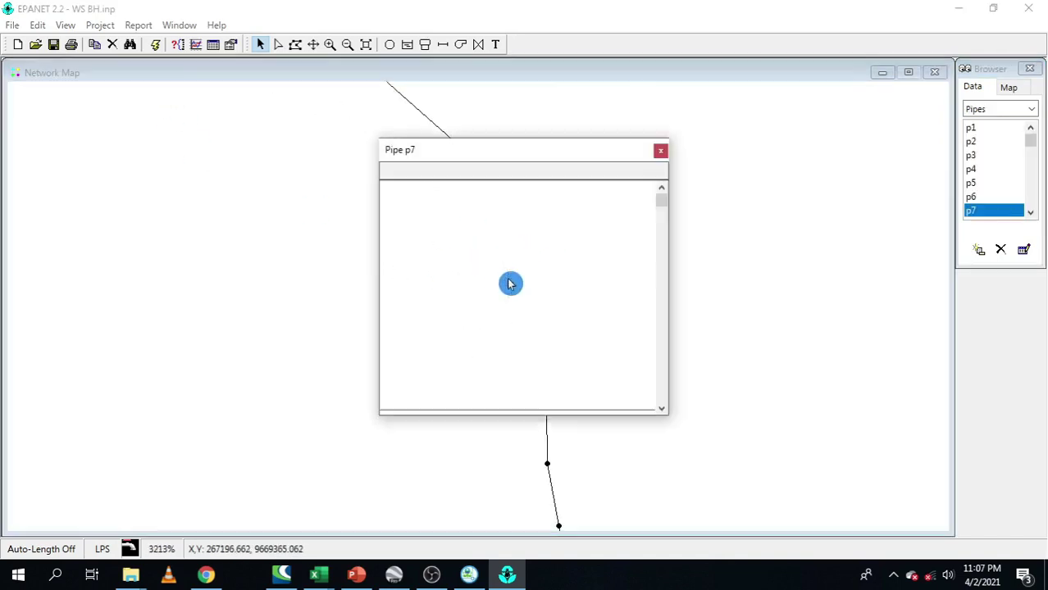
pyautogui.click(558, 304)
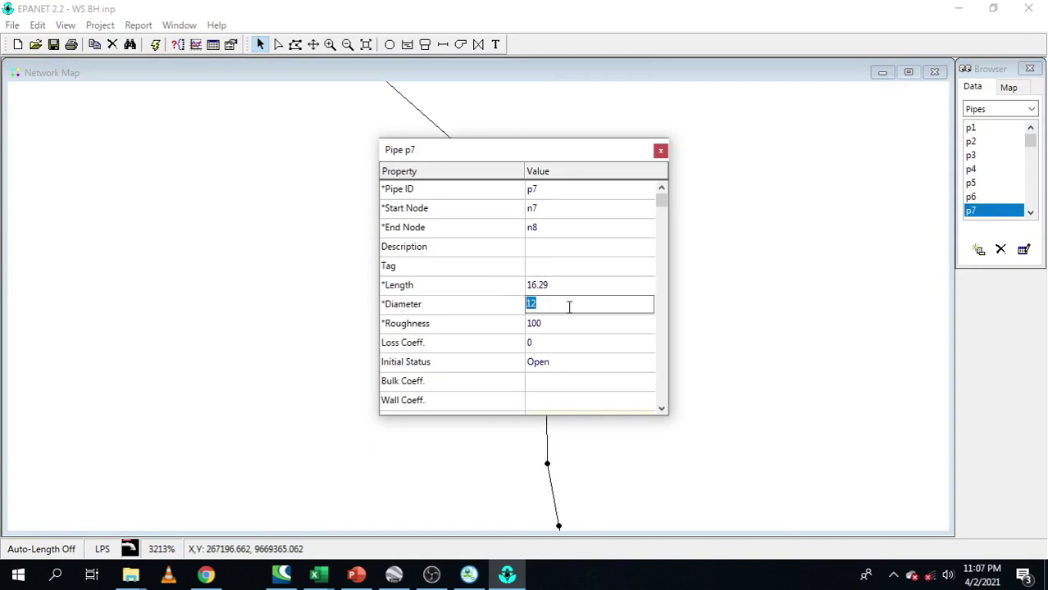
pyautogui.click(660, 150)
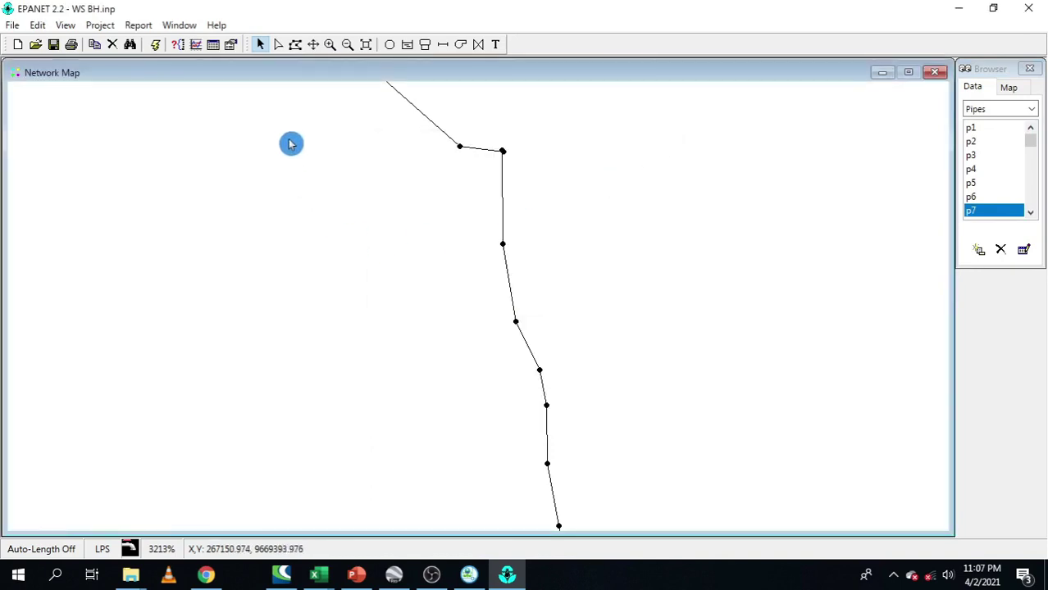
# - Select all objects in the whole pipe network for a group edit
pyautogui.click(367, 45)
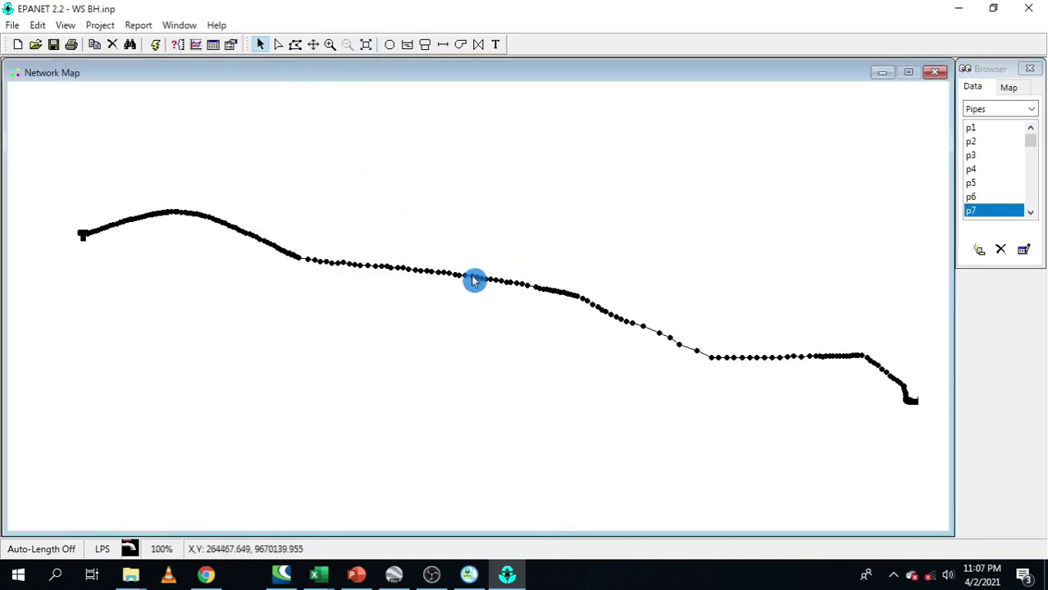
pyautogui.click(37, 25)
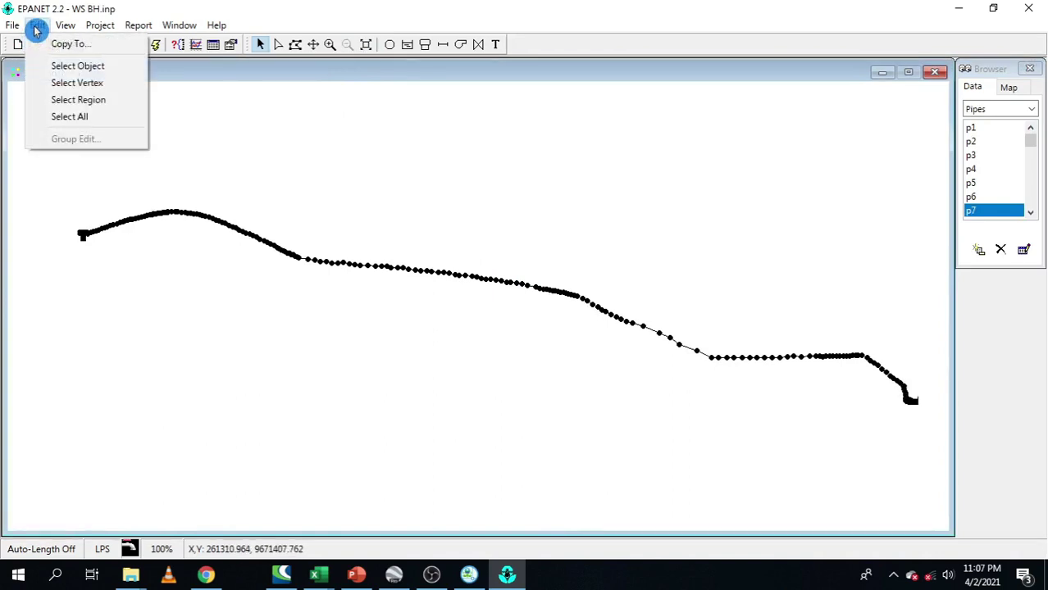
pyautogui.press('Escape')
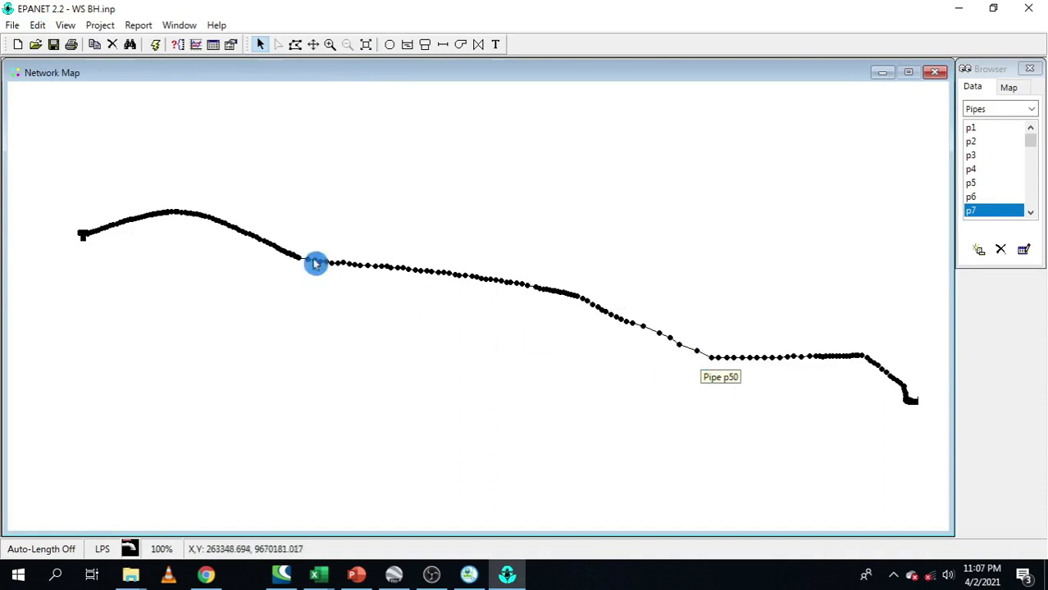
pyautogui.click(42, 29)
pyautogui.click(12, 79)
pyautogui.click(38, 29)
pyautogui.click(544, 277)
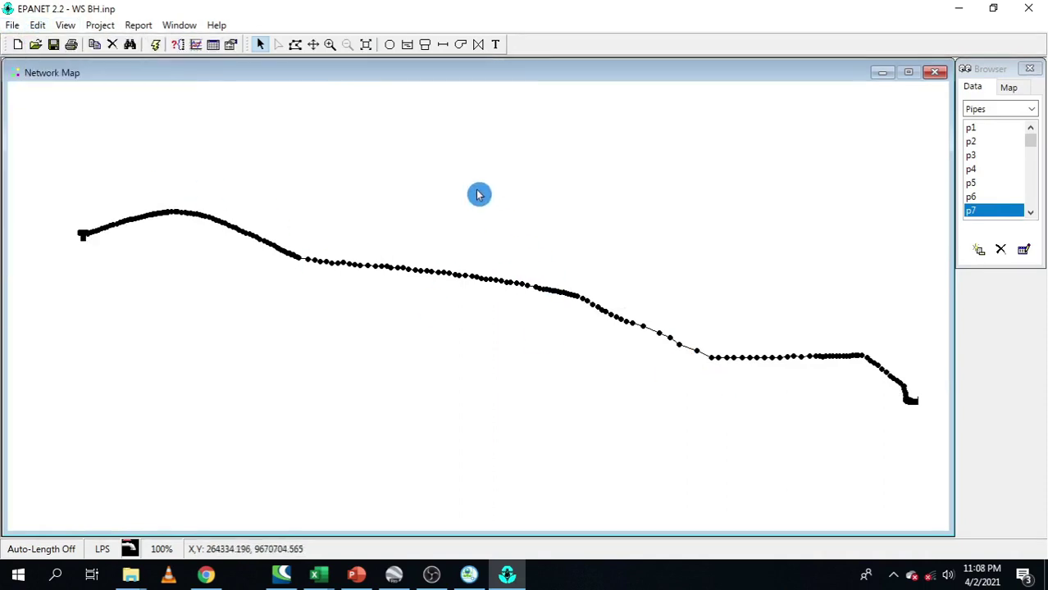
pyautogui.click(37, 27)
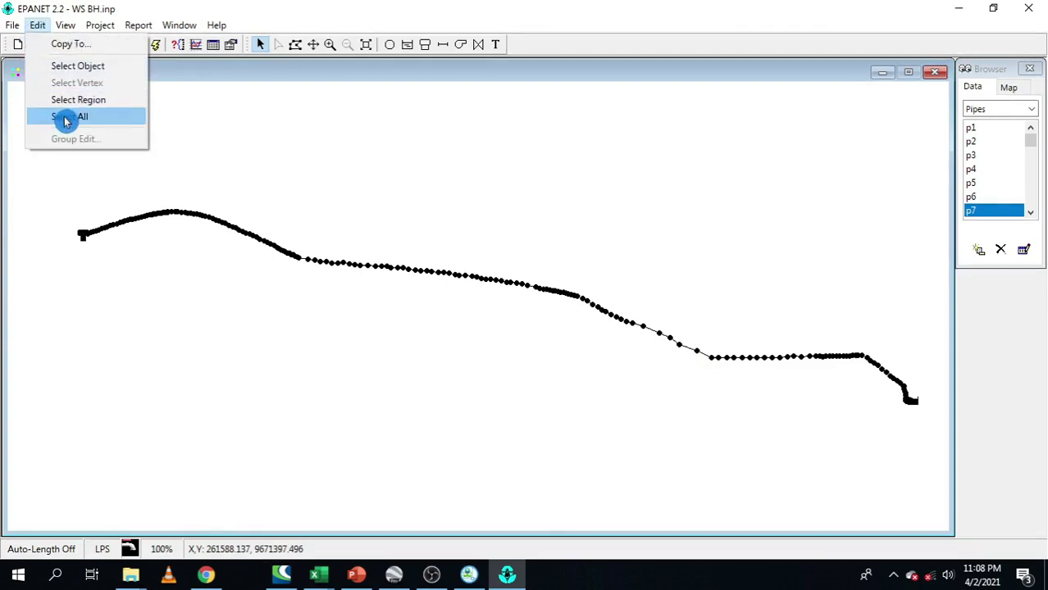
pyautogui.click(67, 120)
# - Group-edit all pipes in the outlined area, replacing their diameter with 69.2
pyautogui.click(36, 27)
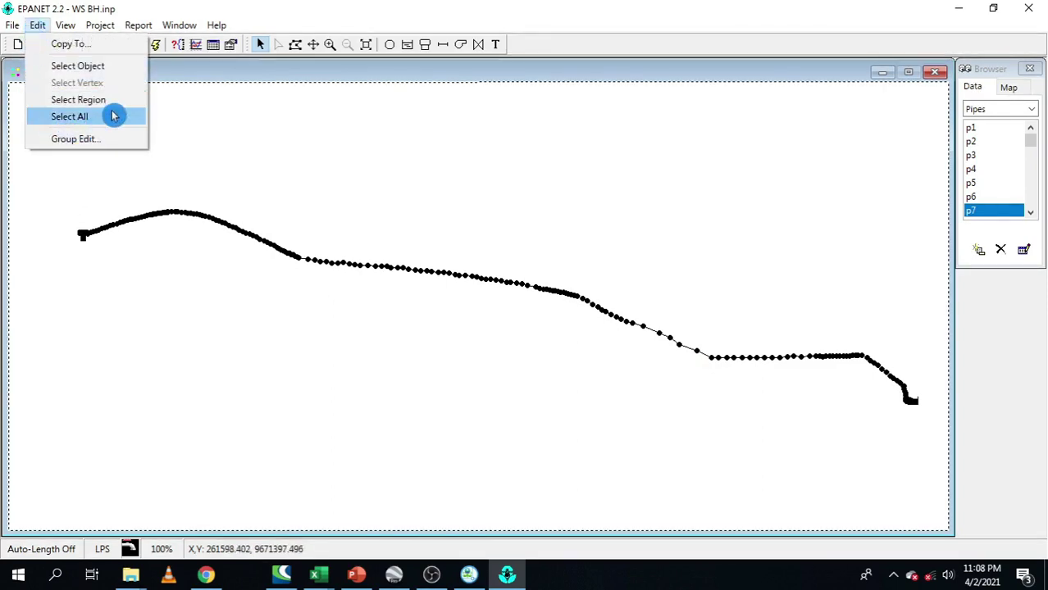
pyautogui.click(103, 138)
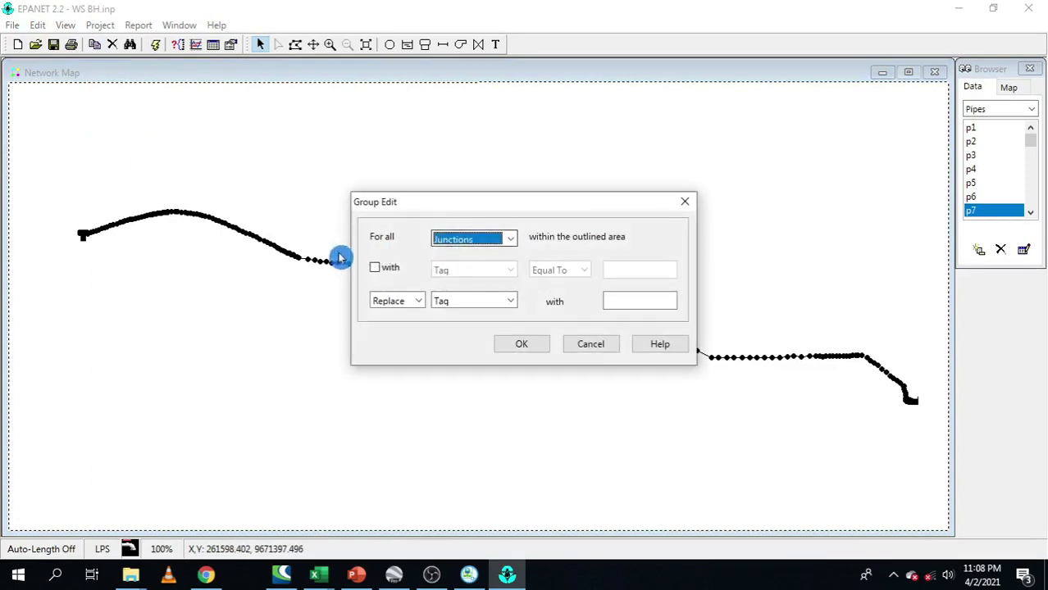
pyautogui.click(466, 238)
pyautogui.click(458, 268)
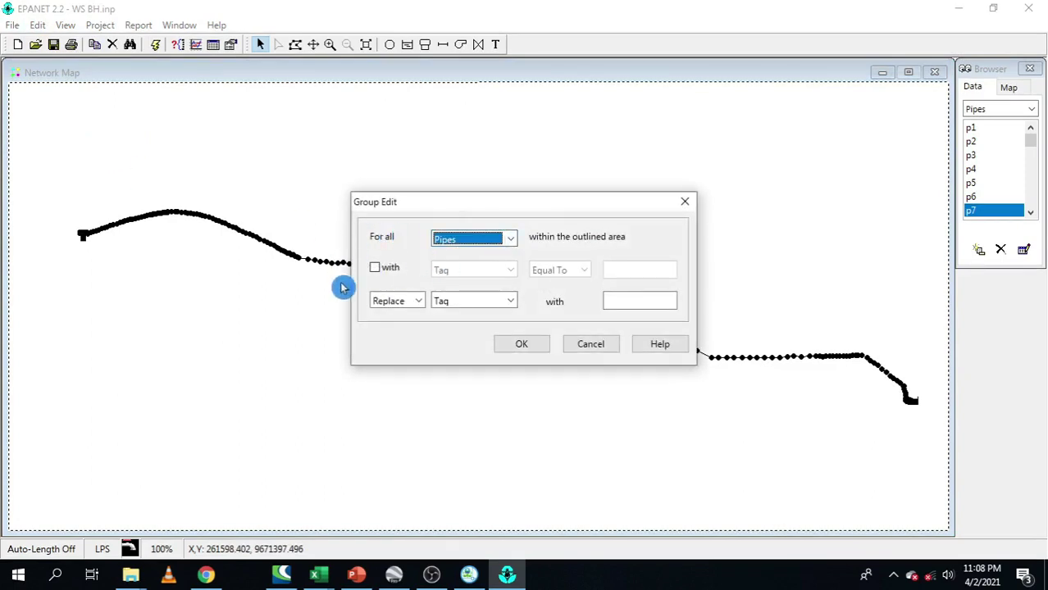
pyautogui.click(461, 302)
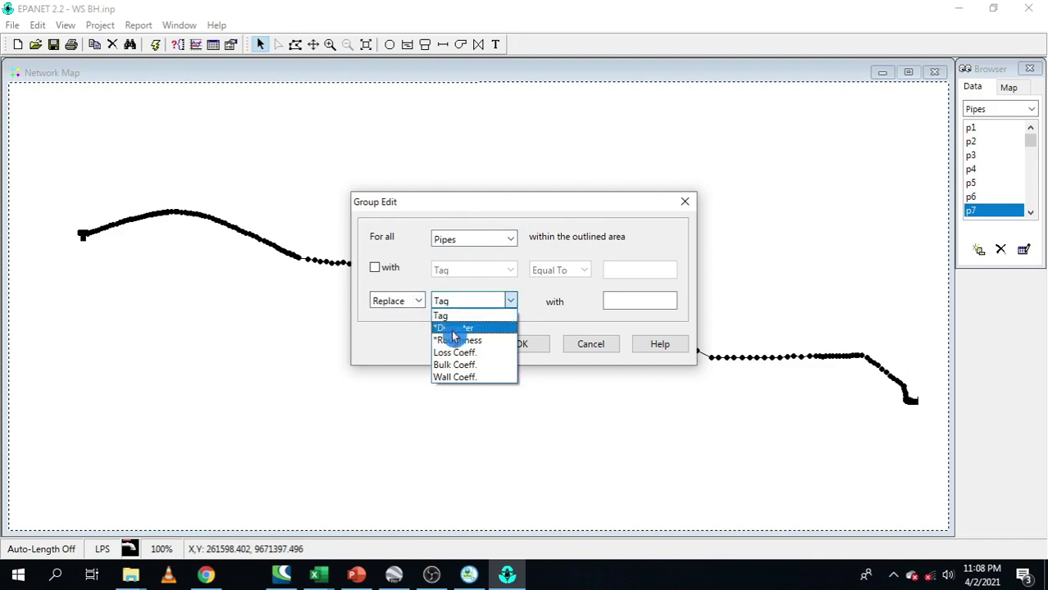
pyautogui.click(459, 328)
pyautogui.click(626, 302)
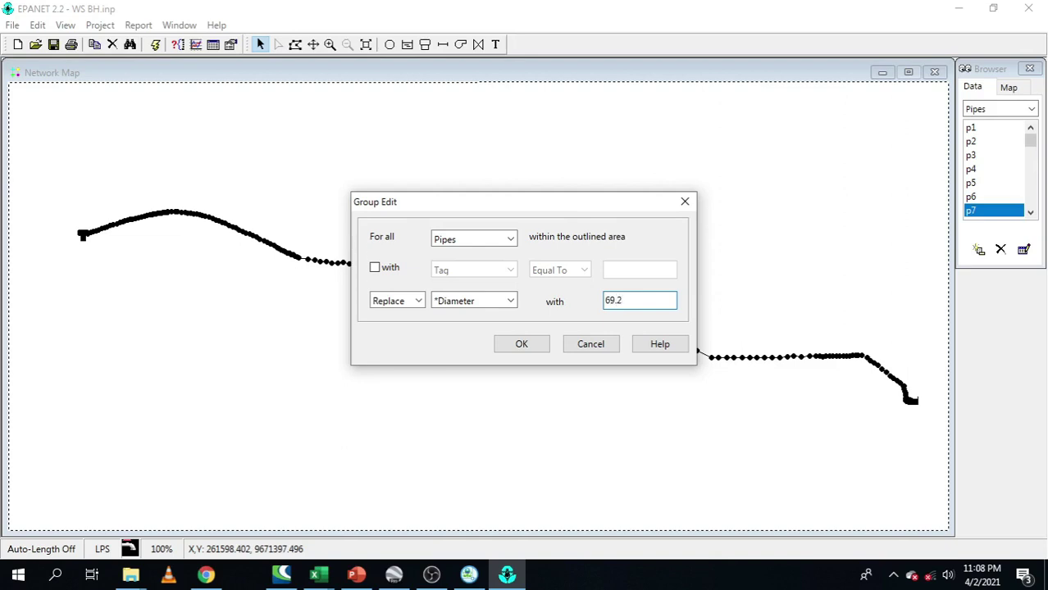
pyautogui.click(533, 344)
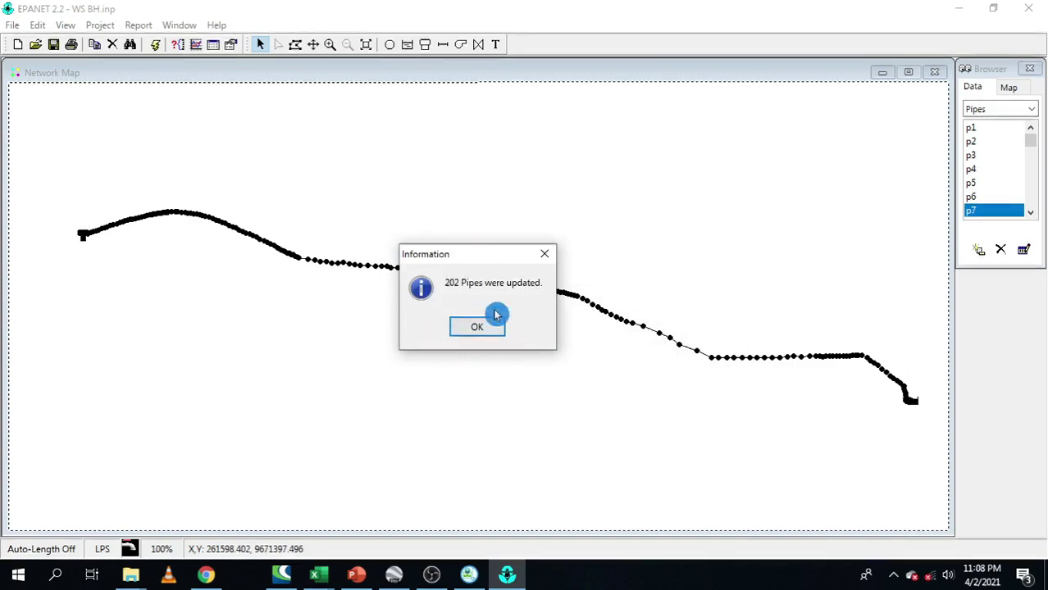
pyautogui.click(476, 331)
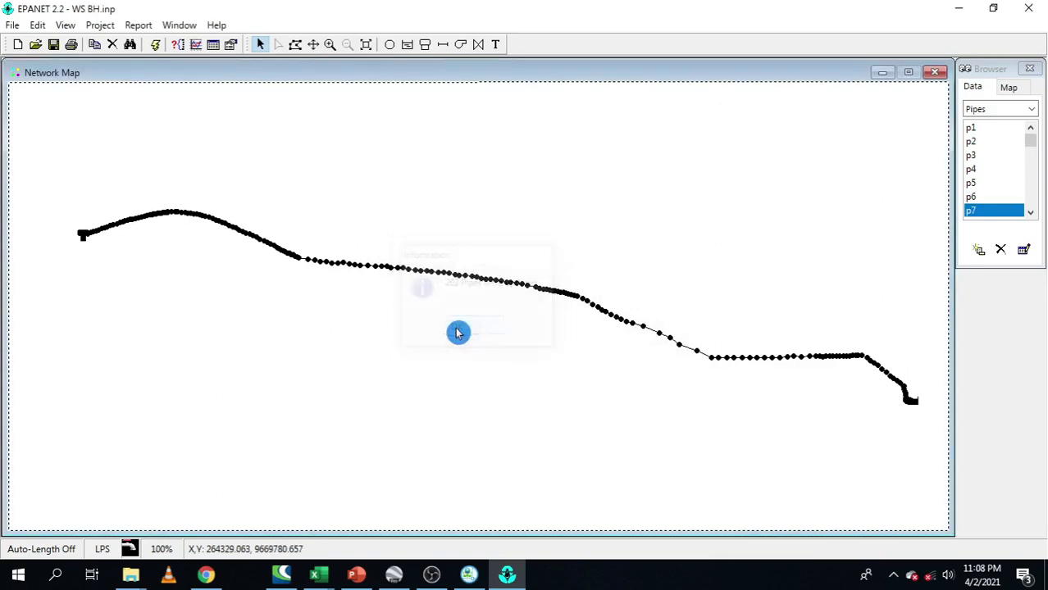
# - Group-edit all pipes in the outlined area, replacing their roughness with 140
pyautogui.click(38, 25)
pyautogui.click(77, 140)
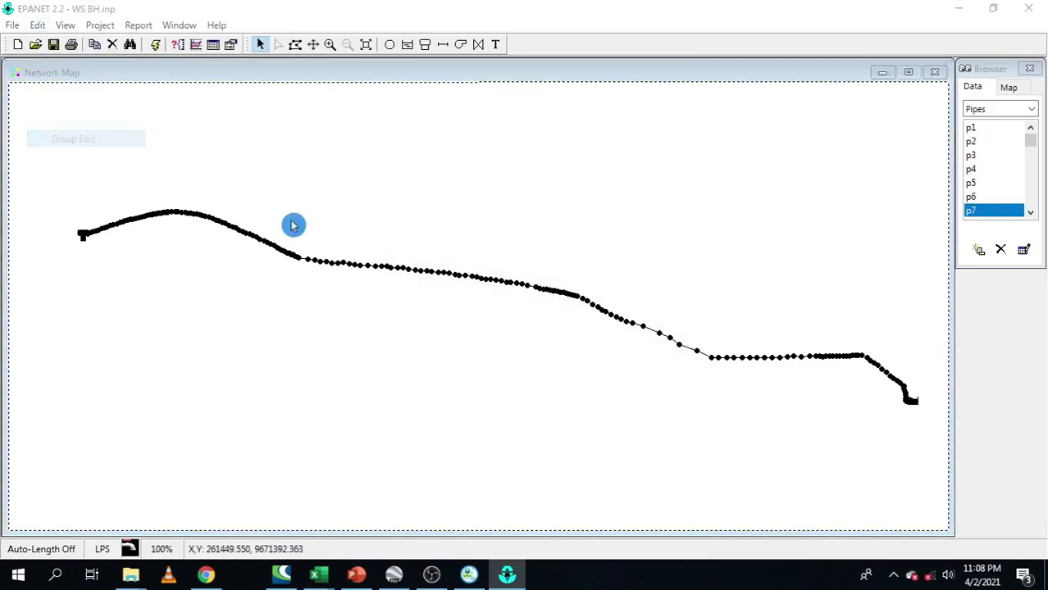
pyautogui.click(474, 239)
pyautogui.click(468, 263)
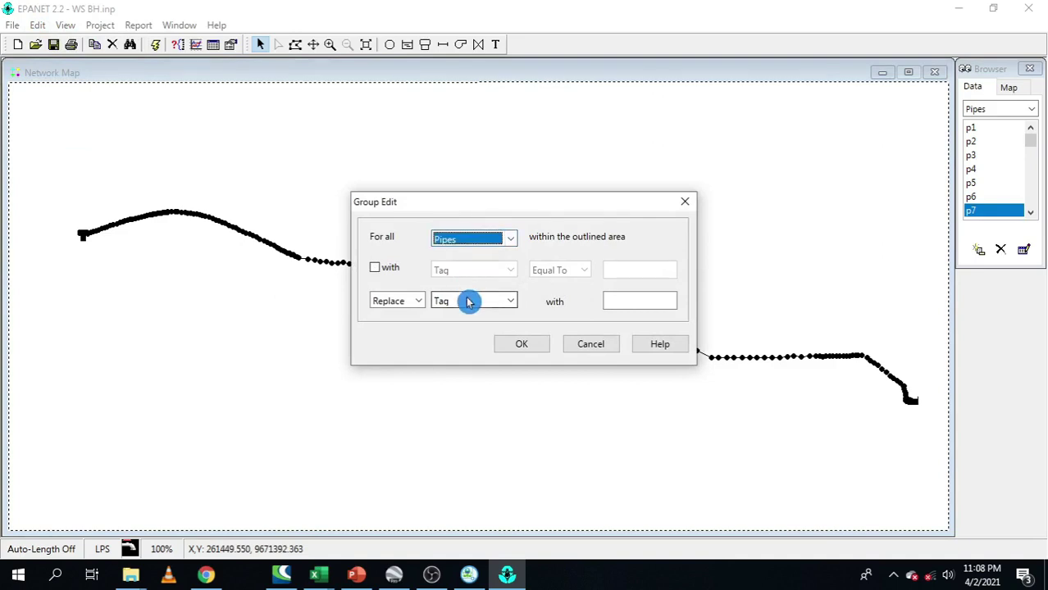
pyautogui.click(471, 301)
pyautogui.click(477, 342)
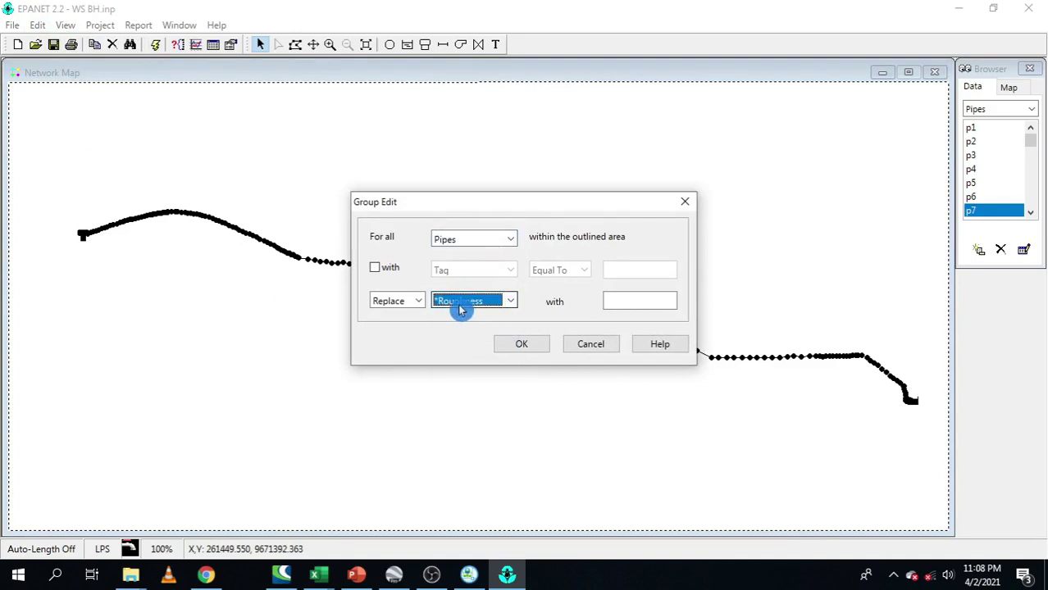
pyautogui.click(644, 305)
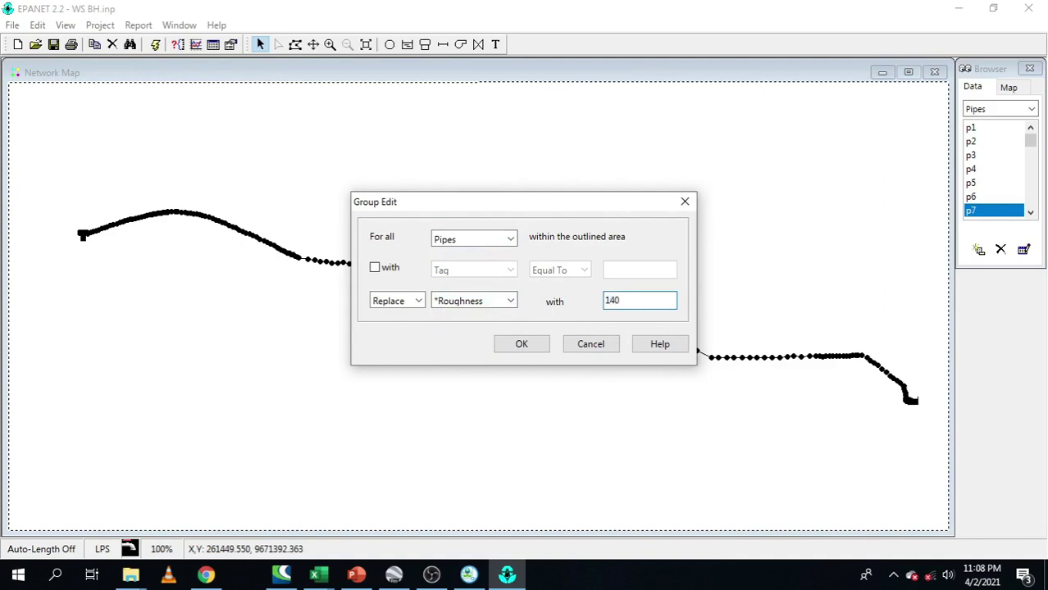
pyautogui.click(533, 349)
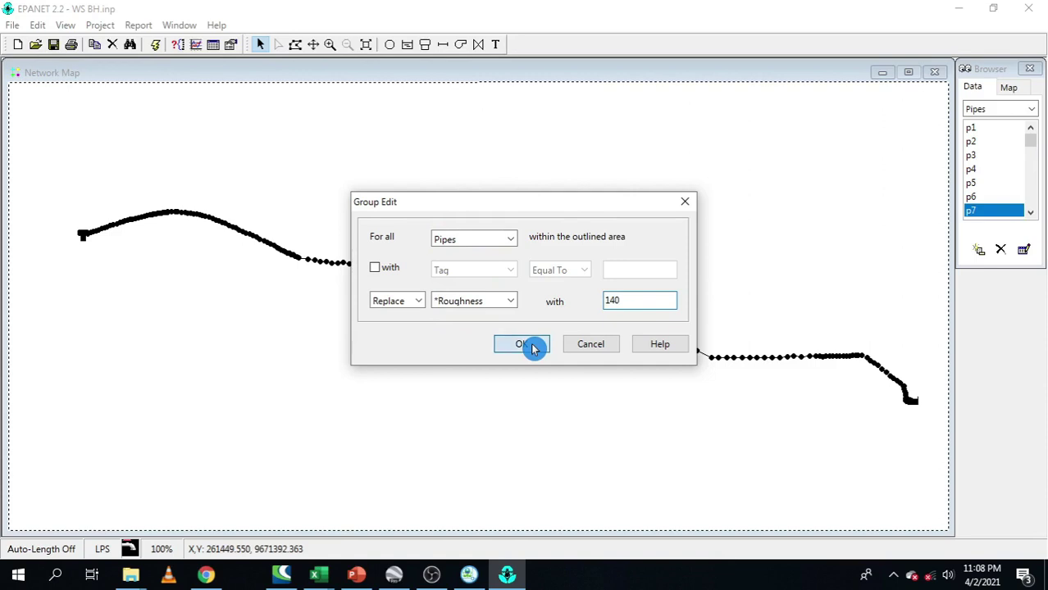
pyautogui.click(534, 346)
pyautogui.click(480, 326)
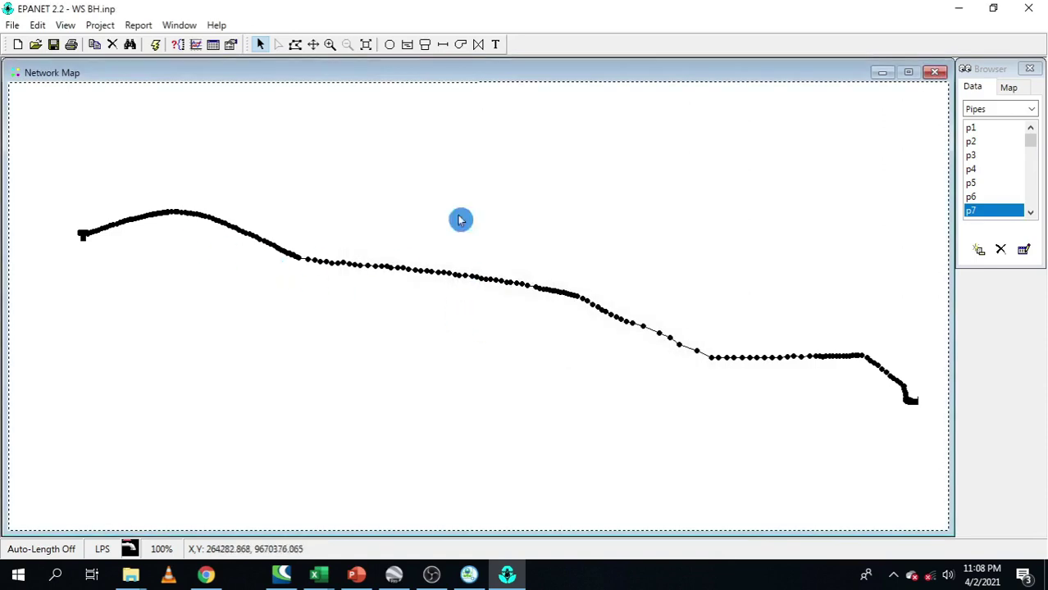
# - Run the hydraulic analysis, read the status report for errors, and close the report
pyautogui.click(155, 45)
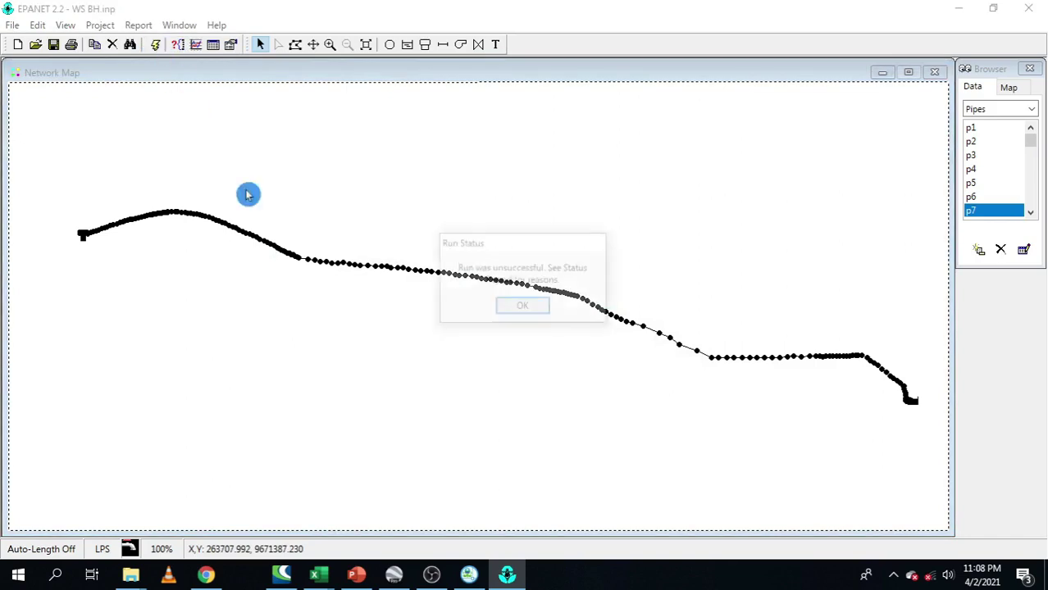
pyautogui.click(506, 310)
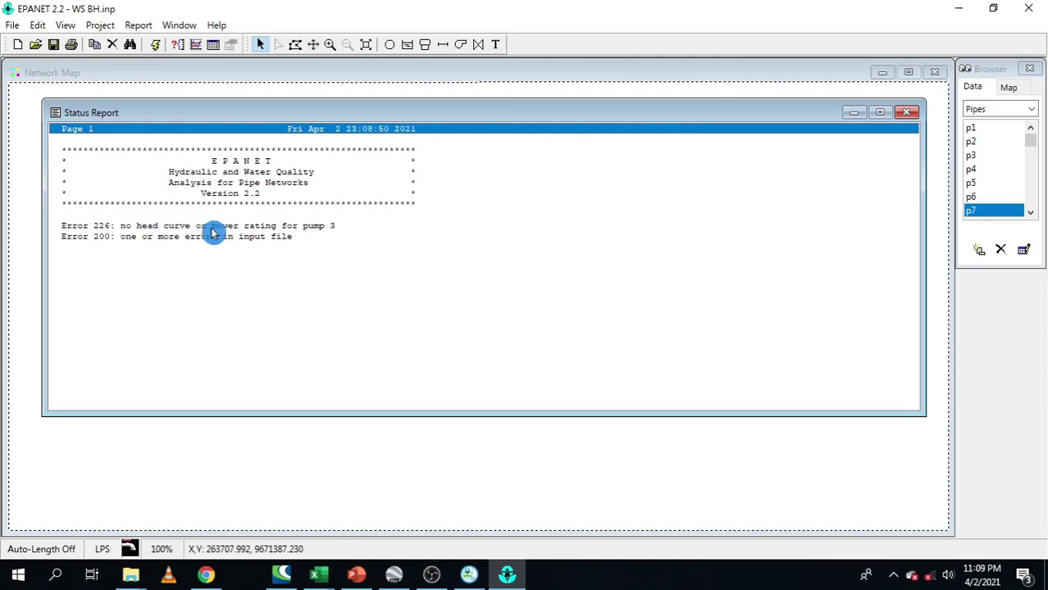
pyautogui.click(906, 112)
# - Assign the defined head curve to pump 3 in its properties
pyautogui.scroll(1, 889, 412)
pyautogui.scroll(4, 403, 258)
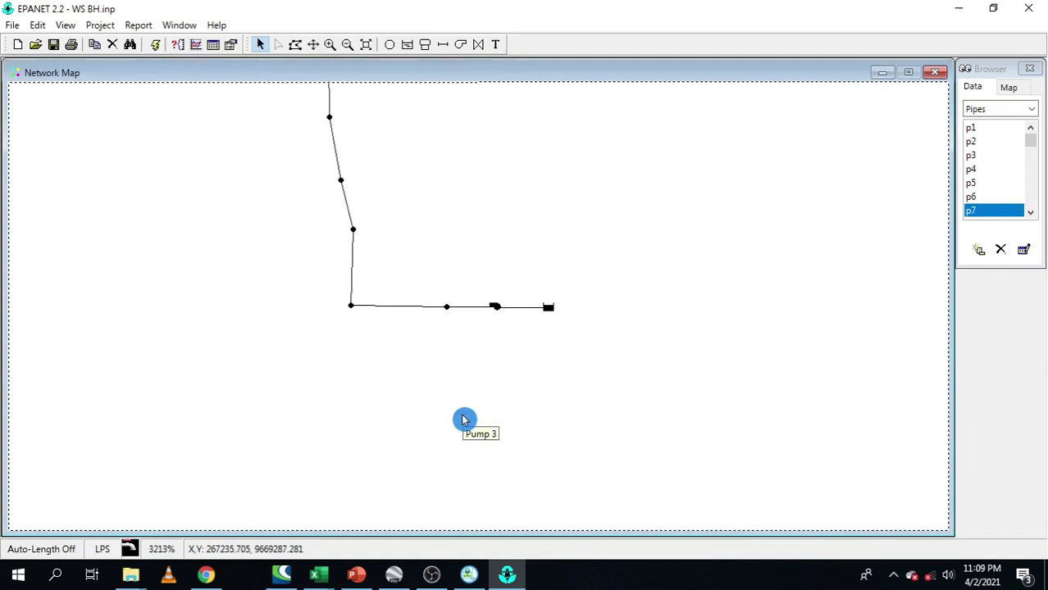
pyautogui.doubleClick(497, 307)
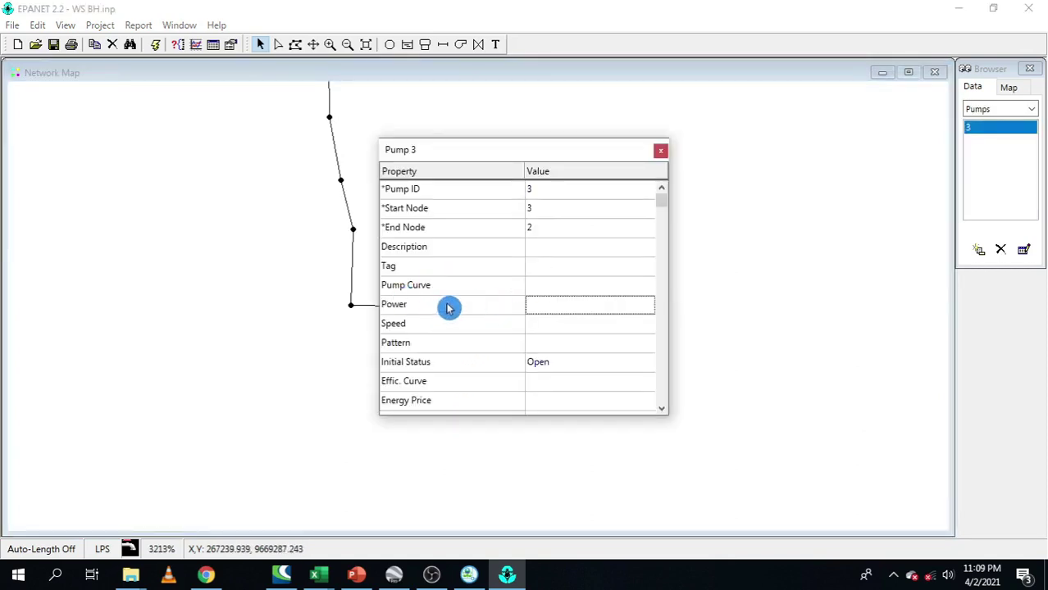
pyautogui.click(548, 285)
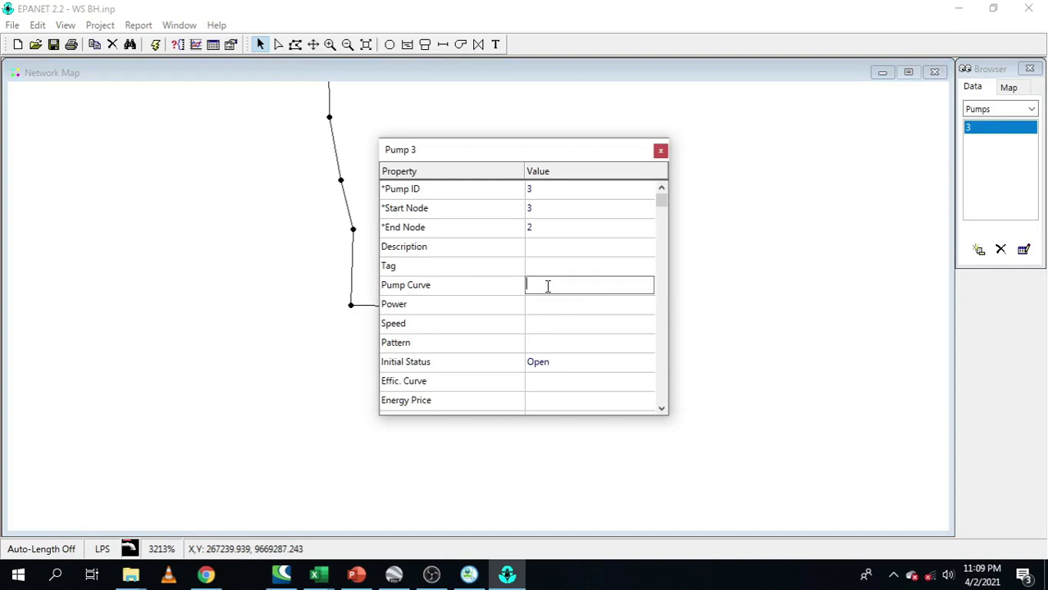
pyautogui.click(660, 150)
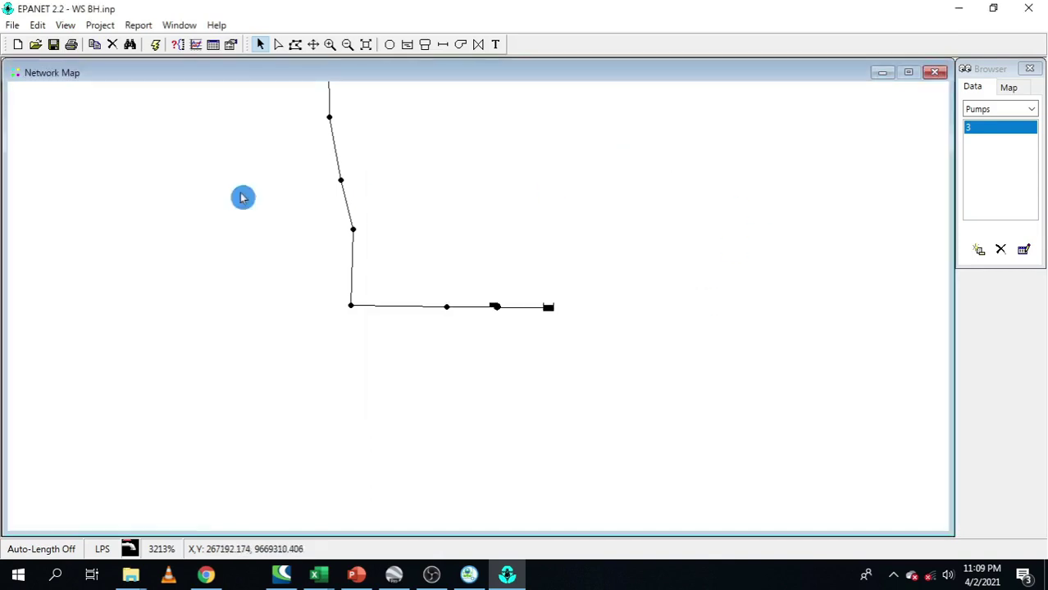
# - Run the hydraulic analysis, read the status report for warnings, and close the report
pyautogui.click(155, 46)
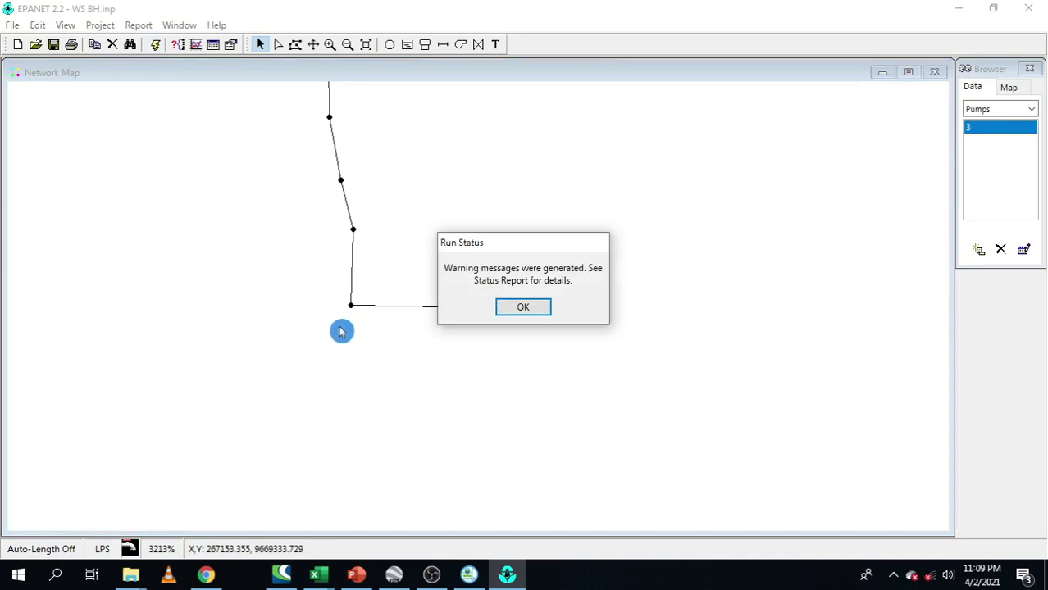
pyautogui.click(529, 310)
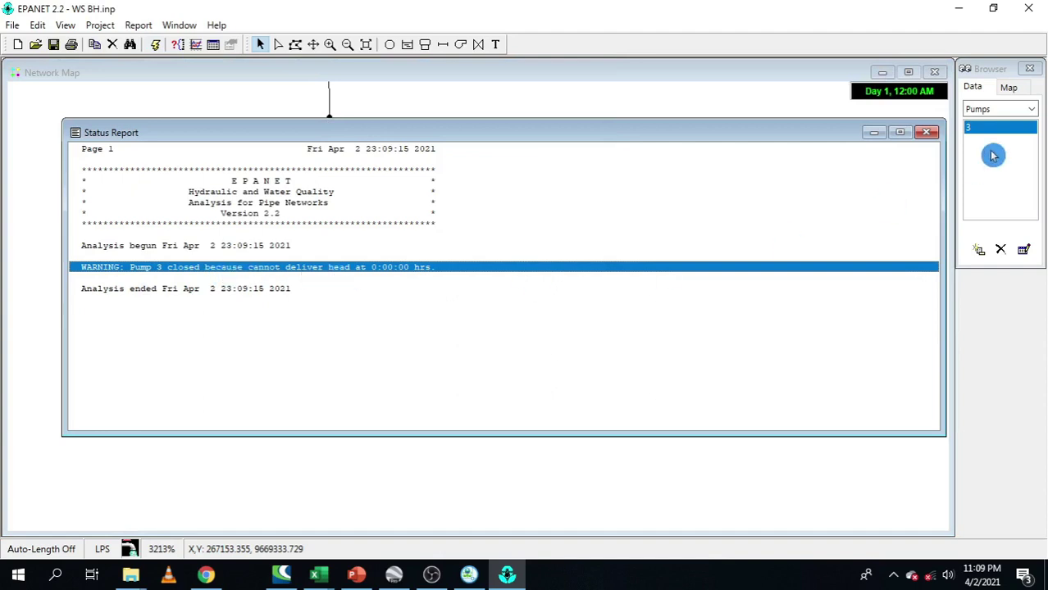
pyautogui.click(927, 132)
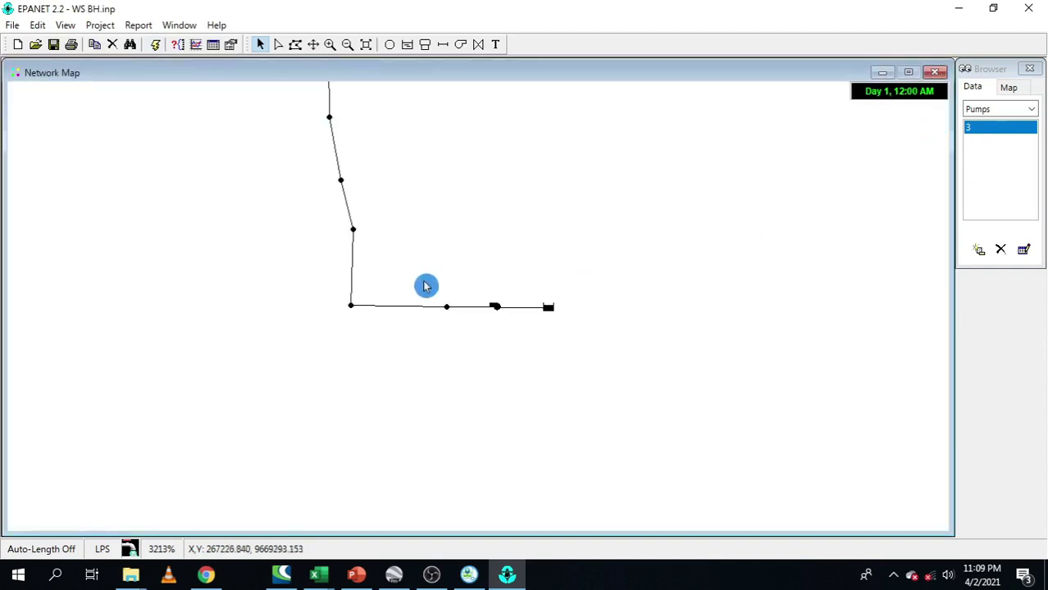
# - Check the elevation of junction 2 and set Reservoir 3's total head to the same value, 1117.2
pyautogui.doubleClick(449, 313)
pyautogui.moveTo(552, 297); pyautogui.dragTo(510, 293)
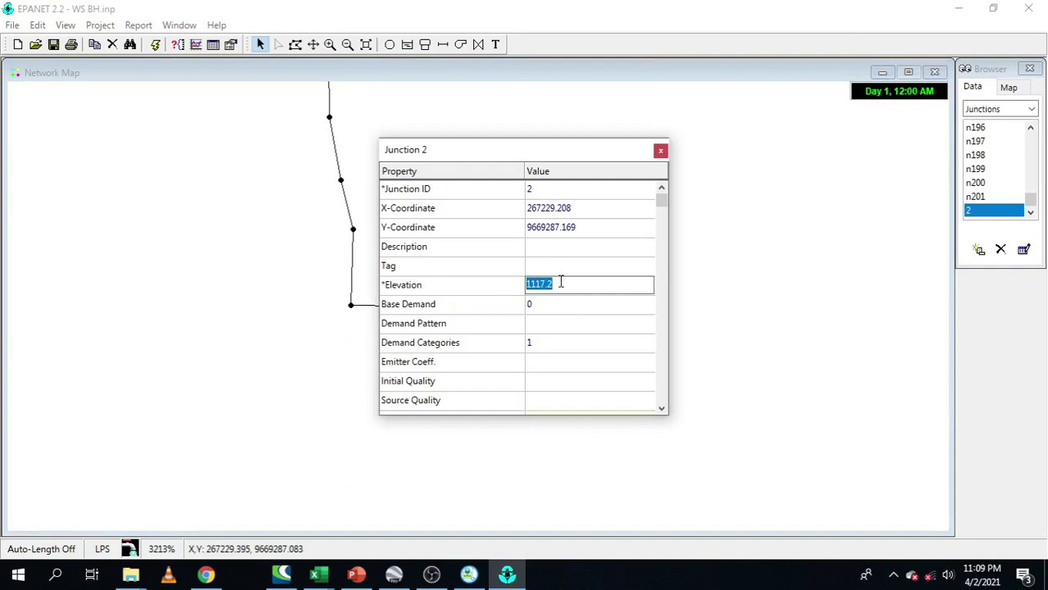
pyautogui.click(660, 150)
pyautogui.click(551, 310)
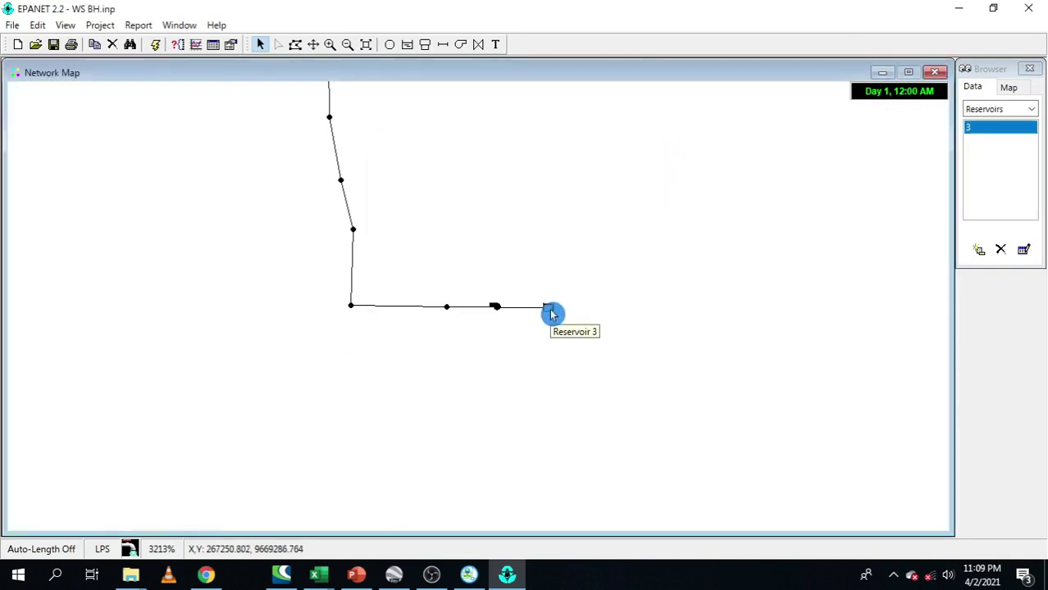
pyautogui.doubleClick(552, 310)
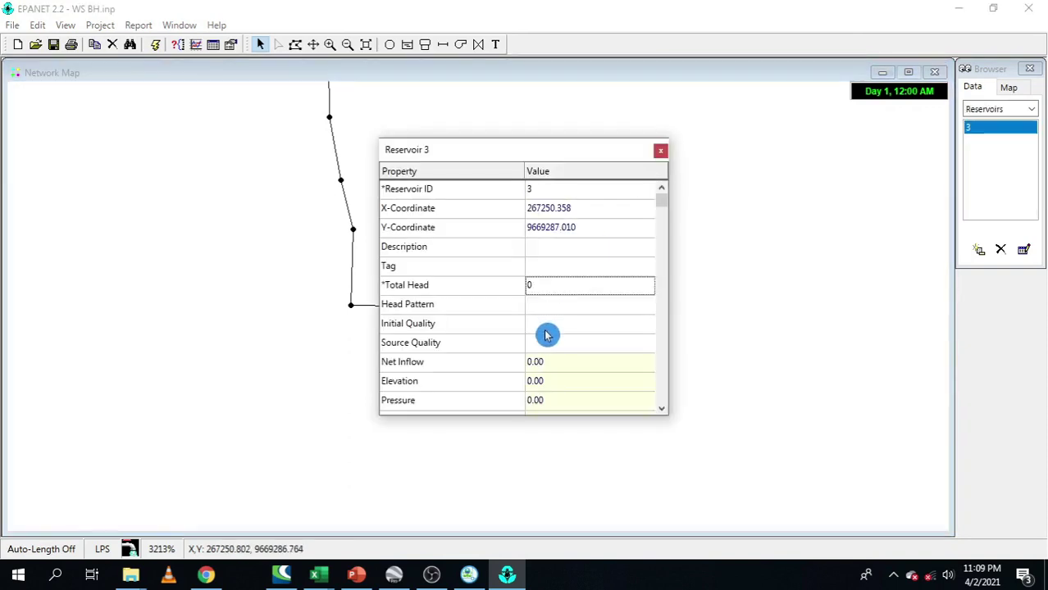
pyautogui.click(548, 286)
pyautogui.moveTo(549, 156); pyautogui.dragTo(805, 144)
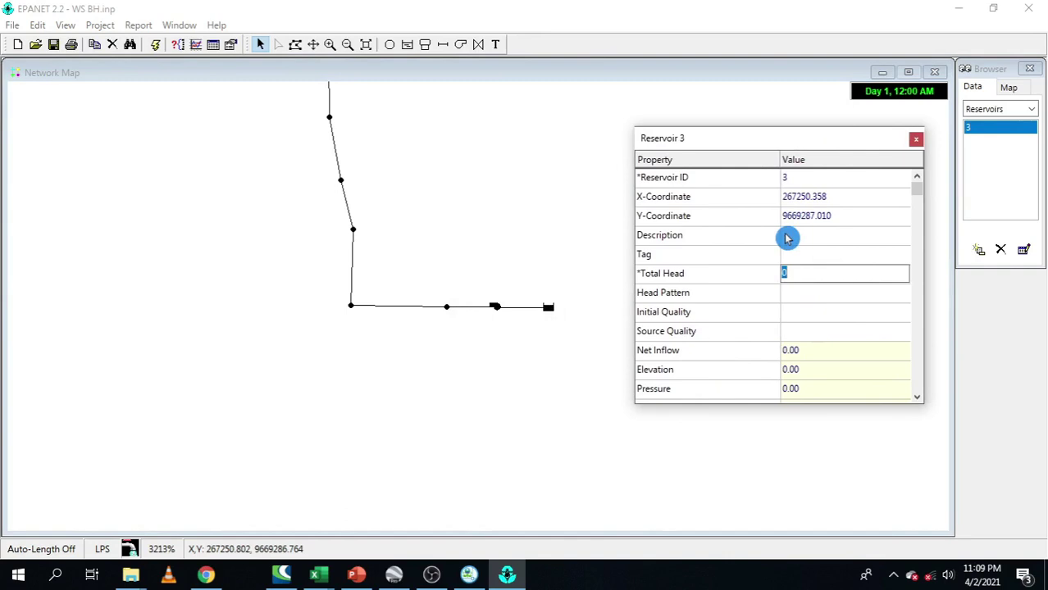
pyautogui.click(448, 311)
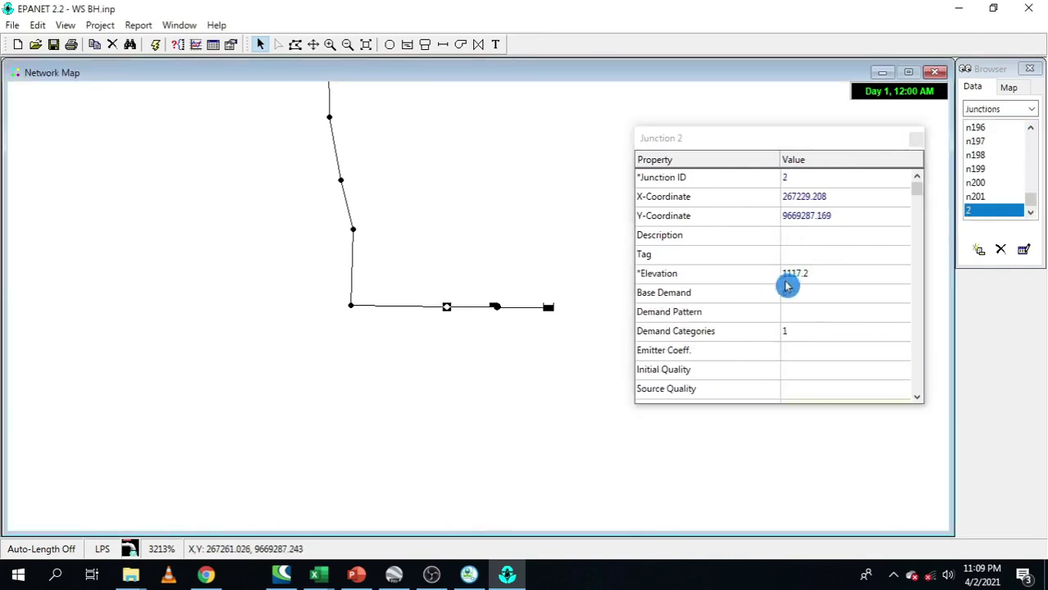
pyautogui.click(811, 274)
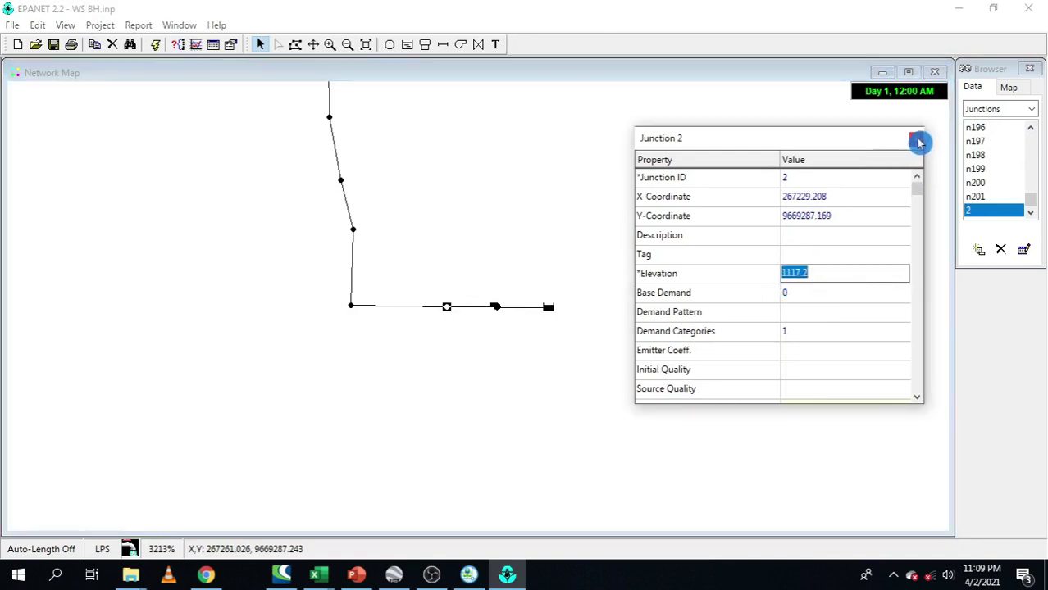
pyautogui.click(549, 309)
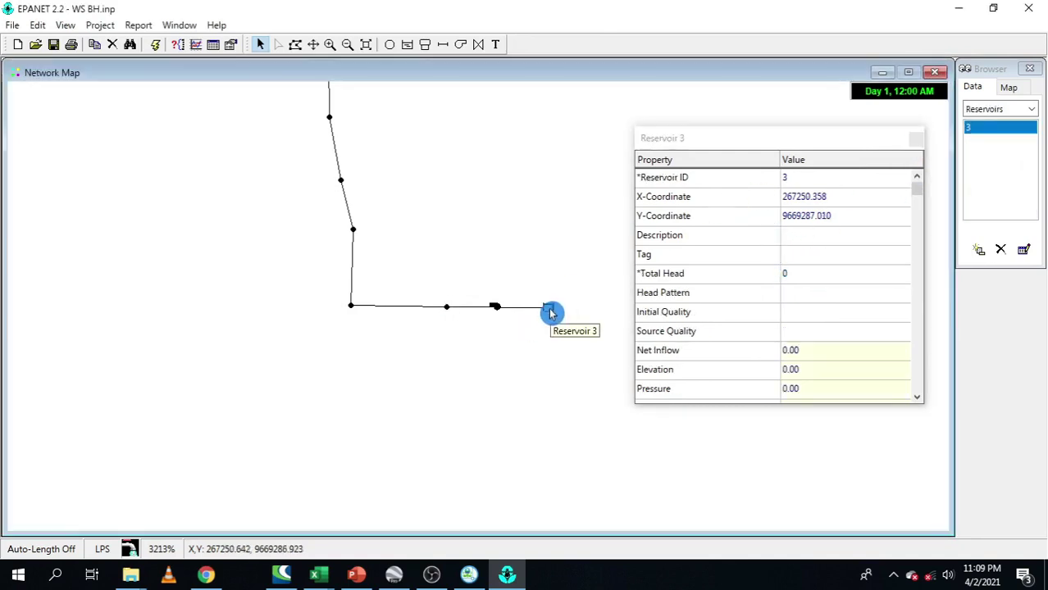
pyautogui.click(800, 279)
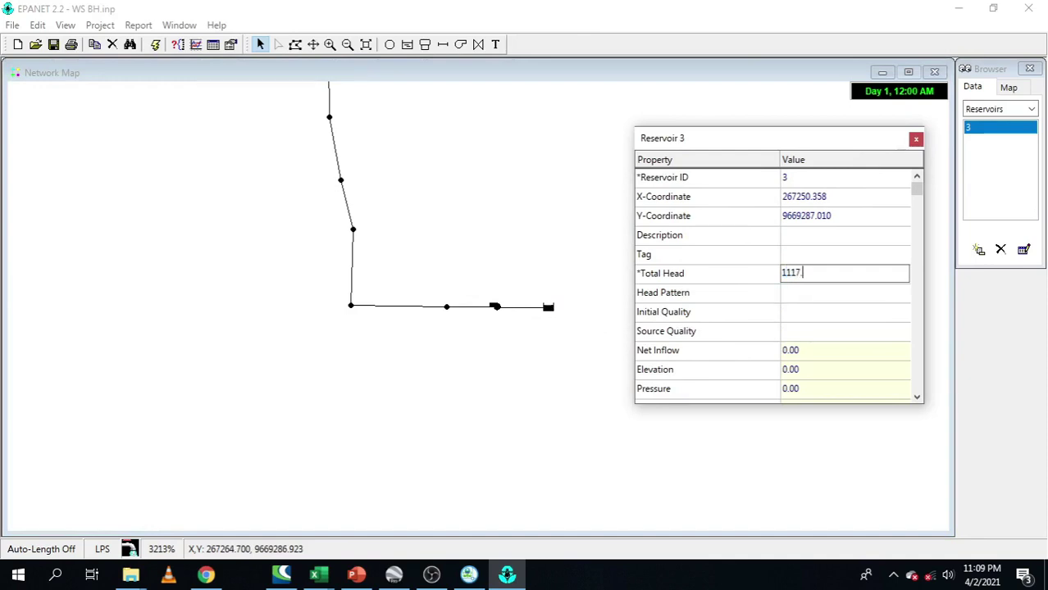
pyautogui.click(916, 139)
# - Run the hydraulic analysis with the corrected reservoir head and look over the pipeline on the map
pyautogui.click(156, 47)
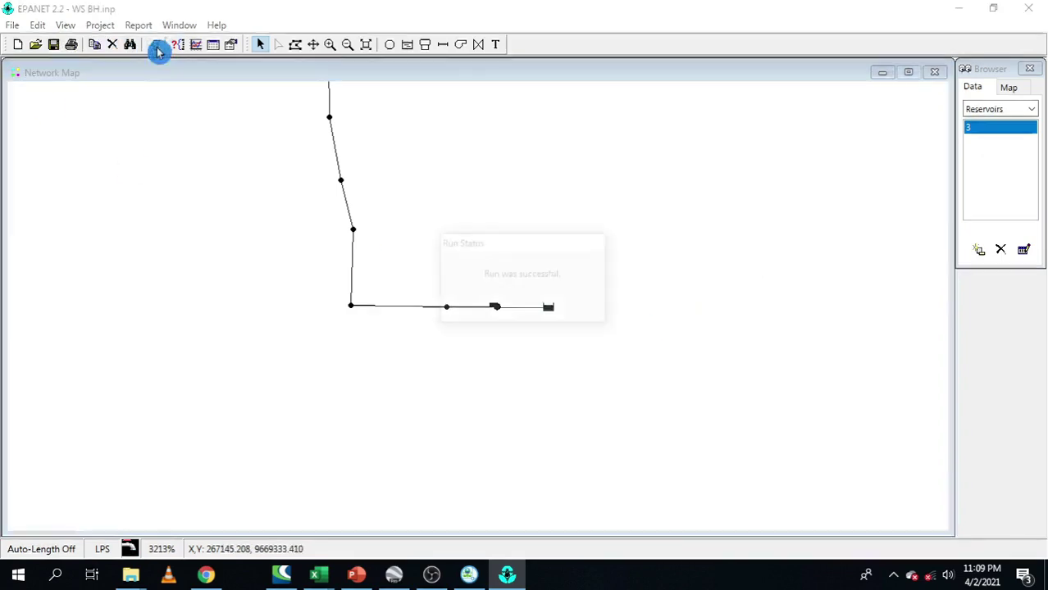
pyautogui.click(545, 315)
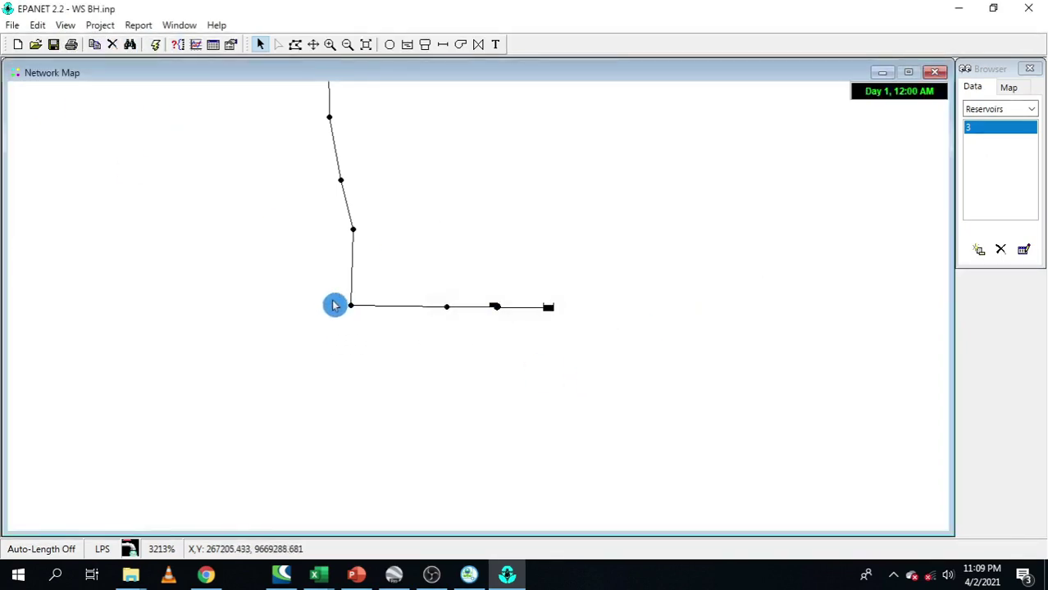
pyautogui.scroll(-3, 353, 271)
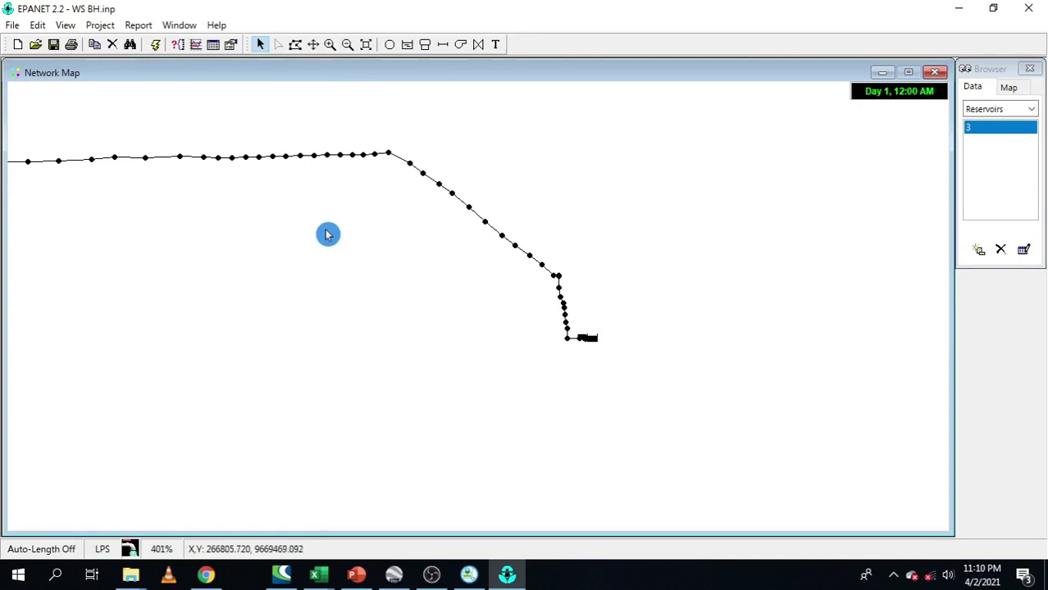
pyautogui.scroll(-1, 379, 253)
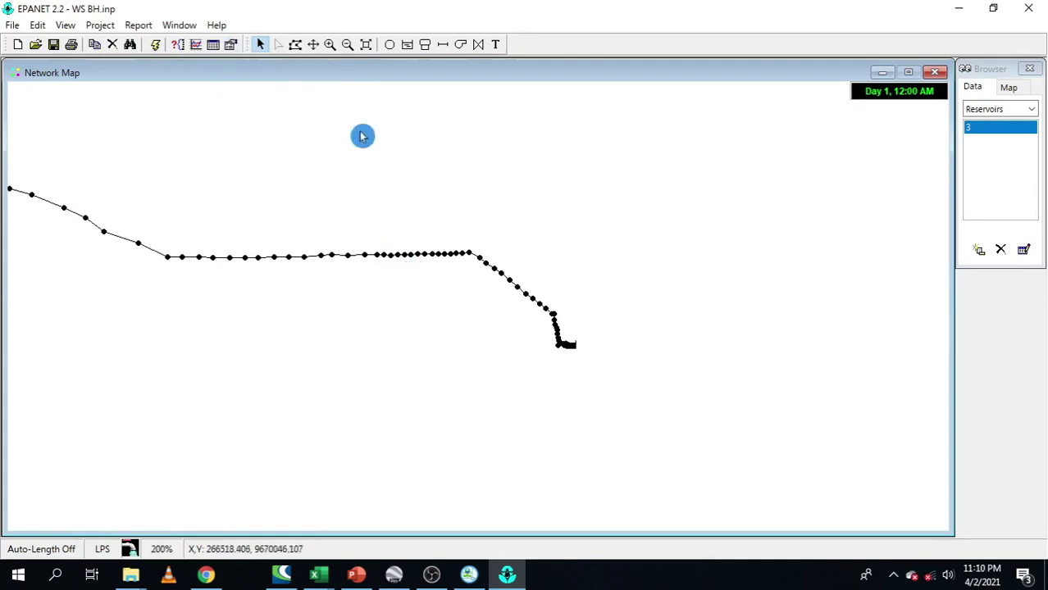
# - Turn on the display of node values and link values in the map's notation options
pyautogui.scroll(4, 497, 322)
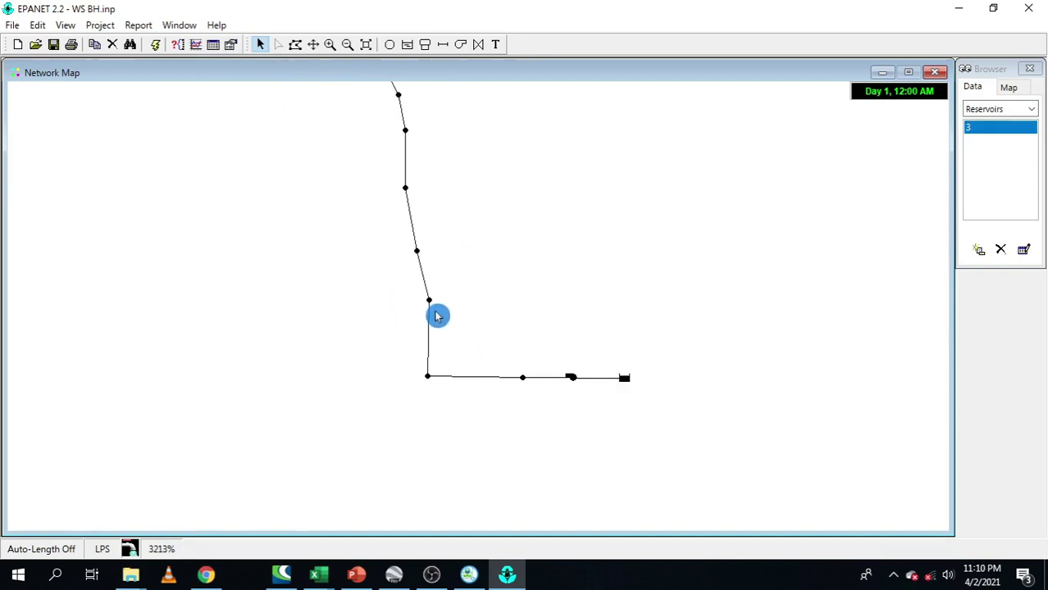
pyautogui.rightClick(607, 184)
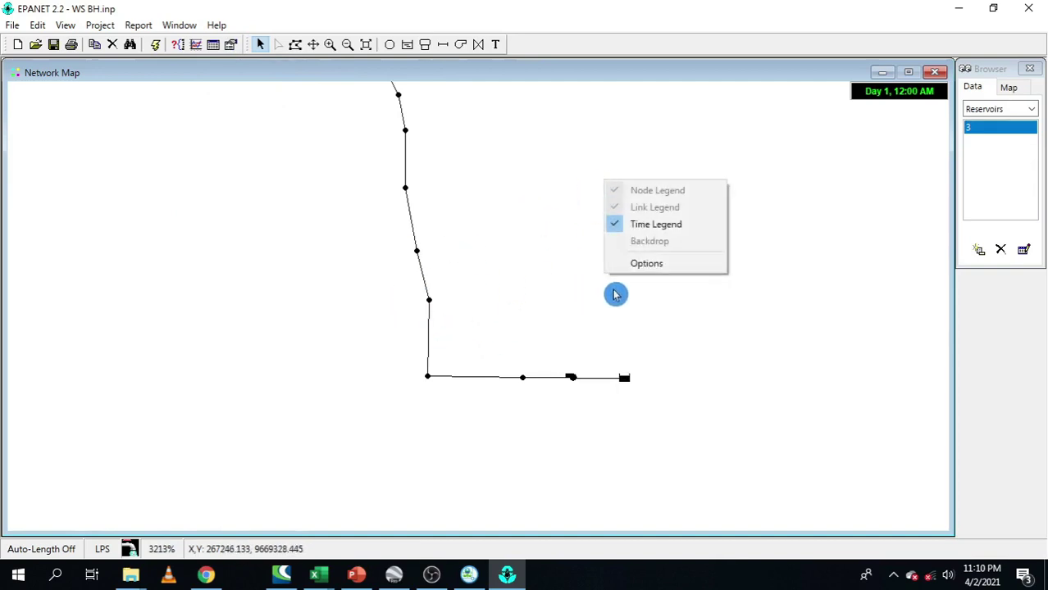
pyautogui.click(586, 293)
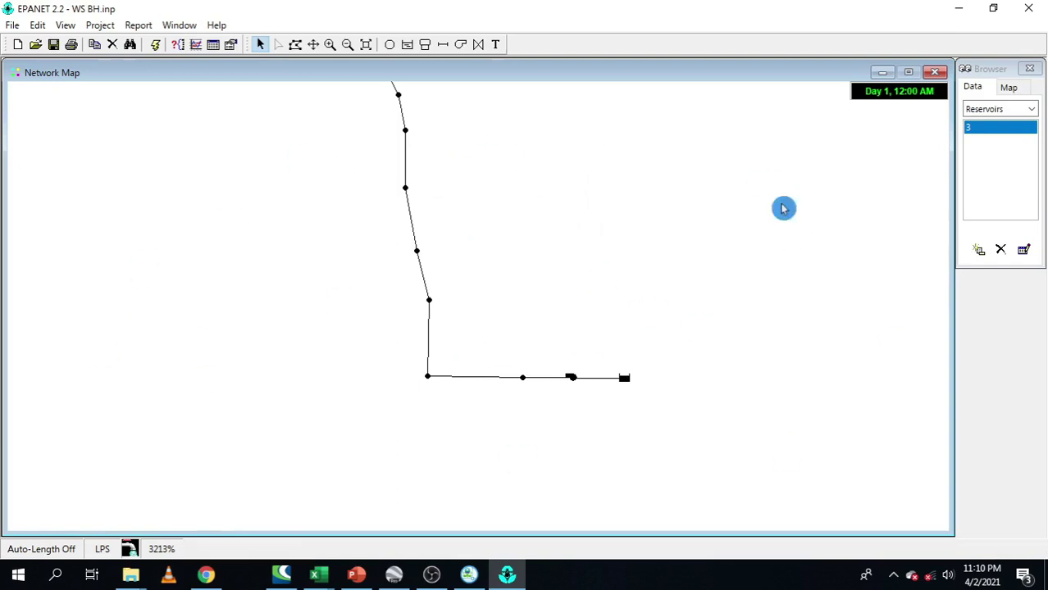
pyautogui.rightClick(557, 223)
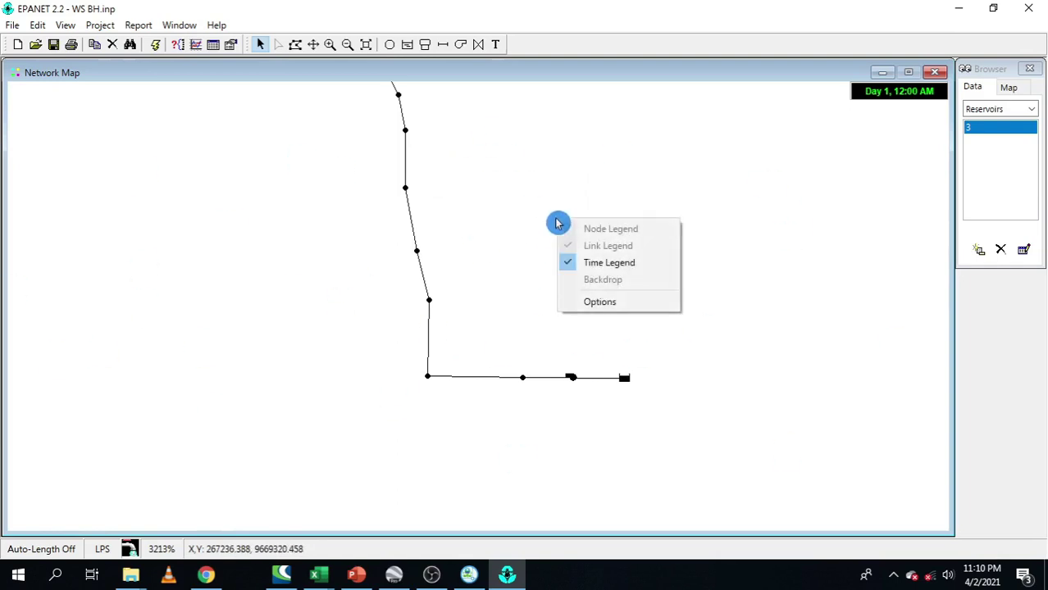
pyautogui.click(598, 305)
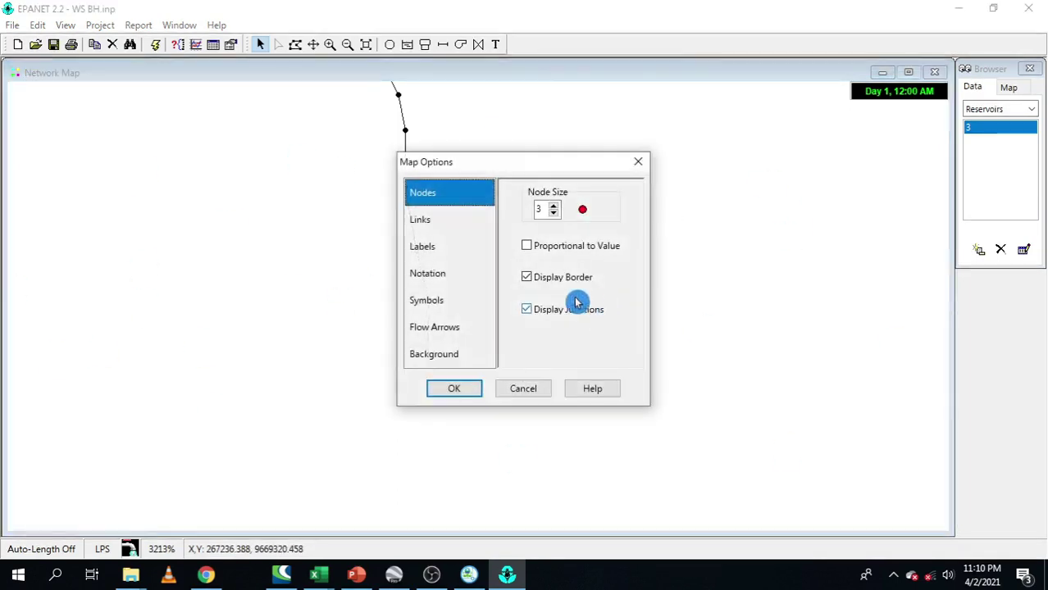
pyautogui.click(433, 277)
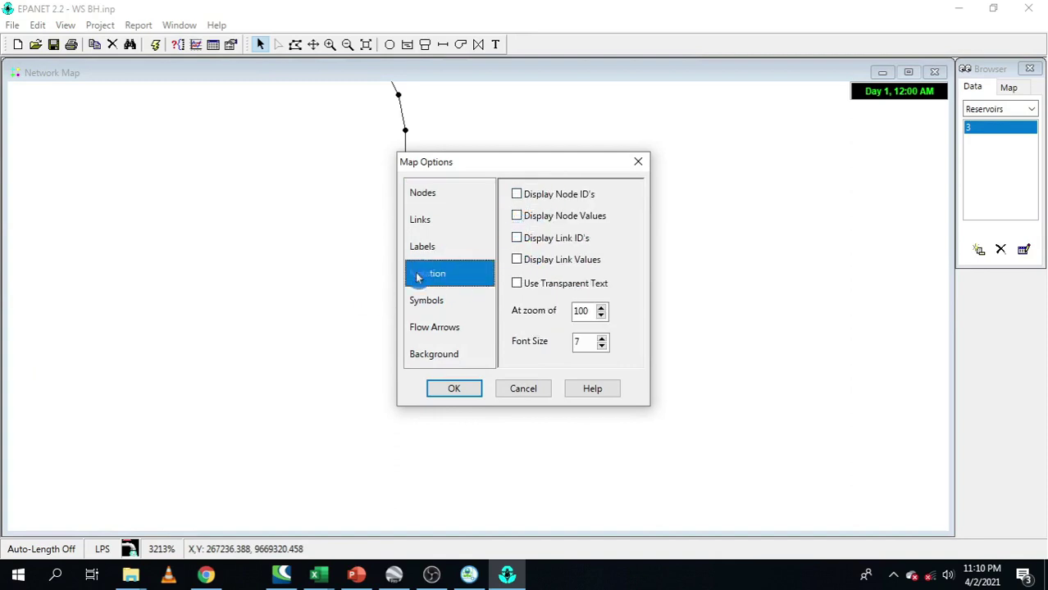
pyautogui.click(518, 217)
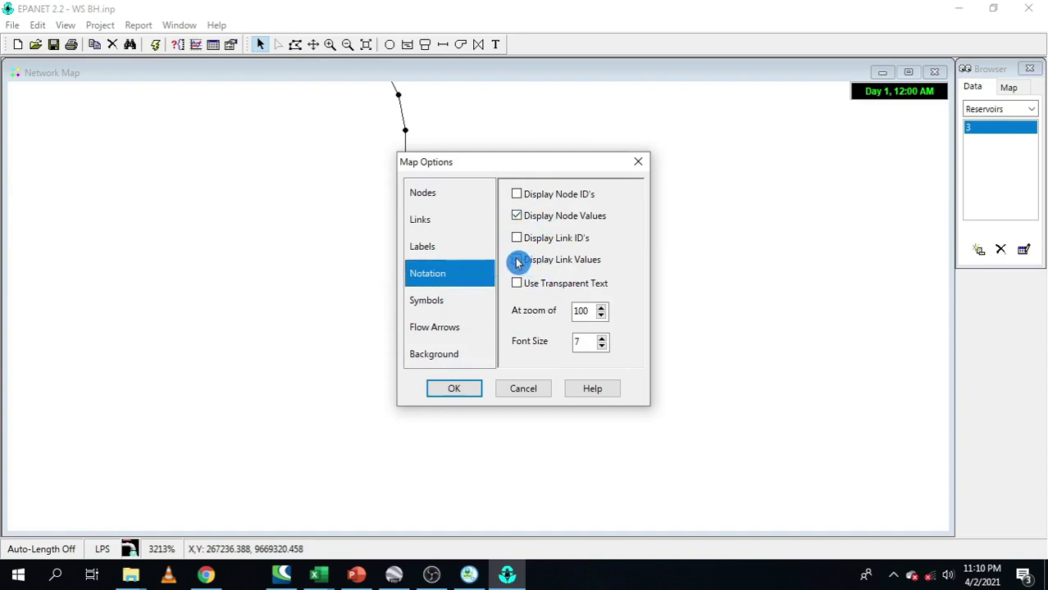
pyautogui.click(517, 261)
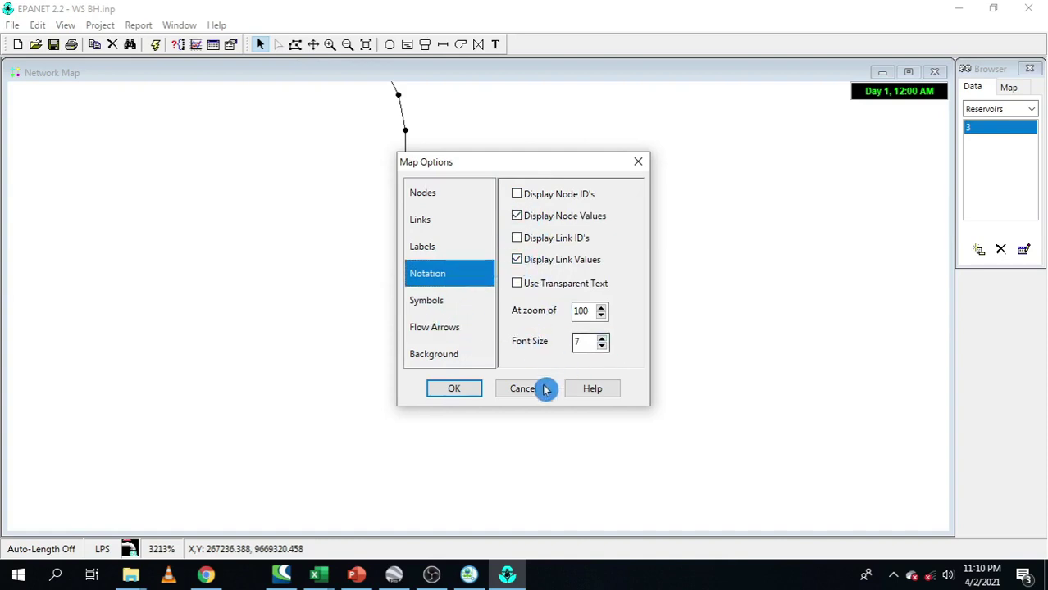
pyautogui.click(456, 390)
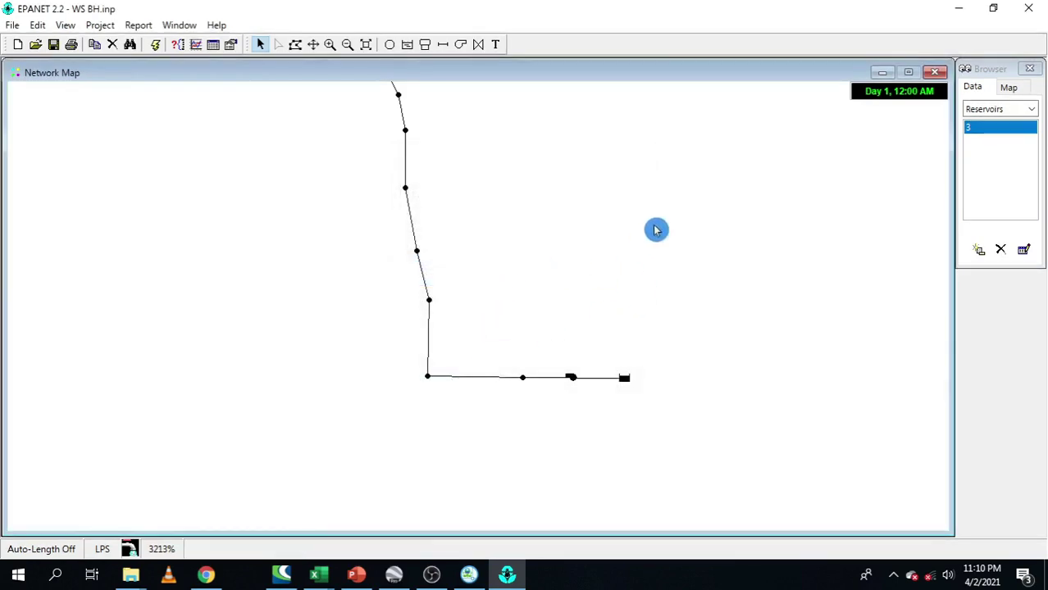
# - Rerun the hydraulic analysis and set the map's node view to Pressure
pyautogui.click(155, 44)
pyautogui.click(522, 307)
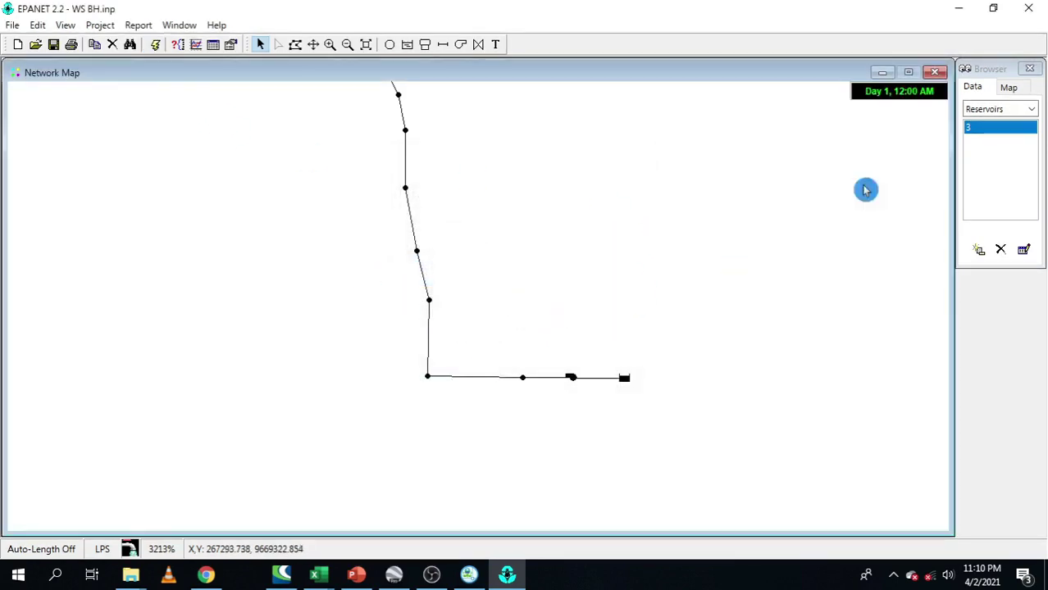
pyautogui.click(1012, 92)
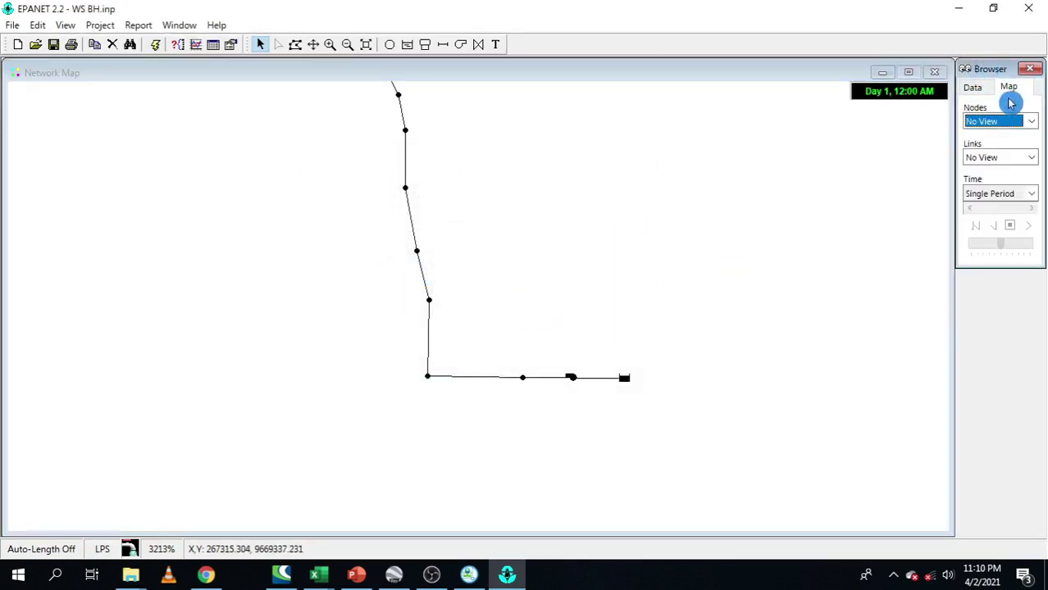
pyautogui.click(993, 121)
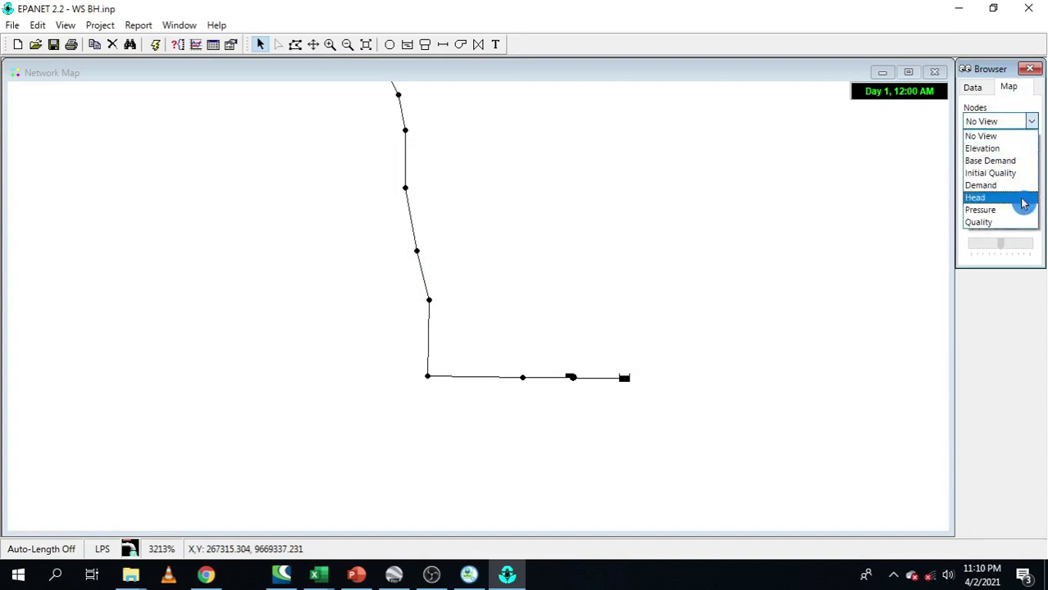
pyautogui.click(993, 120)
pyautogui.click(993, 121)
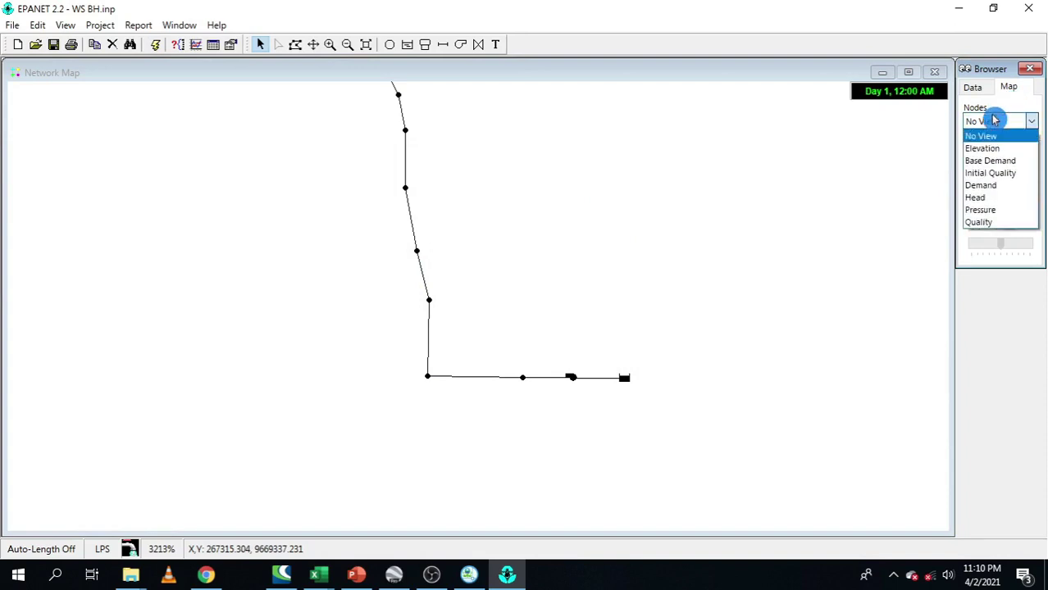
pyautogui.click(993, 207)
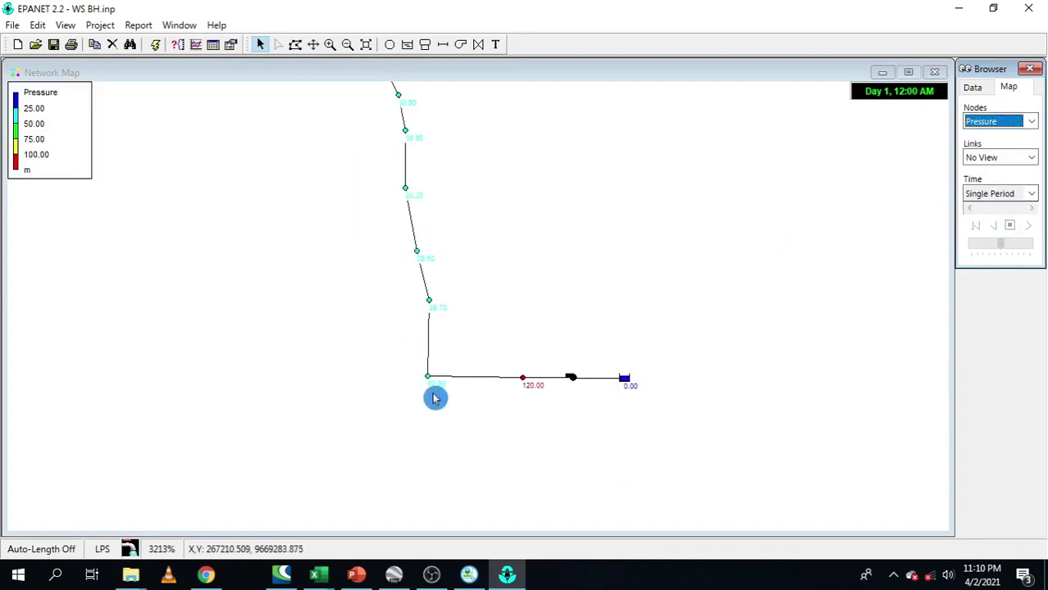
# - Examine the node pressures and flow directions along the pipes near the pump and reservoir
pyautogui.scroll(1, 434, 394)
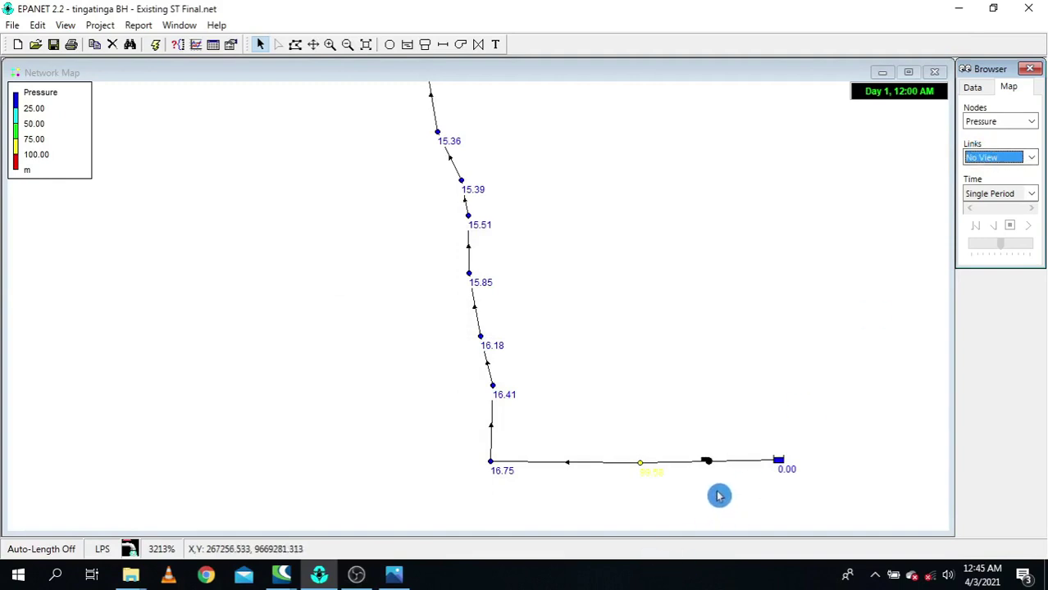
pyautogui.scroll(1, 721, 496)
pyautogui.scroll(-1, 715, 490)
pyautogui.scroll(1, 263, 220)
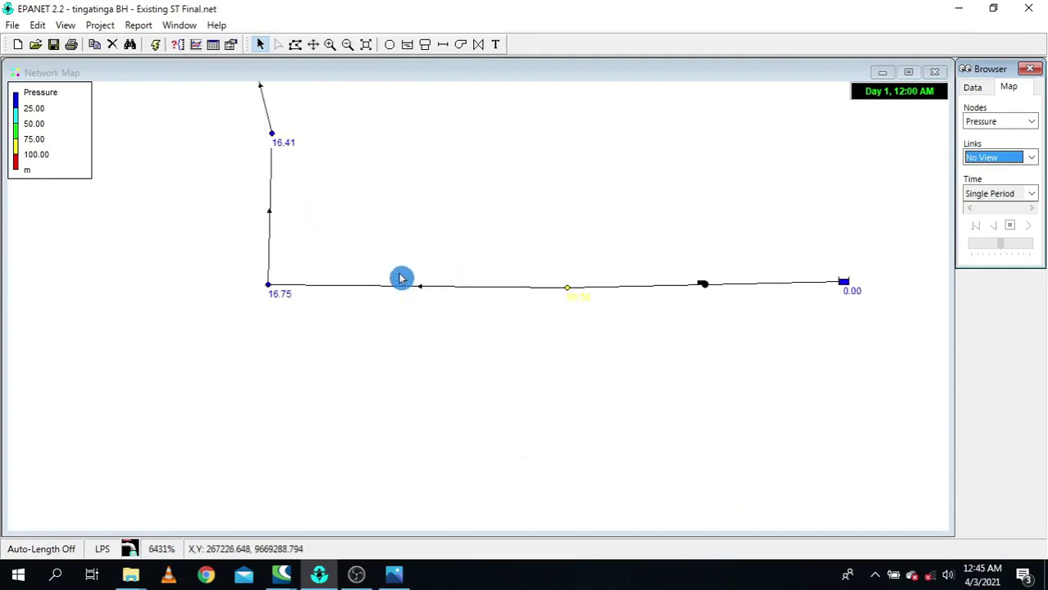
# - Check junction n1's elevation against the ground level marked on the borehole sketch in Photos, and return to EPANET
pyautogui.doubleClick(268, 288)
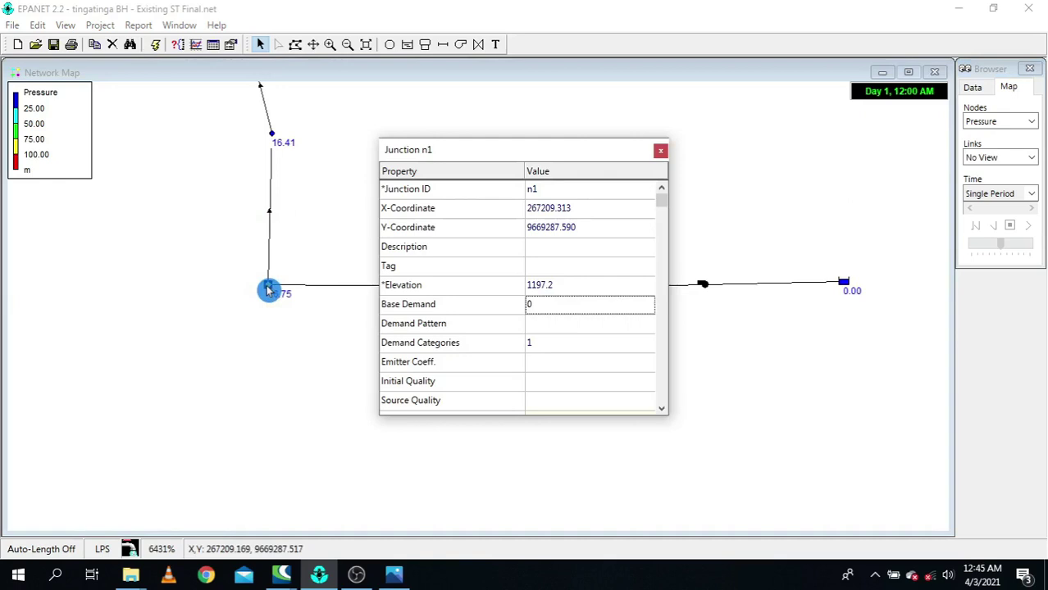
pyautogui.click(537, 281)
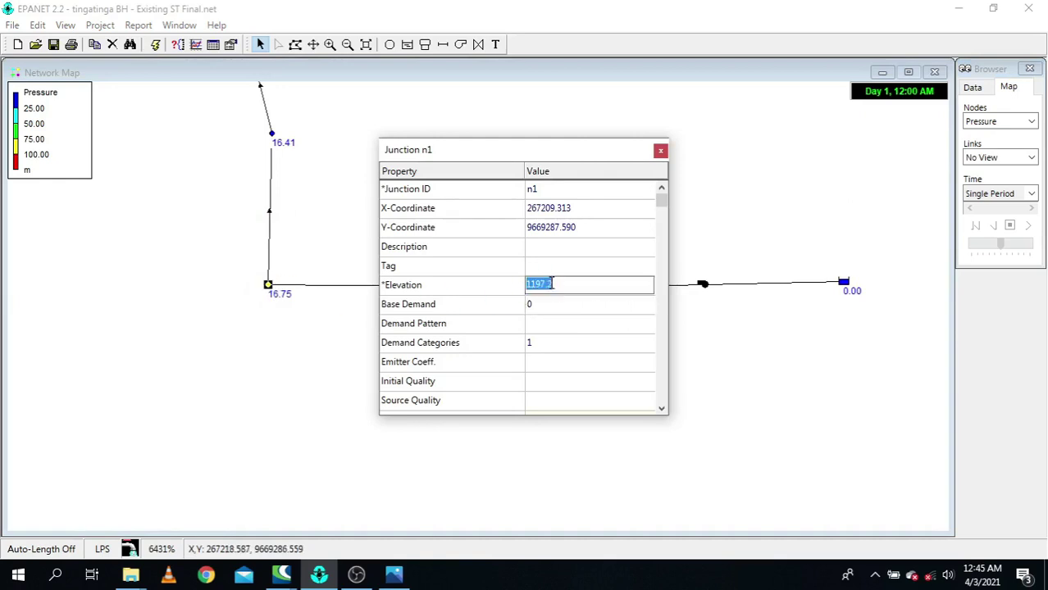
pyautogui.click(402, 578)
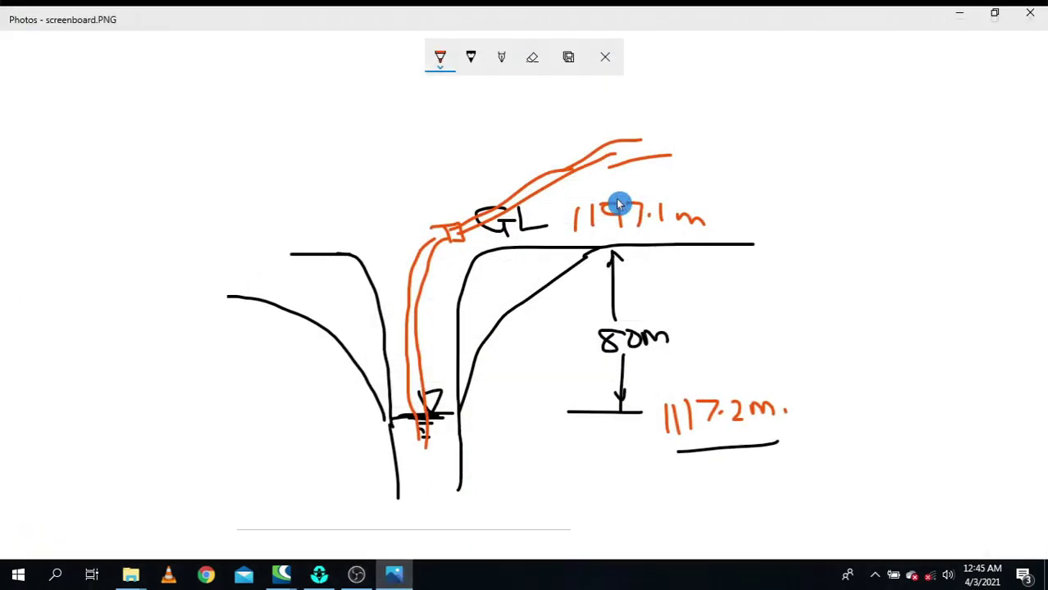
pyautogui.hotkey('alt', 'Tab')
# - Check the elevation of junction 1 beside the pump against the water level marked on the borehole sketch in Photos
pyautogui.moveTo(590, 156); pyautogui.dragTo(906, 123)
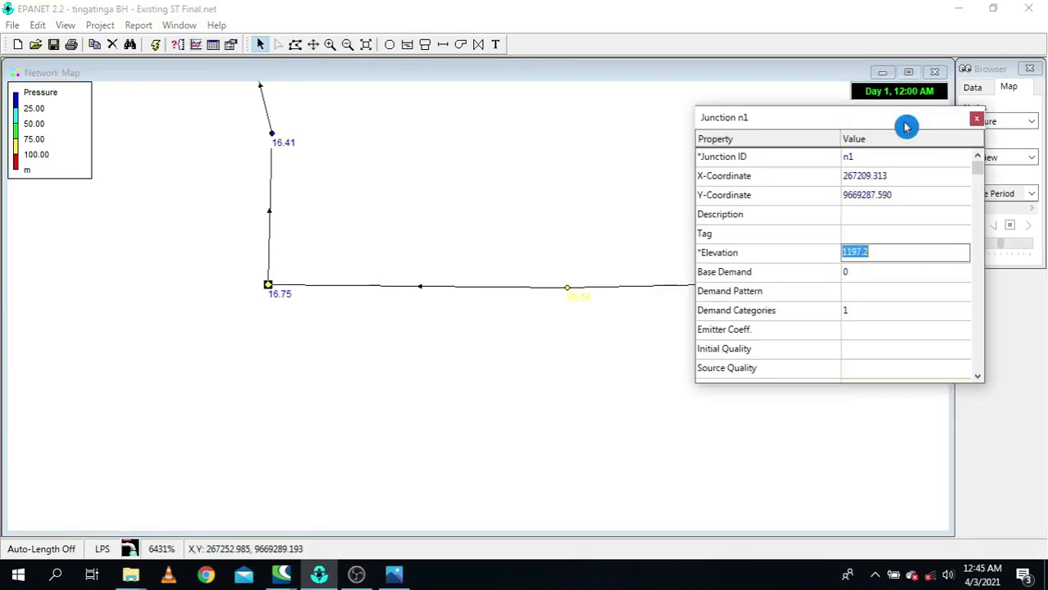
pyautogui.click(567, 289)
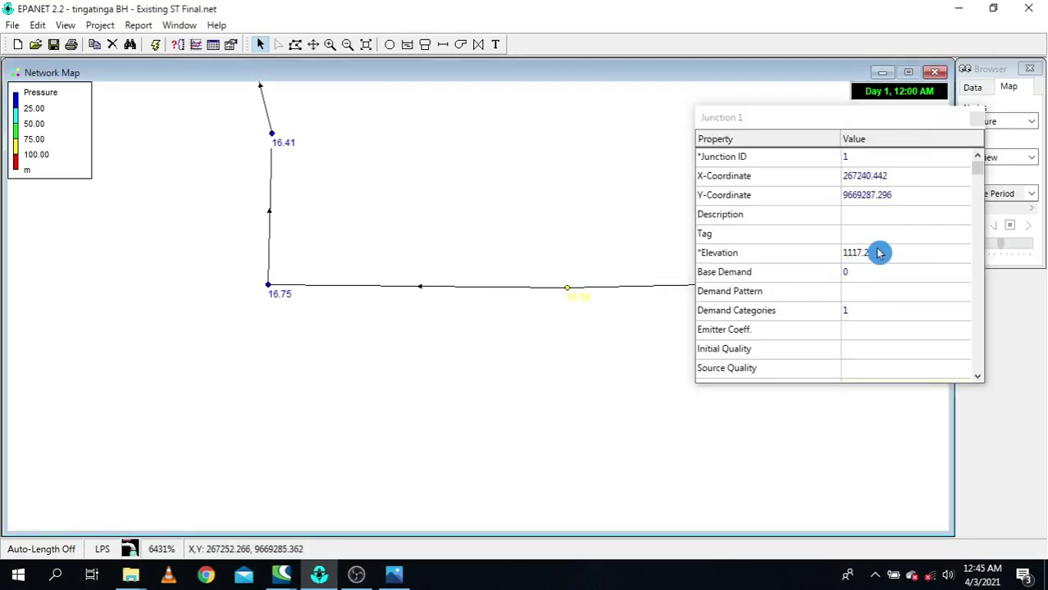
pyautogui.click(886, 253)
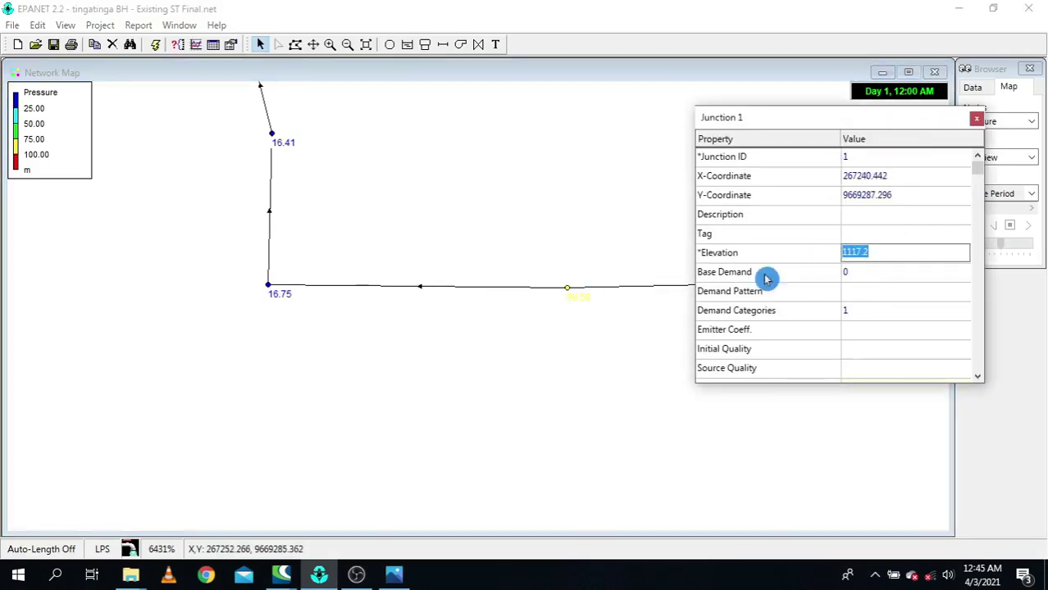
pyautogui.click(396, 577)
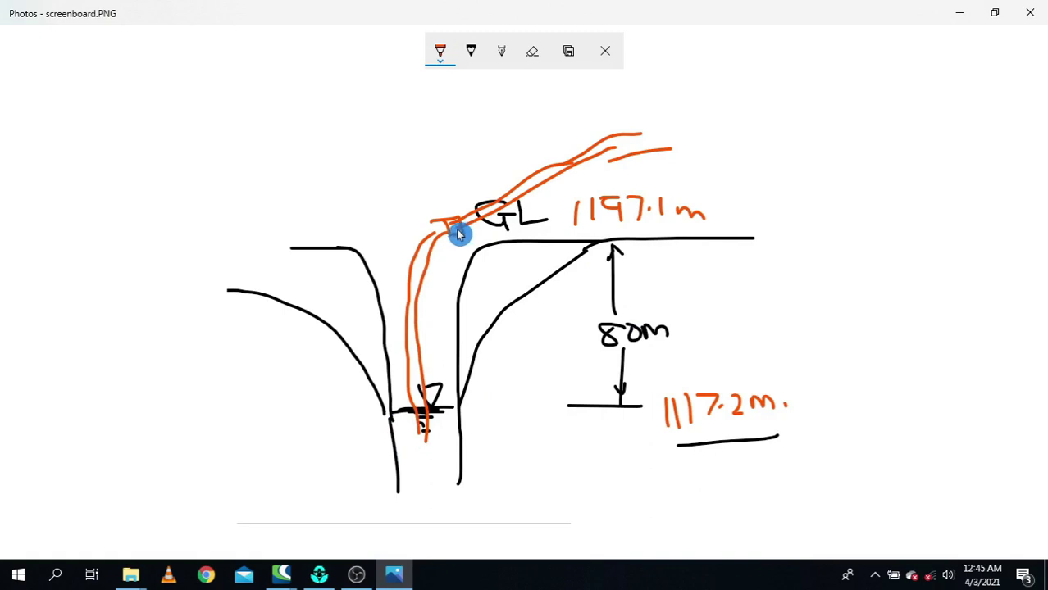
pyautogui.click(958, 15)
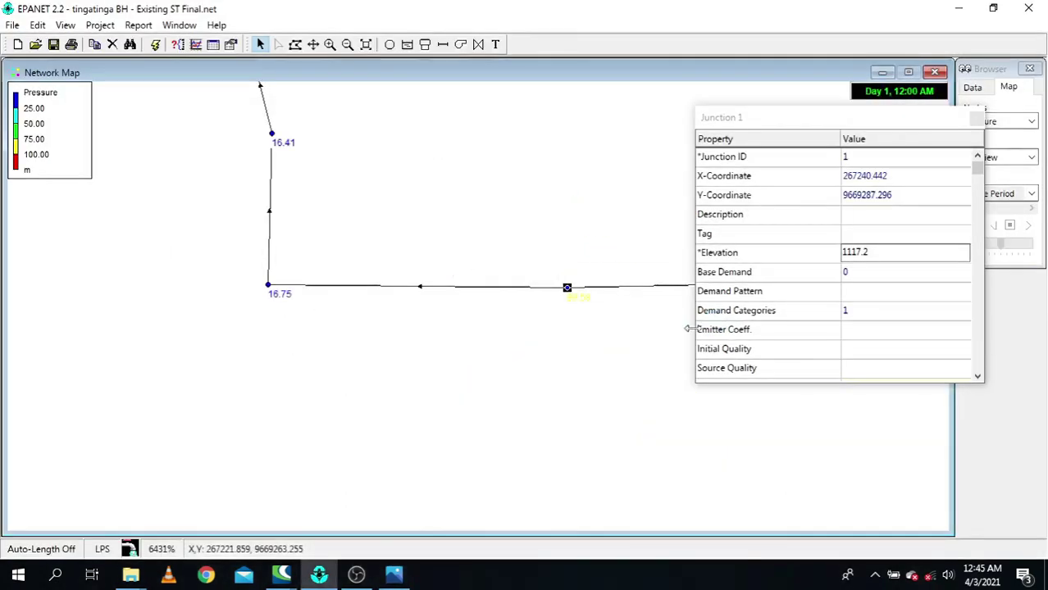
# - Review the diameter and length of pipe 1, comparing the length with the depth marked on the borehole sketch in Photos
pyautogui.click(428, 285)
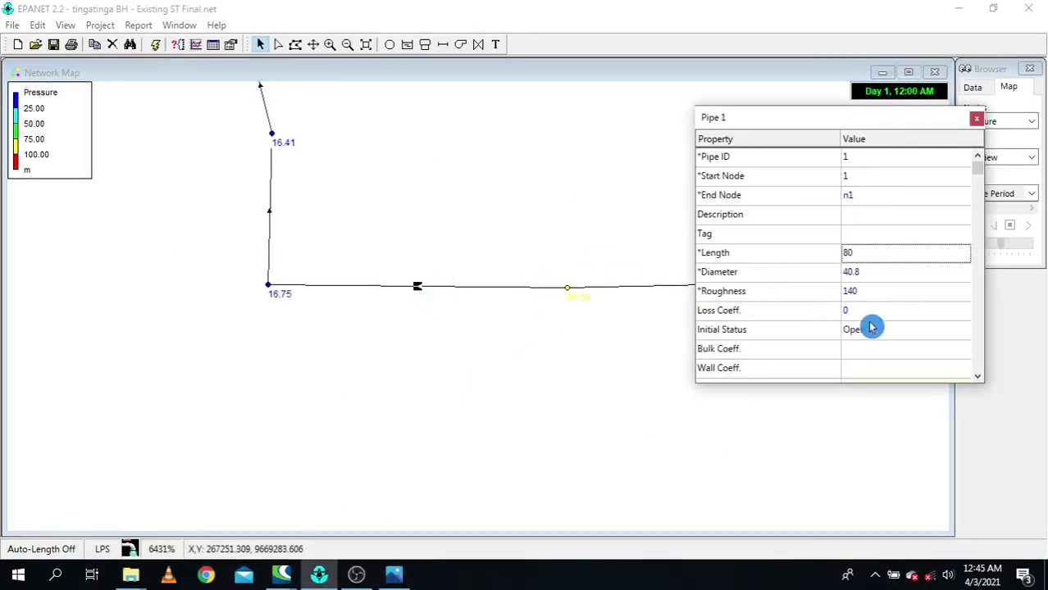
pyautogui.click(854, 281)
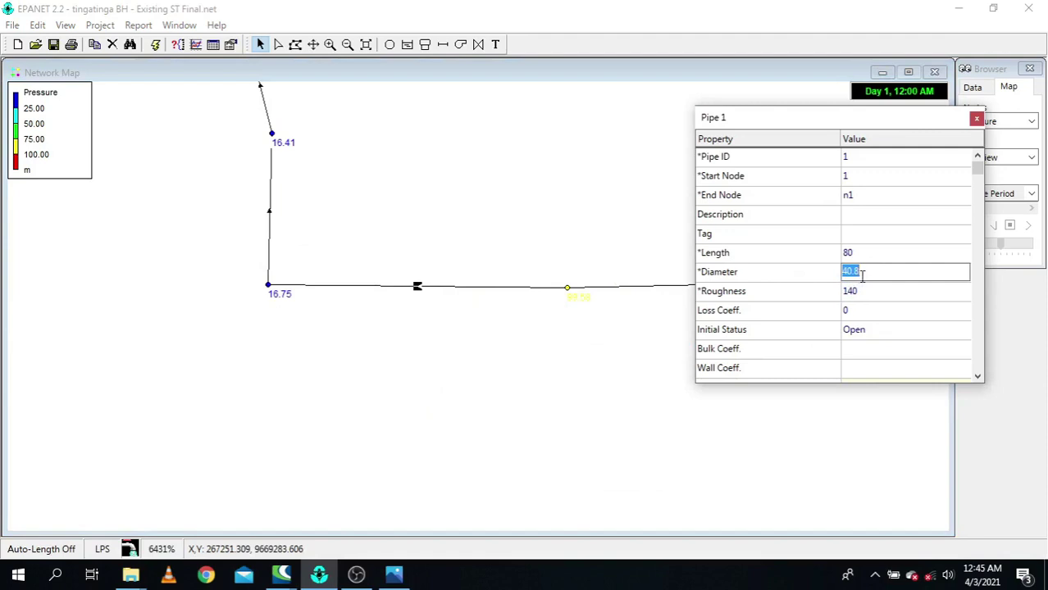
pyautogui.click(861, 259)
pyautogui.click(394, 574)
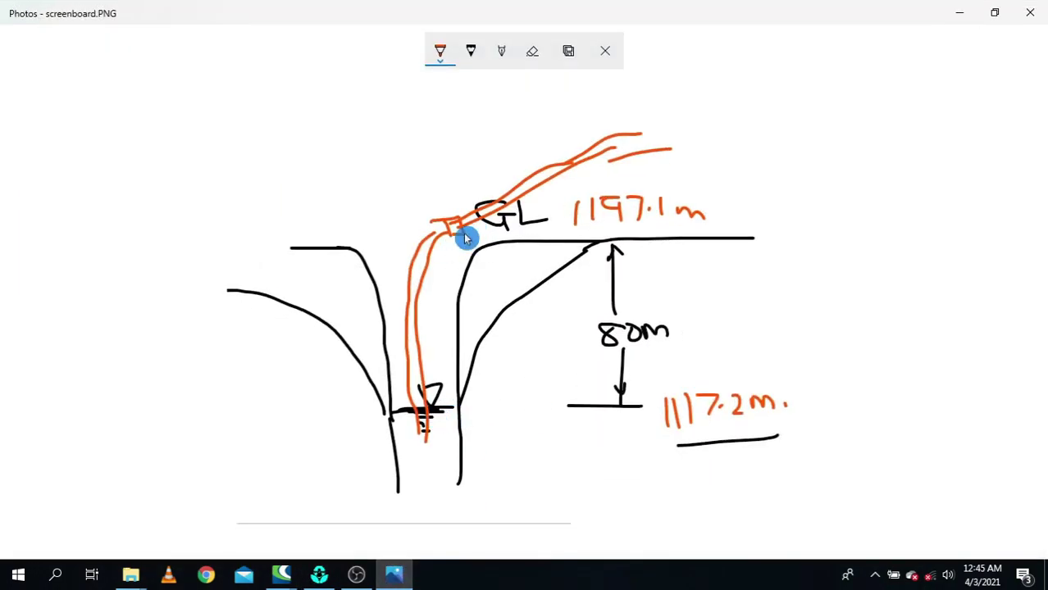
pyautogui.click(960, 12)
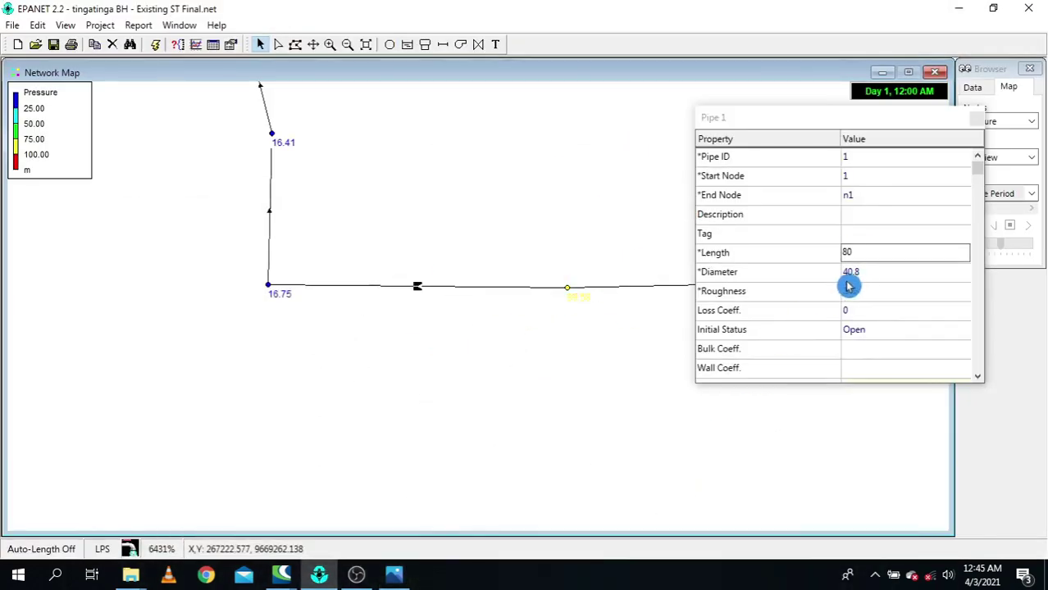
pyautogui.click(866, 249)
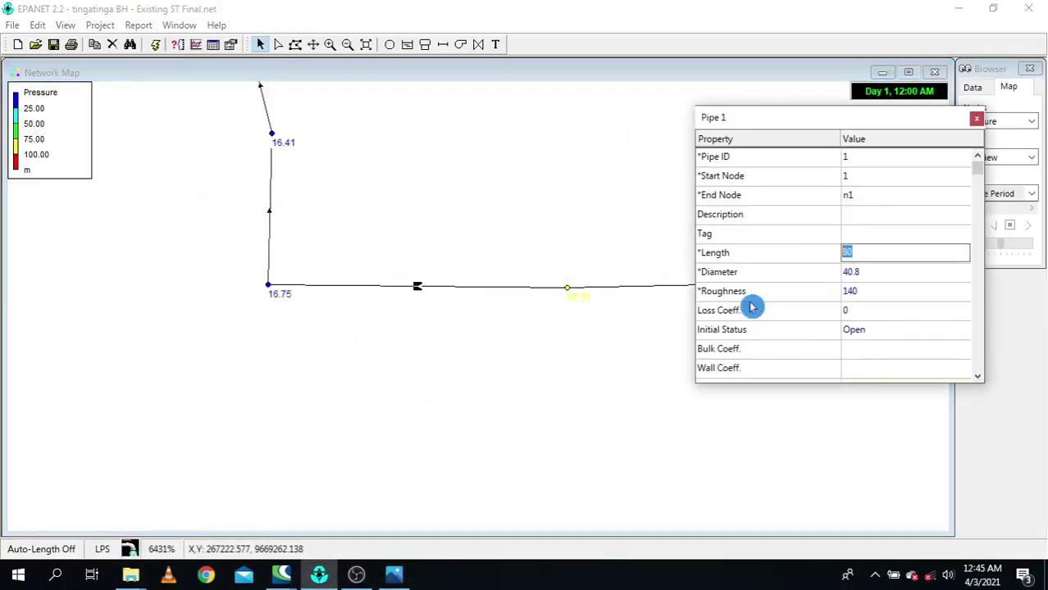
pyautogui.click(394, 574)
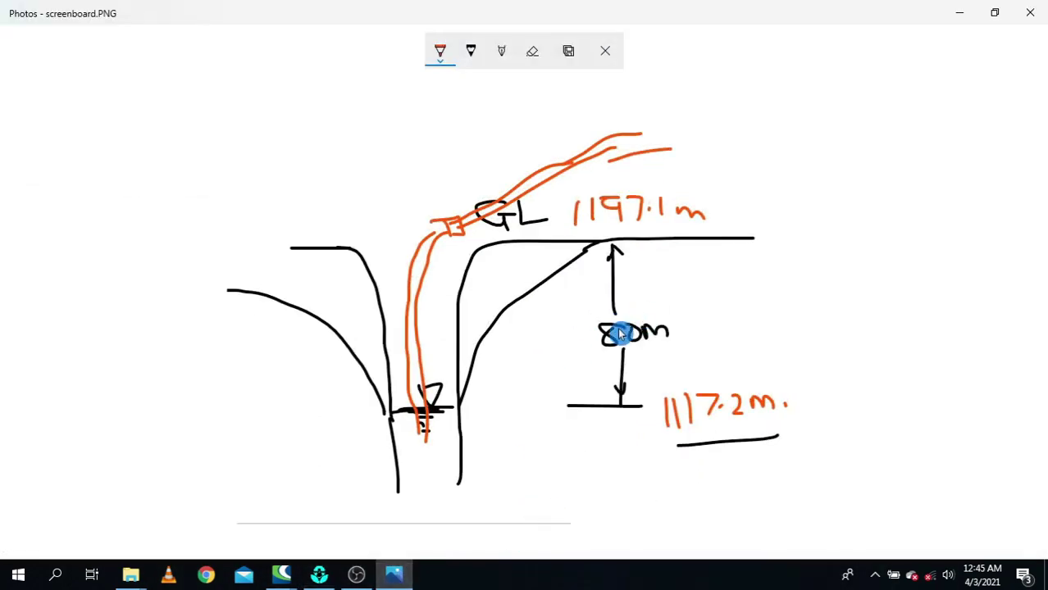
pyautogui.click(959, 14)
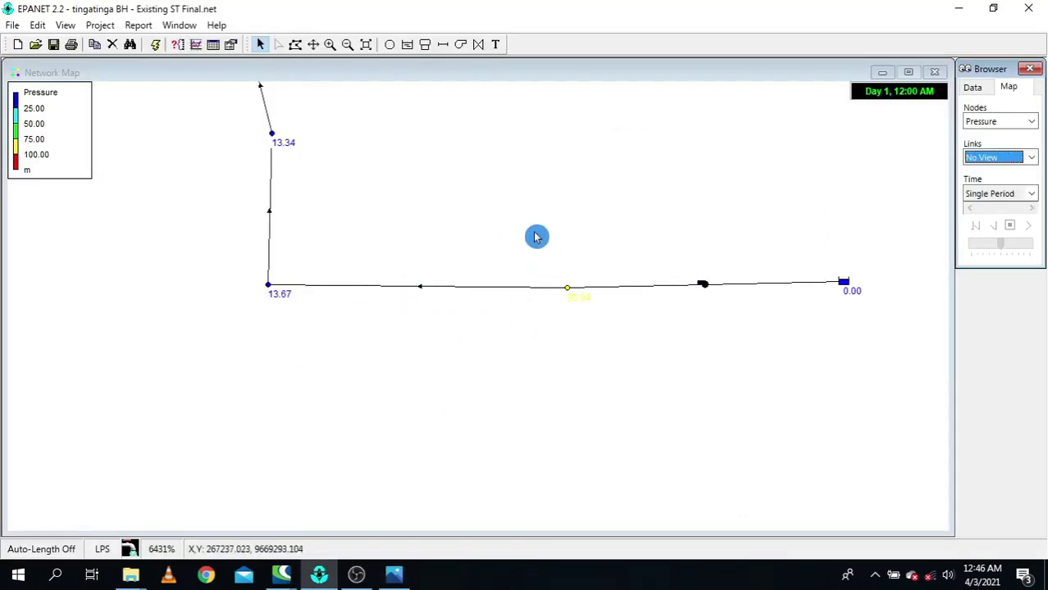
# - Set the map's link view to Flow and inspect the flow in the pipe between the pump and junction n1
pyautogui.click(999, 158)
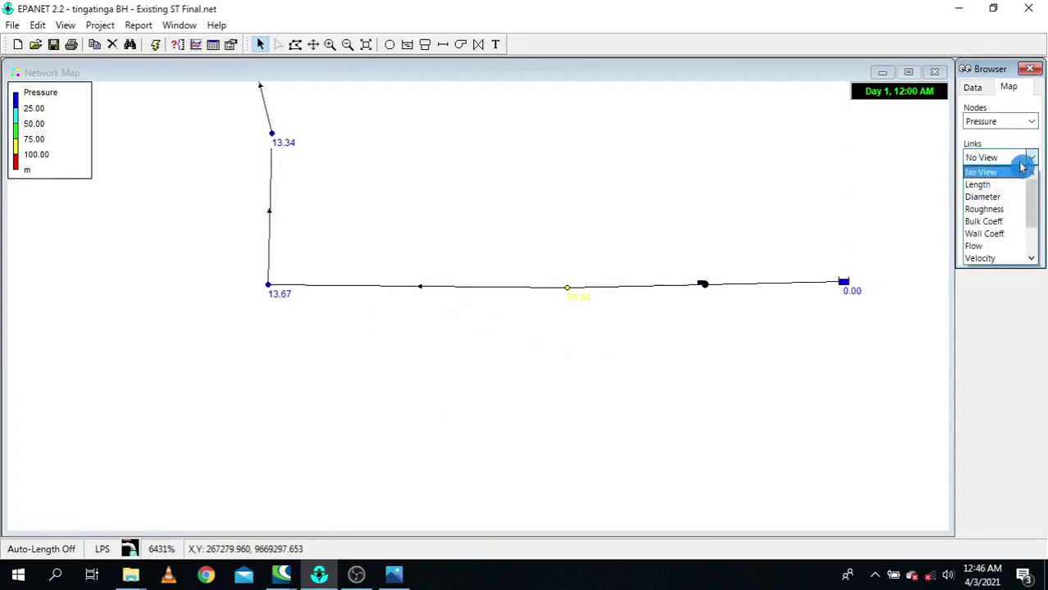
pyautogui.click(985, 246)
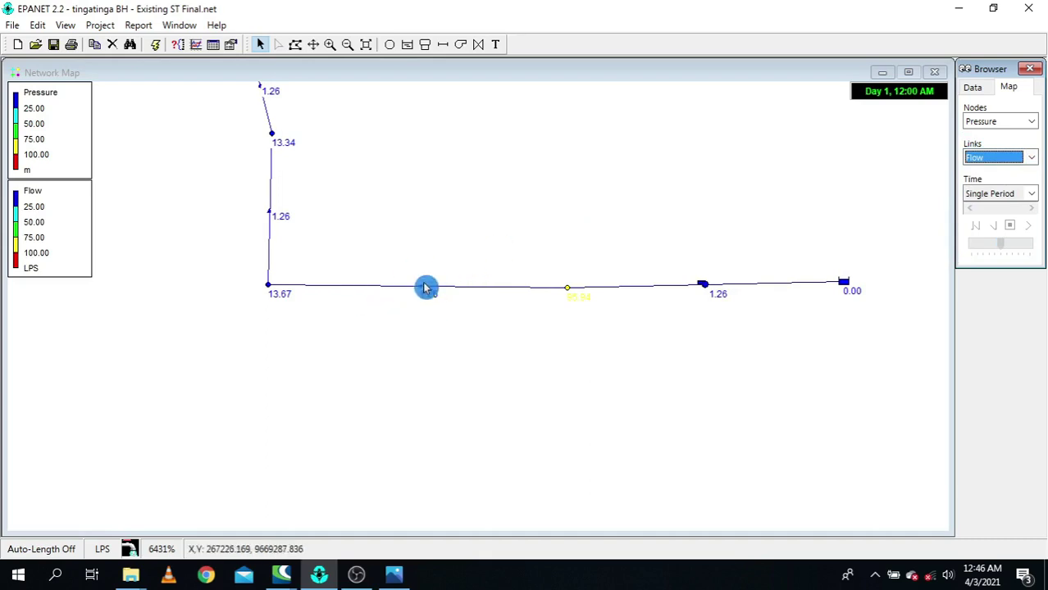
pyautogui.moveTo(424, 293)
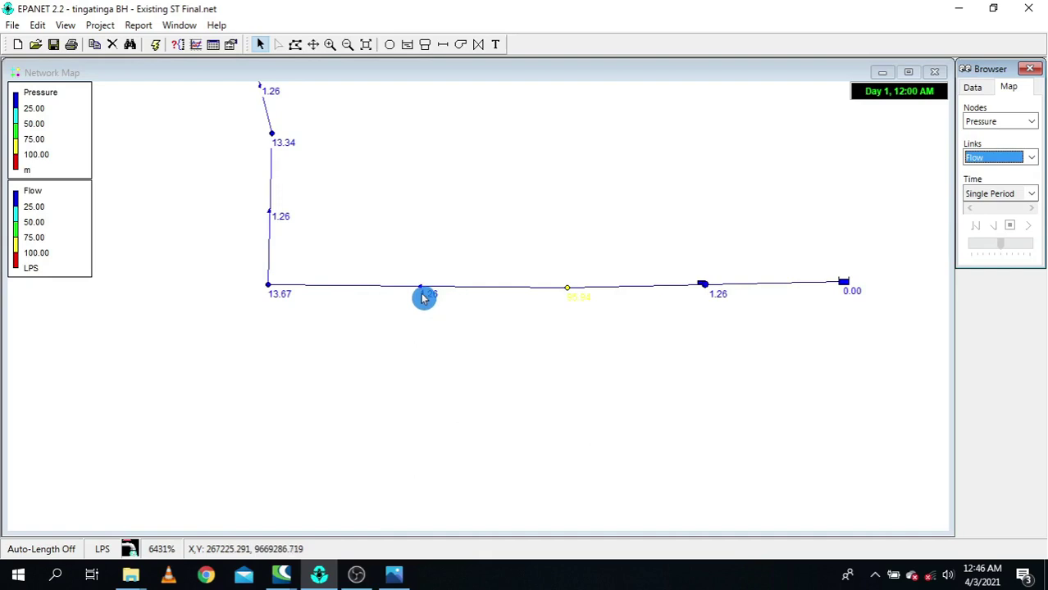
# - Inspect the design flow of pump curve 1 against the pipe flows on the map, and leave the curve unedited
pyautogui.click(973, 87)
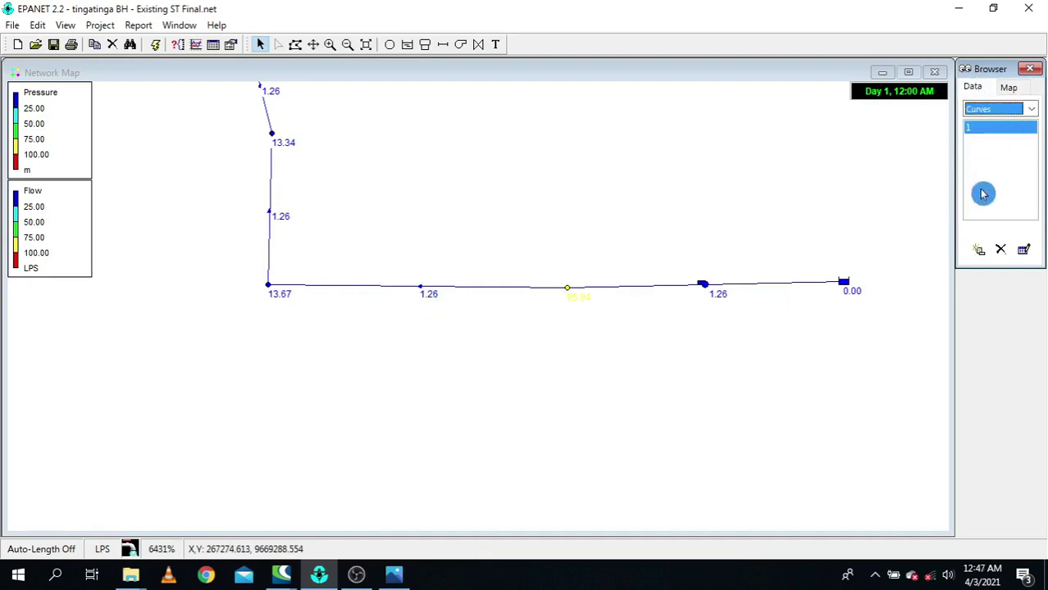
pyautogui.click(1024, 251)
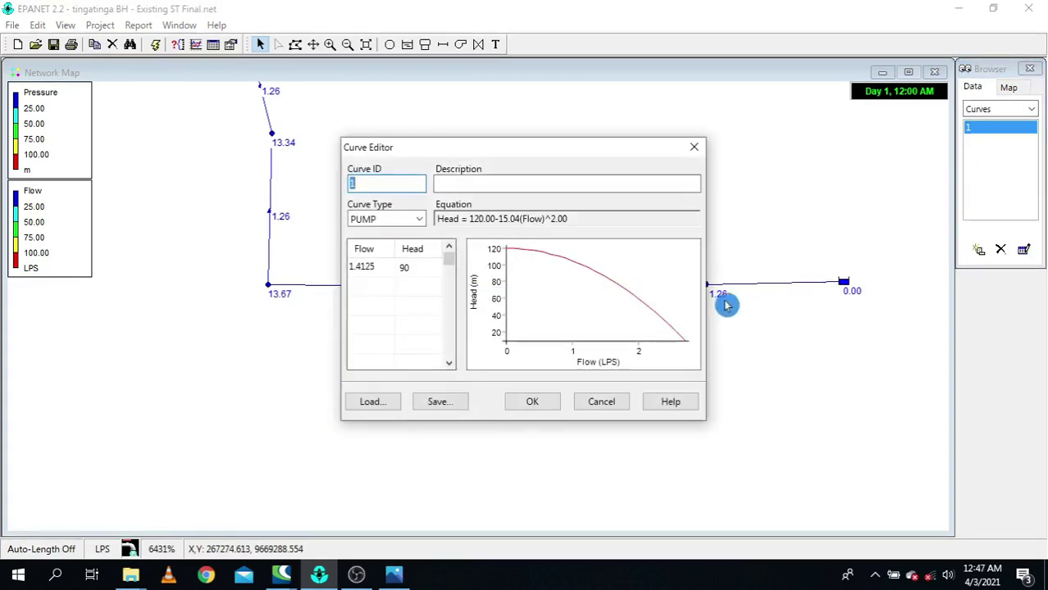
pyautogui.moveTo(517, 153); pyautogui.dragTo(755, 74)
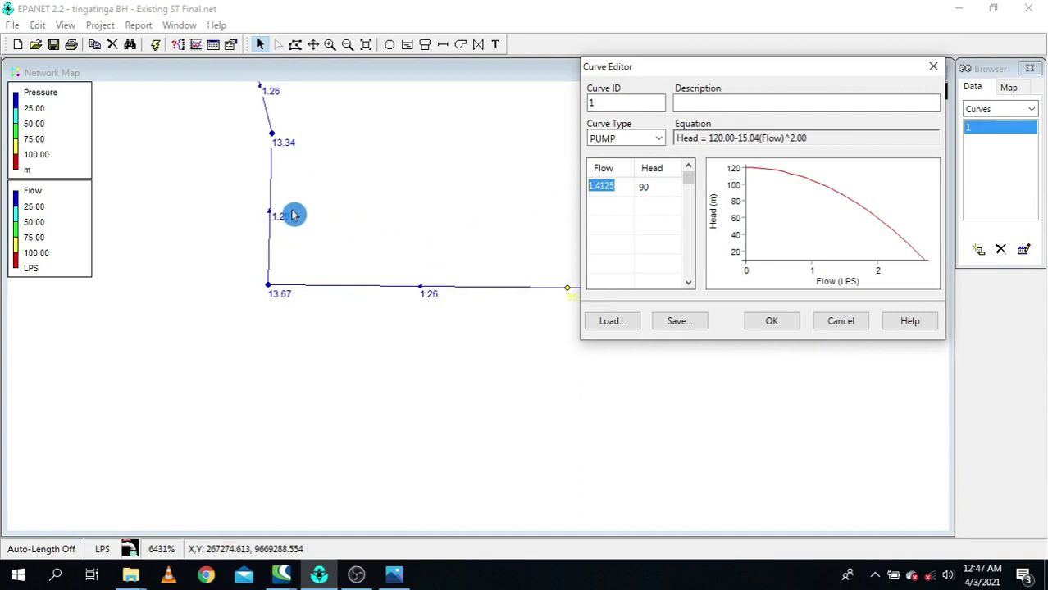
pyautogui.click(822, 327)
# - Examine the node pressures and pipe flows along the pipeline as far as the tank at its end
pyautogui.scroll(-6, 564, 339)
pyautogui.scroll(3, 271, 260)
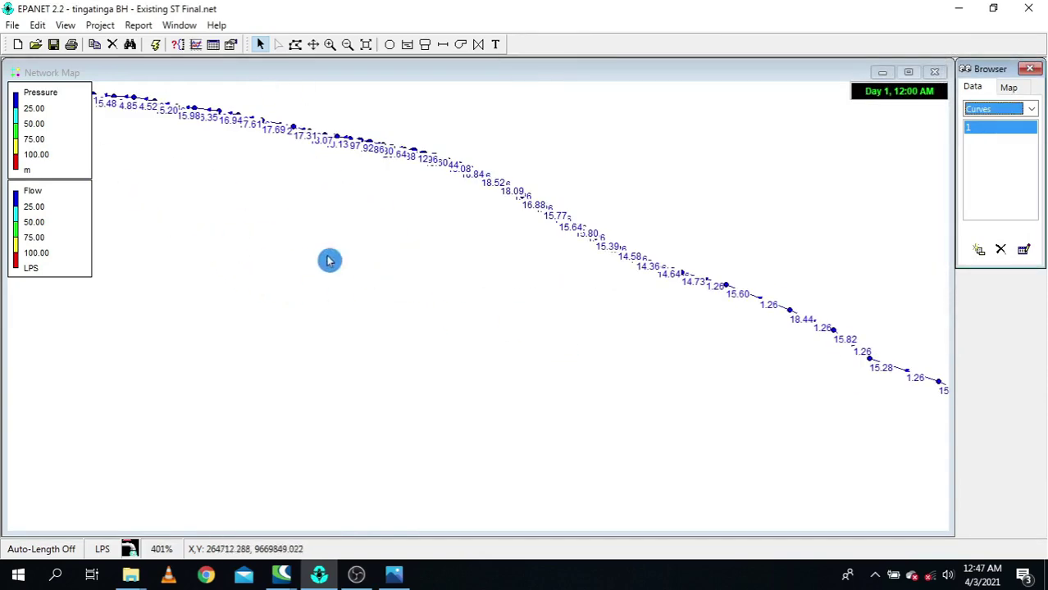
pyautogui.scroll(-2, 327, 267)
pyautogui.scroll(1, 229, 274)
pyautogui.scroll(-2, 334, 277)
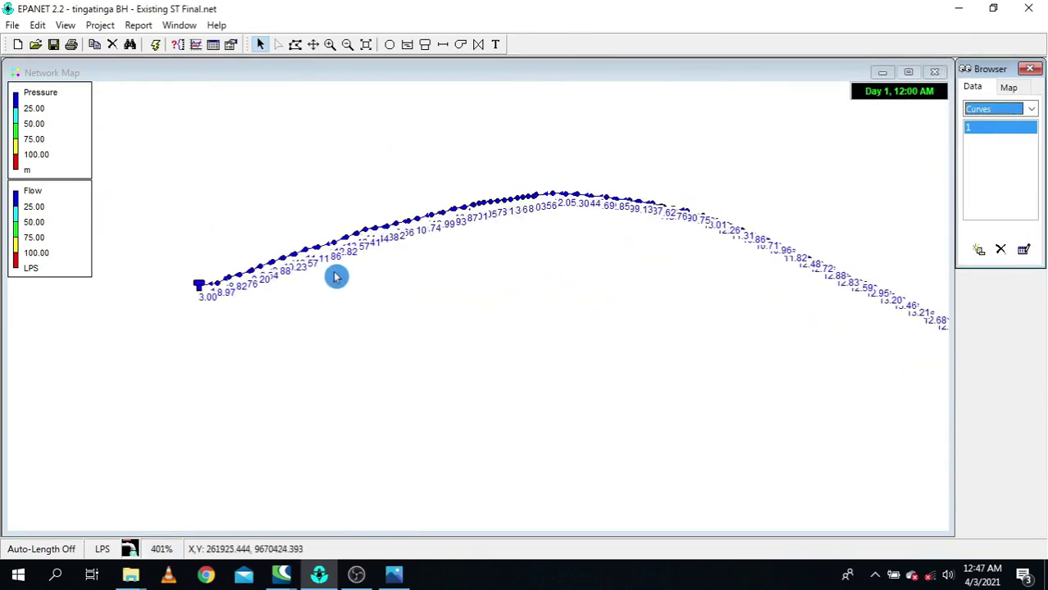
pyautogui.scroll(4, 414, 326)
pyautogui.scroll(1, 529, 264)
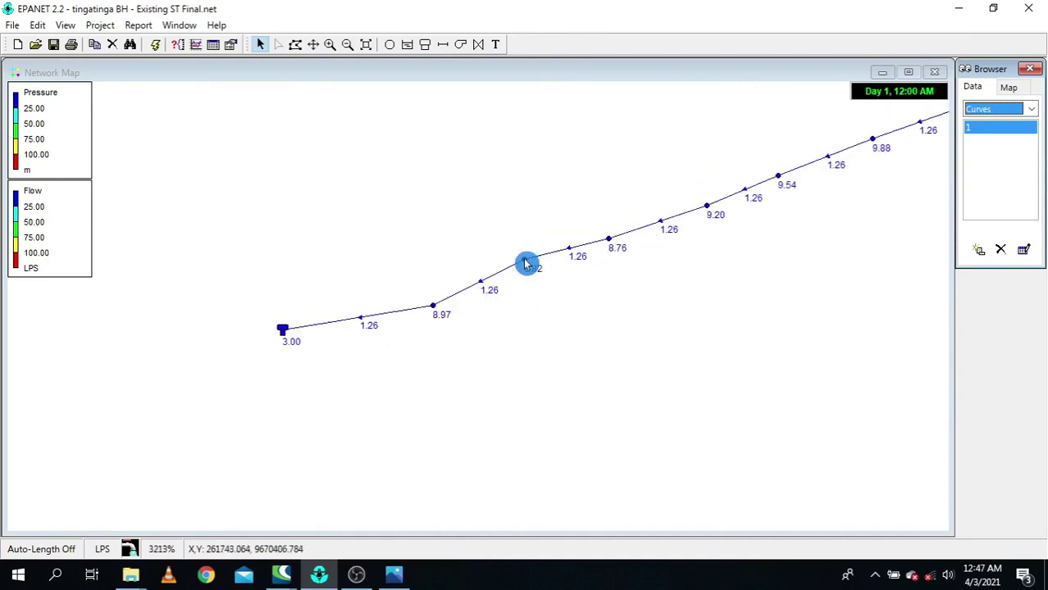
pyautogui.scroll(1, 464, 300)
pyautogui.scroll(-1, 379, 372)
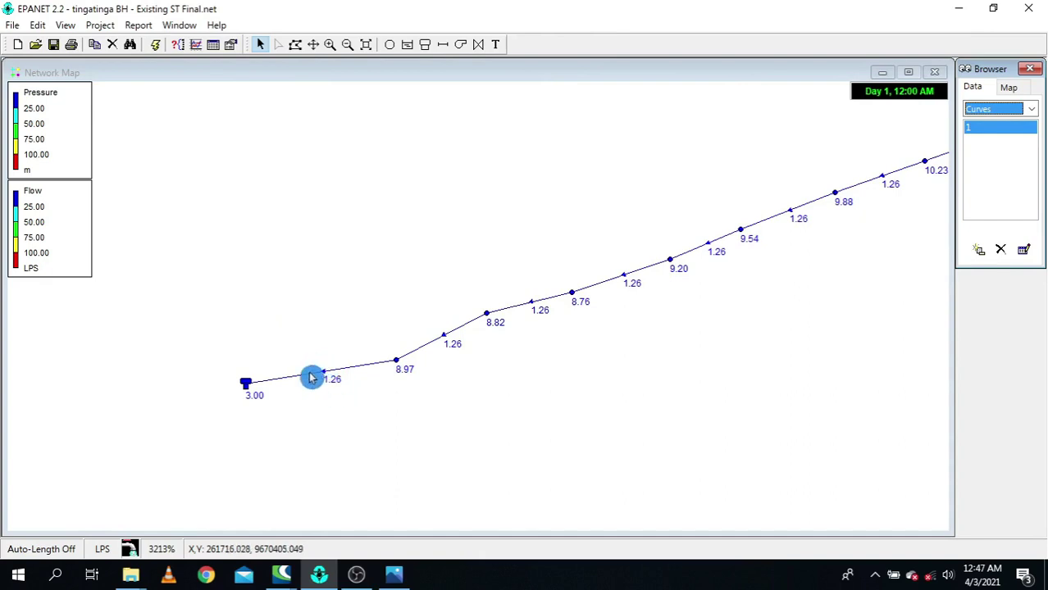
# - Trace the pressures and flows from the tank back along the pipeline to the pump and reservoir
pyautogui.scroll(-2, 329, 382)
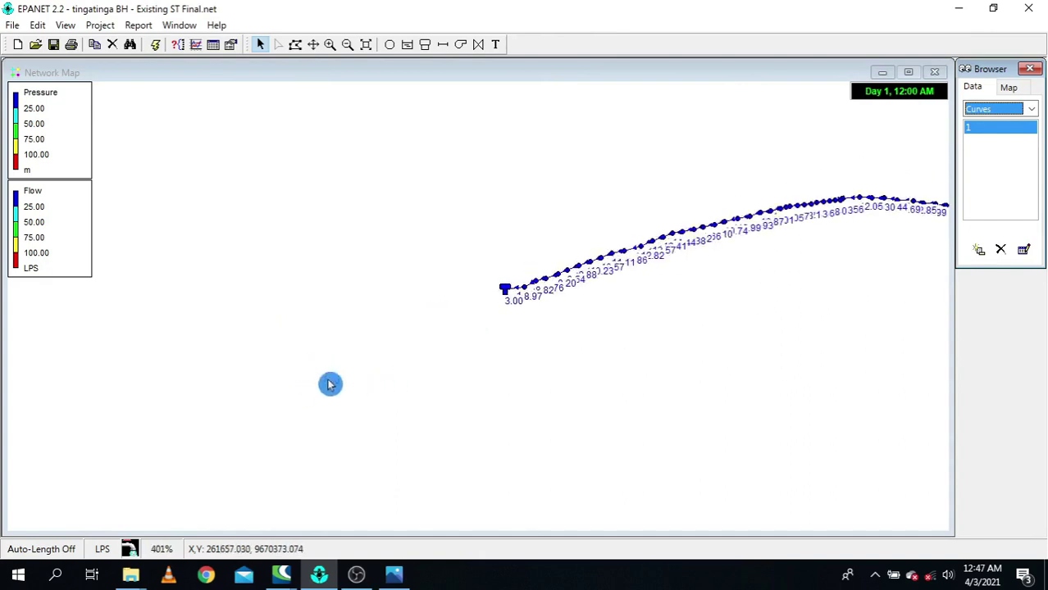
pyautogui.scroll(-2, 868, 307)
pyautogui.scroll(2, 743, 381)
pyautogui.scroll(1, 557, 296)
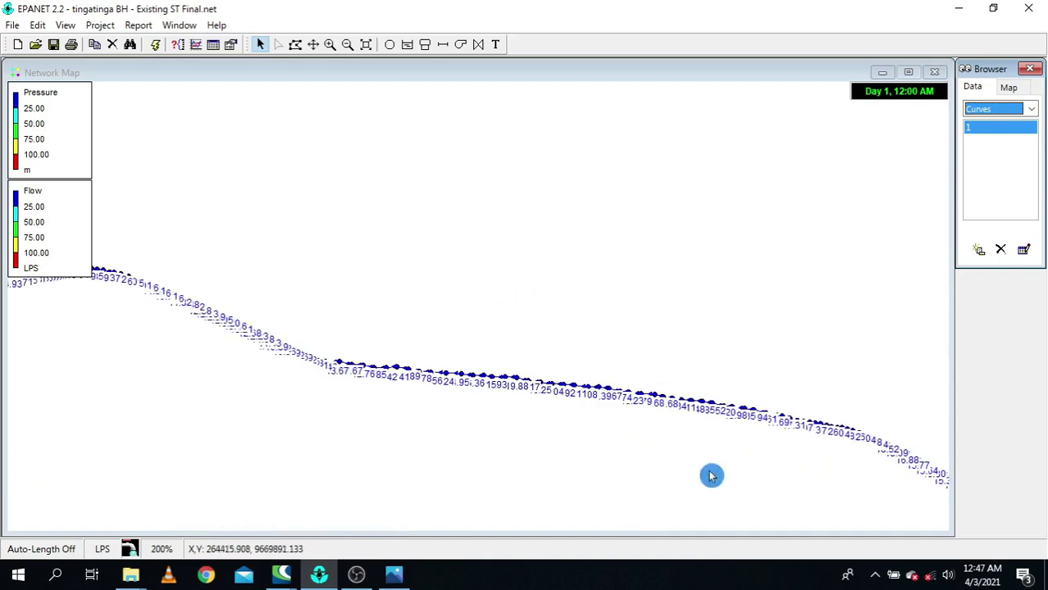
pyautogui.scroll(1, 798, 405)
pyautogui.scroll(-3, 691, 411)
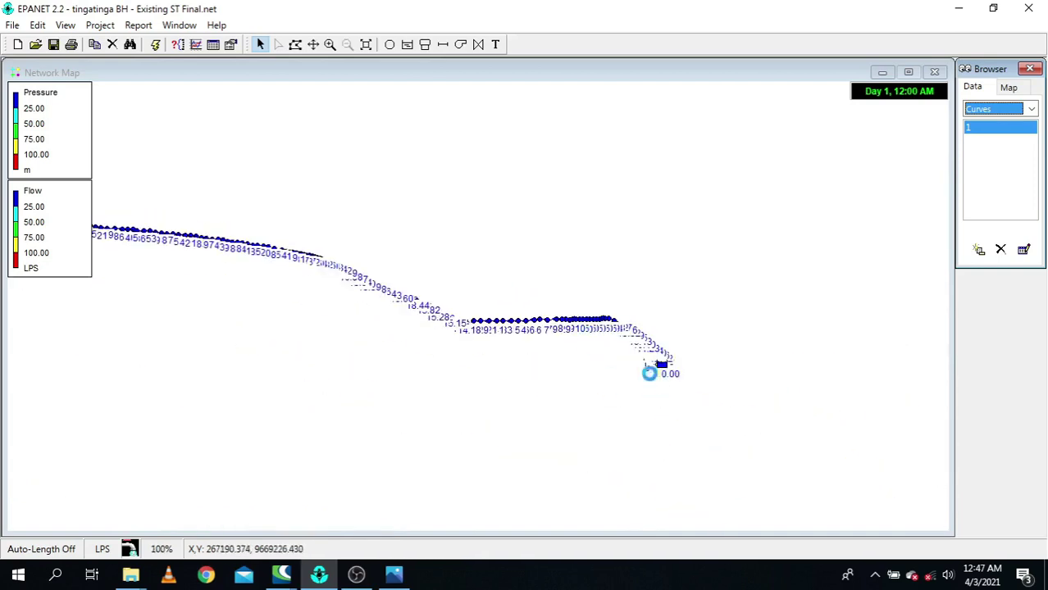
pyautogui.scroll(3, 653, 377)
pyautogui.scroll(1, 380, 276)
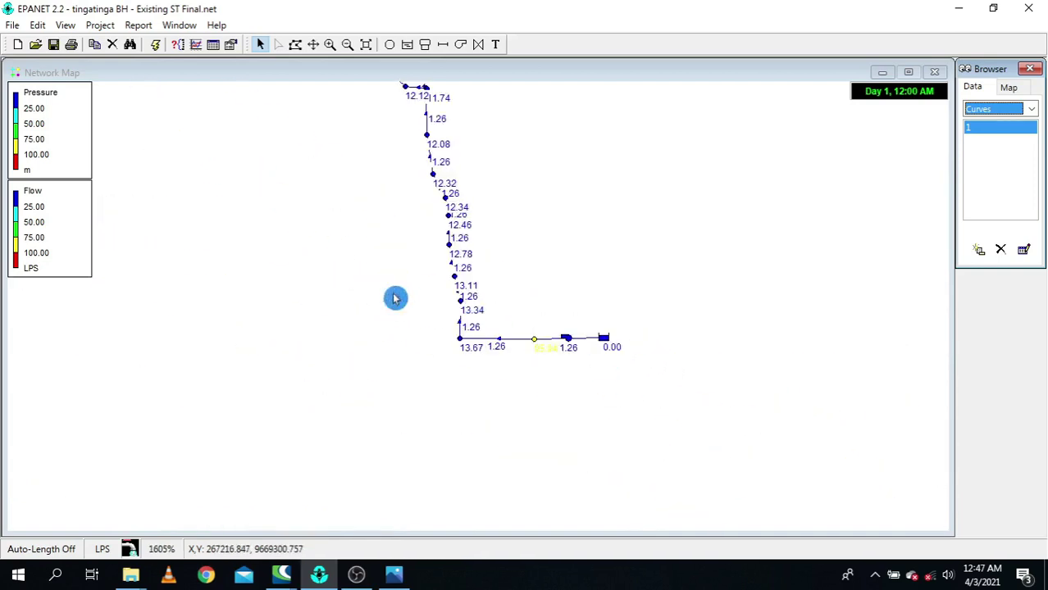
pyautogui.scroll(2, 515, 343)
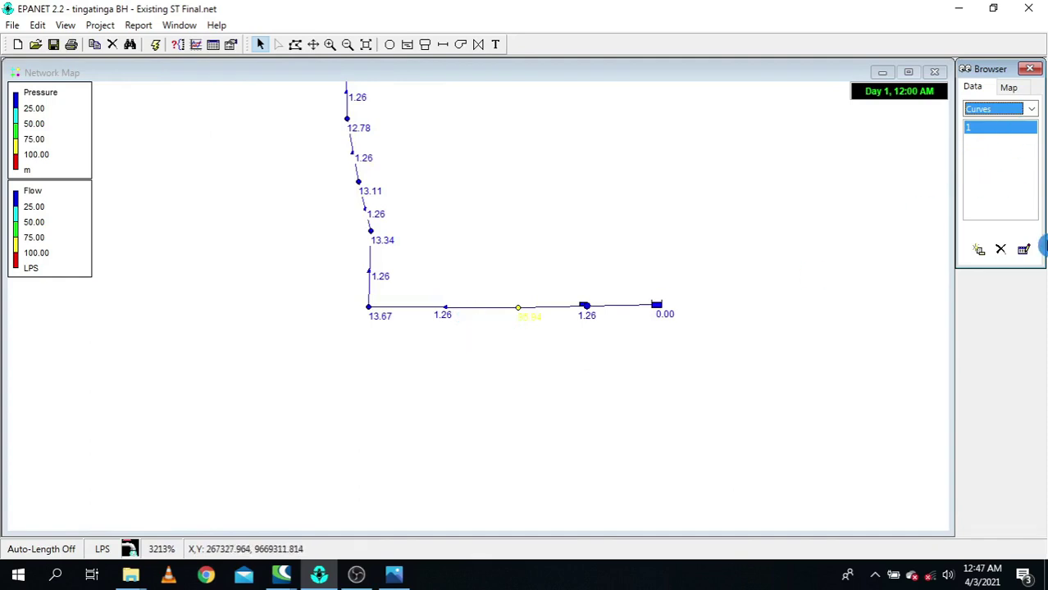
# - Set the design head of pump curve 1 to 95 m and rerun the hydraulic analysis
pyautogui.click(1027, 252)
pyautogui.moveTo(533, 154); pyautogui.dragTo(893, 166)
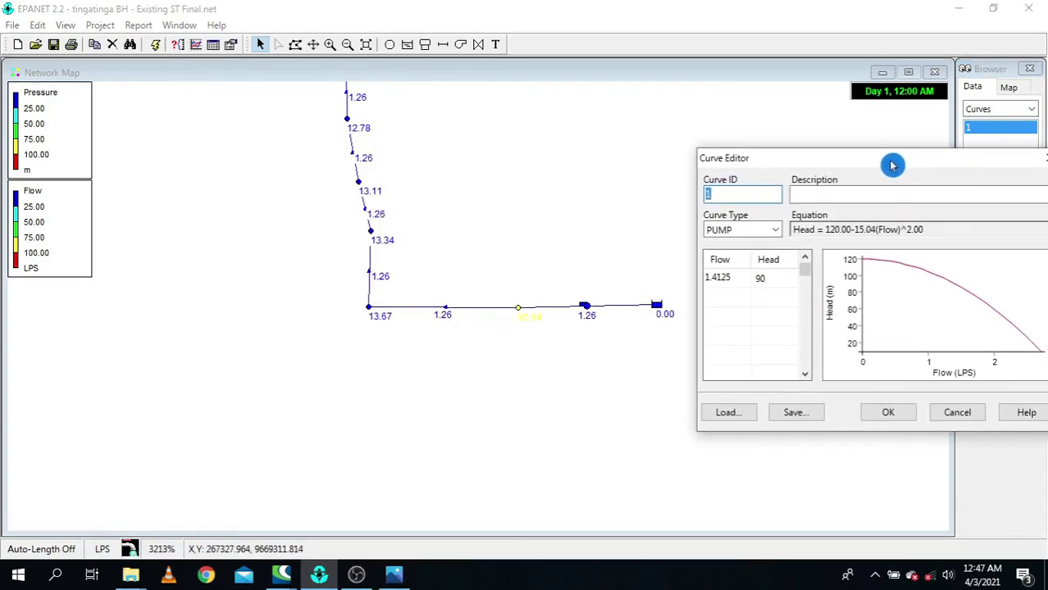
pyautogui.click(775, 279)
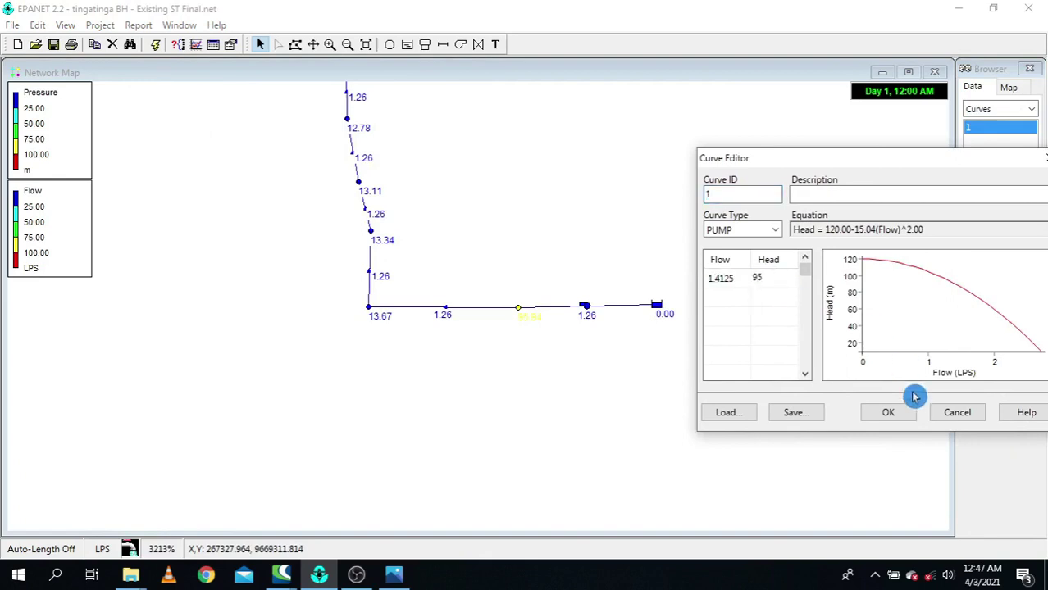
pyautogui.click(902, 415)
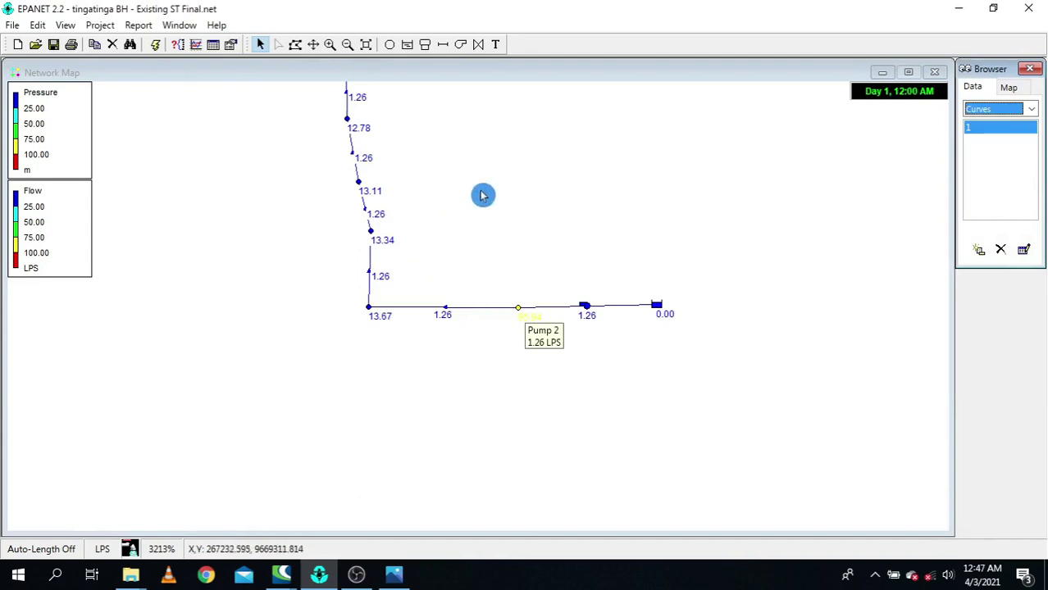
pyautogui.click(155, 44)
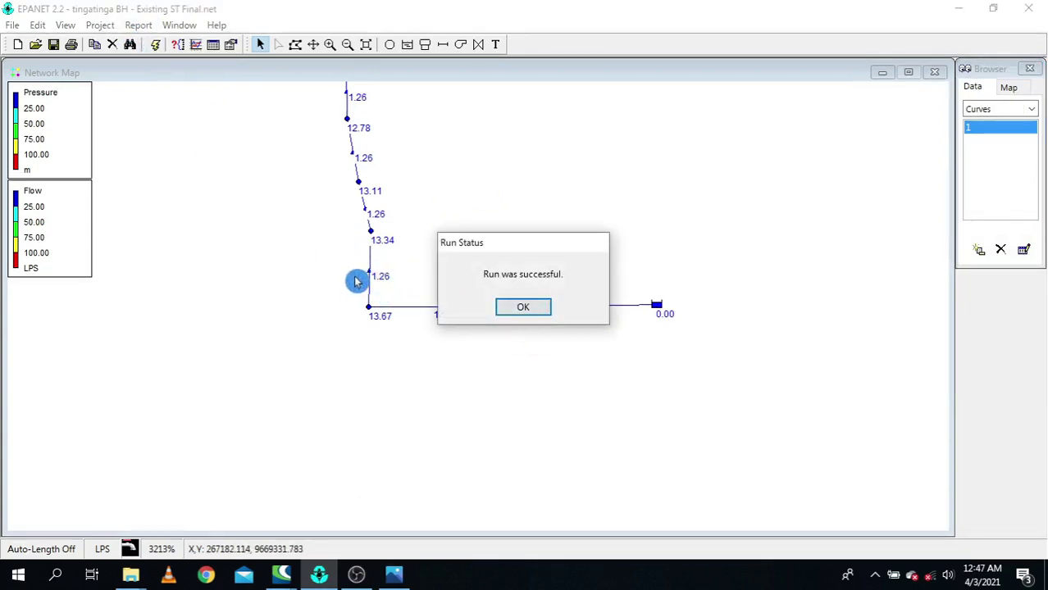
pyautogui.click(511, 307)
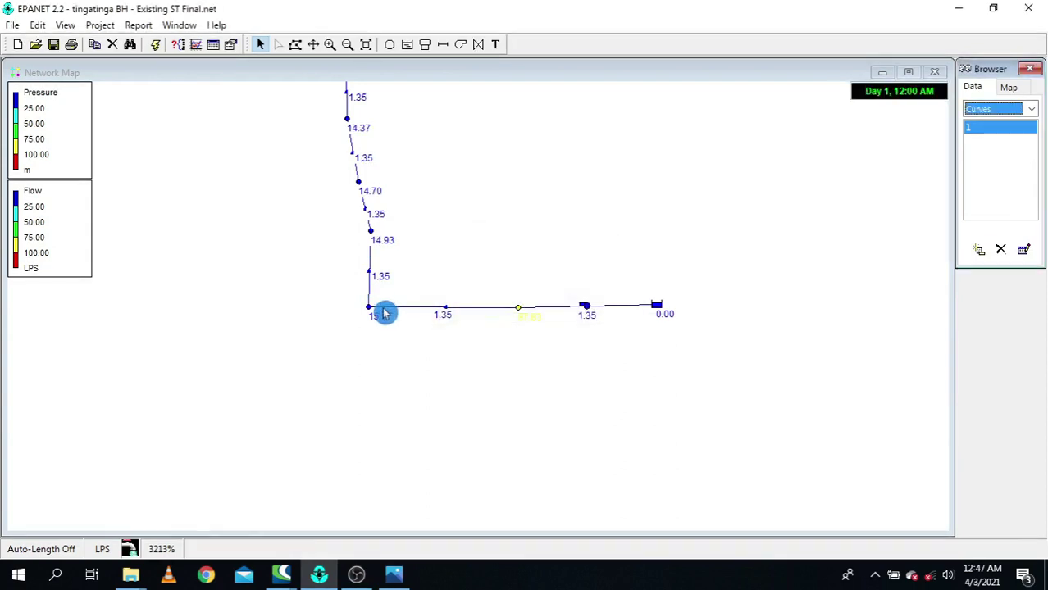
# - Set the design head of pump curve 1 to 100 m and rerun the hydraulic analysis
pyautogui.moveTo(385, 286)
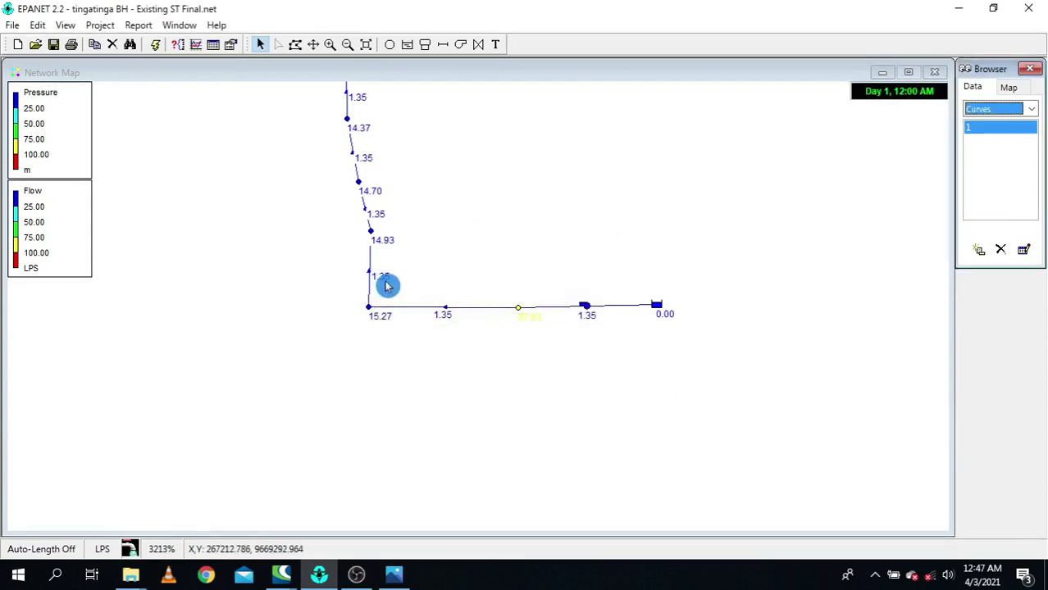
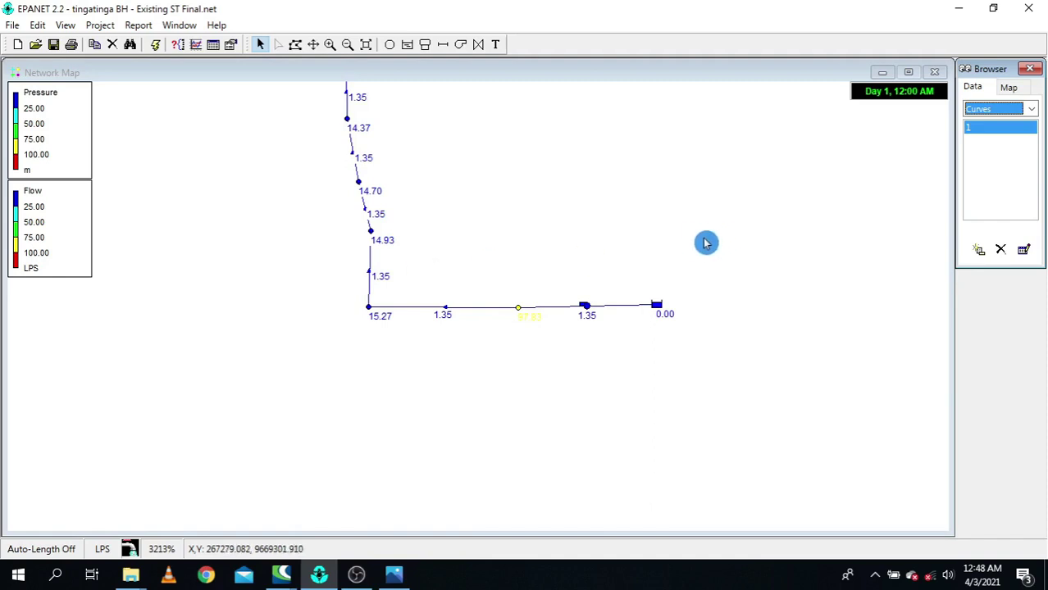
pyautogui.click(1024, 250)
pyautogui.moveTo(557, 153); pyautogui.dragTo(899, 133)
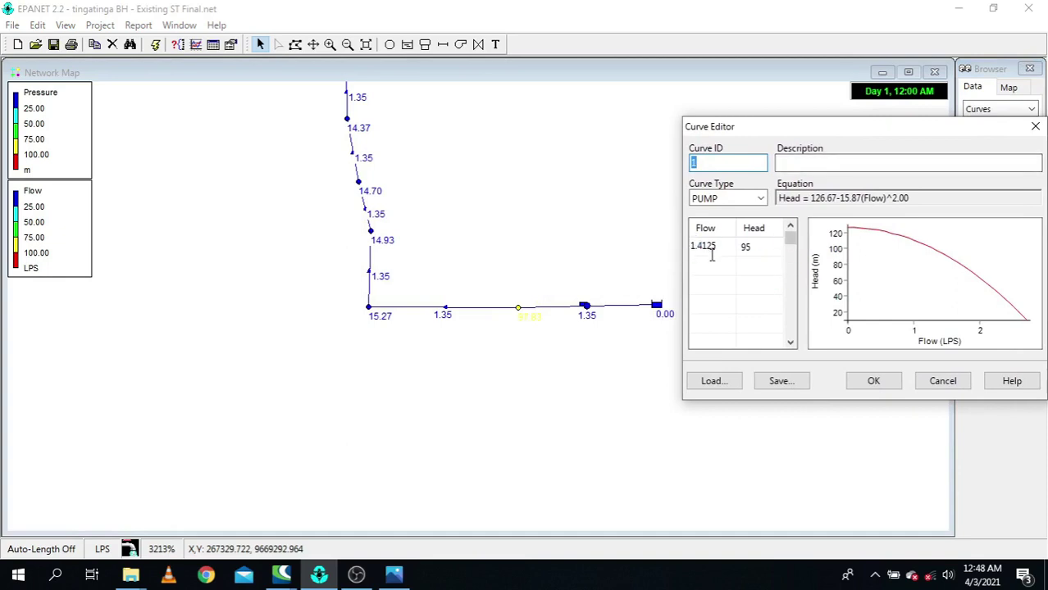
pyautogui.click(767, 249)
pyautogui.moveTo(768, 247); pyautogui.dragTo(716, 256)
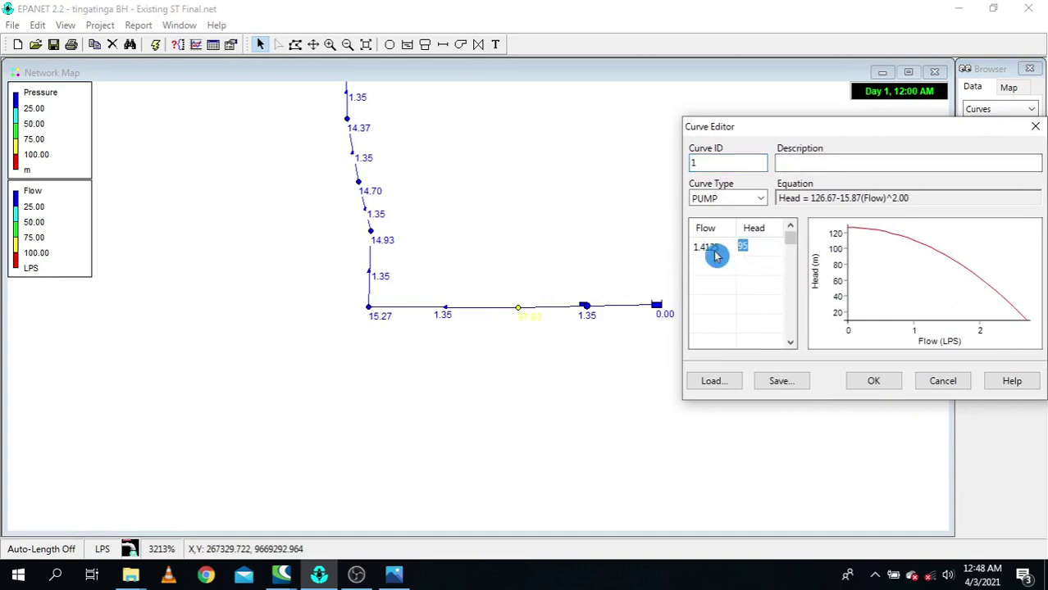
pyautogui.write('100')
pyautogui.click(873, 382)
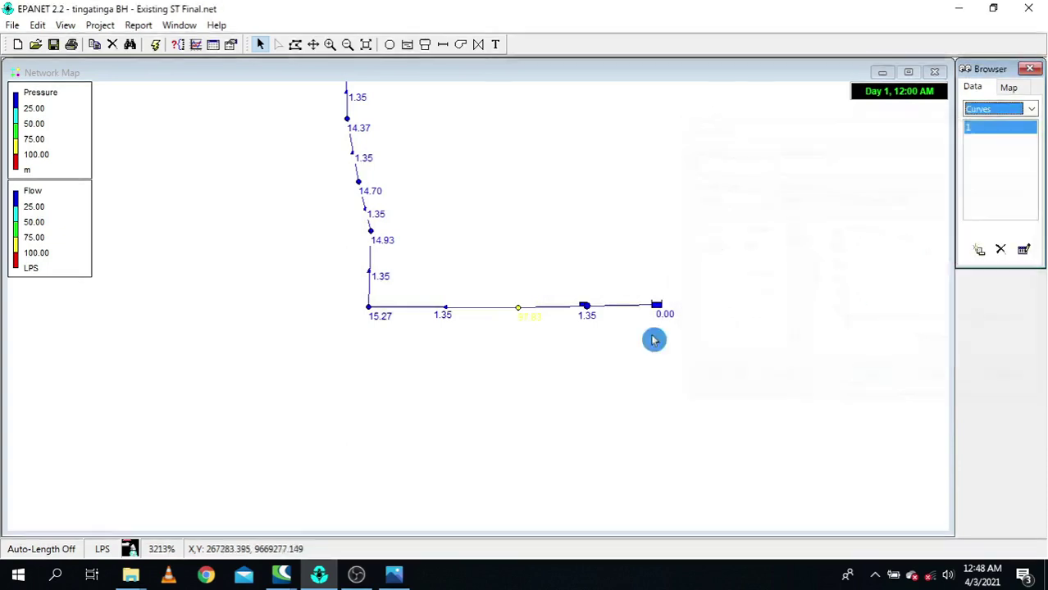
pyautogui.click(160, 48)
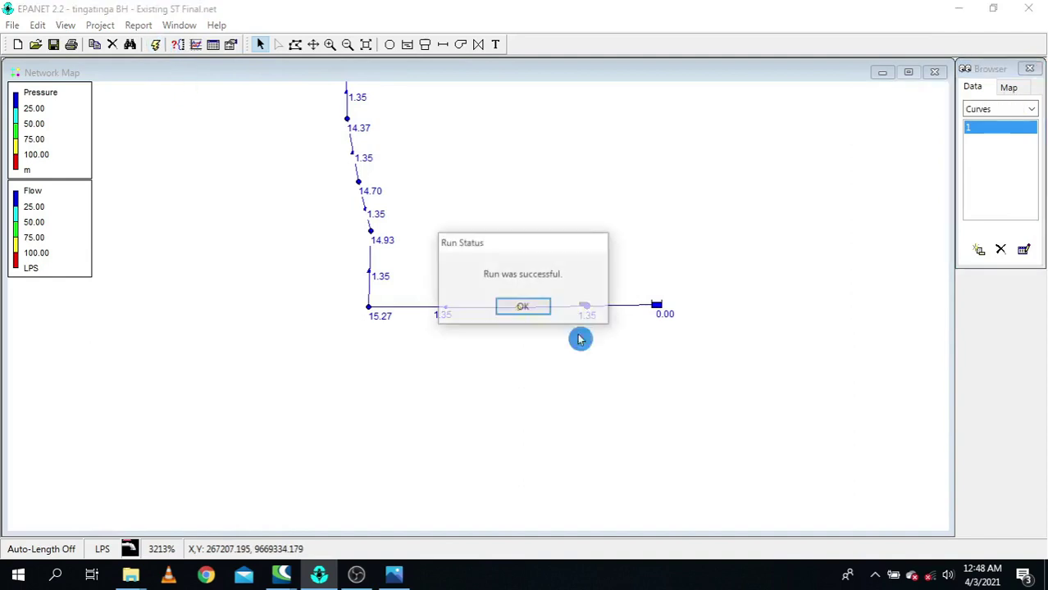
pyautogui.click(527, 307)
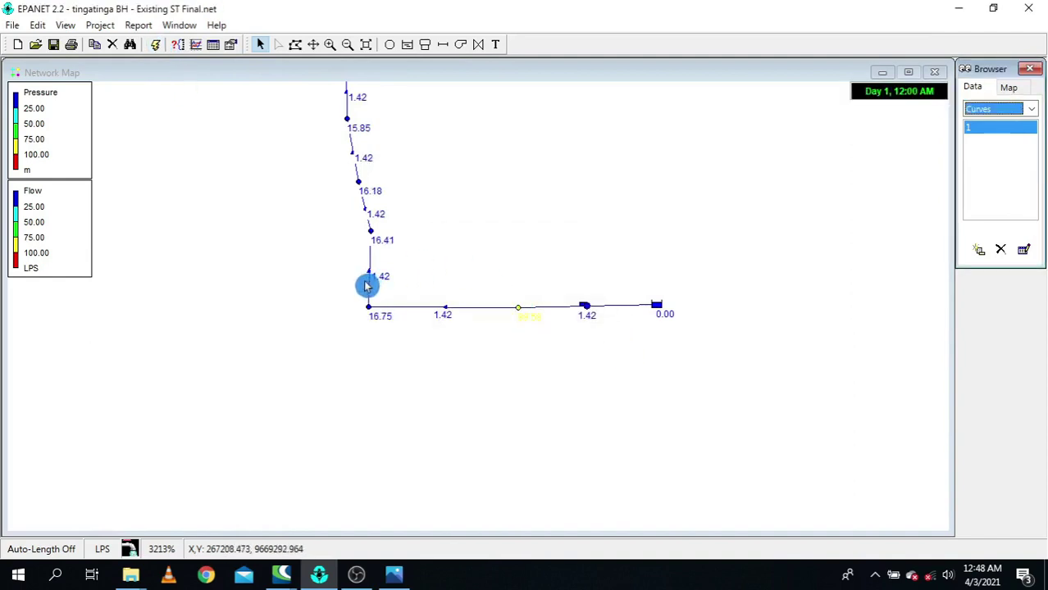
# - Examine the recalculated node pressures and pipe flows along the pipeline up to the tank
pyautogui.scroll(2, 379, 279)
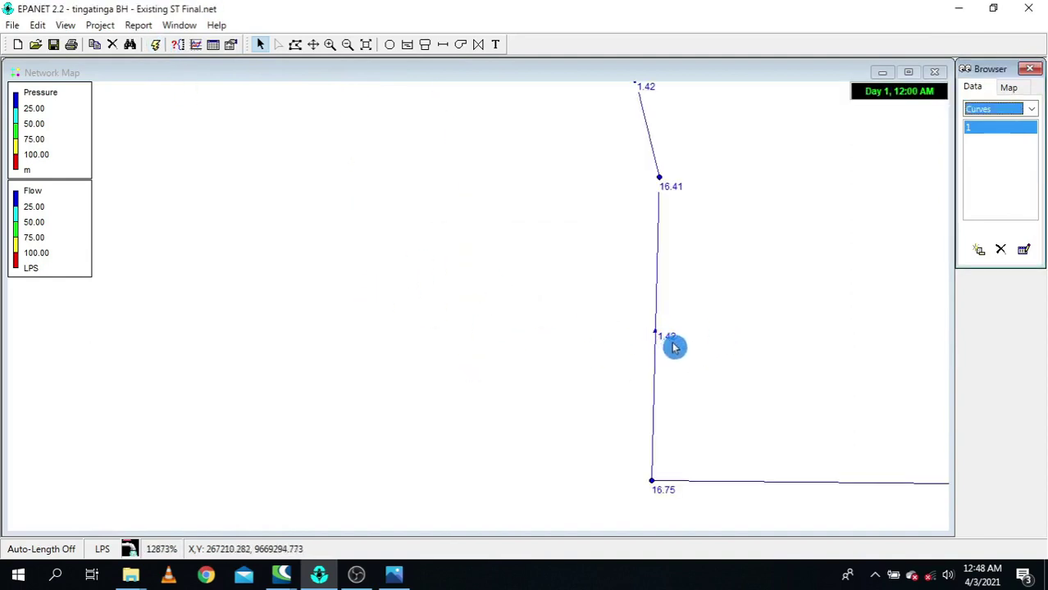
pyautogui.scroll(-4, 678, 346)
pyautogui.scroll(-3, 678, 345)
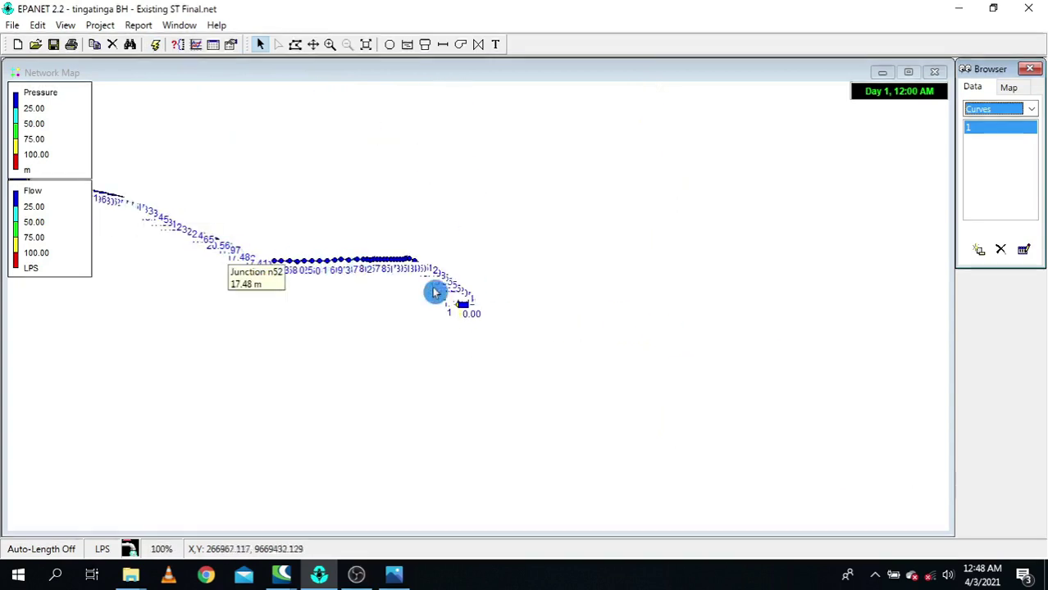
pyautogui.scroll(3, 297, 271)
pyautogui.scroll(-2, 541, 302)
pyautogui.scroll(2, 82, 240)
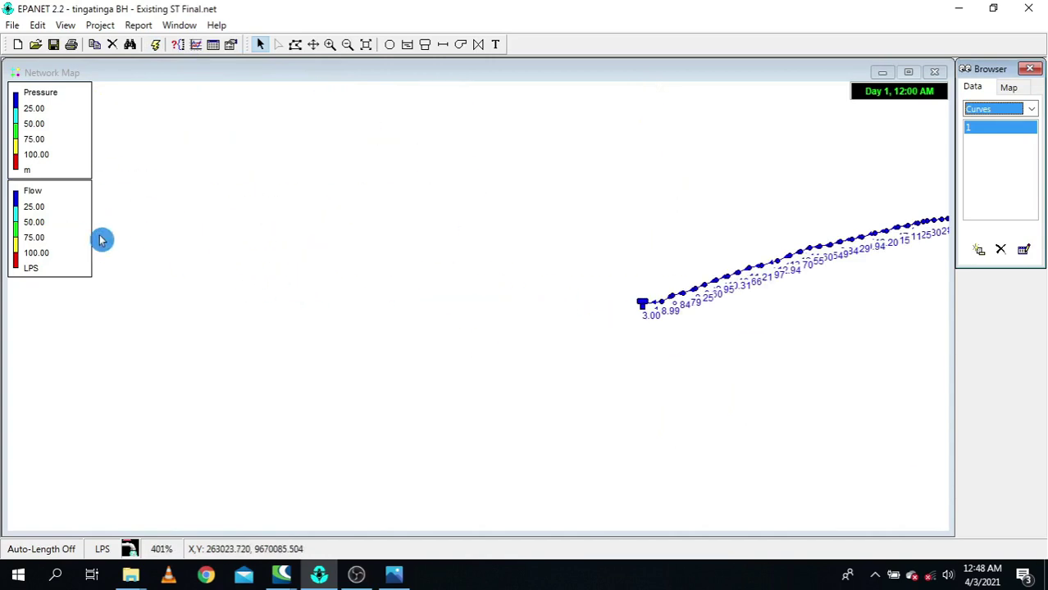
pyautogui.scroll(1, 686, 307)
pyautogui.scroll(4, 437, 309)
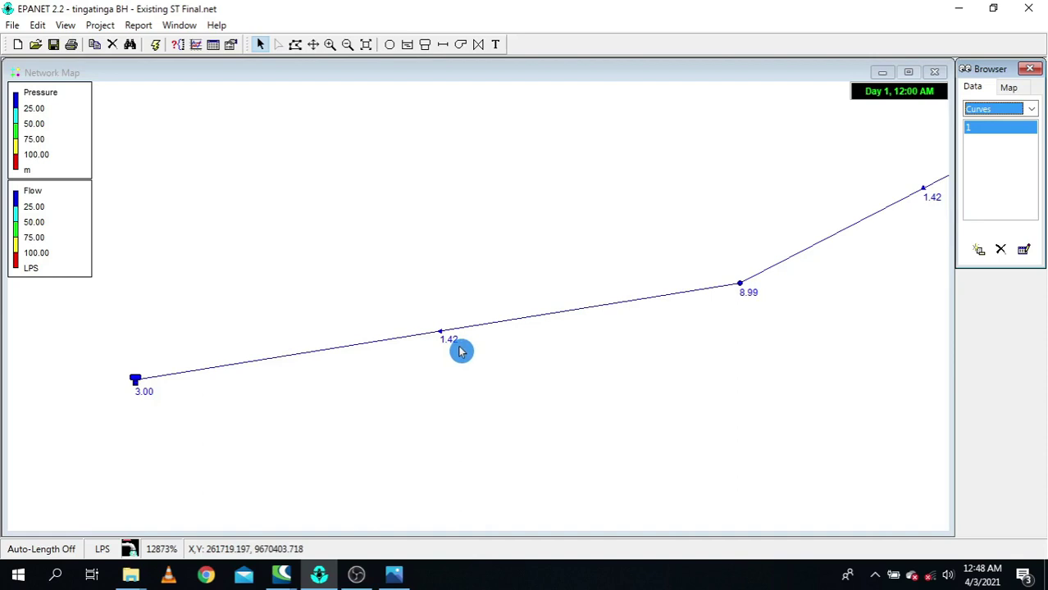
# - Follow the recalculated pressures and flows from the tank back to the pump and reservoir
pyautogui.scroll(-1, 388, 350)
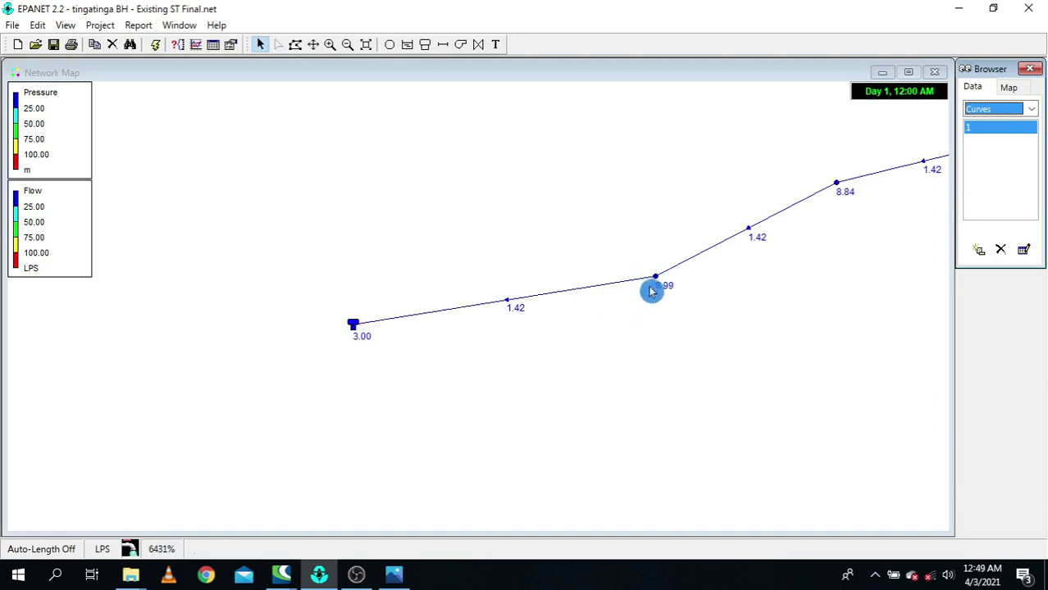
pyautogui.scroll(-6, 496, 321)
pyautogui.scroll(1, 662, 321)
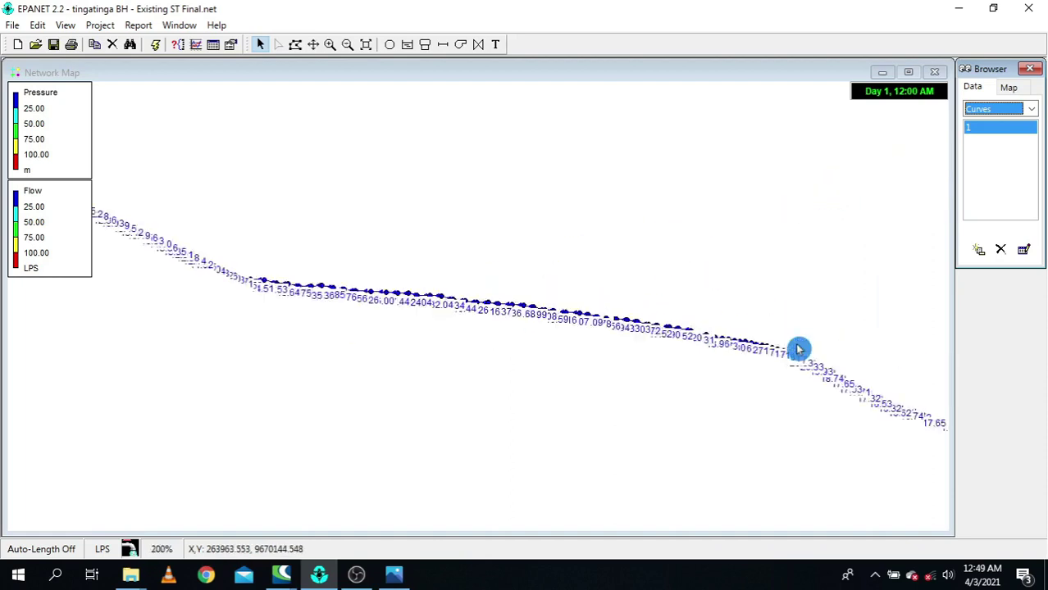
pyautogui.scroll(-1, 722, 400)
pyautogui.scroll(3, 414, 288)
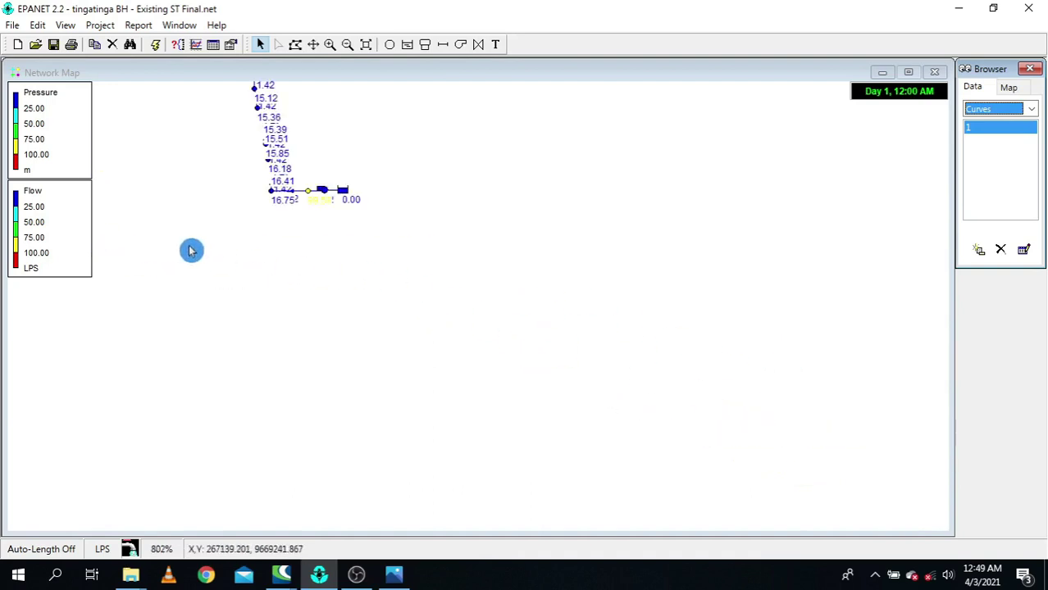
pyautogui.scroll(2, 475, 266)
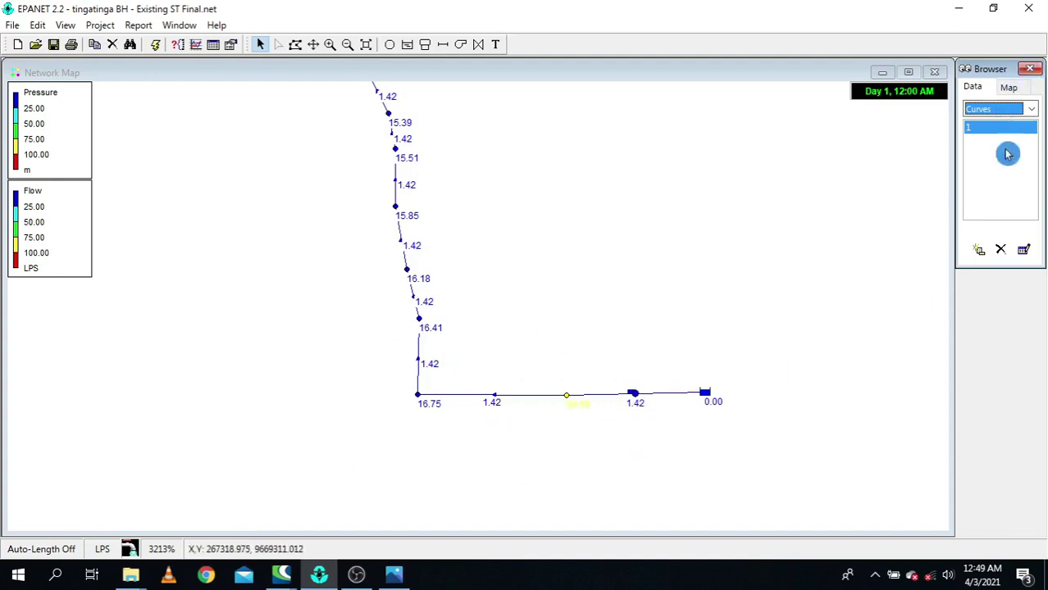
# - Compare the design flow of pump curve 1 with the pipe flows on the map, leaving the curve unedited
pyautogui.click(1023, 250)
pyautogui.moveTo(565, 146); pyautogui.dragTo(830, 42)
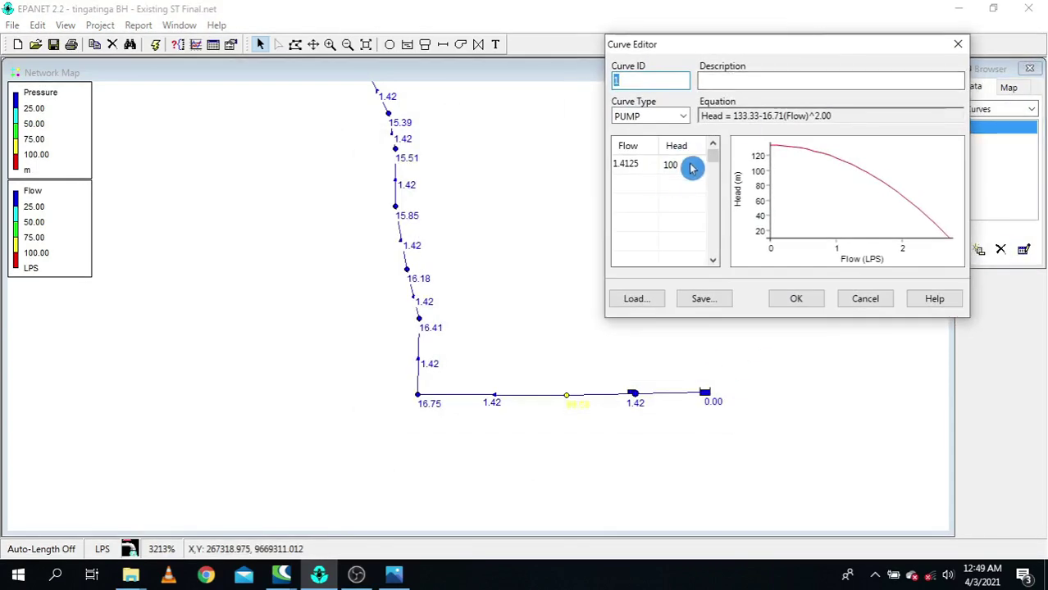
pyautogui.click(630, 164)
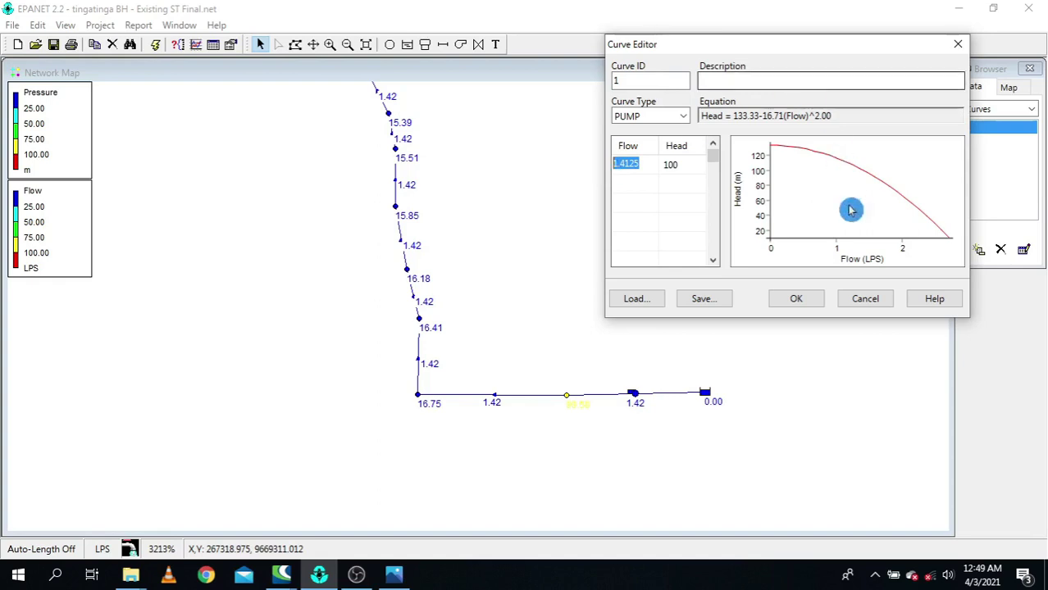
pyautogui.click(866, 298)
# - Display Velocity on the map links and examine it in the pipes near the pump
pyautogui.click(1009, 87)
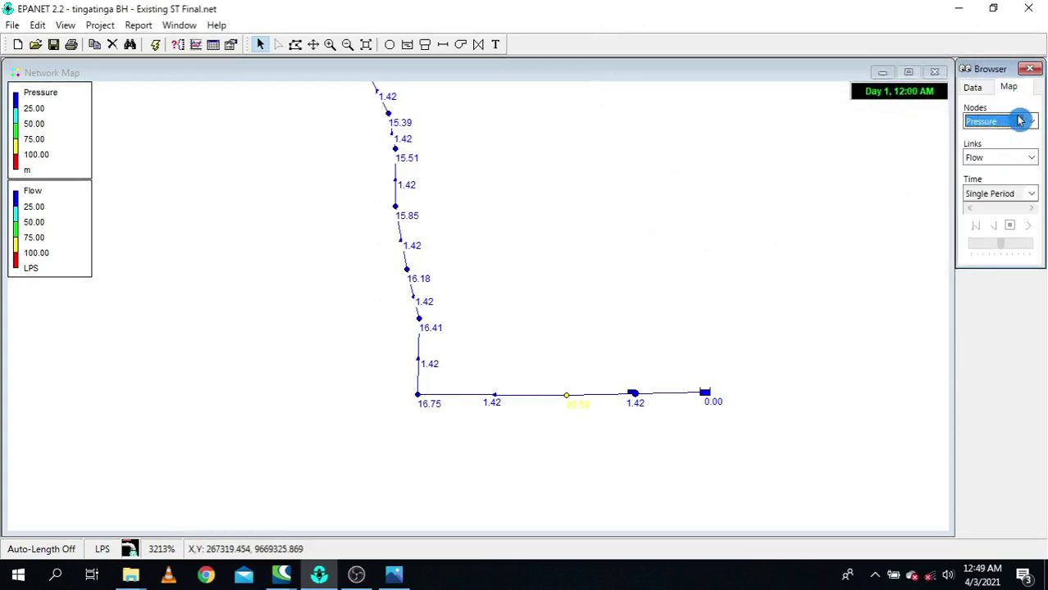
pyautogui.click(1020, 158)
pyautogui.click(993, 217)
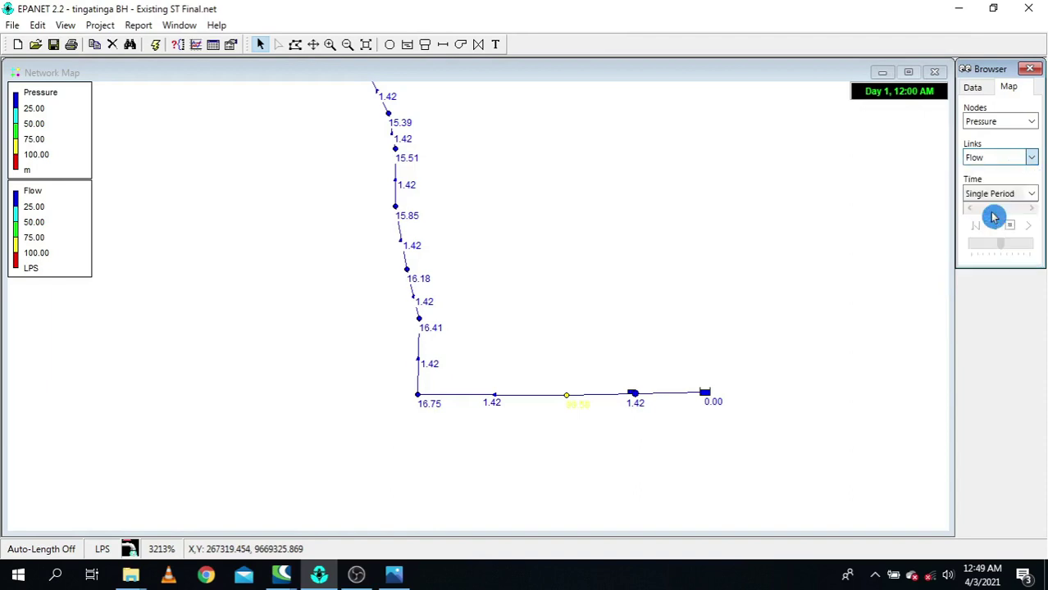
pyautogui.press('Down')
pyautogui.scroll(1, 421, 316)
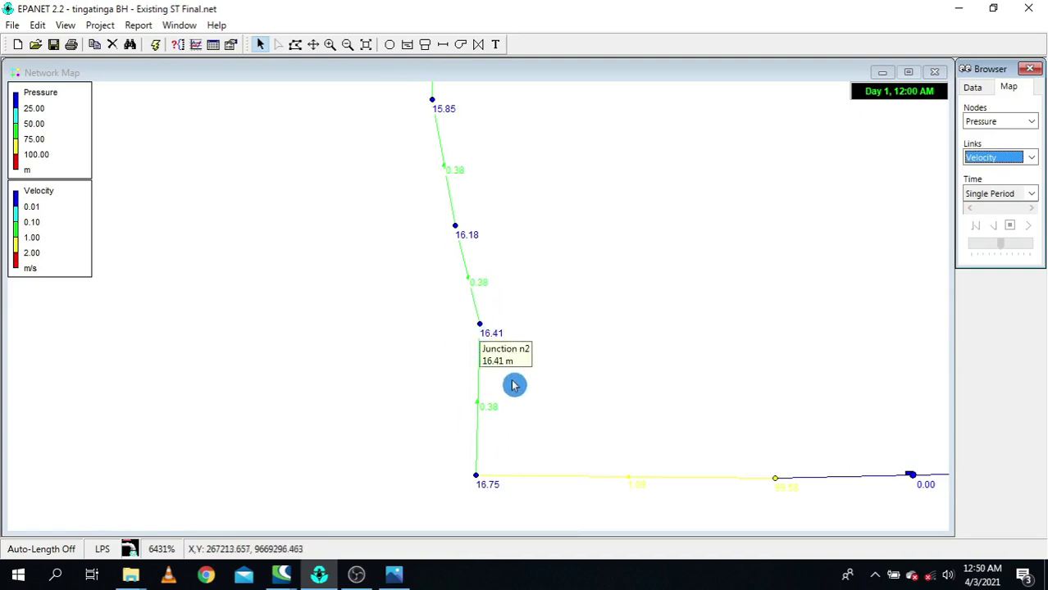
# - Display Unit Headloss on the map links to examine it, and switch the link display back to Flow
pyautogui.click(1006, 158)
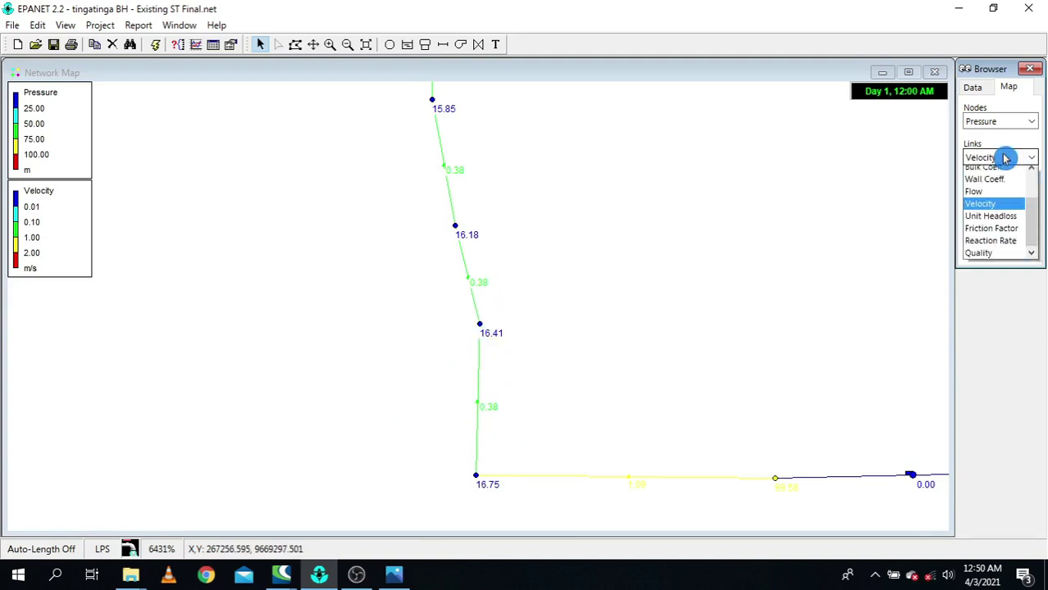
pyautogui.click(992, 222)
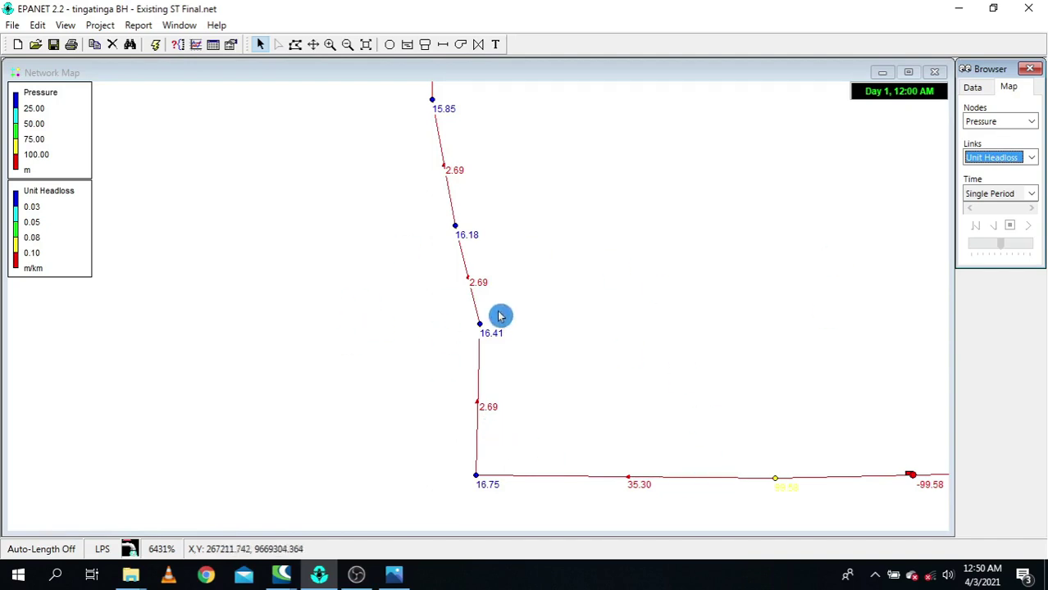
pyautogui.click(1029, 160)
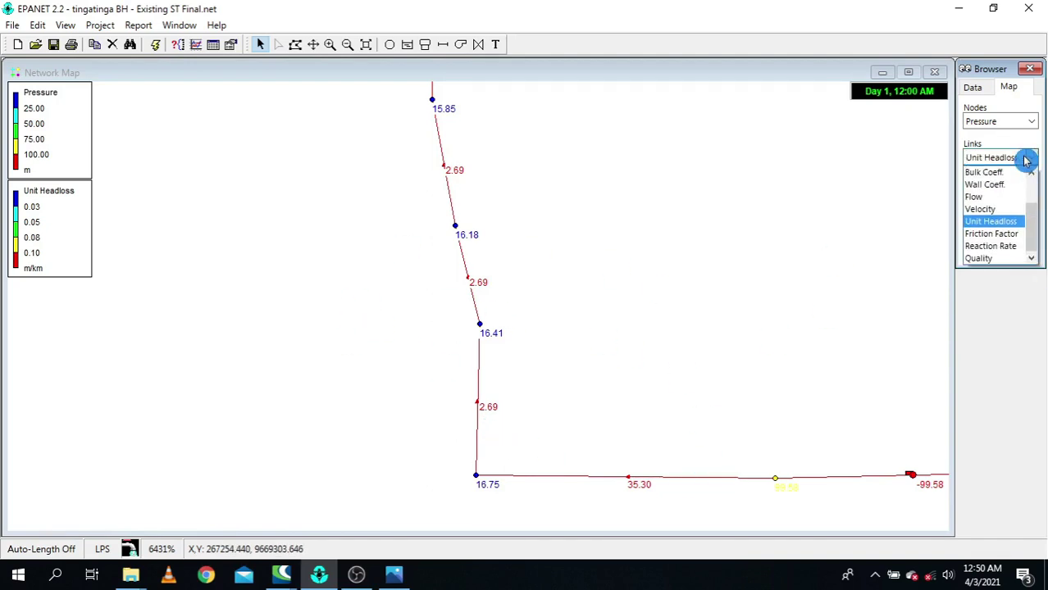
pyautogui.click(992, 197)
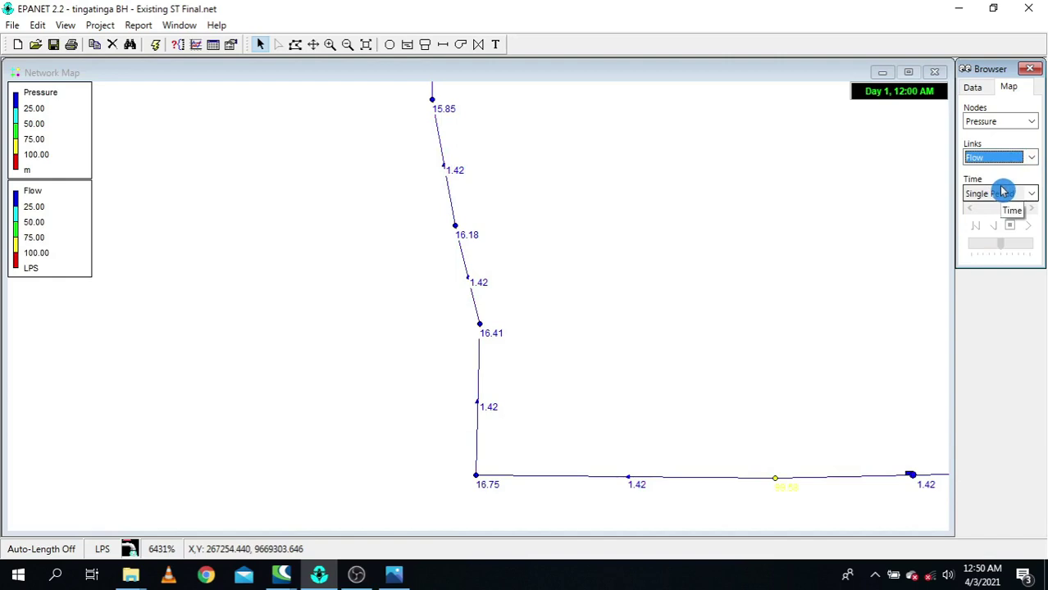
# - Check the head and flow of pump curve 1 against the map results, and cancel without editing the curve
pyautogui.click(983, 88)
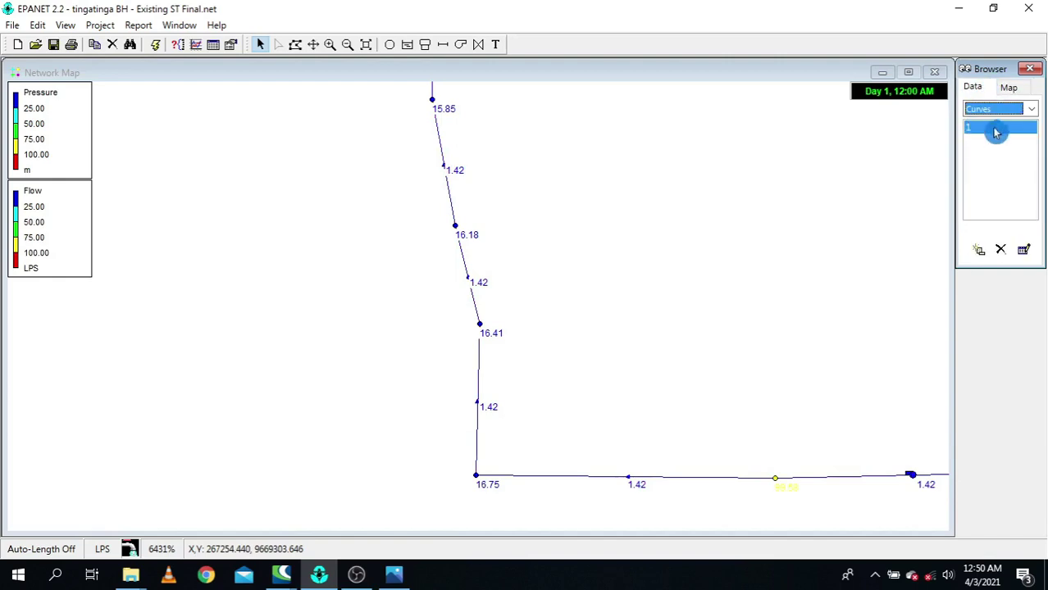
pyautogui.click(1023, 250)
pyautogui.doubleClick(430, 272)
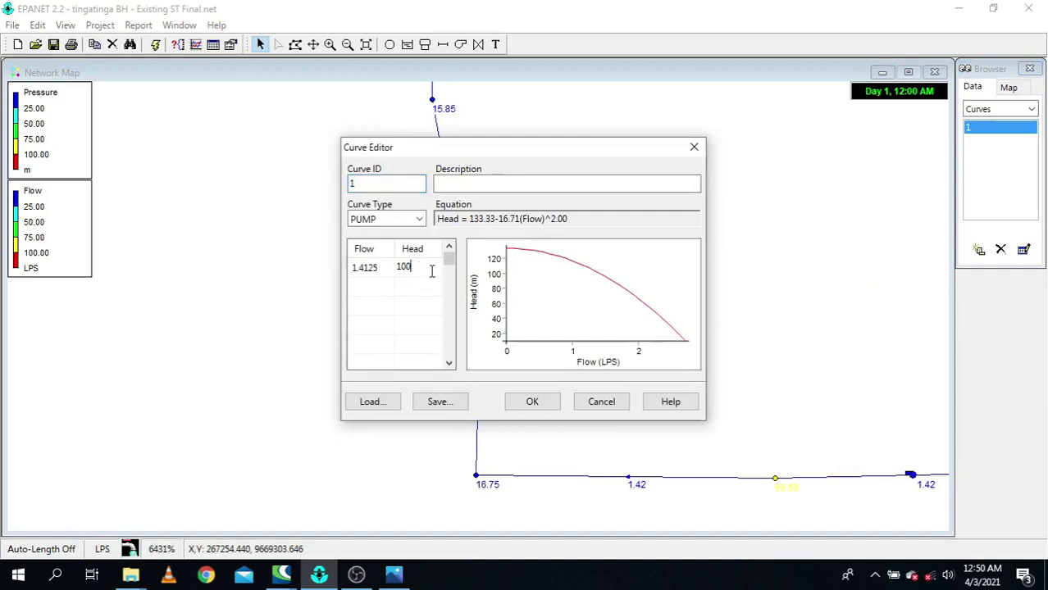
pyautogui.moveTo(432, 271)
pyautogui.mouseDown()
pyautogui.moveTo(319, 264)
pyautogui.moveTo(316, 273)
pyautogui.moveTo(415, 270)
pyautogui.mouseUp()
pyautogui.doubleClick(381, 269)
pyautogui.moveTo(383, 269); pyautogui.dragTo(315, 267)
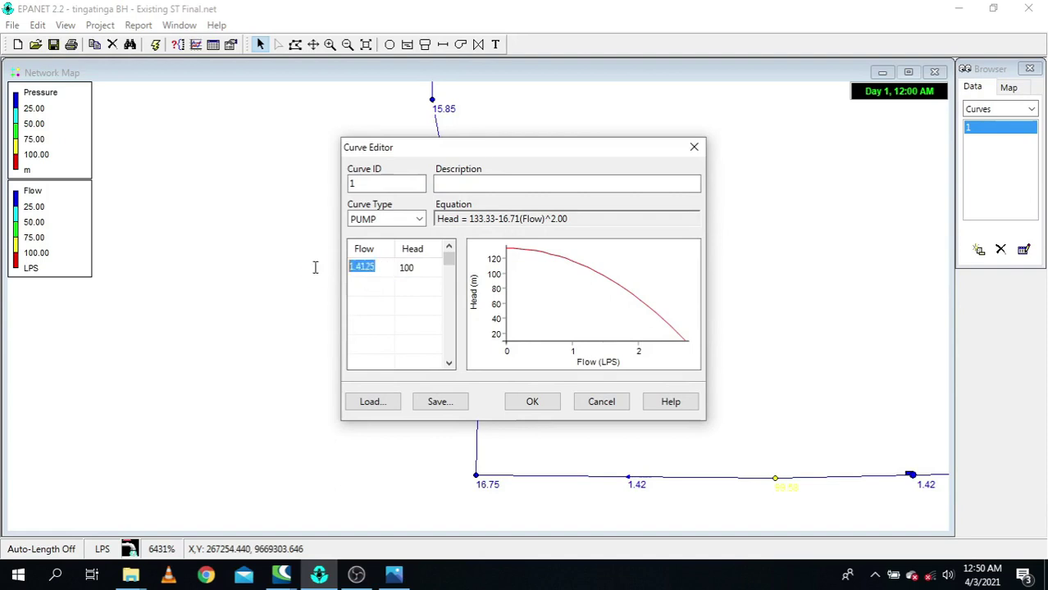
pyautogui.click(603, 402)
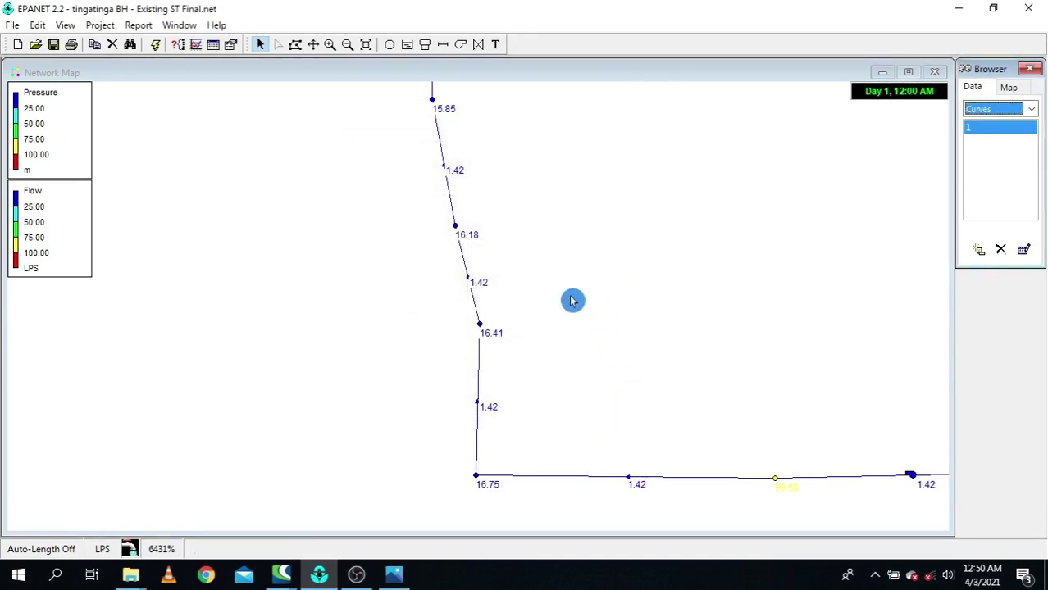
pyautogui.scroll(-1, 572, 301)
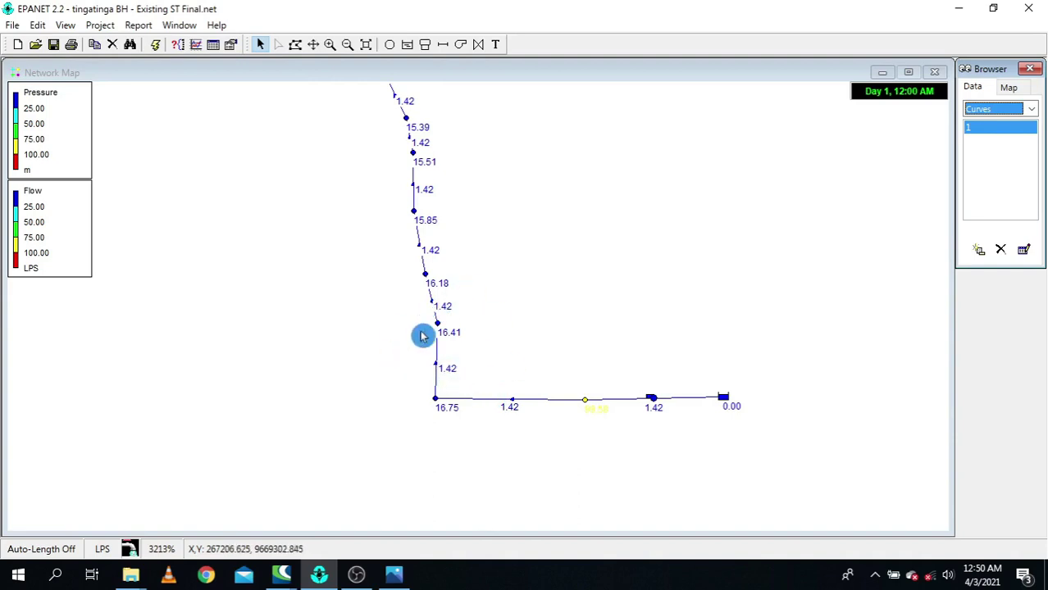
pyautogui.moveTo(441, 349)
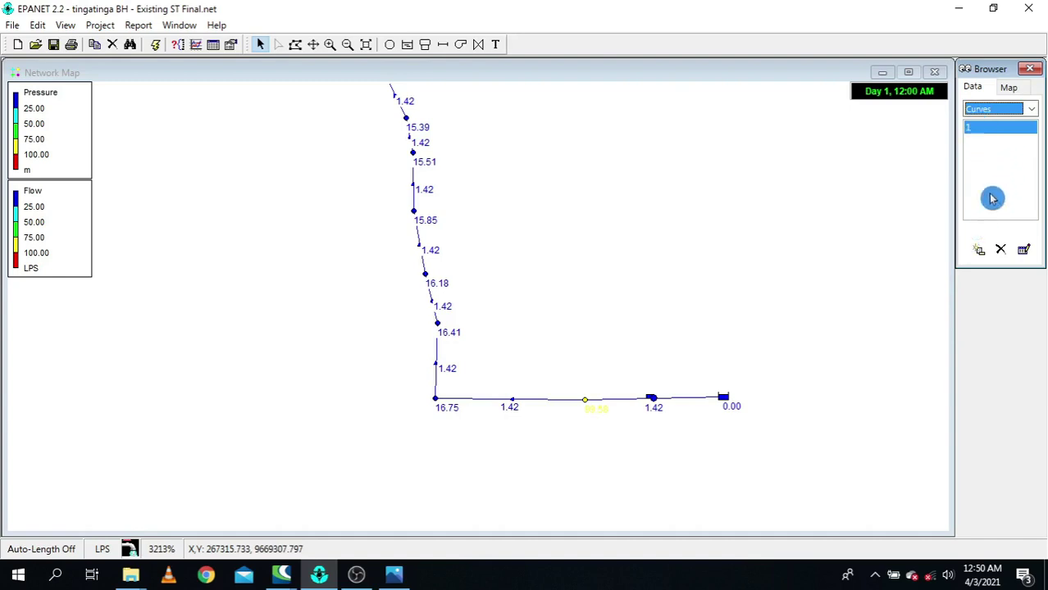
# - Add a pump curve with ID 2 and enter its design point with a flow of 1.4 LPS
pyautogui.click(980, 255)
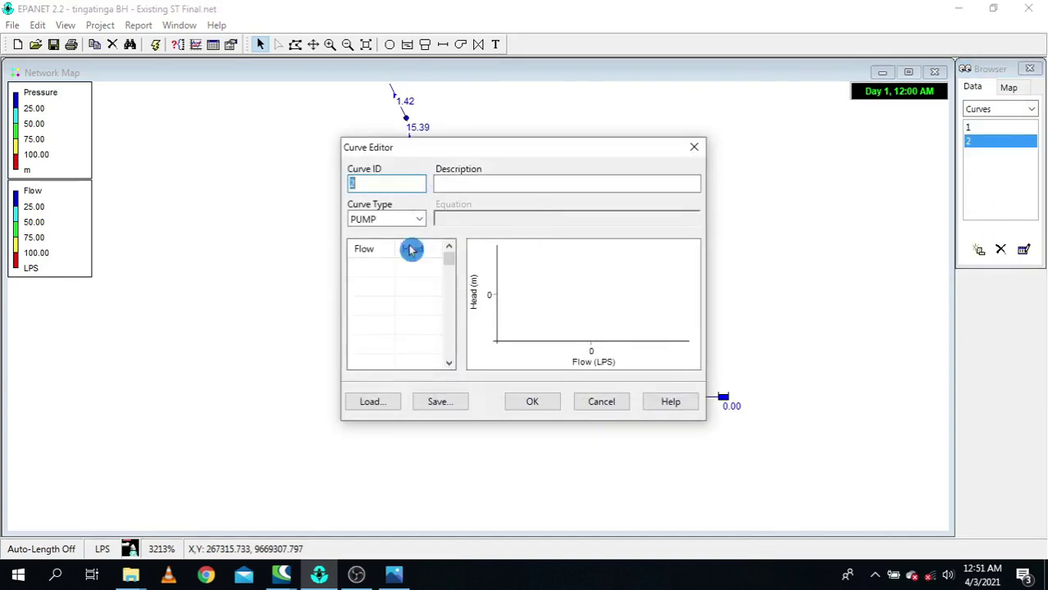
pyautogui.moveTo(492, 151); pyautogui.dragTo(799, 99)
pyautogui.click(688, 213)
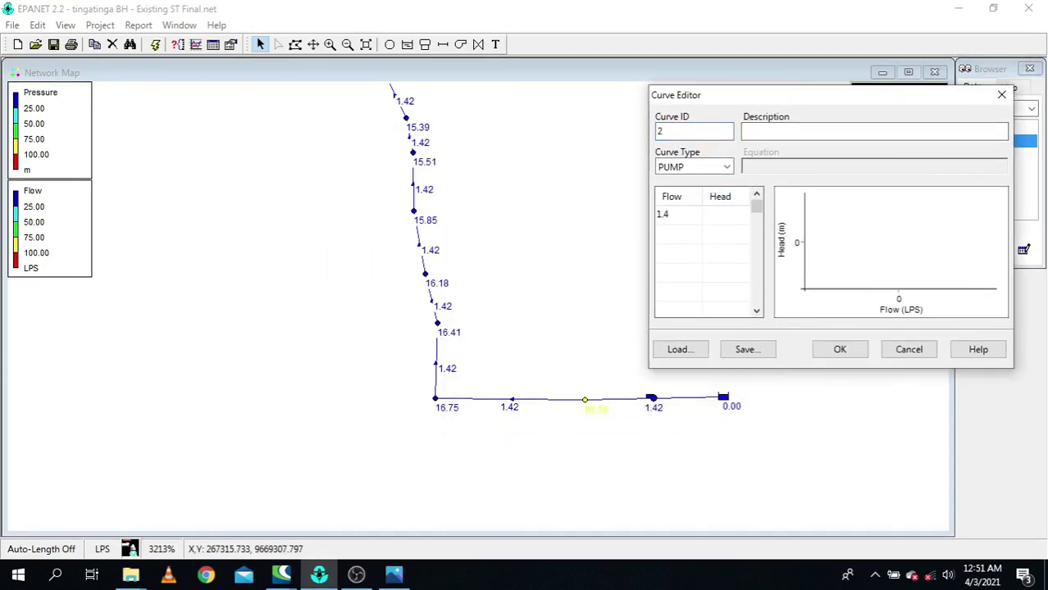
pyautogui.press('Tab')
pyautogui.click(856, 351)
# - Assign pump curve 2 to the pump beside the reservoir
pyautogui.scroll(1, 668, 416)
pyautogui.scroll(1, 447, 296)
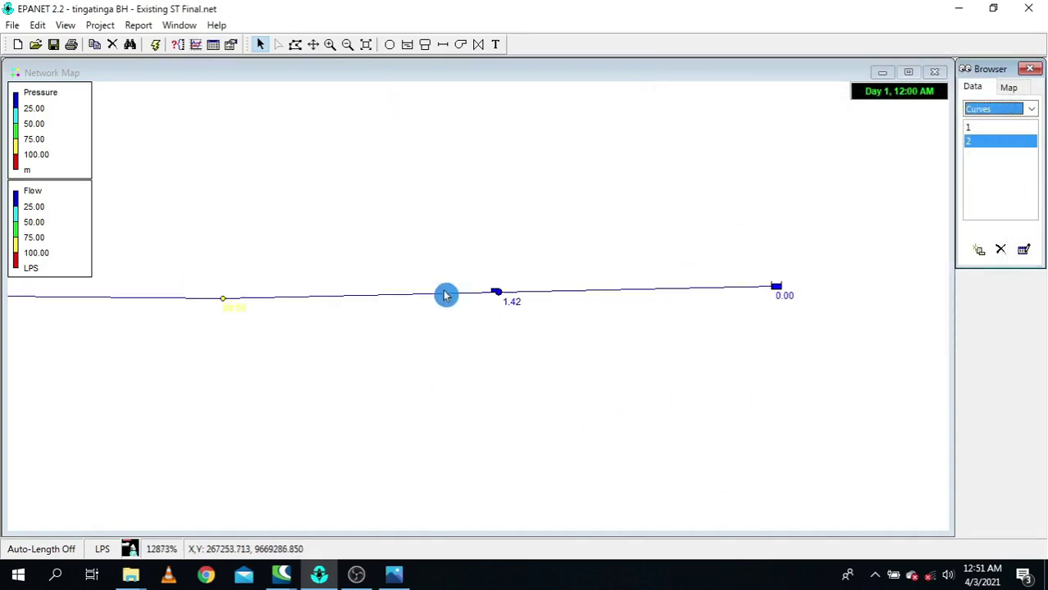
pyautogui.click(498, 299)
pyautogui.doubleClick(497, 299)
pyautogui.click(874, 255)
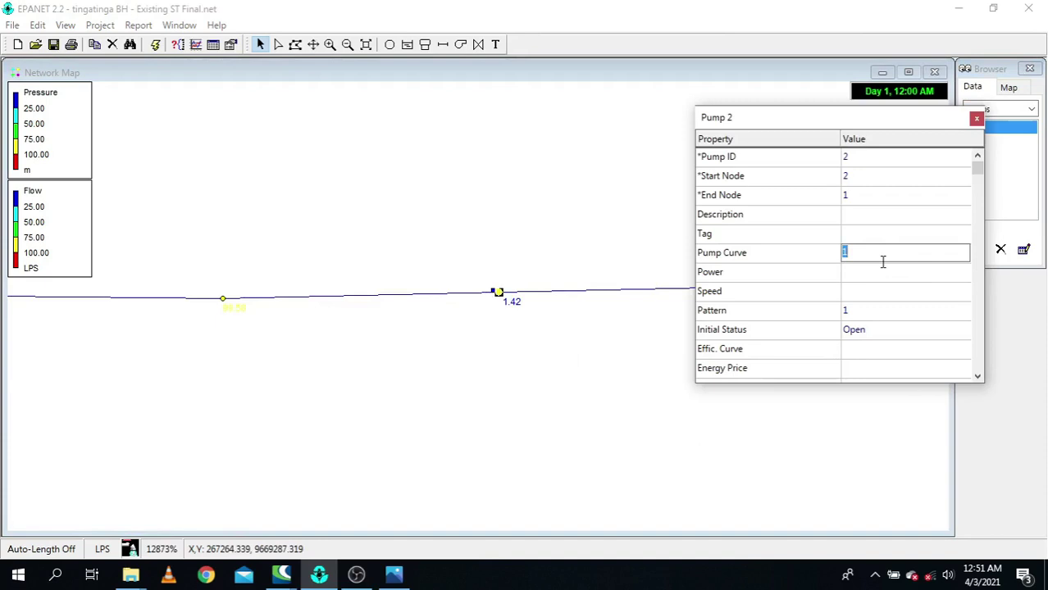
pyautogui.write('2')
pyautogui.click(977, 118)
# - Review the flow and head of pump curves 1 and 2 in the curve editor, cancelling each without changes
pyautogui.click(1005, 113)
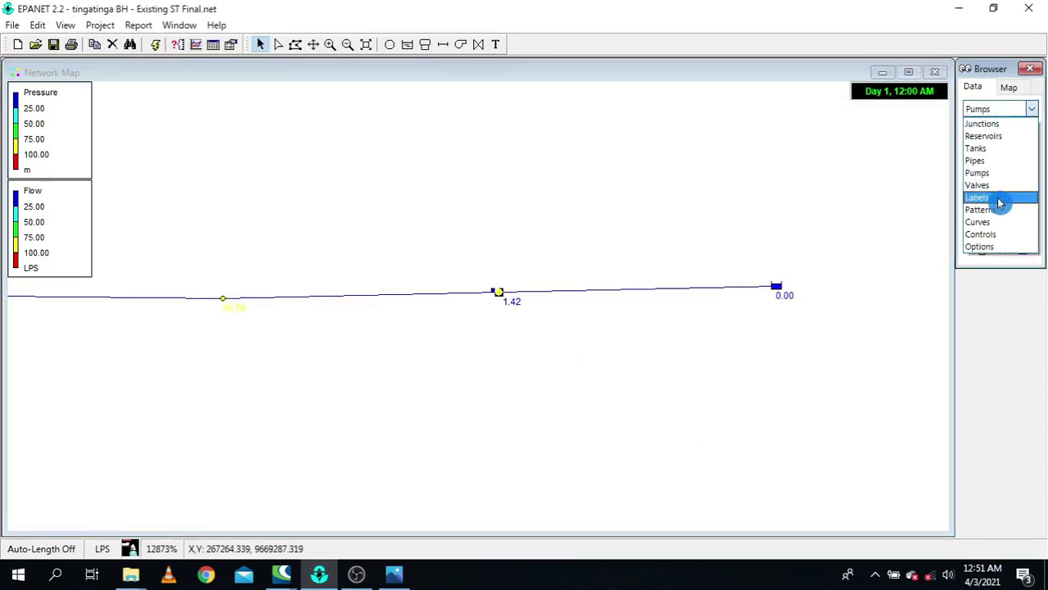
pyautogui.click(1002, 224)
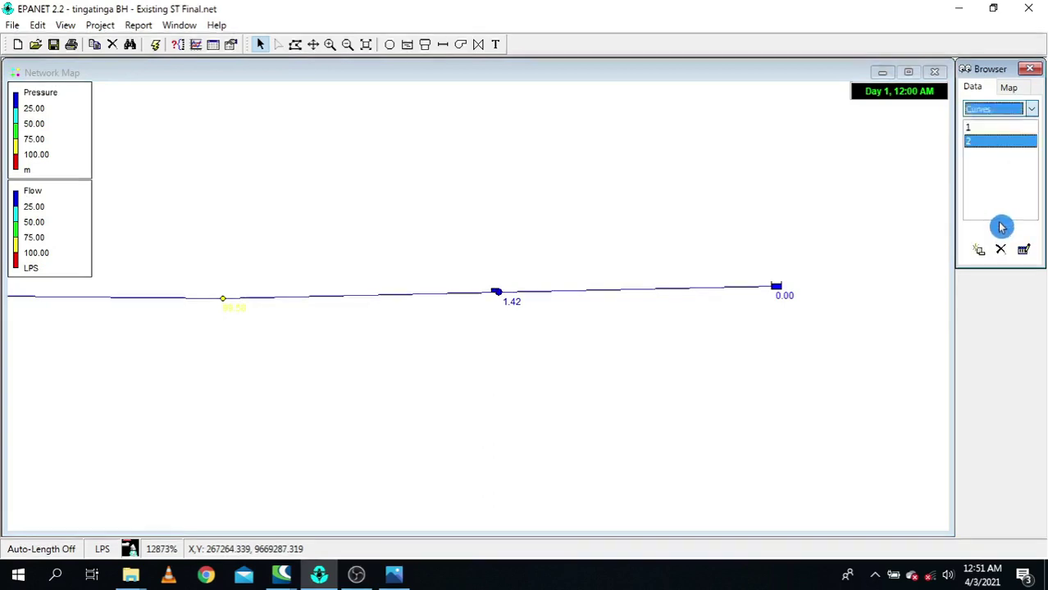
pyautogui.doubleClick(995, 128)
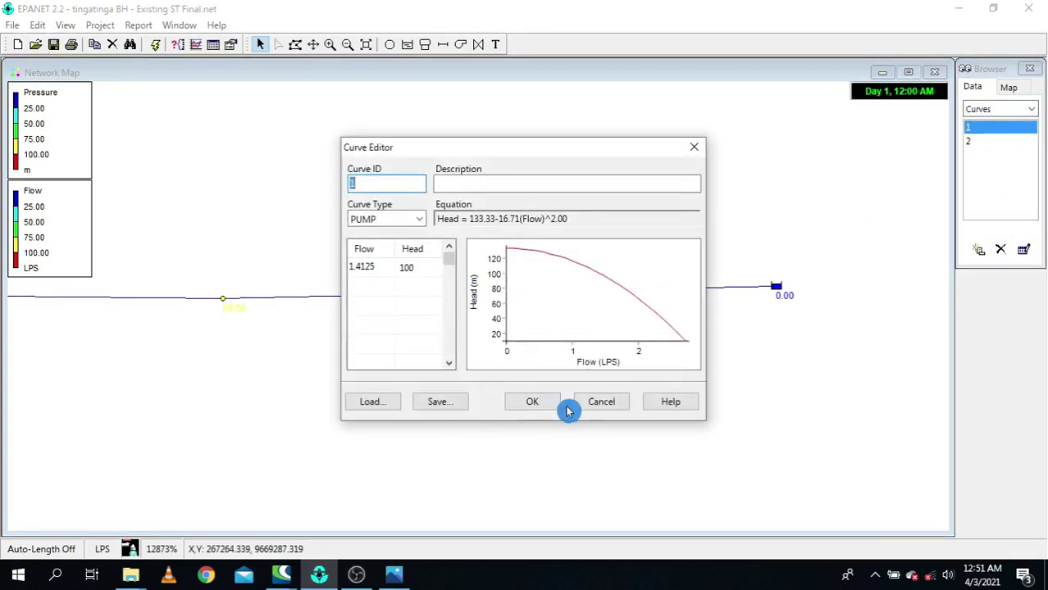
pyautogui.click(595, 402)
pyautogui.doubleClick(982, 142)
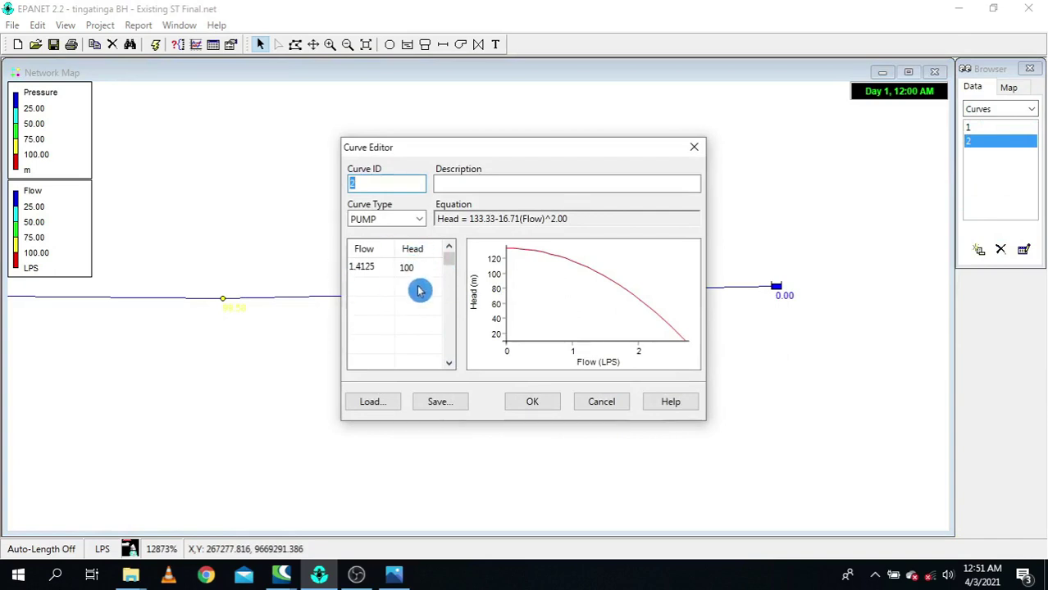
pyautogui.click(601, 402)
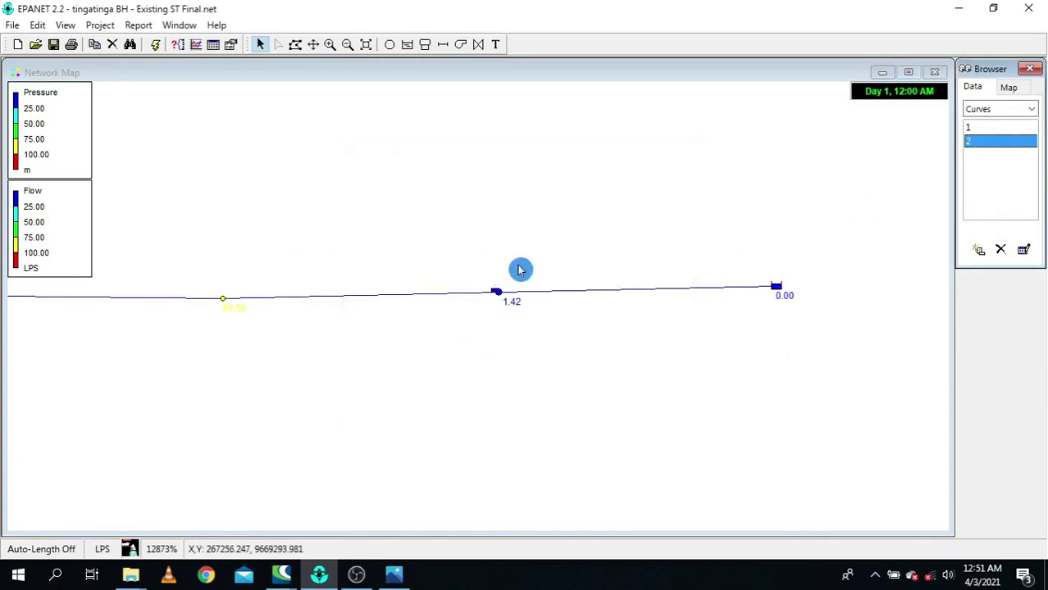
# - Examine the pressures and flows along the pipeline, and show the network at its full extent
pyautogui.scroll(-3, 520, 270)
pyautogui.scroll(-5, 546, 307)
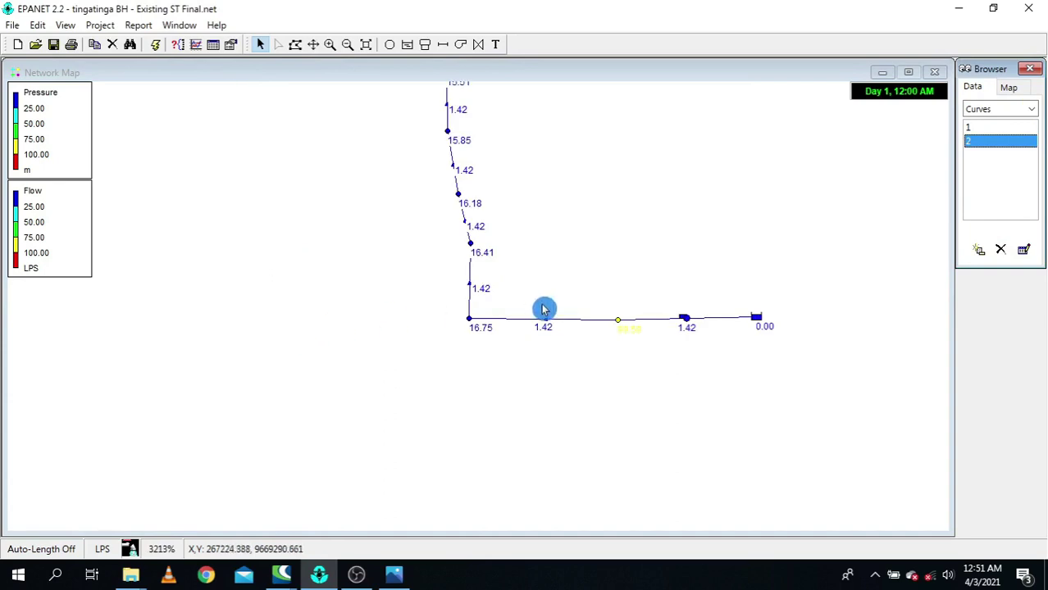
pyautogui.scroll(2, 230, 262)
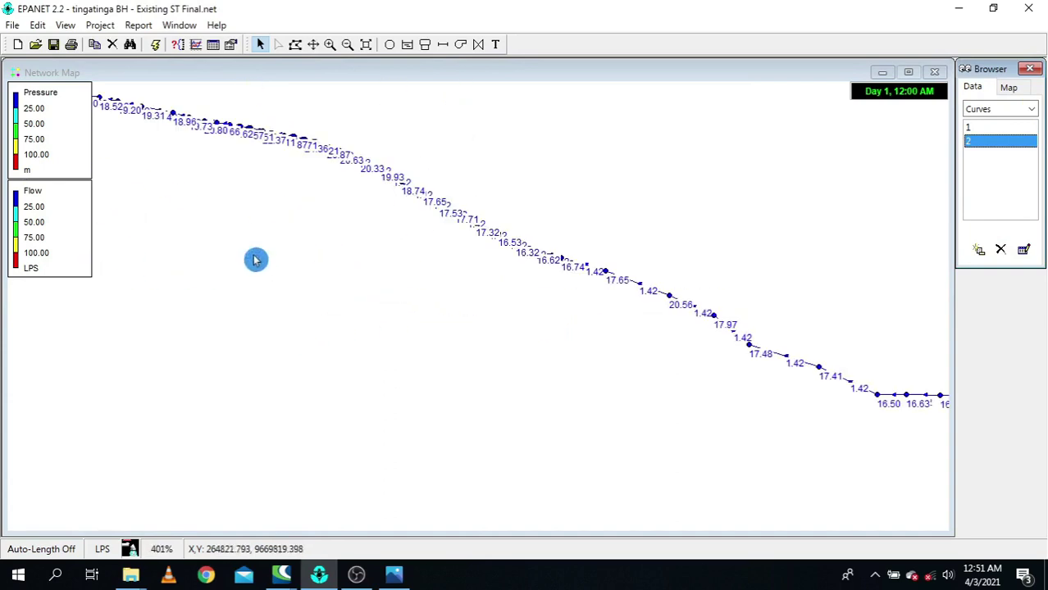
pyautogui.scroll(-2, 469, 287)
pyautogui.scroll(1, 392, 285)
pyautogui.scroll(-1, 389, 285)
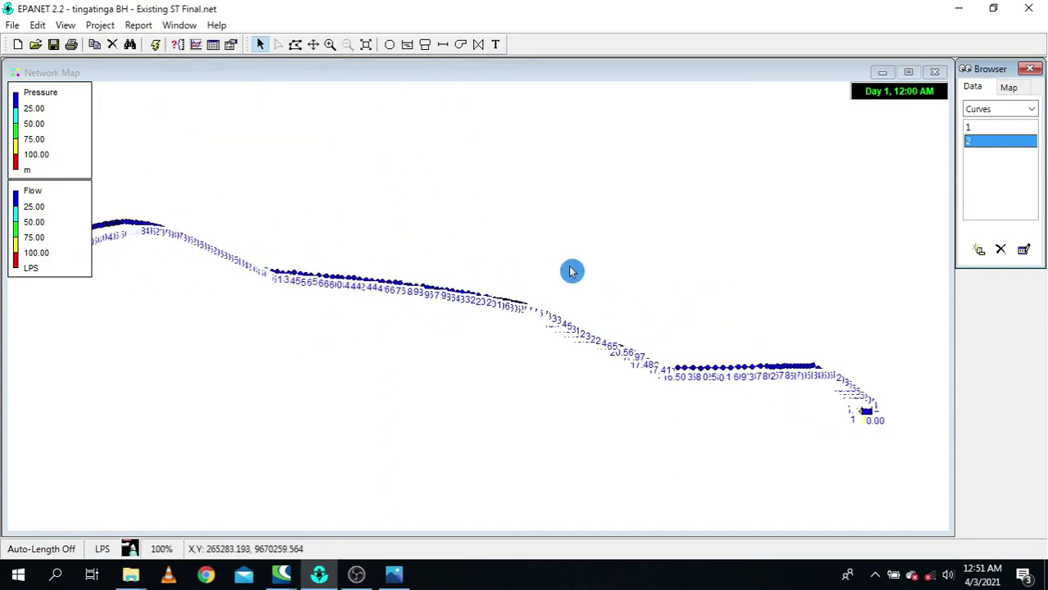
pyautogui.click(369, 44)
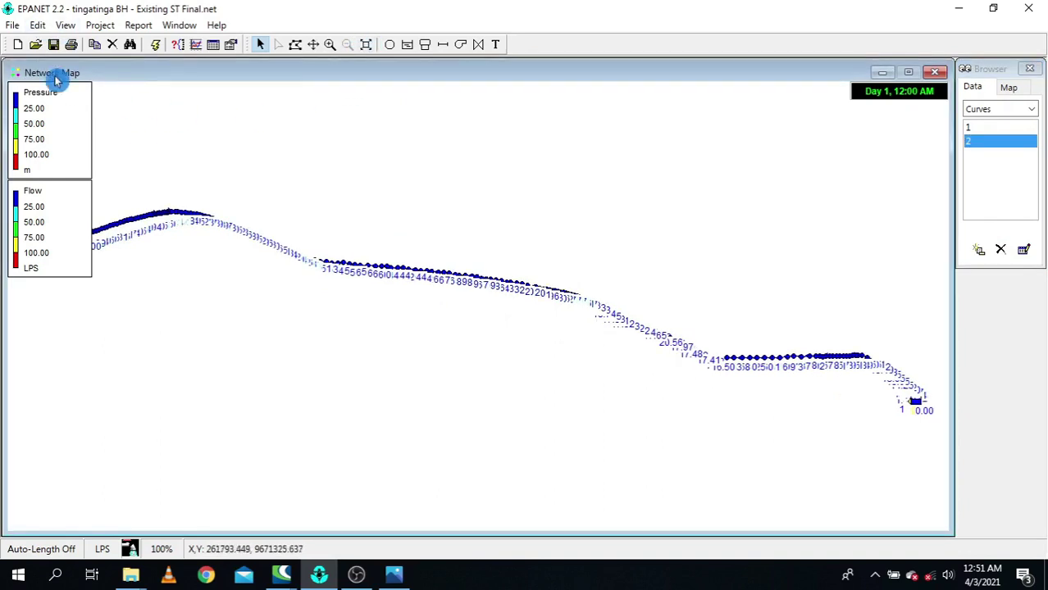
# - Select the whole network and group-edit all pipes, replacing their diameter with 58
pyautogui.click(38, 25)
pyautogui.click(98, 120)
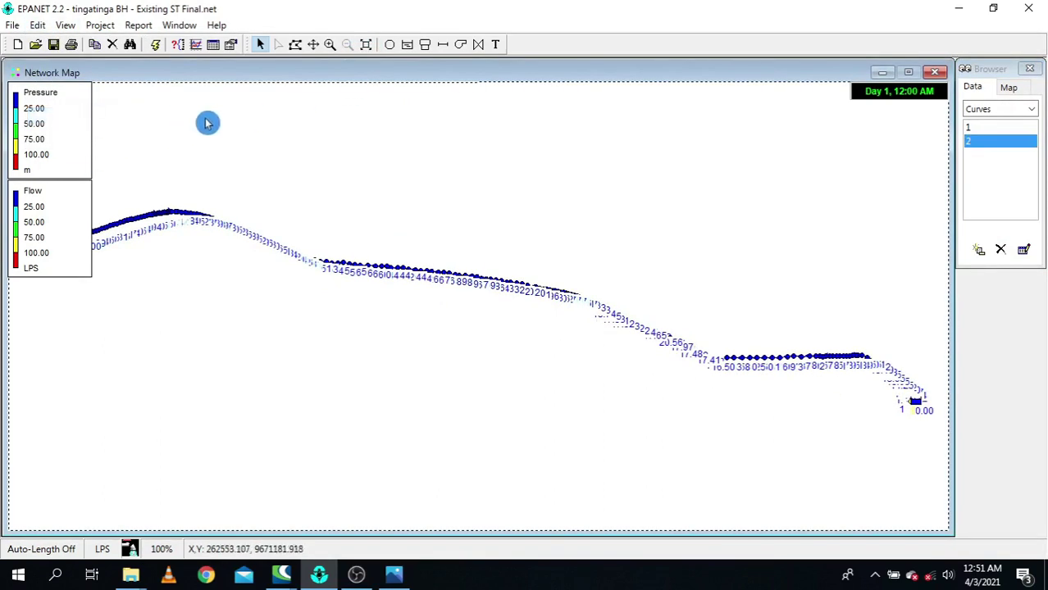
pyautogui.click(37, 25)
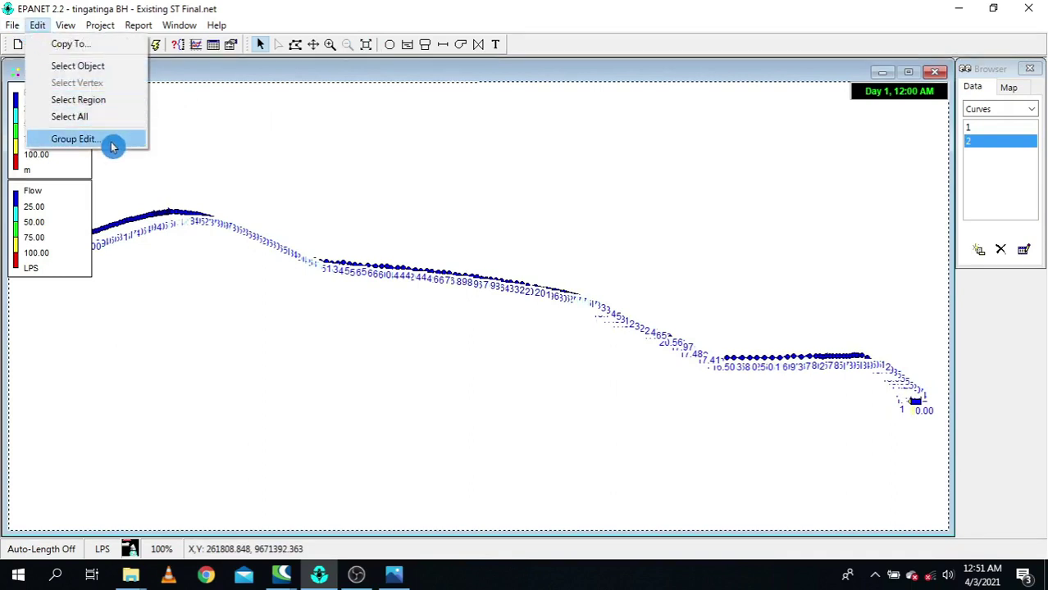
pyautogui.click(111, 141)
pyautogui.click(480, 240)
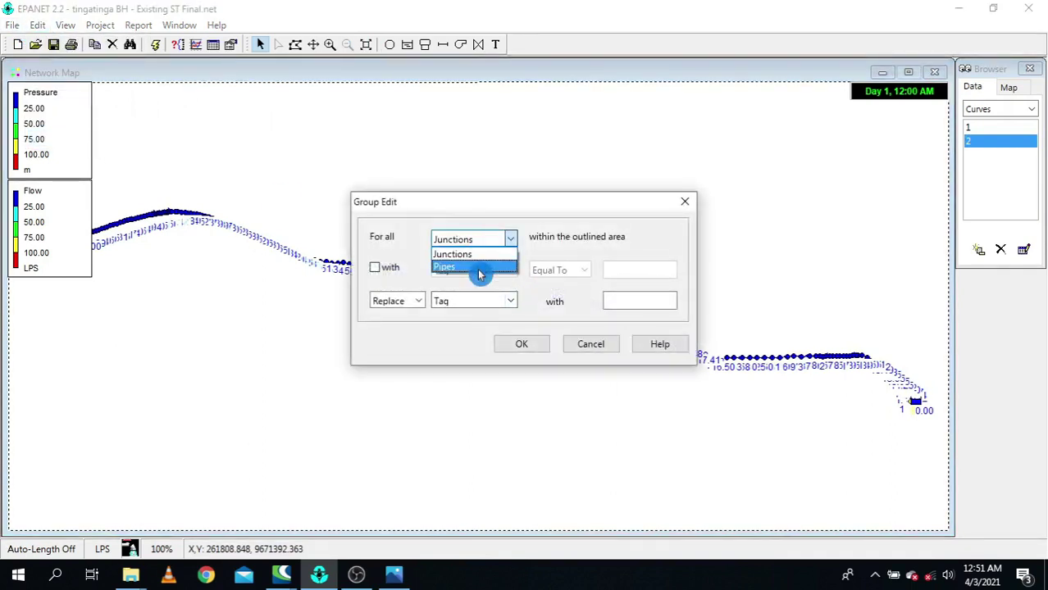
pyautogui.click(480, 271)
pyautogui.click(475, 300)
pyautogui.click(472, 328)
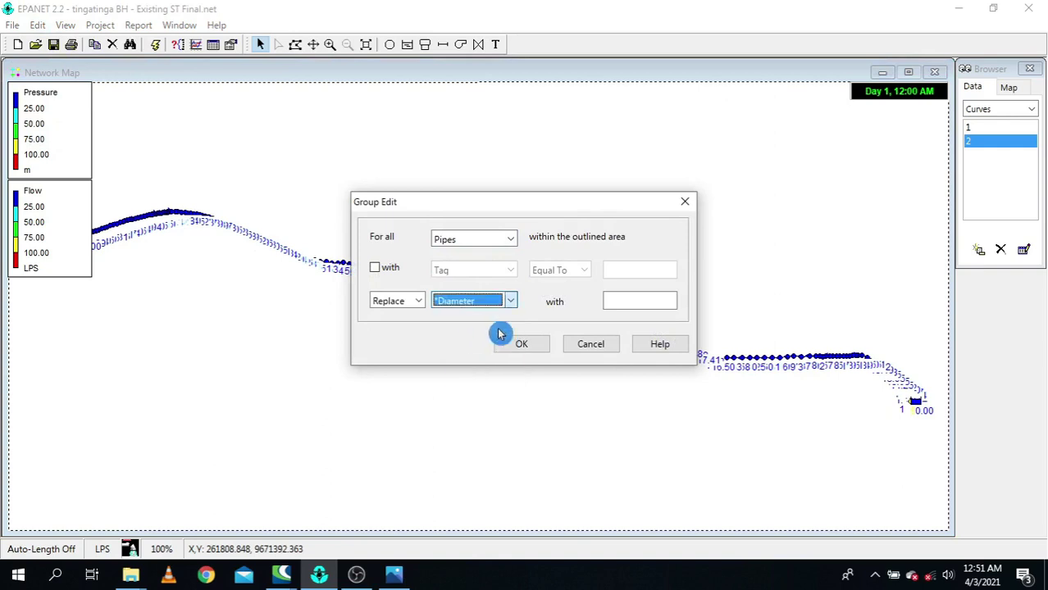
pyautogui.click(640, 301)
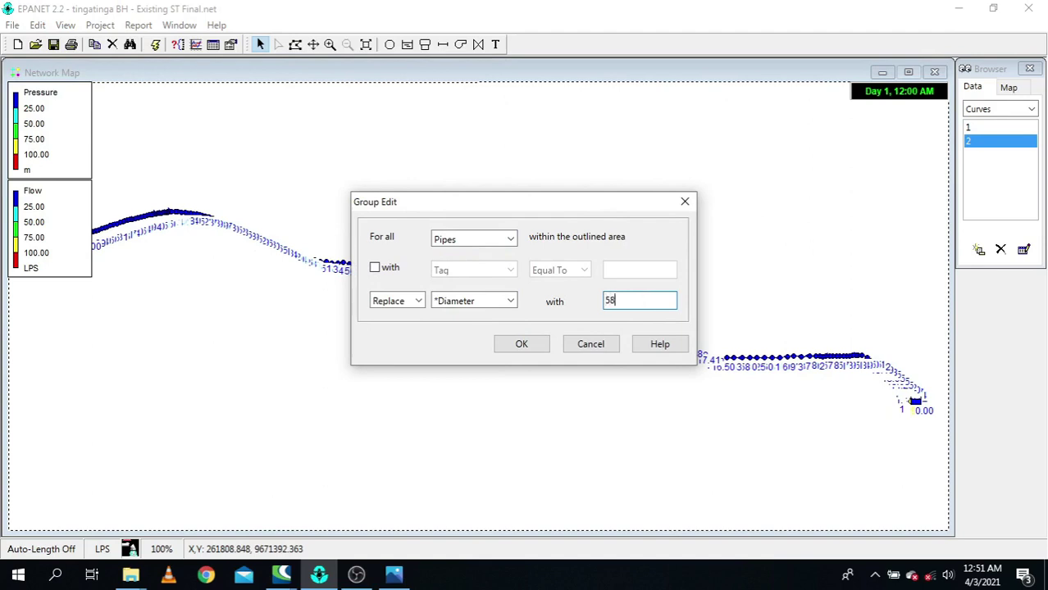
pyautogui.click(531, 351)
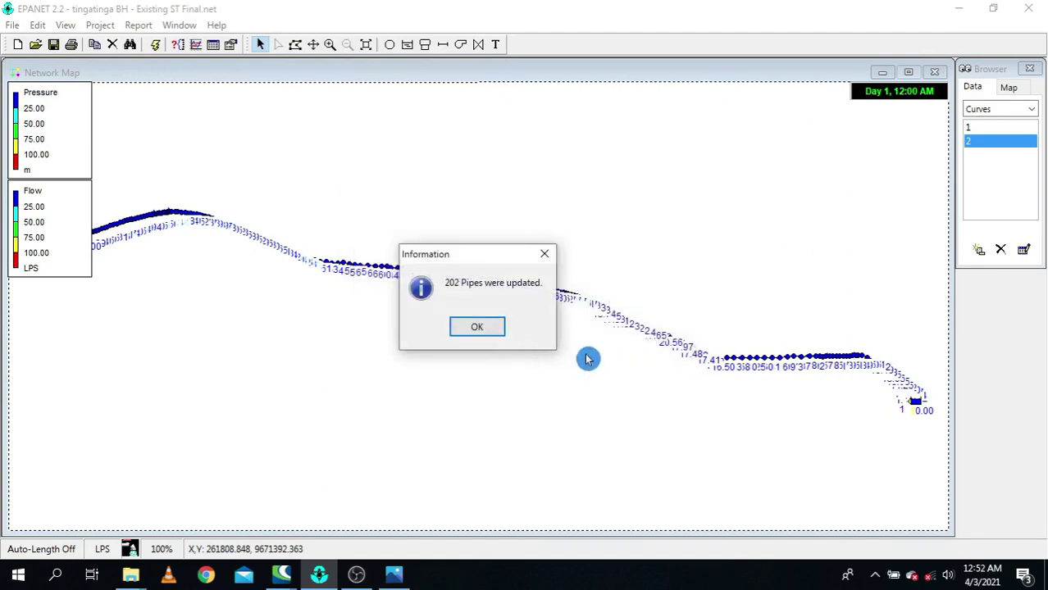
pyautogui.click(502, 332)
# - Consult the borehole sketch in Photos for the pipe rising from the water level, and return to the EPANET map
pyautogui.scroll(2, 891, 405)
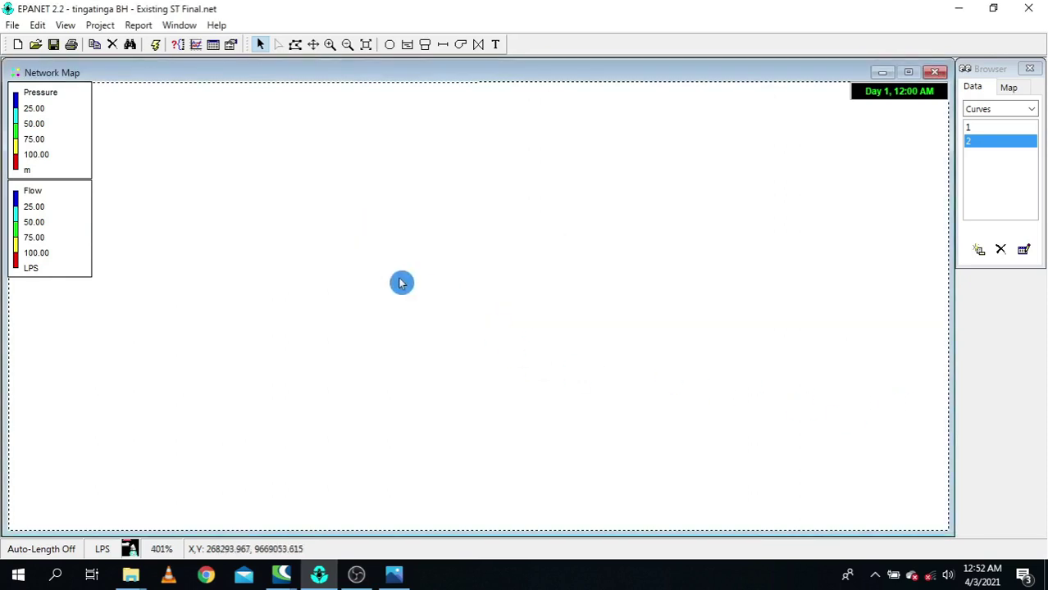
pyautogui.scroll(-1, 402, 291)
pyautogui.scroll(3, 217, 253)
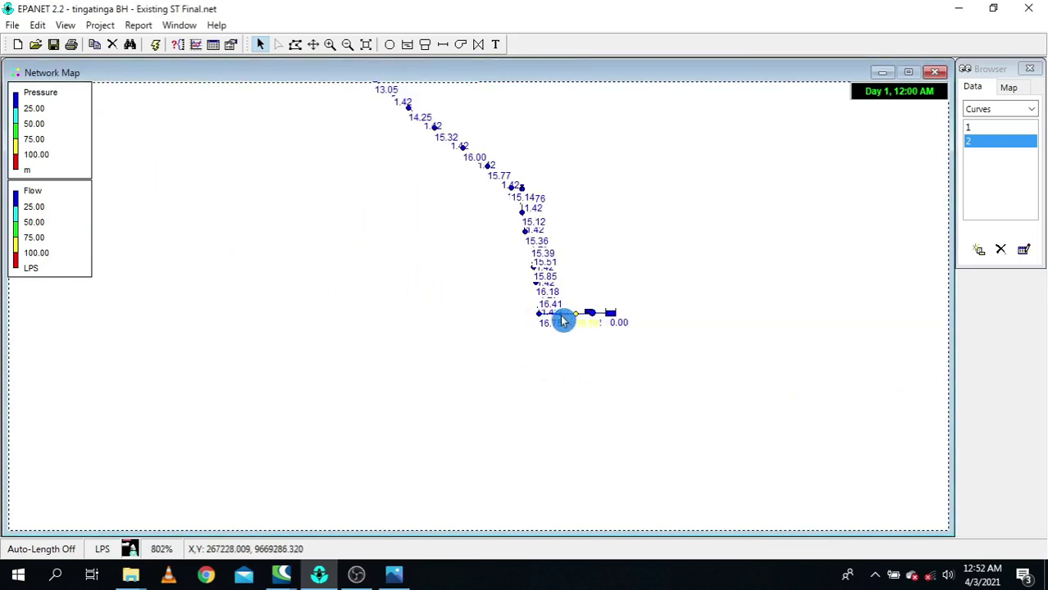
pyautogui.scroll(2, 441, 302)
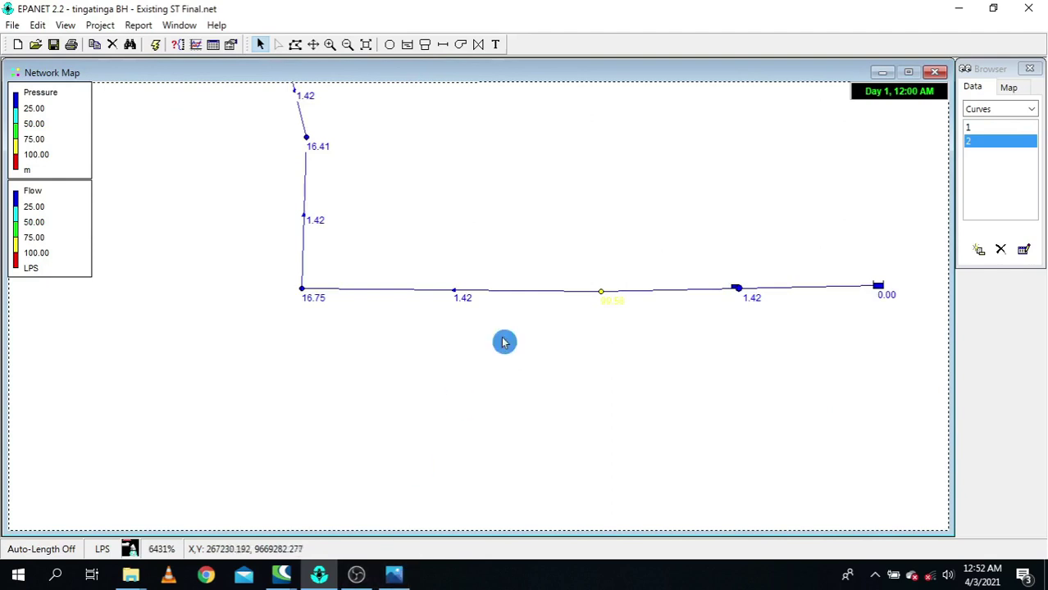
pyautogui.click(393, 574)
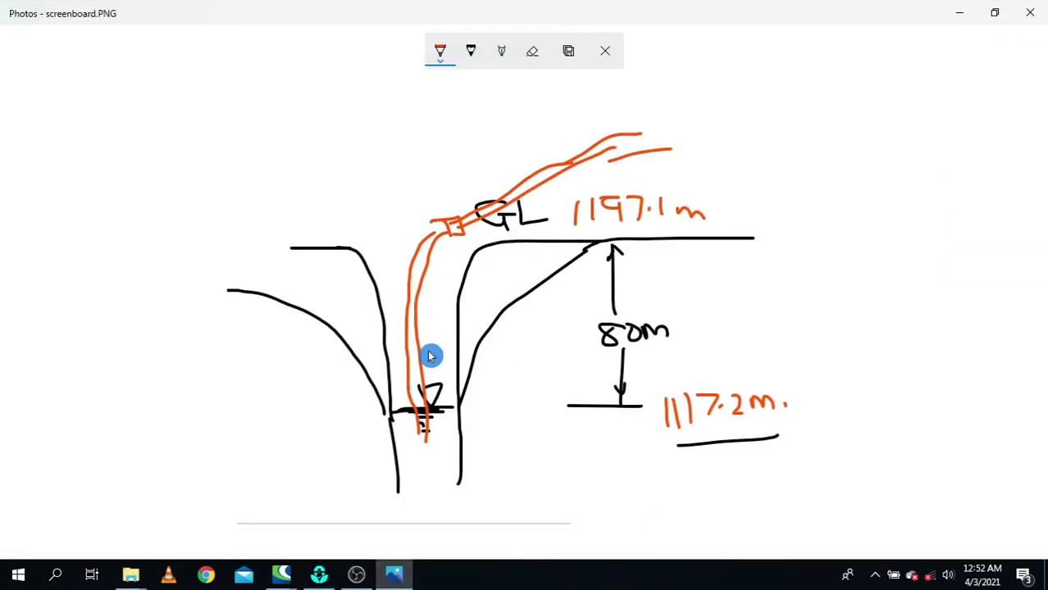
pyautogui.click(960, 12)
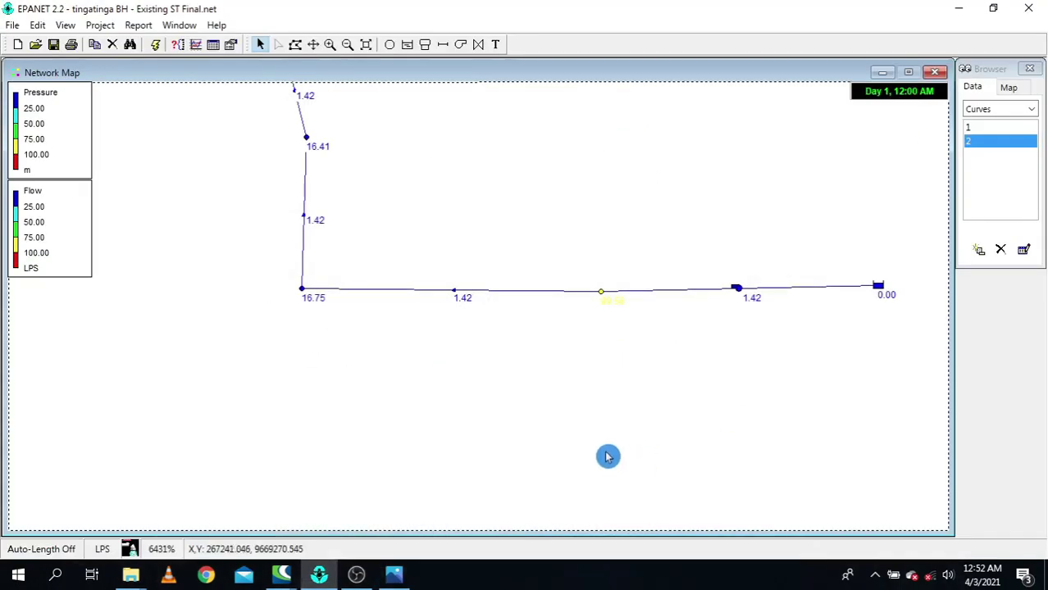
# - Set the diameter of pipe 1, the pipe just downstream of the pump, to about 40
pyautogui.doubleClick(475, 293)
pyautogui.click(870, 274)
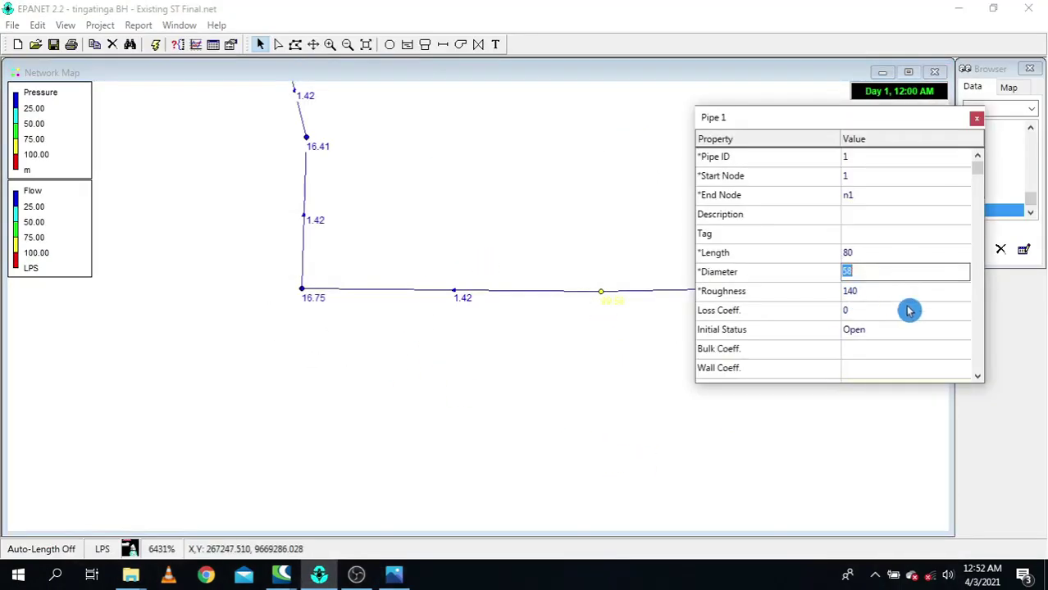
pyautogui.write('40.')
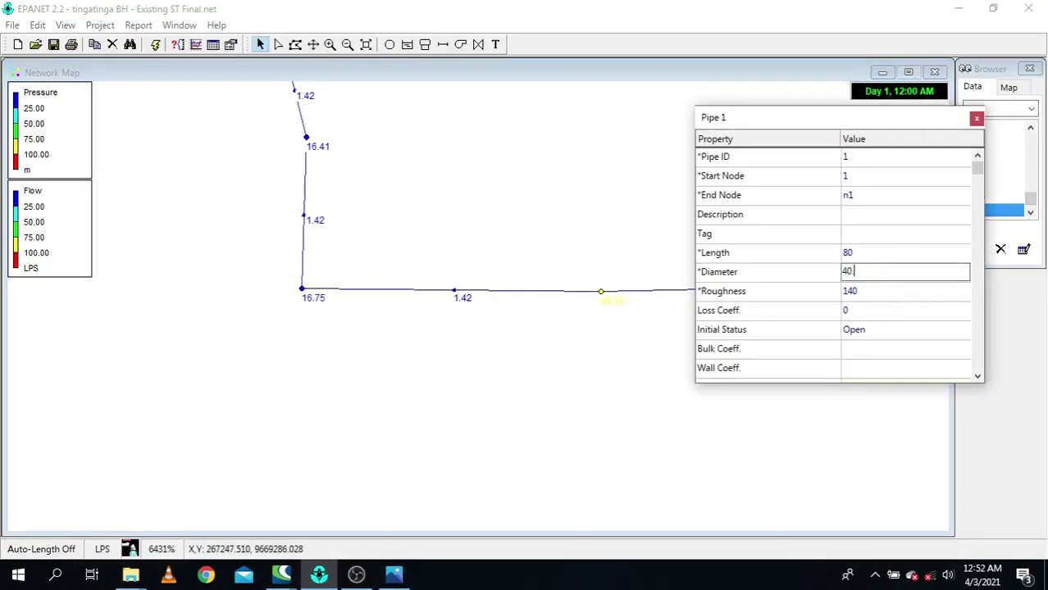
pyautogui.click(977, 123)
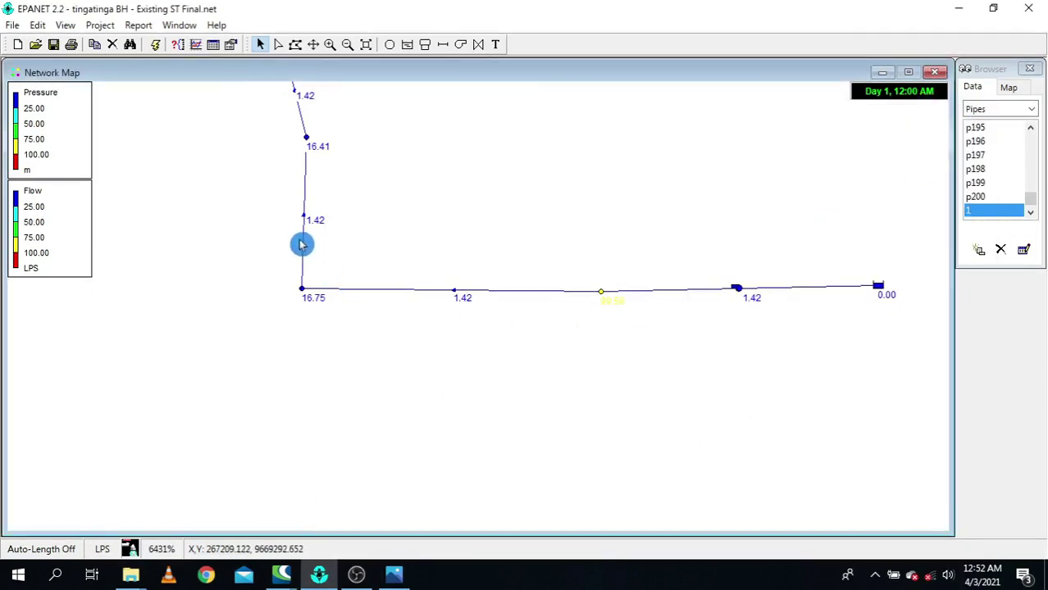
# - Run the hydraulic analysis and inspect the updated pressures and flows near the pump
pyautogui.click(156, 47)
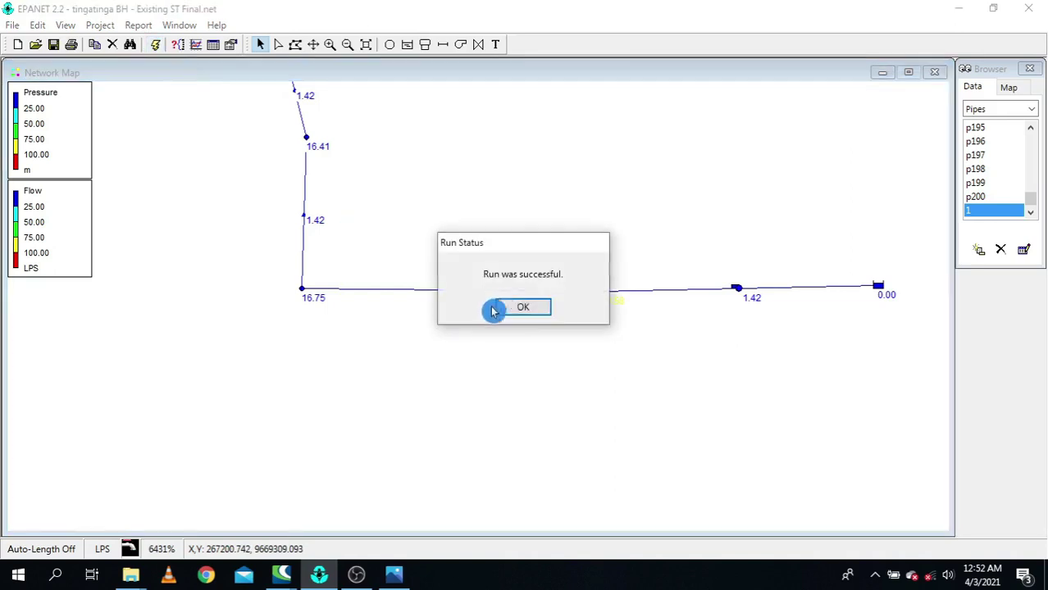
pyautogui.click(516, 308)
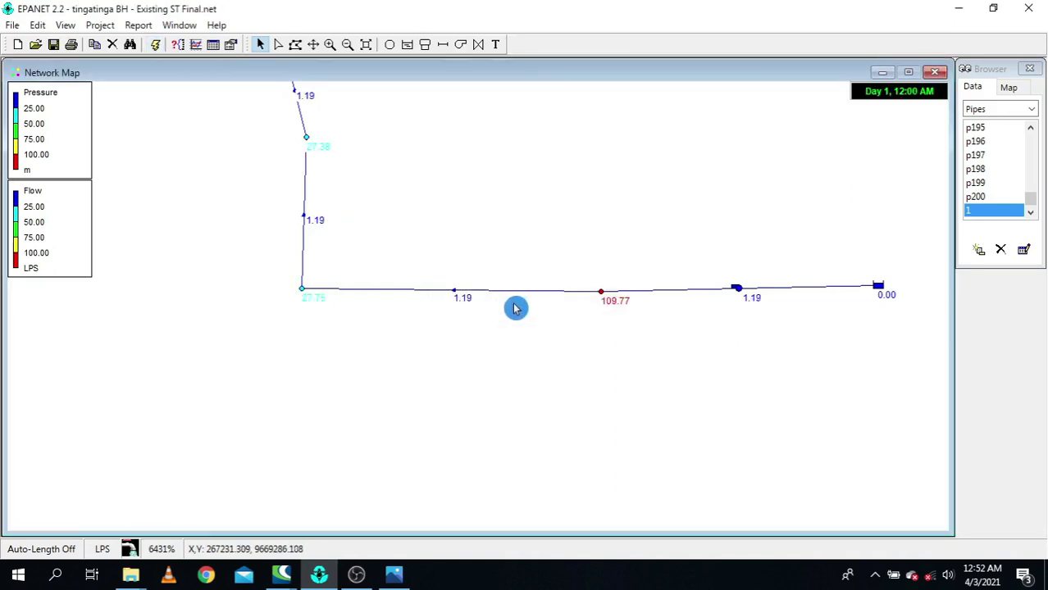
pyautogui.scroll(-1, 425, 313)
pyautogui.scroll(1, 418, 290)
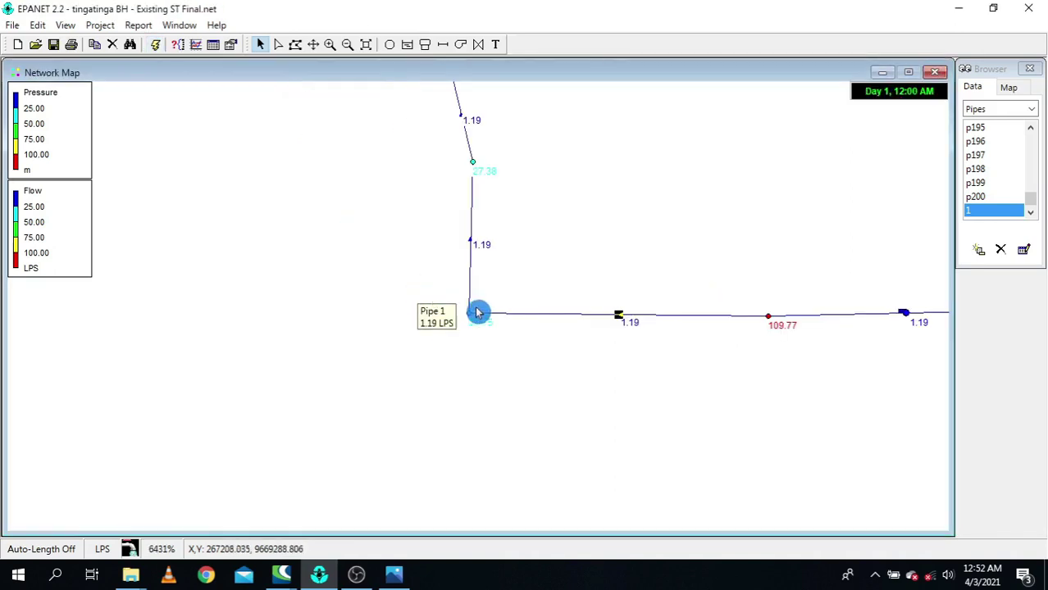
# - Check which pump curve is assigned to the pump, and compare it with the results around the reservoir
pyautogui.doubleClick(906, 317)
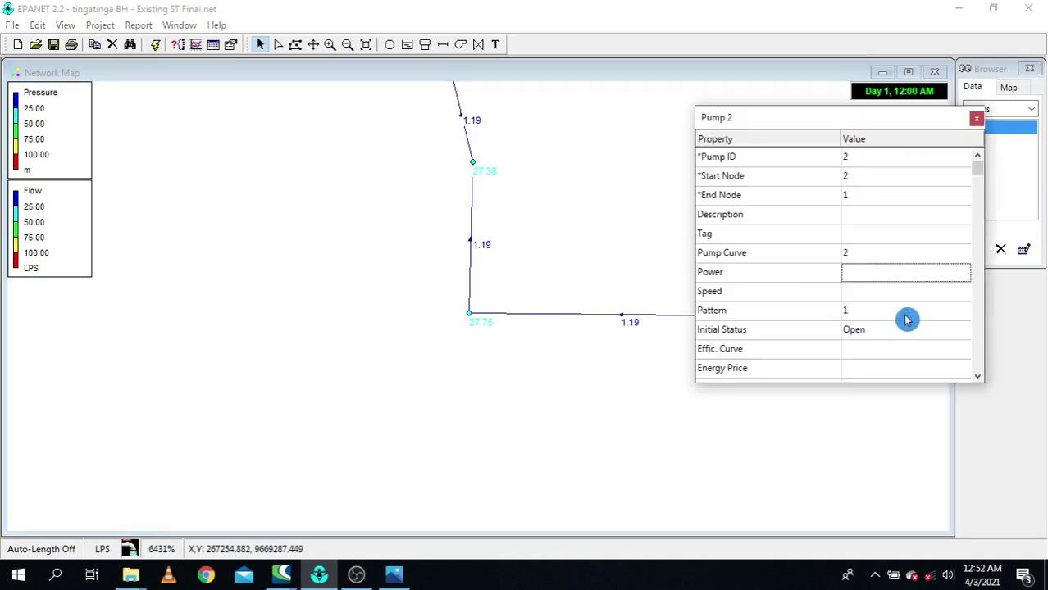
pyautogui.click(857, 255)
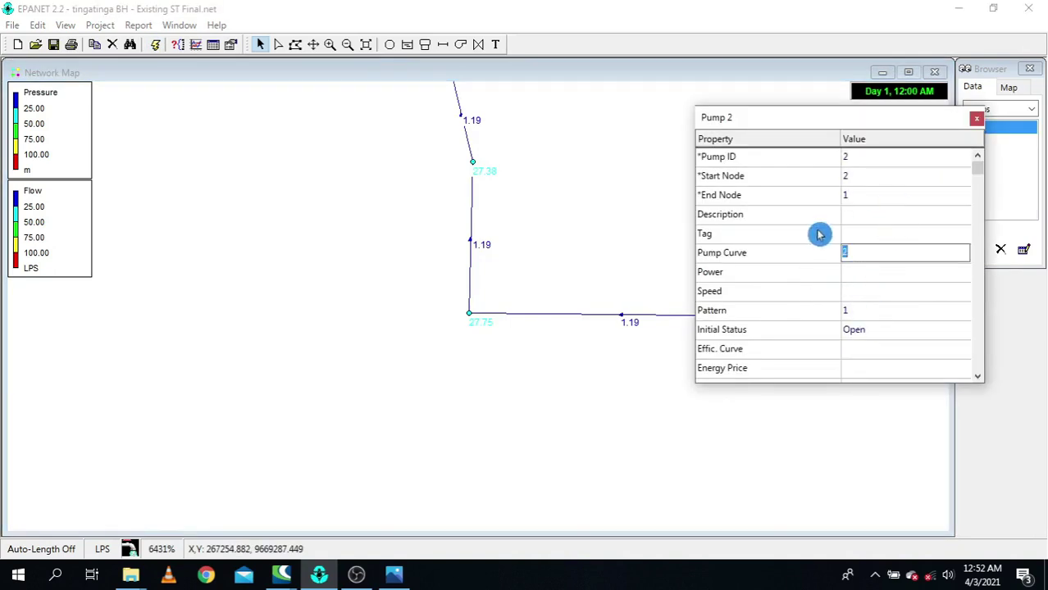
pyautogui.click(978, 118)
pyautogui.scroll(-1, 549, 343)
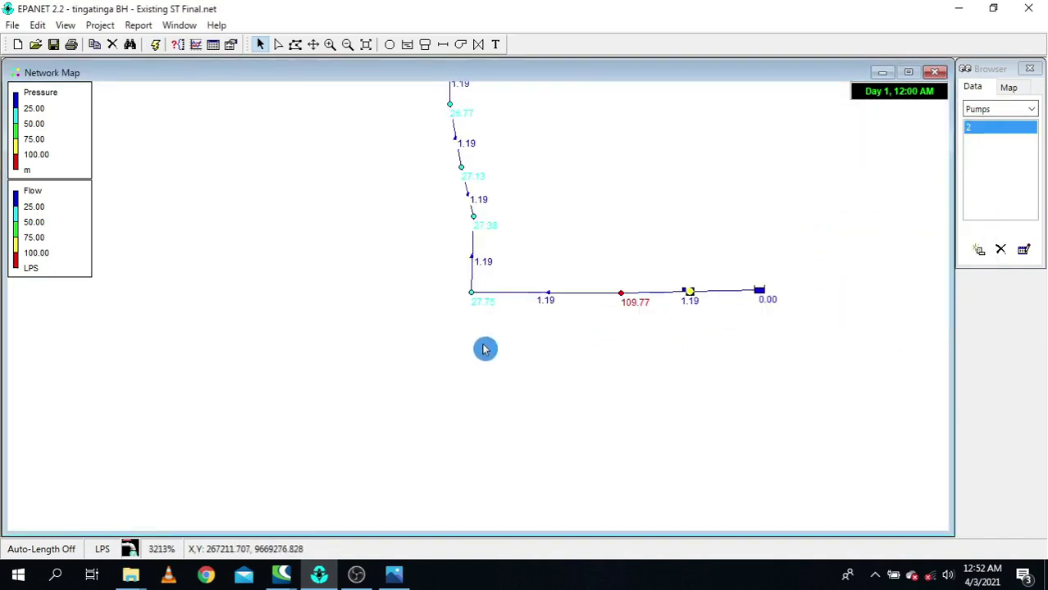
pyautogui.scroll(1, 655, 299)
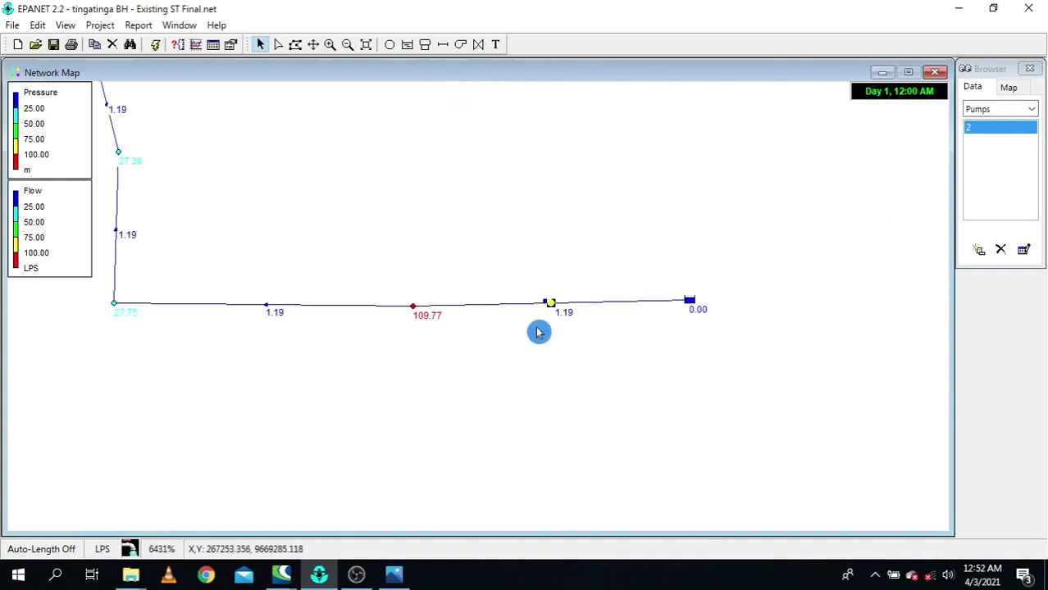
# - Enter a new design-point head for pump curve 2 and save the curve
pyautogui.click(993, 110)
pyautogui.click(994, 223)
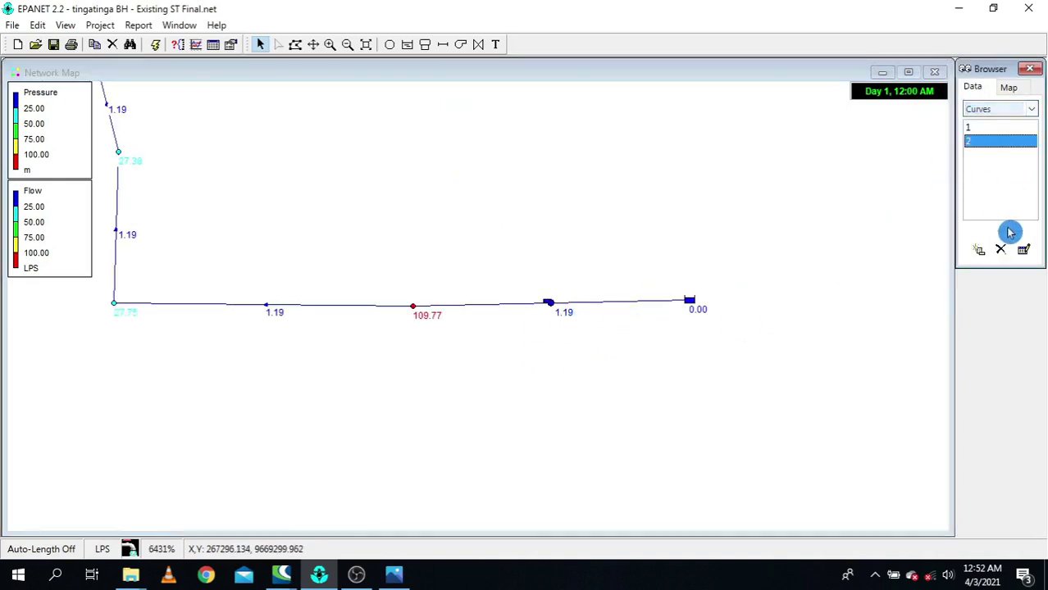
pyautogui.click(1023, 250)
pyautogui.moveTo(563, 146); pyautogui.dragTo(981, 79)
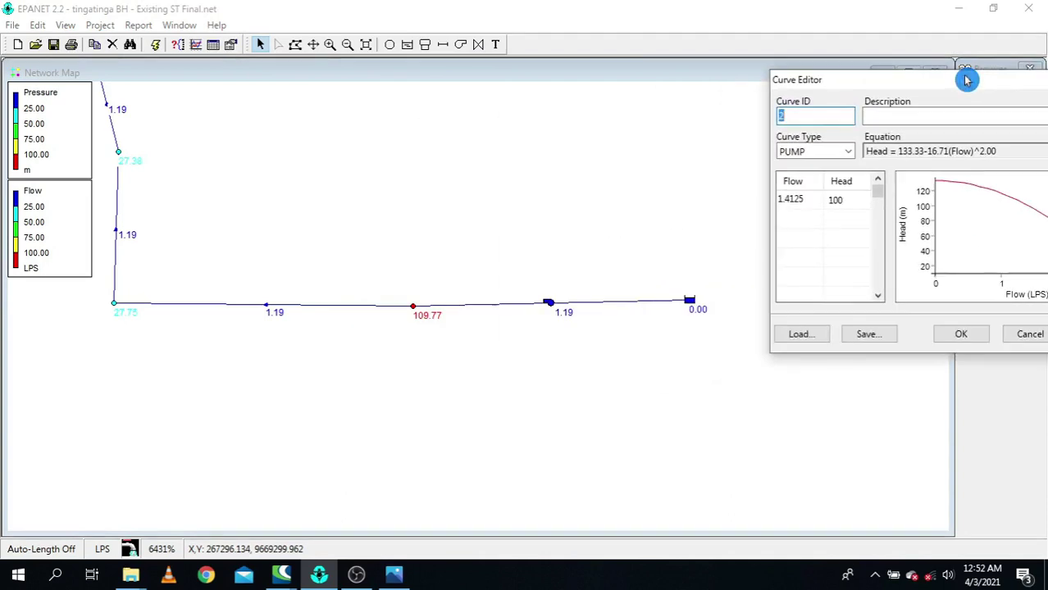
pyautogui.click(855, 200)
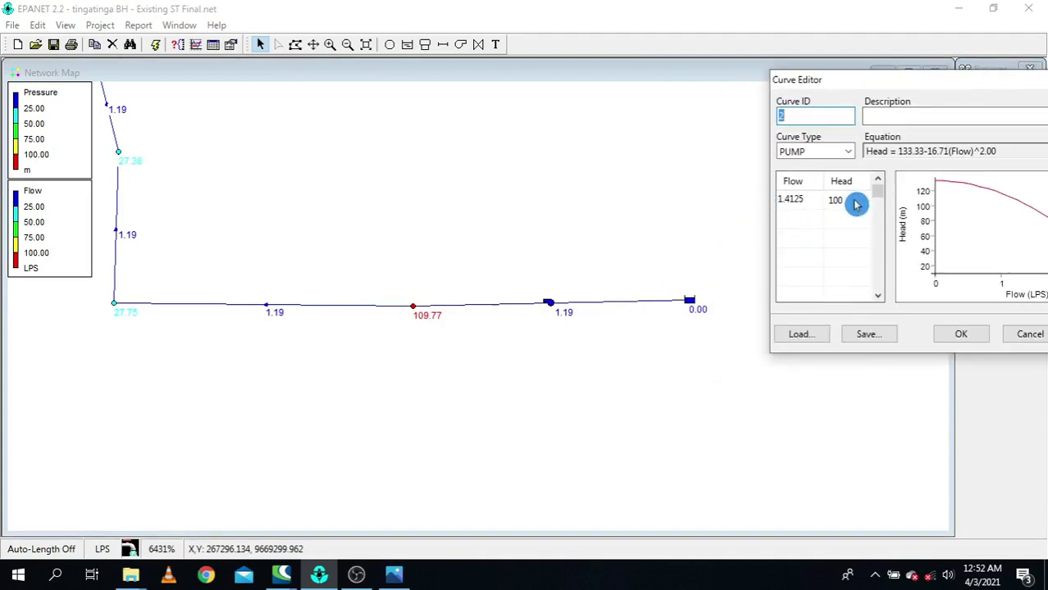
pyautogui.click(819, 197)
pyautogui.write('1')
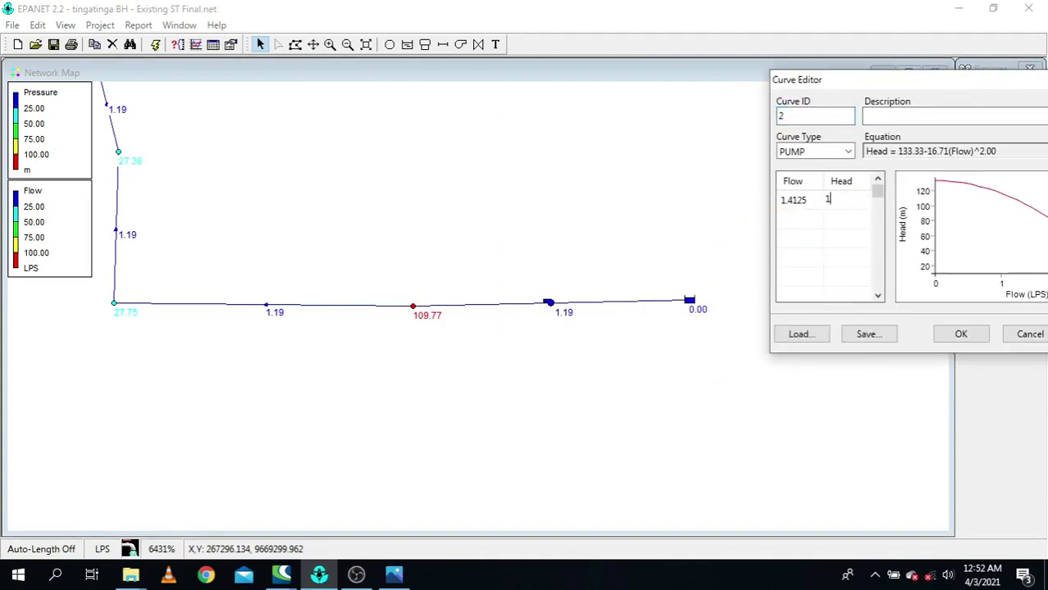
pyautogui.click(976, 339)
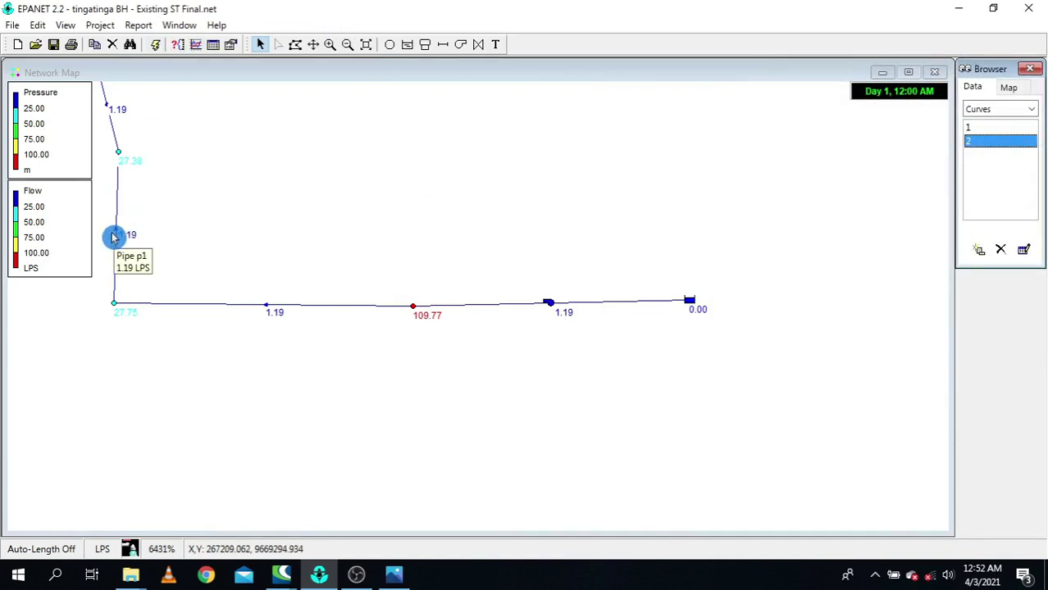
# - Run the hydraulic analysis with the revised pump curve and check the flow in pipe p1
pyautogui.scroll(1, 112, 234)
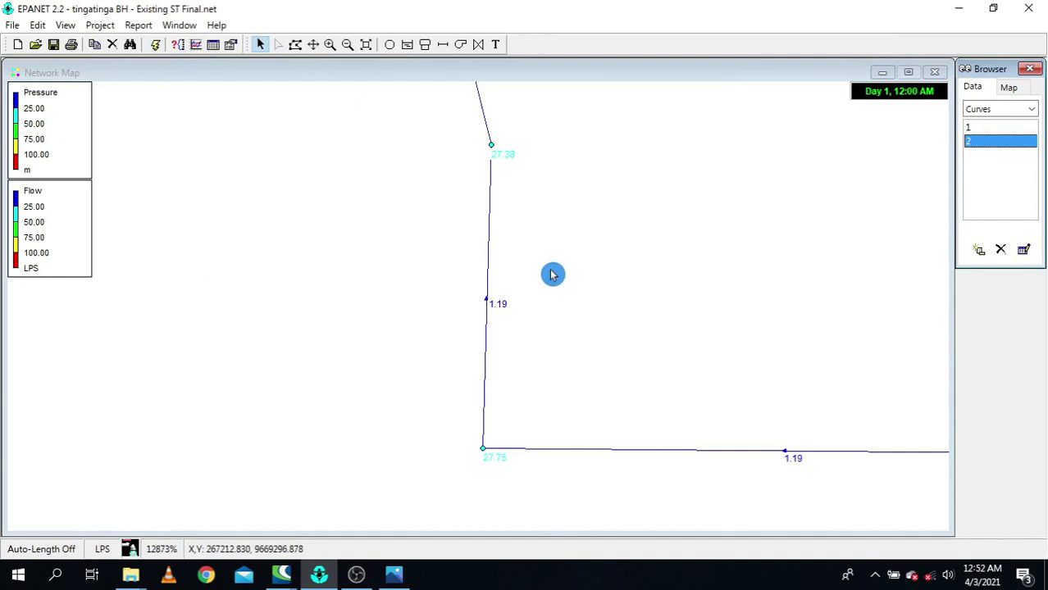
pyautogui.moveTo(487, 296)
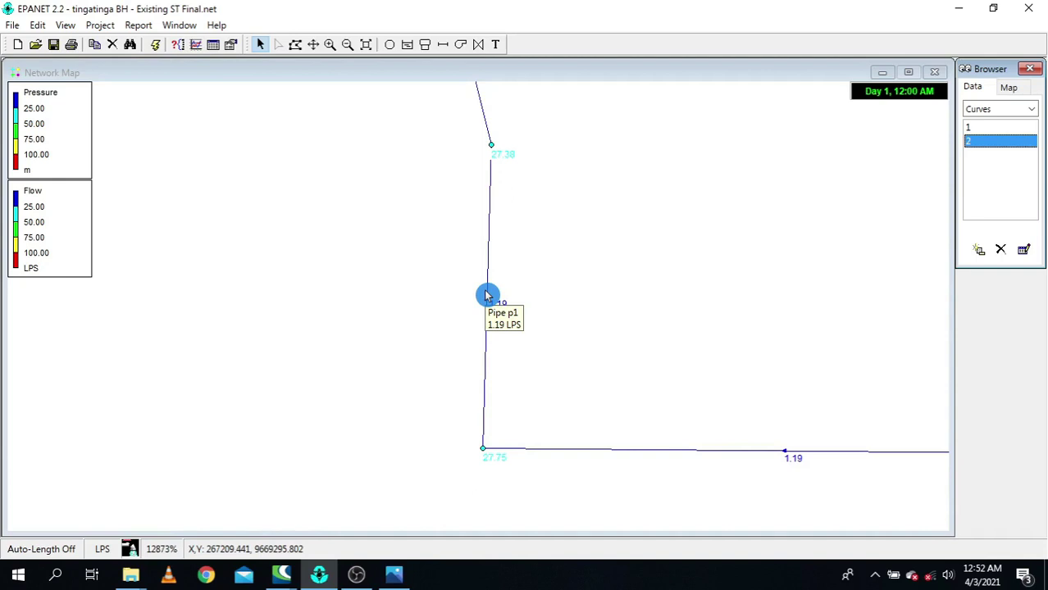
pyautogui.click(157, 46)
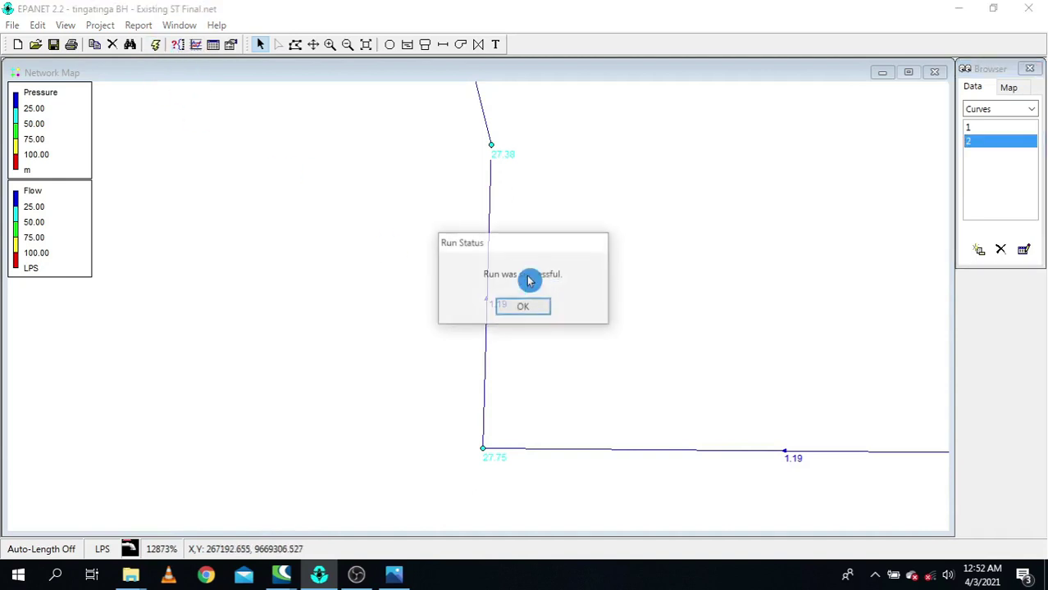
pyautogui.click(529, 307)
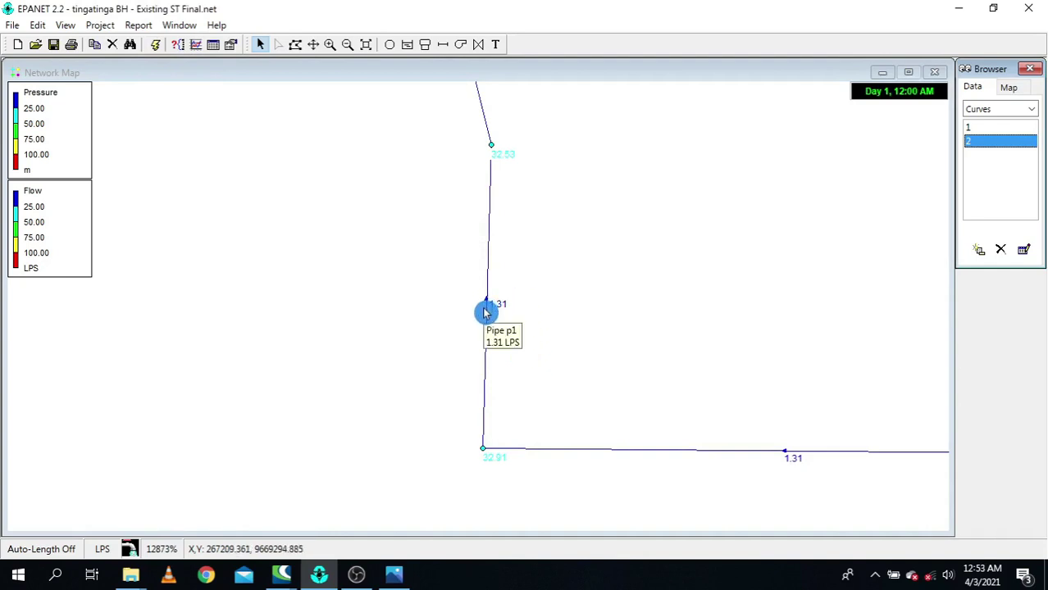
# - Set the design-point head of pump curve 2 to 120 m, keeping its flow at 1.4125 LPS
pyautogui.click(1023, 249)
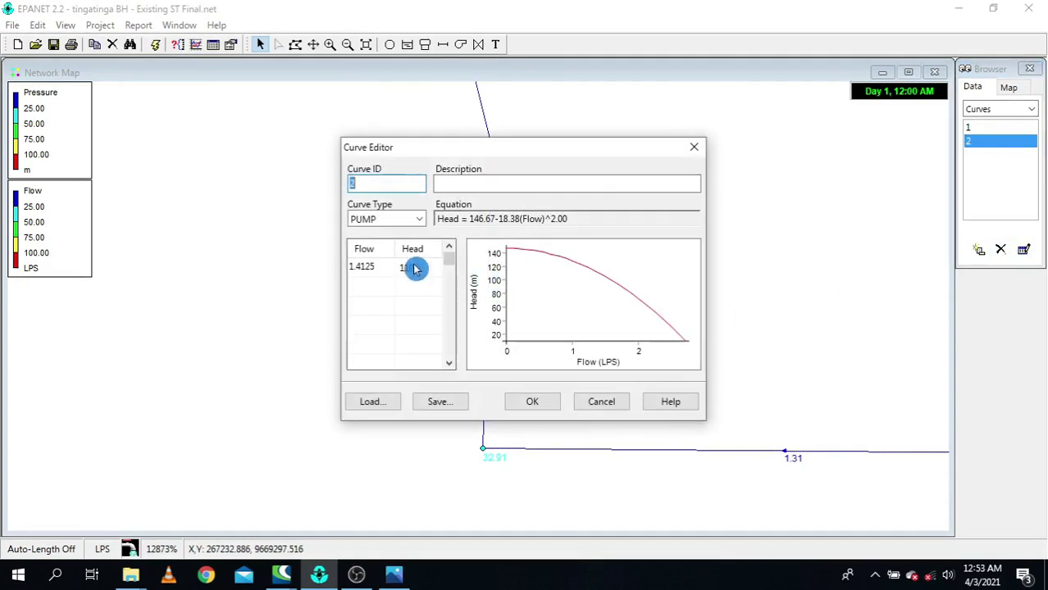
pyautogui.click(427, 267)
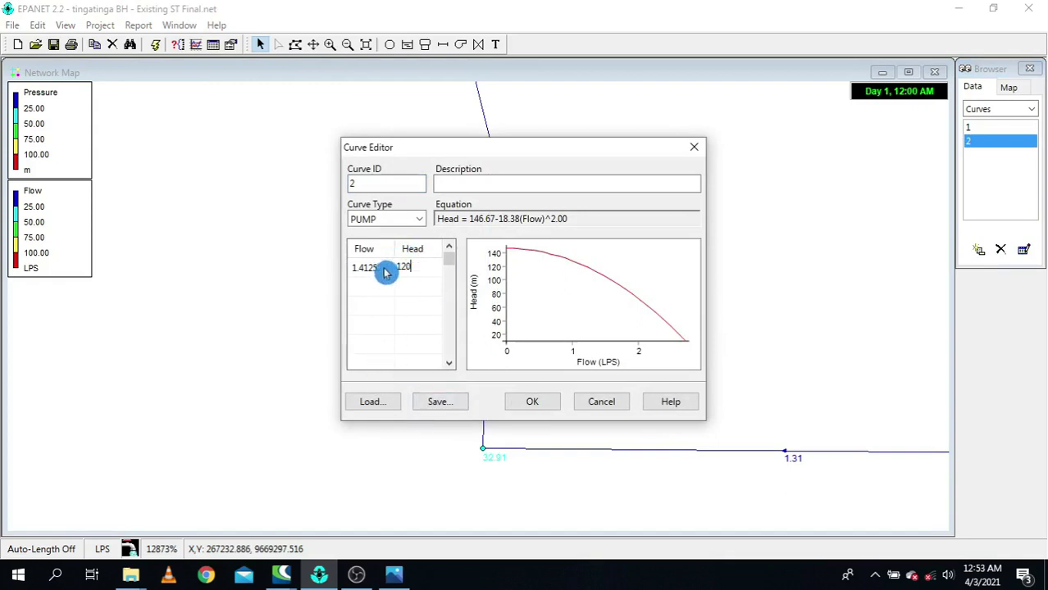
pyautogui.click(535, 402)
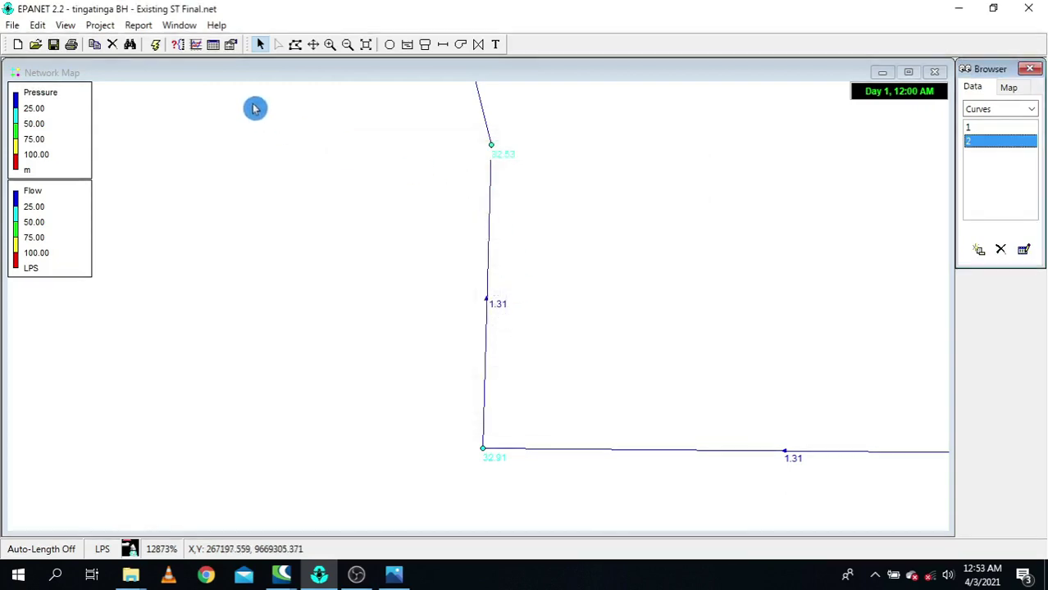
# - Rerun the hydraulic analysis and review the design point of pump curve 2
pyautogui.click(156, 45)
pyautogui.click(524, 312)
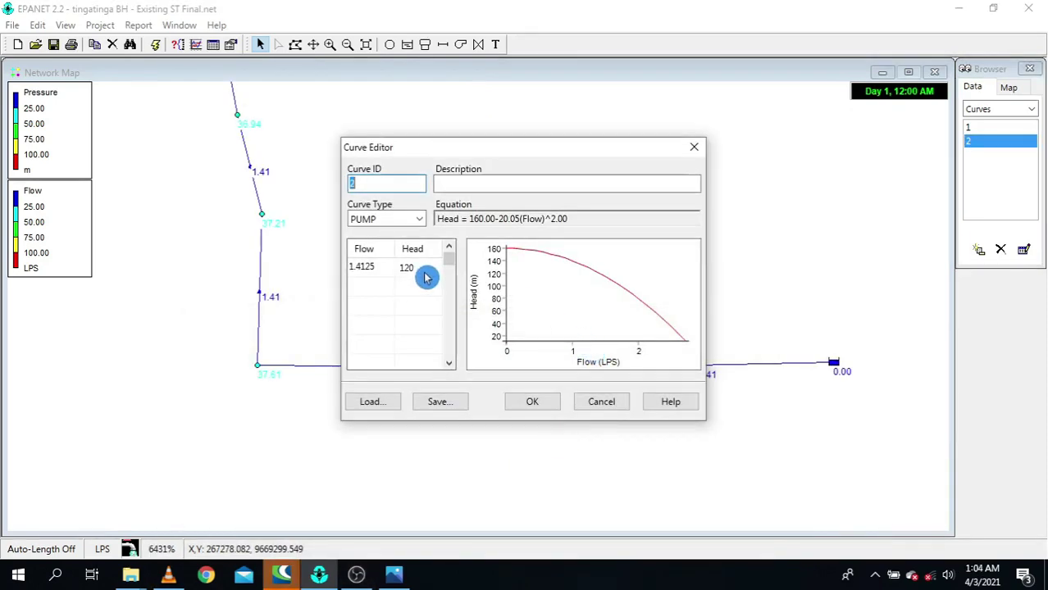
pyautogui.click(538, 402)
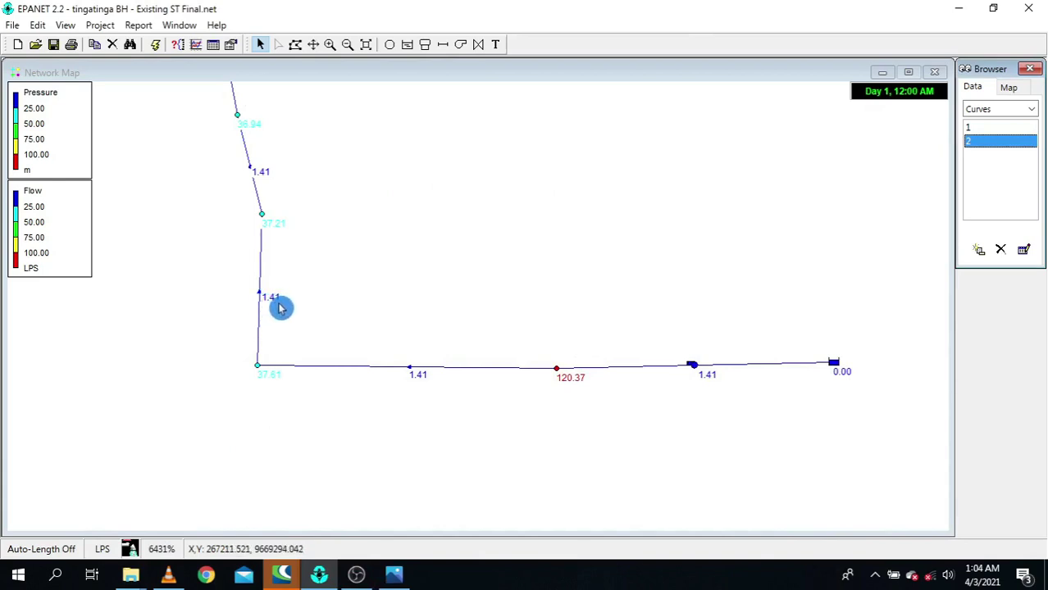
# - Examine the flows and pressures at the tank end of the raising main
pyautogui.scroll(-5, 389, 340)
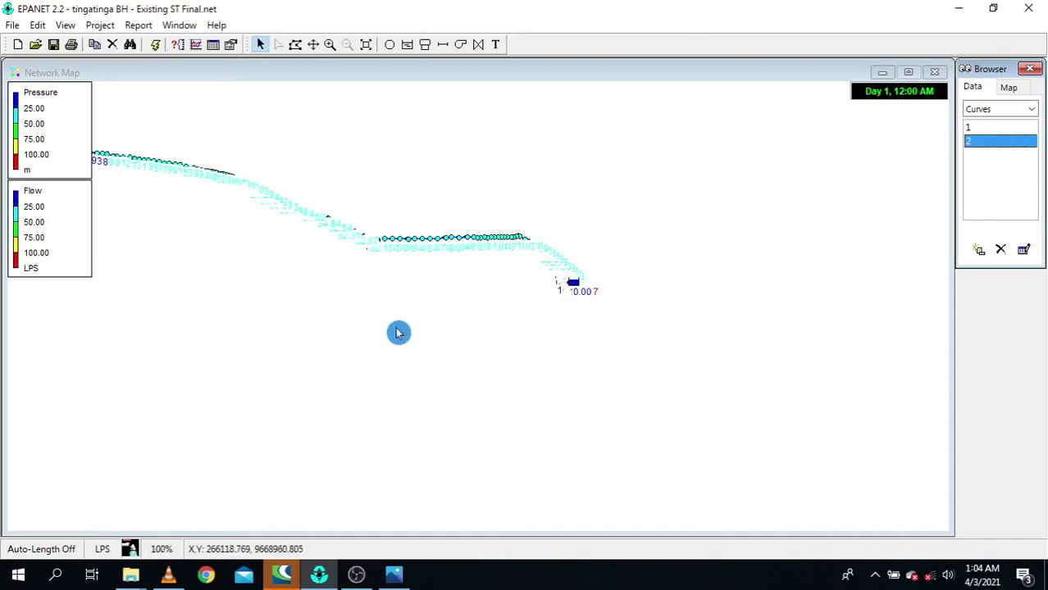
pyautogui.scroll(4, 192, 185)
pyautogui.scroll(-4, 579, 309)
pyautogui.scroll(1, 270, 376)
pyautogui.scroll(1, 409, 322)
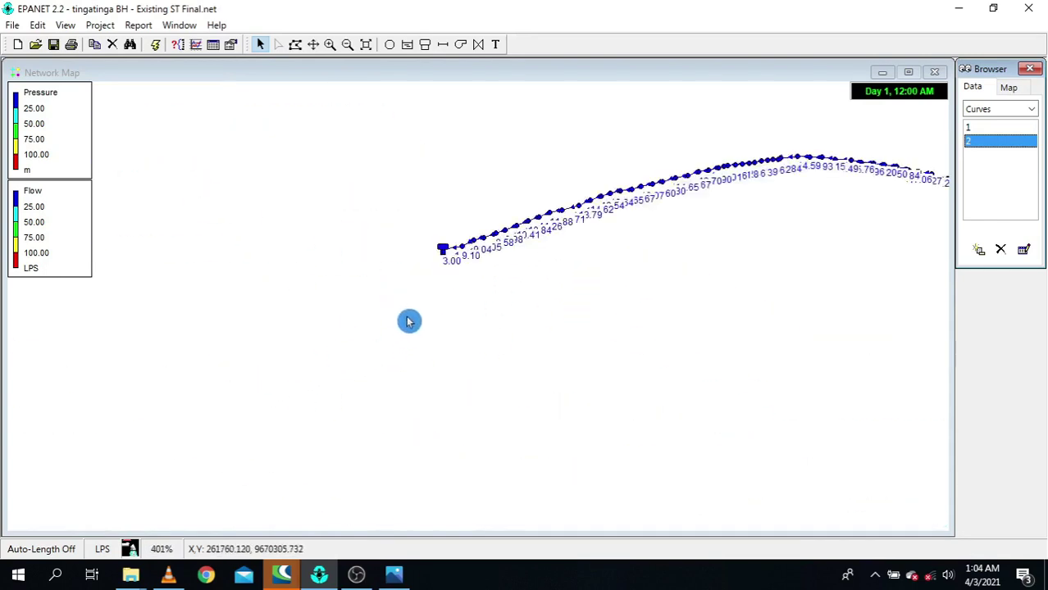
pyautogui.scroll(1, 568, 155)
pyautogui.scroll(1, 533, 323)
pyautogui.scroll(1, 417, 372)
pyautogui.scroll(1, 469, 367)
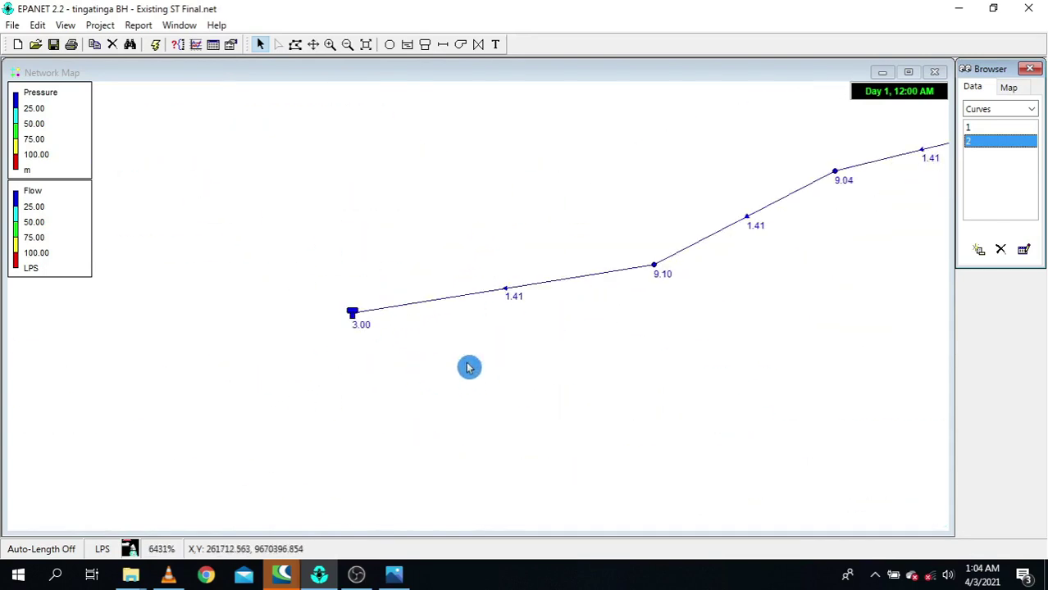
pyautogui.moveTo(552, 285)
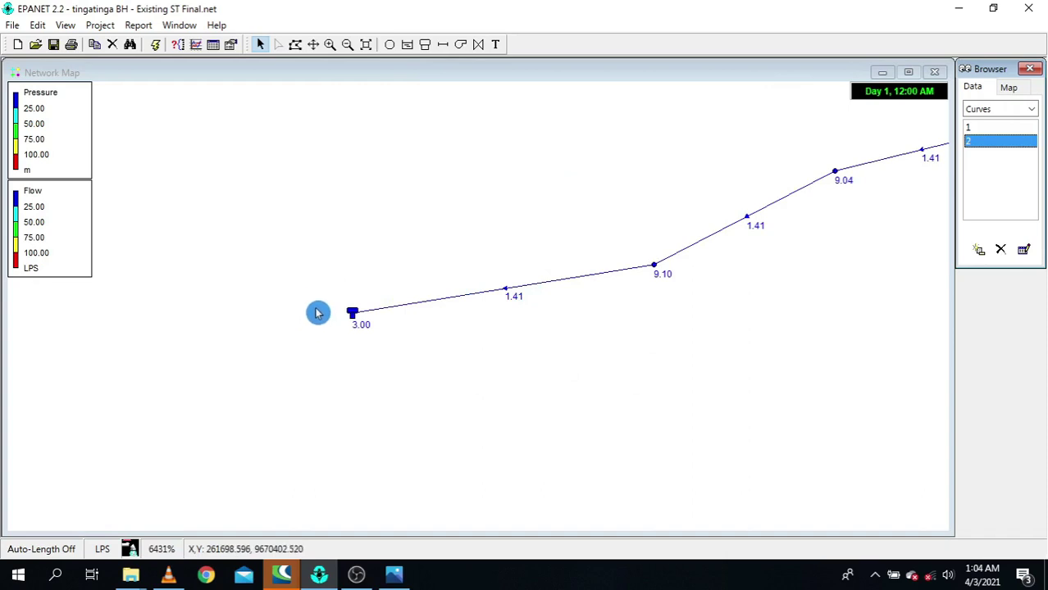
# - Examine the flows and pressures around the reservoir, pump and first pipes of the raising main
pyautogui.scroll(-5, 299, 314)
pyautogui.scroll(-1, 684, 362)
pyautogui.scroll(4, 810, 378)
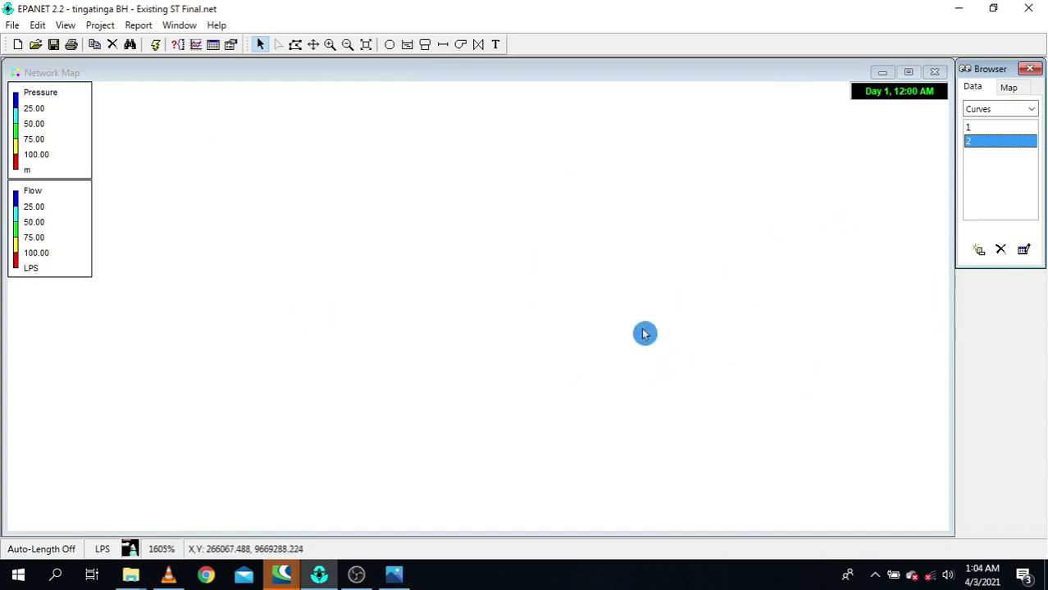
pyautogui.scroll(-2, 643, 332)
pyautogui.scroll(2, 777, 286)
pyautogui.scroll(-2, 549, 285)
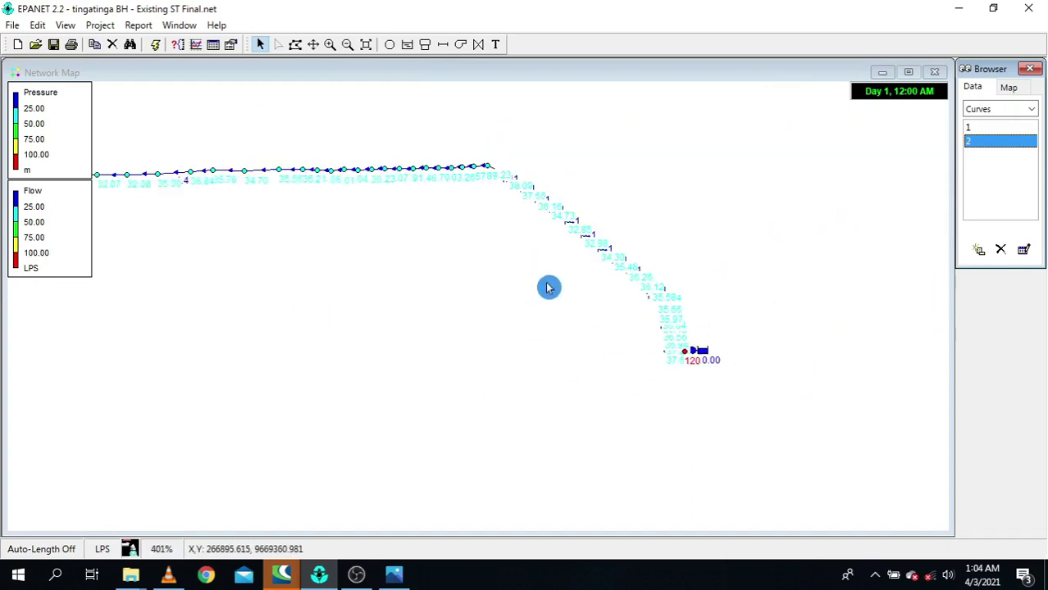
pyautogui.scroll(3, 701, 351)
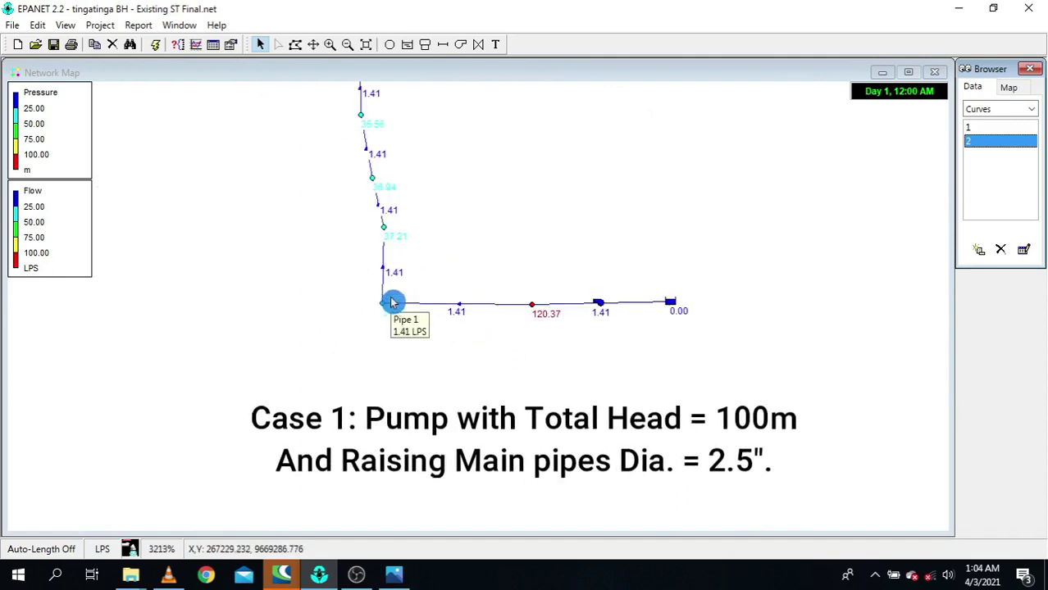
pyautogui.scroll(1, 583, 316)
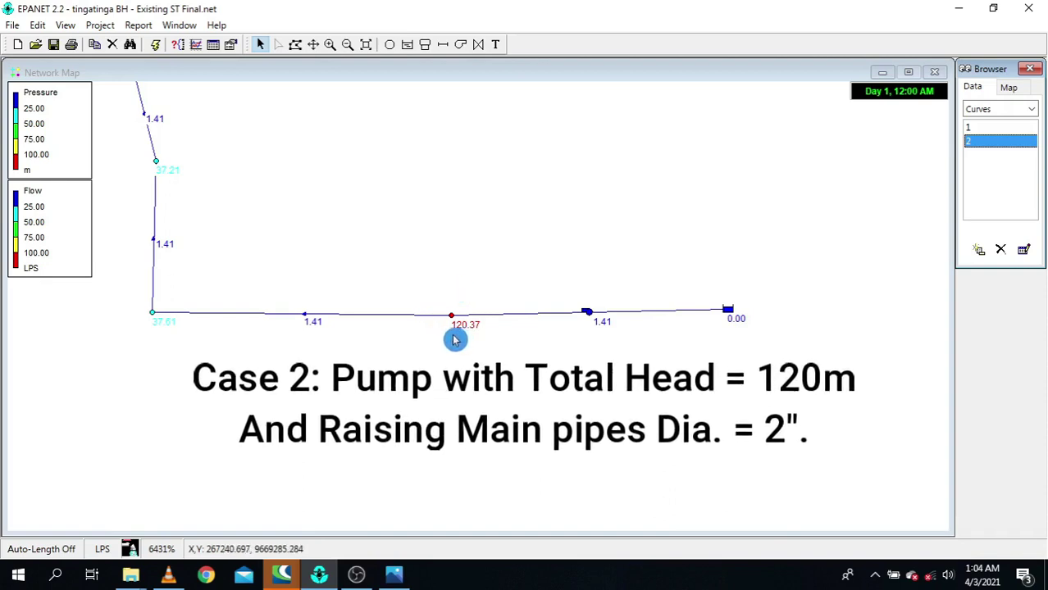
pyautogui.scroll(-1, 353, 299)
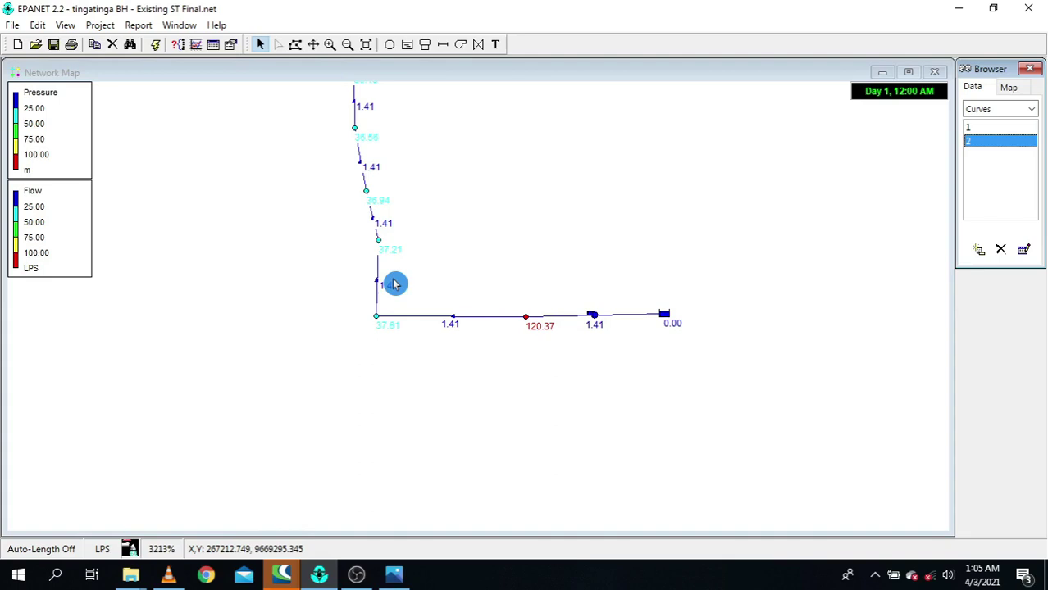
pyautogui.press('Up')
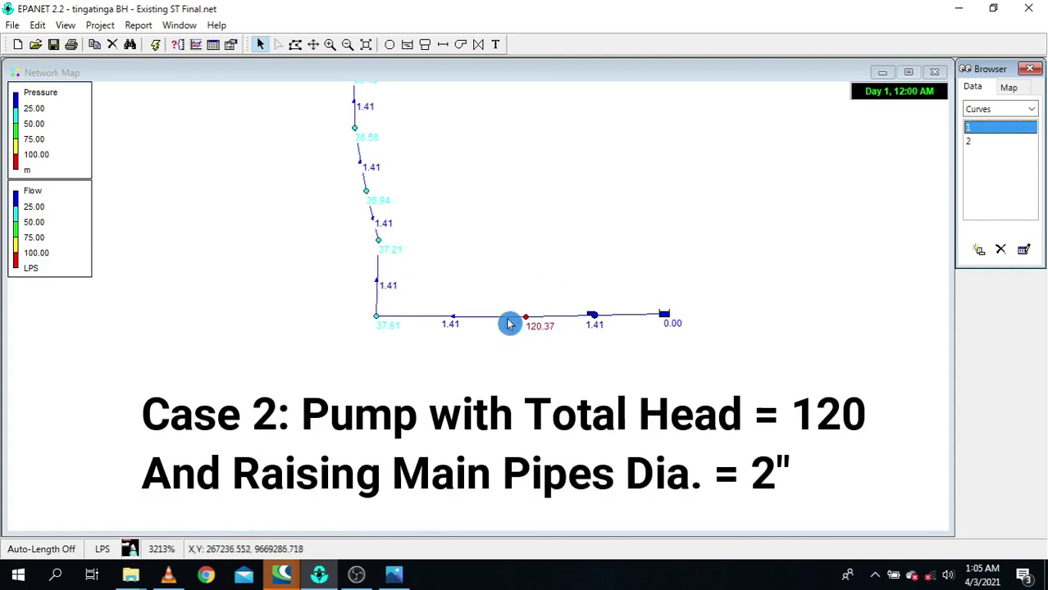
# - Display Velocity for the network links and inspect it in the pipes just downstream of the pump
pyautogui.click(1019, 96)
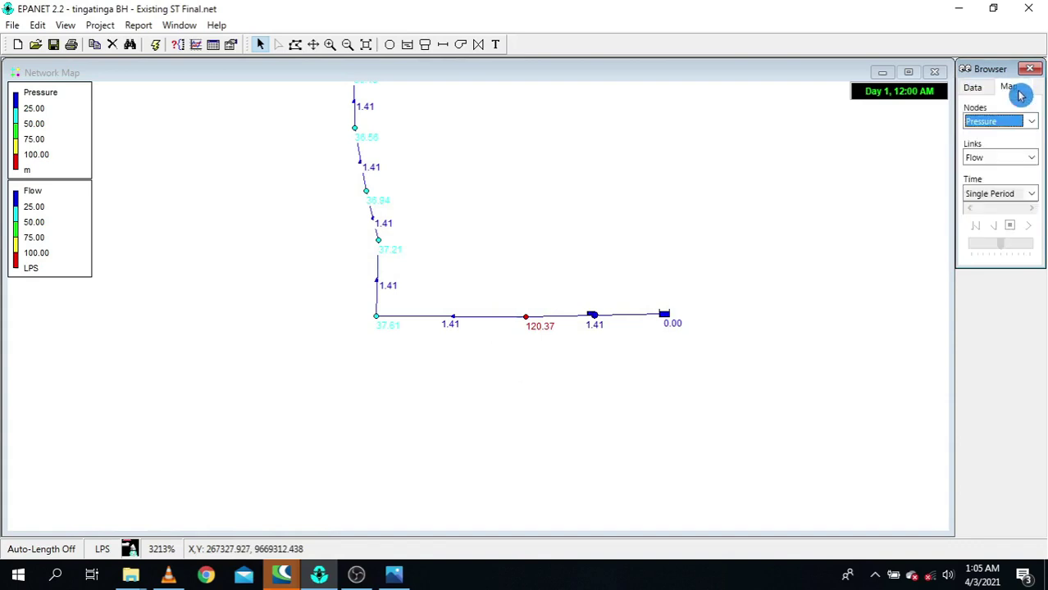
pyautogui.click(1012, 158)
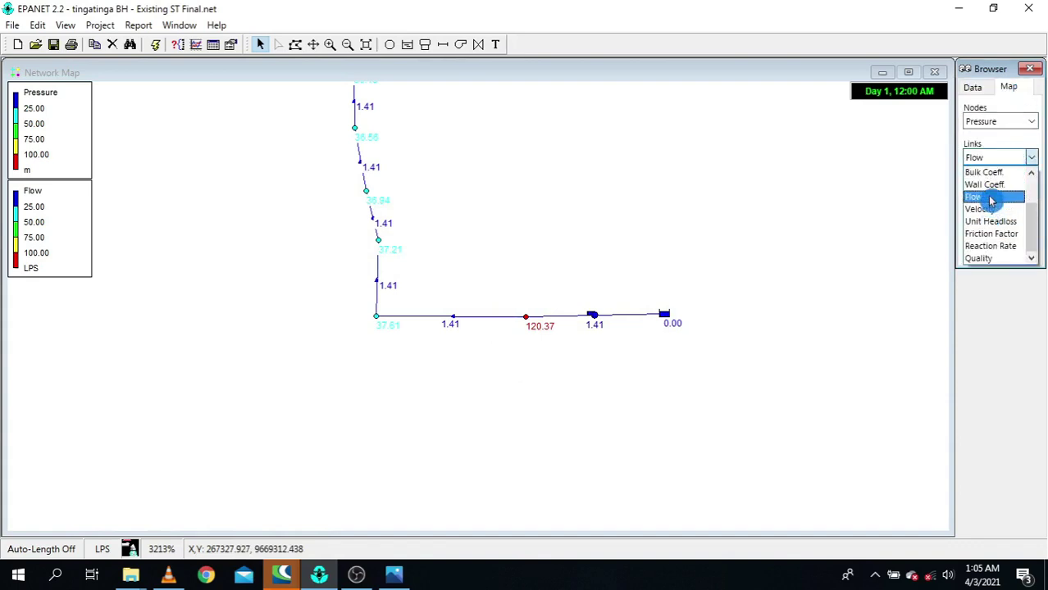
pyautogui.click(984, 210)
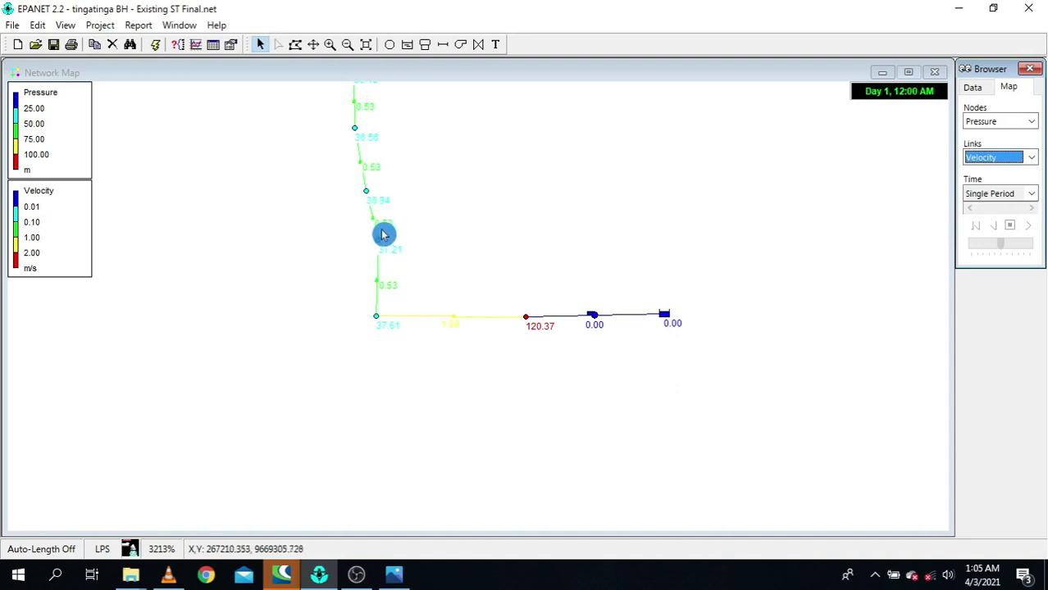
pyautogui.scroll(1, 384, 235)
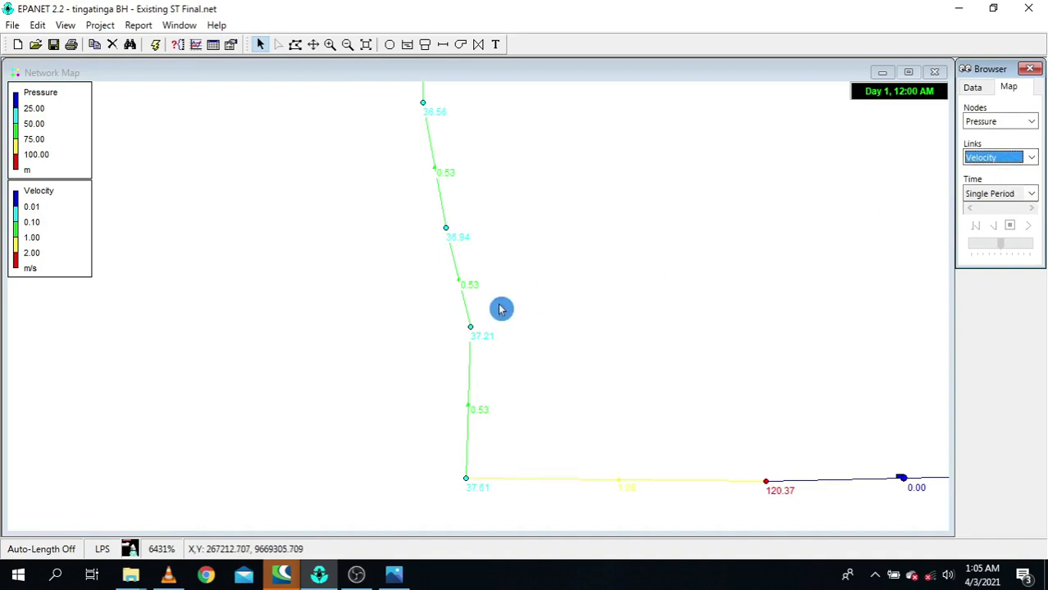
# - Inspect the Unit Headloss of the links near the pump, and return the link display to Velocity
pyautogui.click(1004, 161)
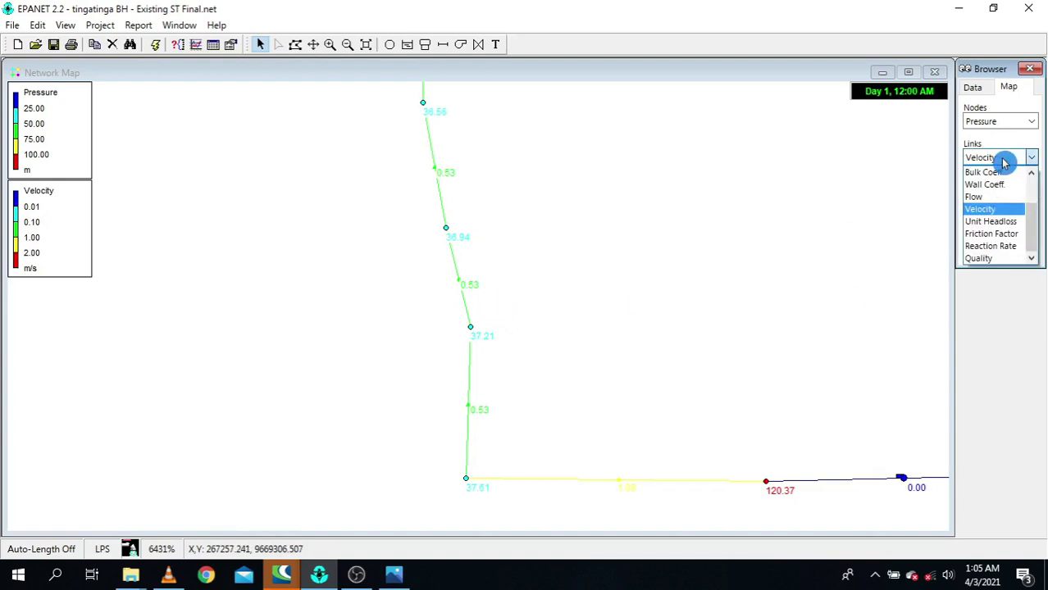
pyautogui.click(1001, 223)
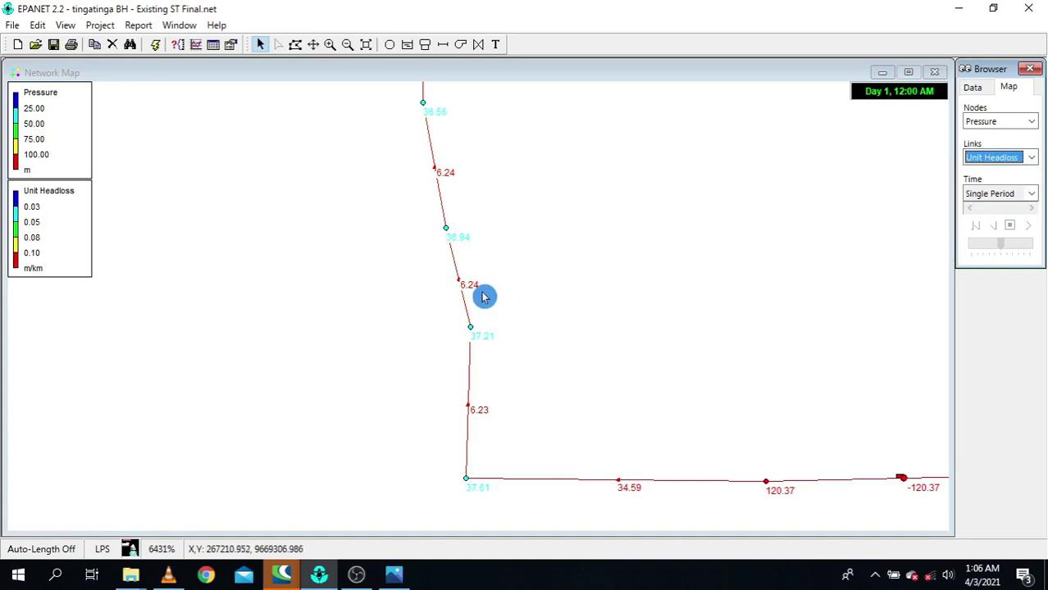
pyautogui.click(1001, 157)
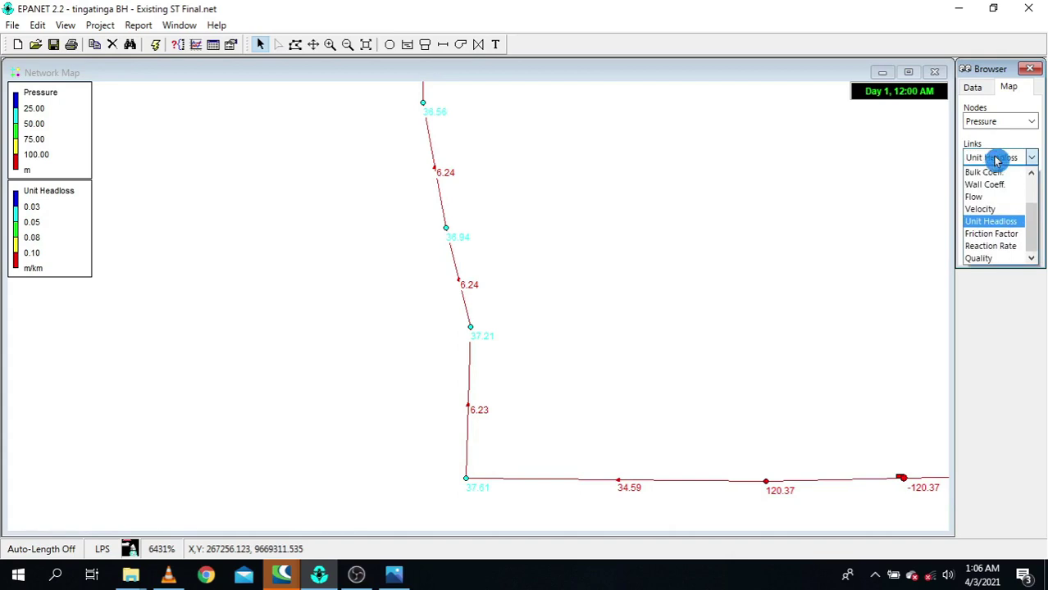
pyautogui.click(988, 210)
pyautogui.scroll(-1, 684, 341)
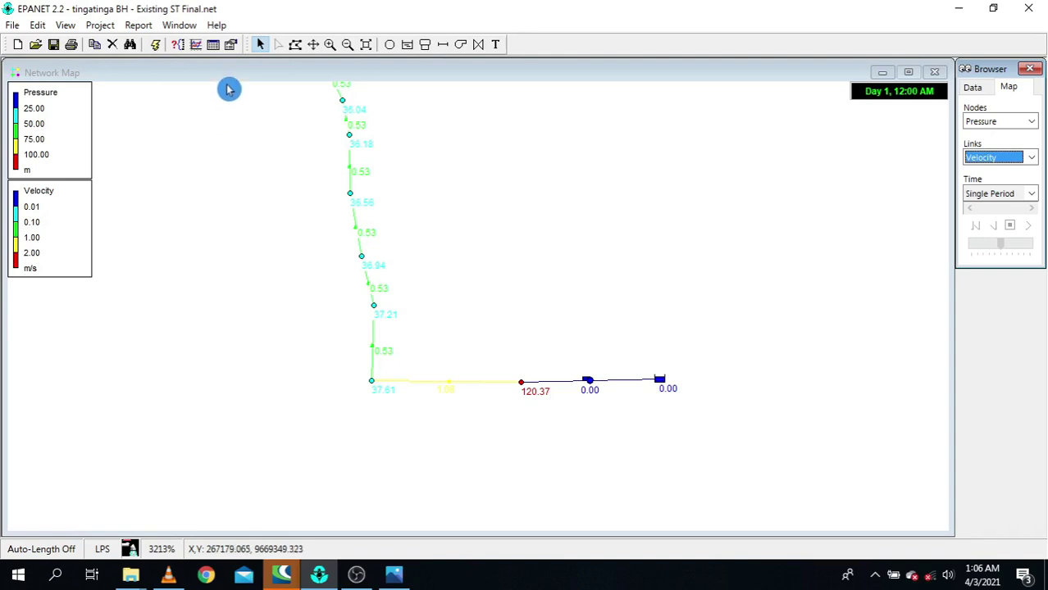
# - Create a network nodes table with the Elevation, Demand, Head and Pressure columns, leaving out Quality
pyautogui.click(215, 47)
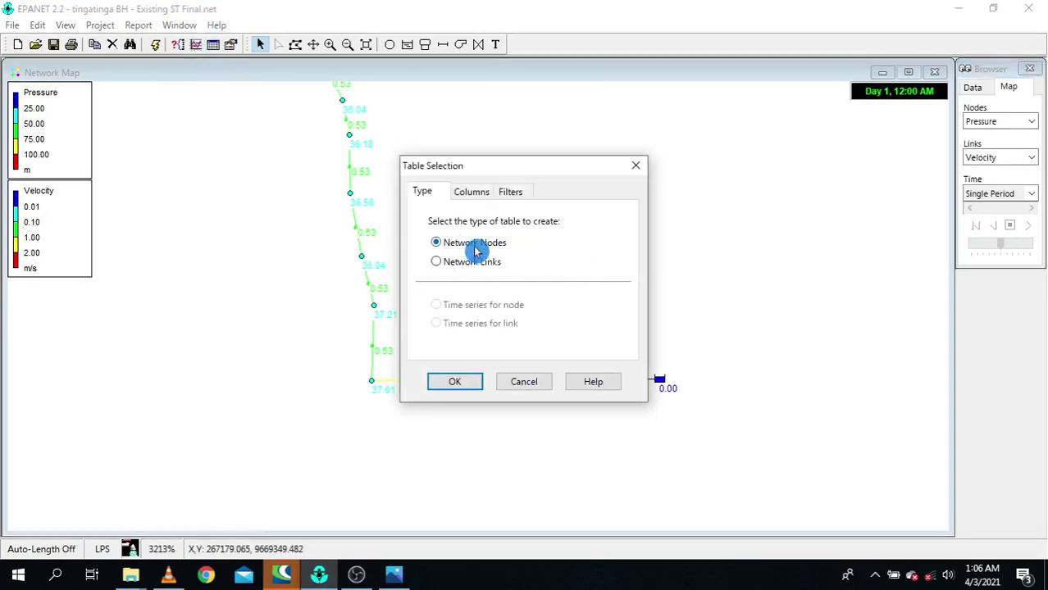
pyautogui.click(479, 194)
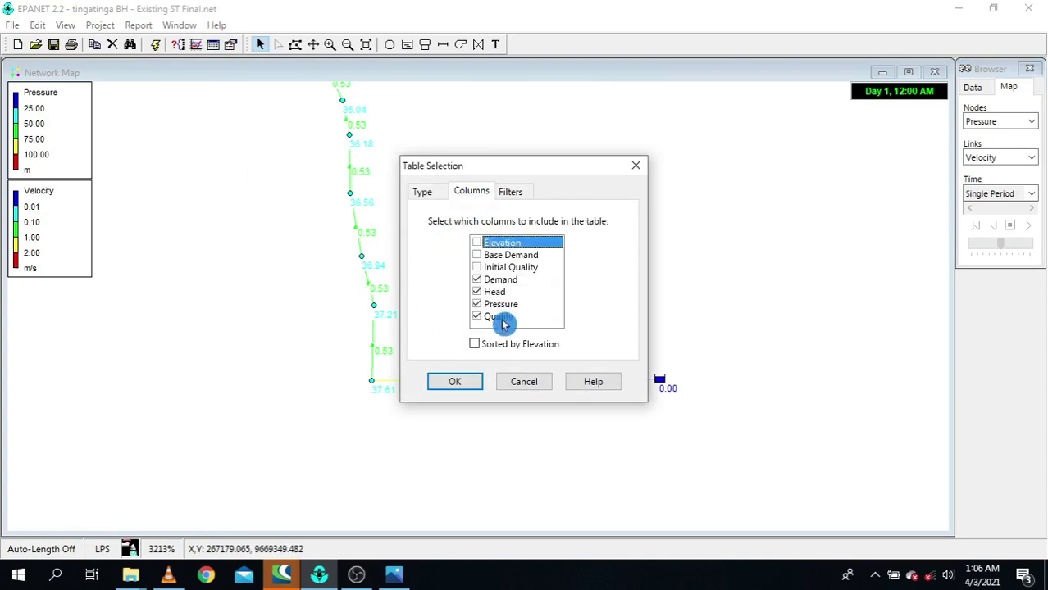
pyautogui.click(479, 319)
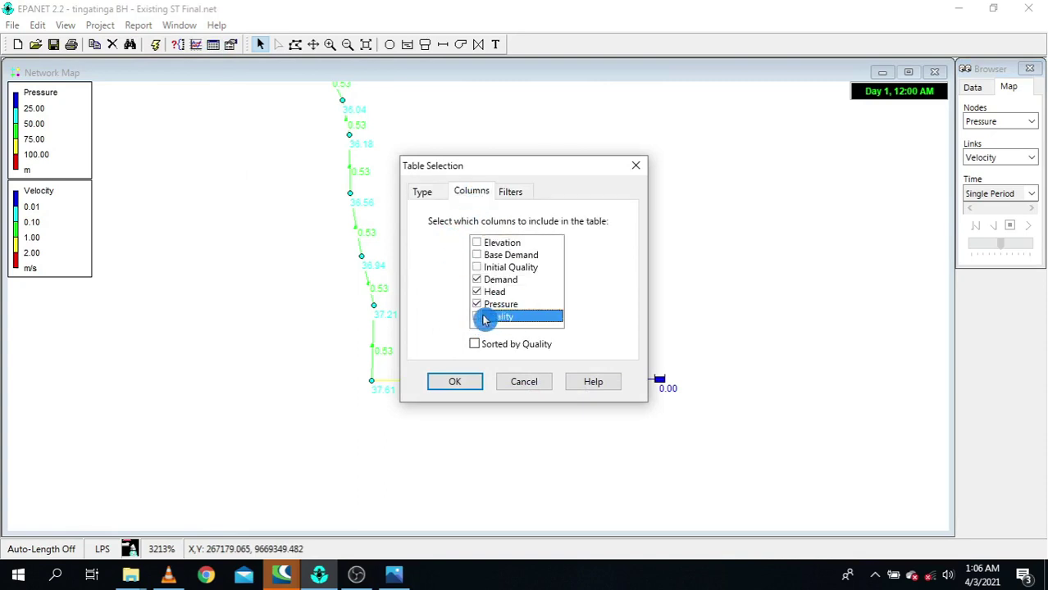
pyautogui.click(477, 243)
pyautogui.click(461, 385)
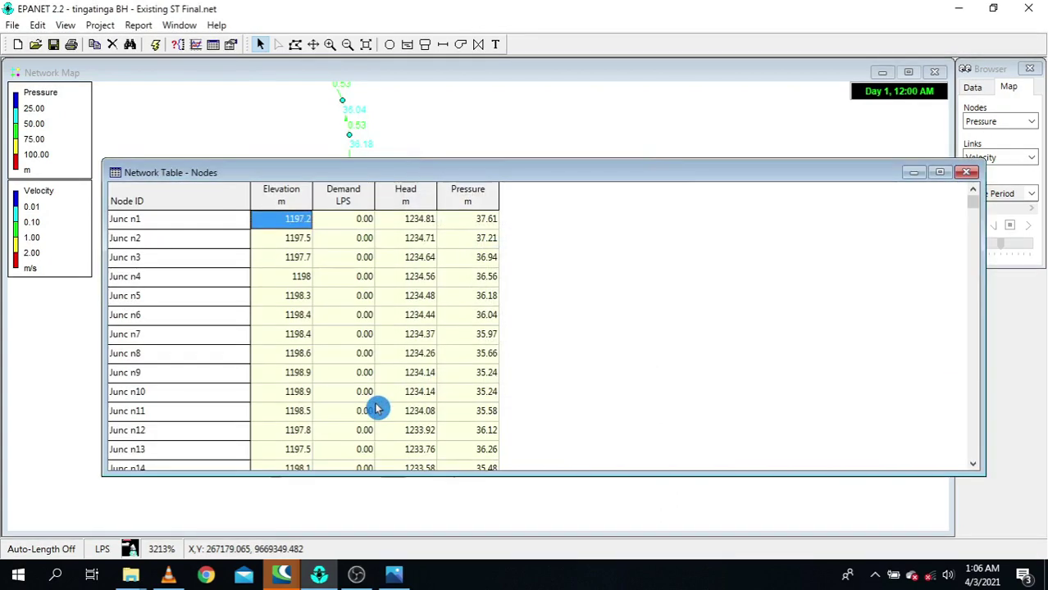
# - Review the elevations, heads and pressures in the nodes table from the first junctions to the reservoir and tank rows
pyautogui.click(187, 256)
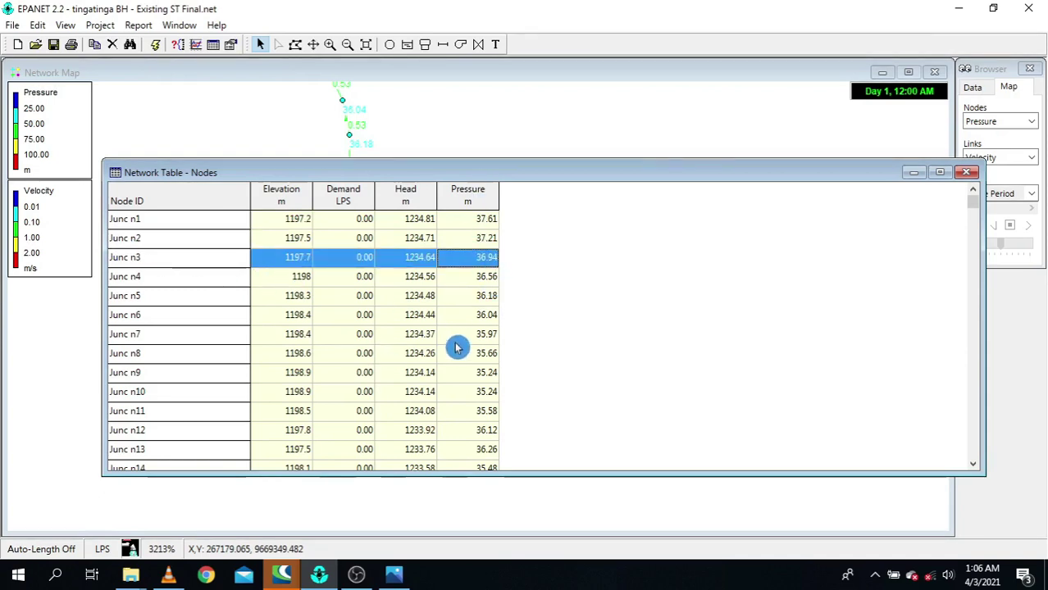
pyautogui.click(480, 372)
pyautogui.press('Down')
pyautogui.press('Down')
pyautogui.press('Down')
pyautogui.press('Down')
pyautogui.press('Down')
pyautogui.press('Down')
pyautogui.press('Down')
pyautogui.press('Down')
pyautogui.press('Down')
pyautogui.press('Down')
pyautogui.press('Down')
pyautogui.press('Down')
pyautogui.press('Down')
pyautogui.press('Down')
pyautogui.press('Down')
pyautogui.press('Down')
pyautogui.press('Down')
pyautogui.press('Down')
pyautogui.press('Down')
pyautogui.press('Down')
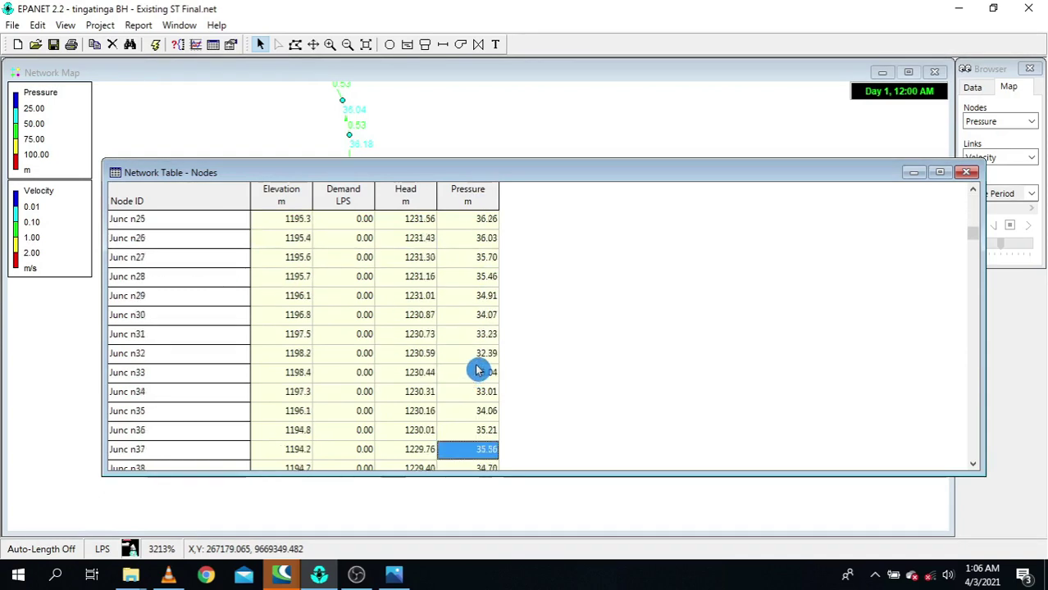
pyautogui.press('Down')
pyautogui.press('Down')
pyautogui.press('Down')
pyautogui.press('Down')
pyautogui.press('Down')
pyautogui.press('Down')
pyautogui.press('Down')
pyautogui.press('Down')
pyautogui.press('Down')
pyautogui.press('Down')
pyautogui.press('Down')
pyautogui.press('Down')
pyautogui.press('Down')
pyautogui.press('Down')
pyautogui.press('Down')
pyautogui.press('Down')
pyautogui.press('Down')
pyautogui.press('Down')
pyautogui.press('Down')
pyautogui.press('Down')
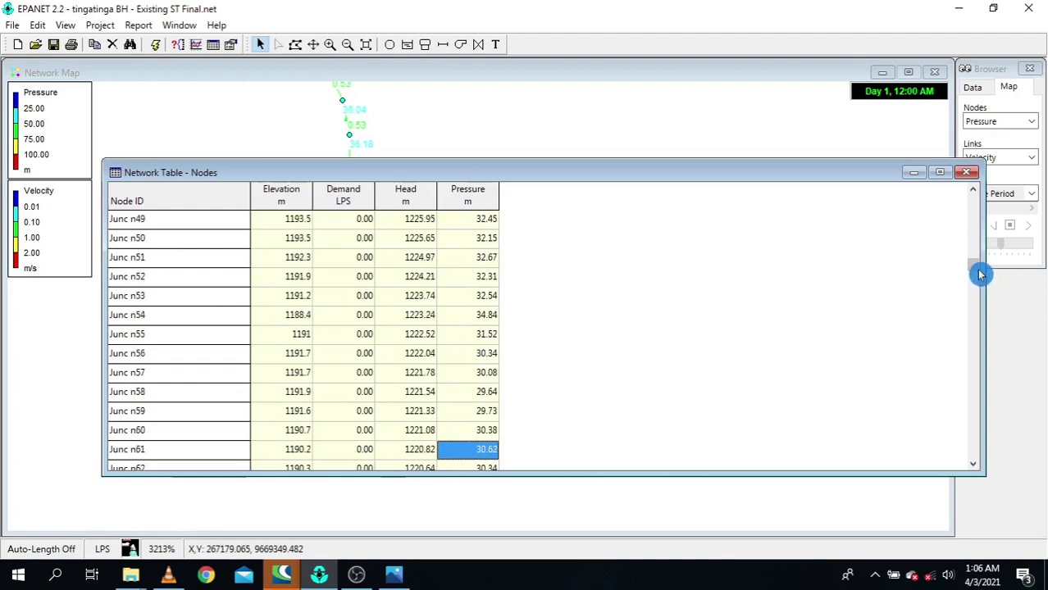
pyautogui.moveTo(980, 275); pyautogui.dragTo(960, 484)
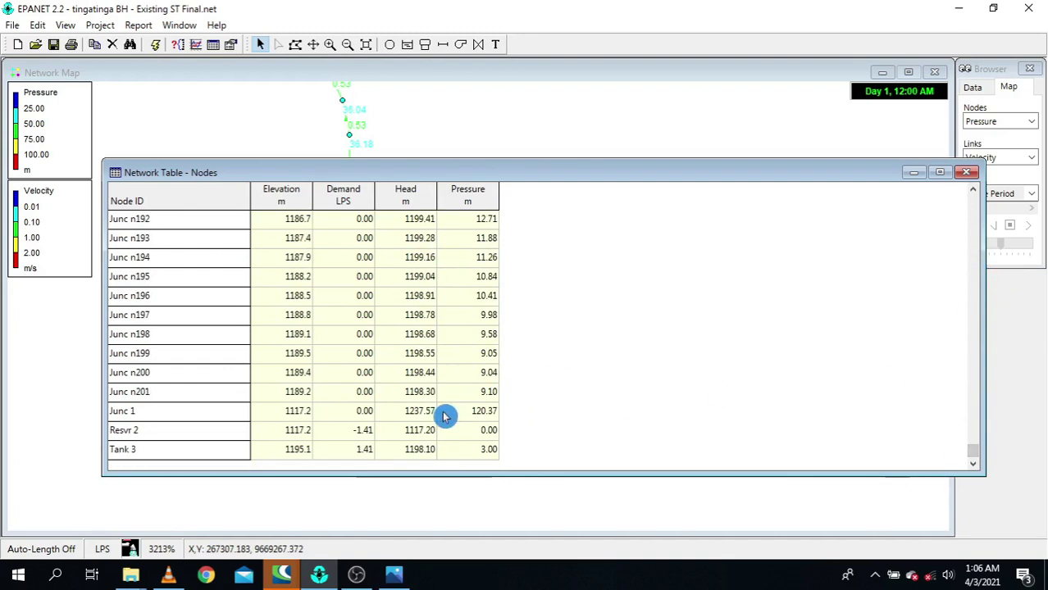
# - Check the pressures of Junc 1 and Tank 3 in the nodes table, and close the table
pyautogui.click(491, 412)
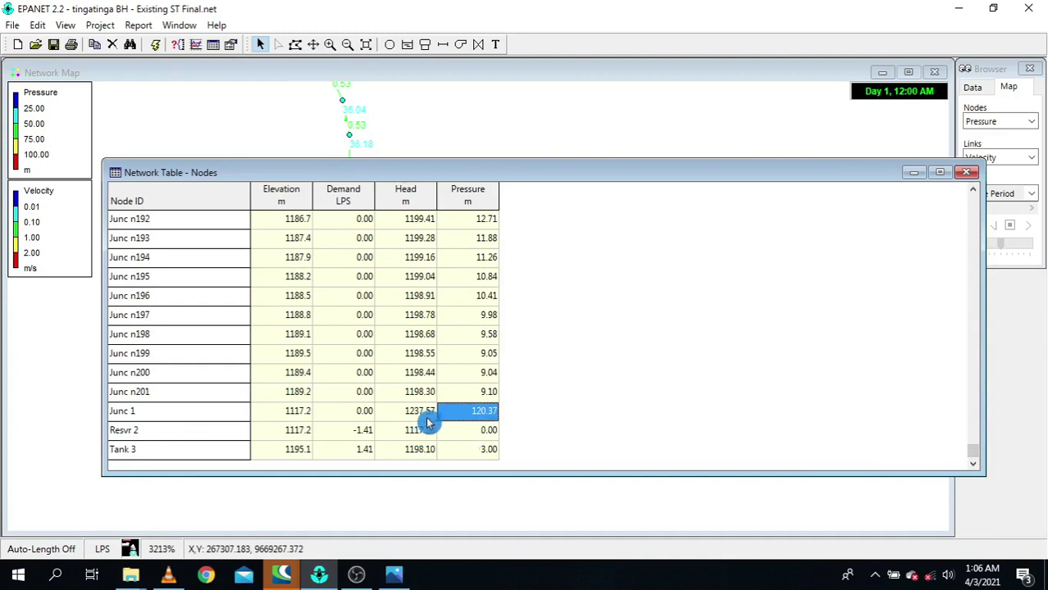
pyautogui.click(489, 449)
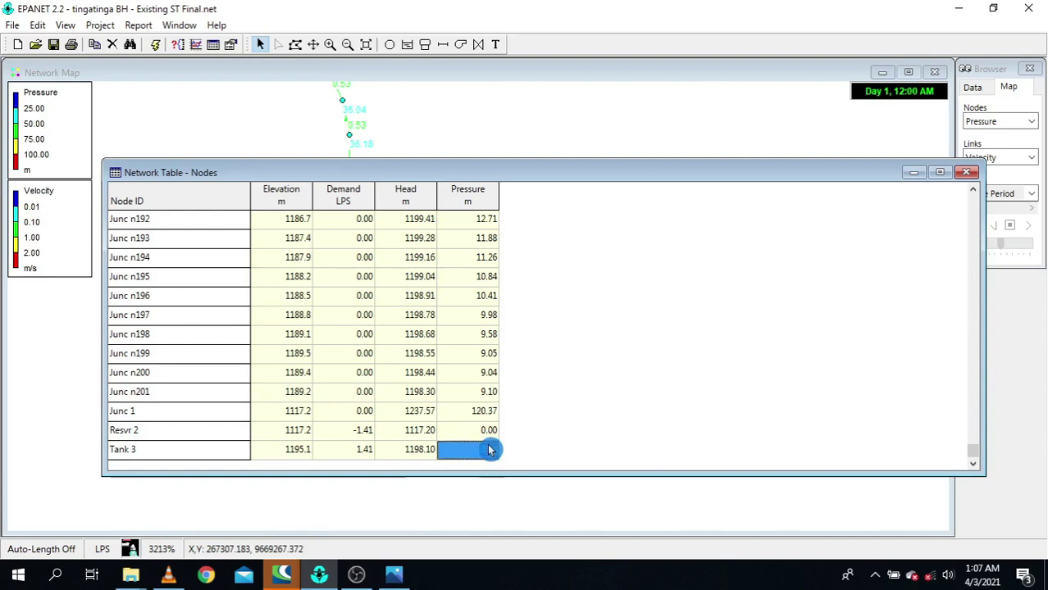
pyautogui.click(966, 171)
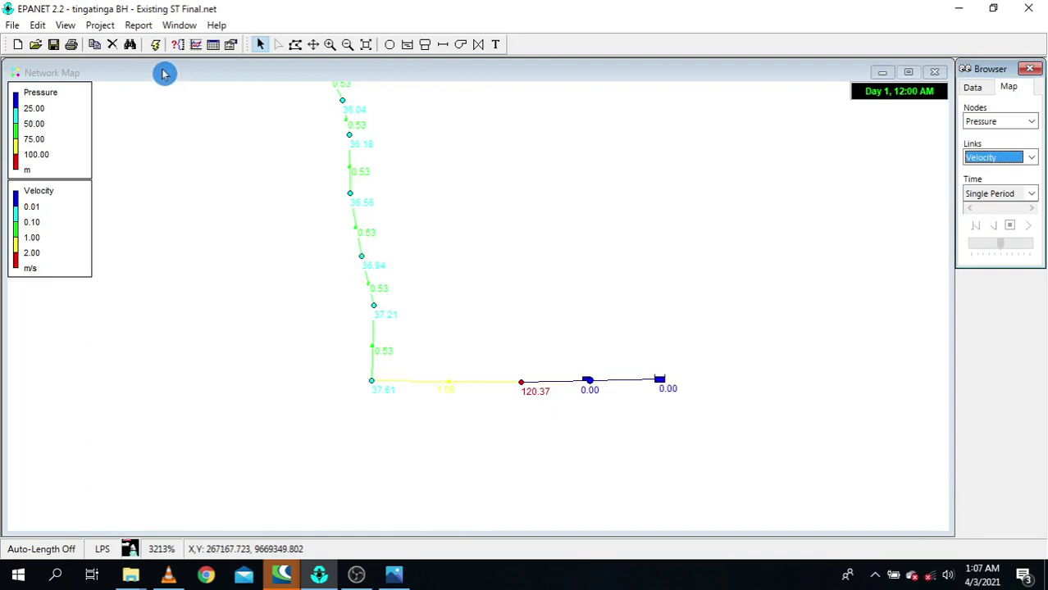
# - Run the hydraulic analysis again and dismiss the run status
pyautogui.click(107, 29)
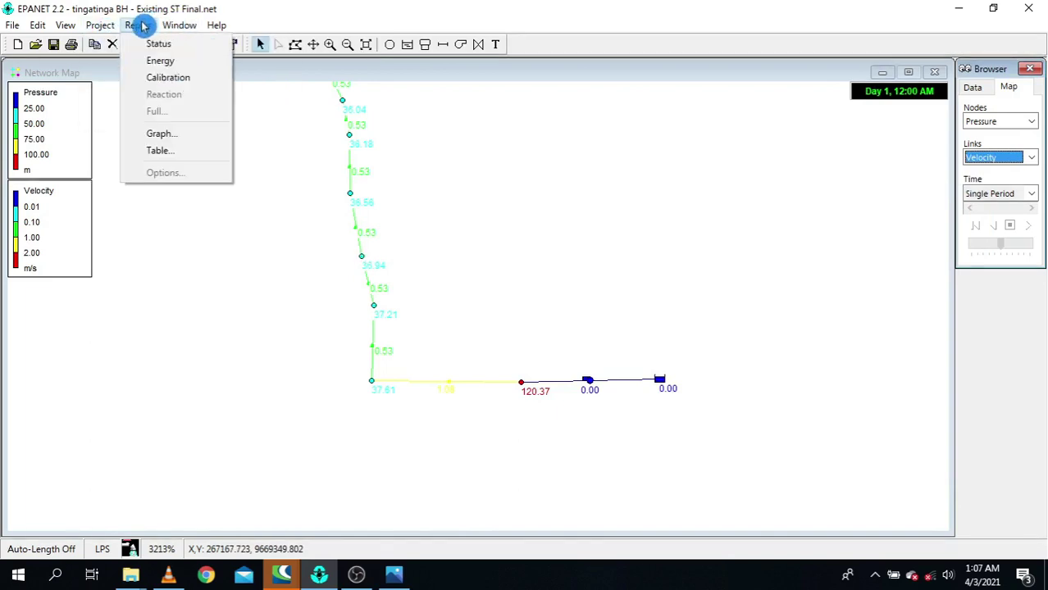
pyautogui.click(500, 173)
pyautogui.click(156, 45)
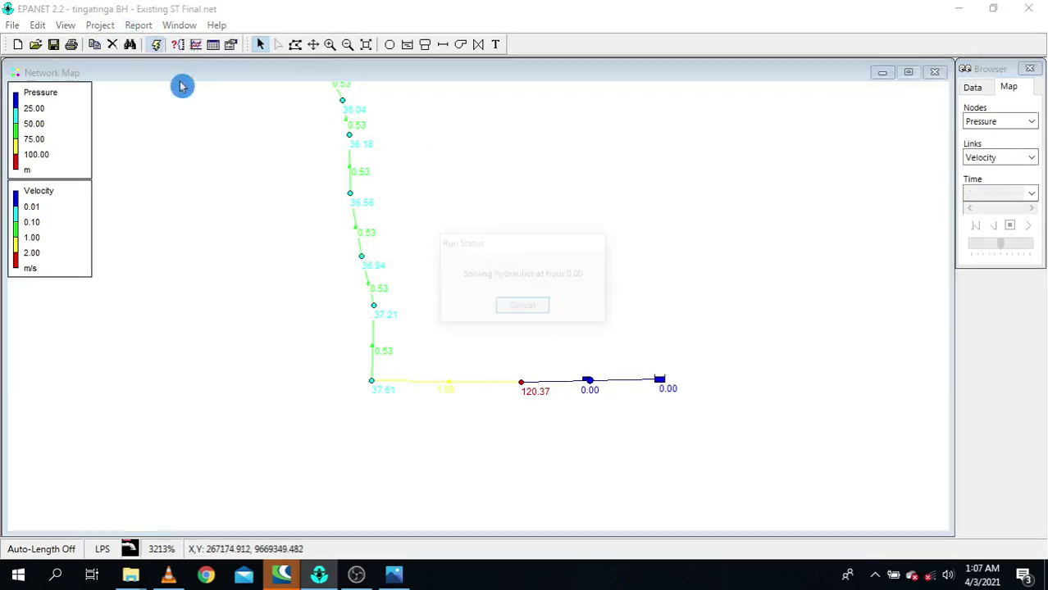
pyautogui.click(525, 306)
# - Generate the full report and save it as BH - Existing ST.rpt in the Tutorial folder
pyautogui.click(102, 25)
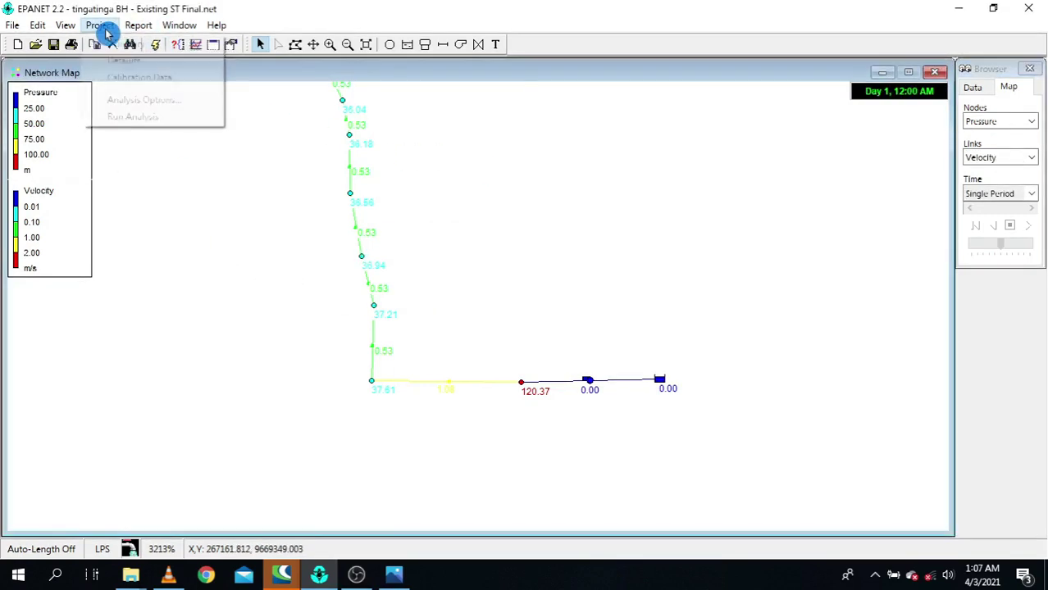
pyautogui.moveTo(138, 29)
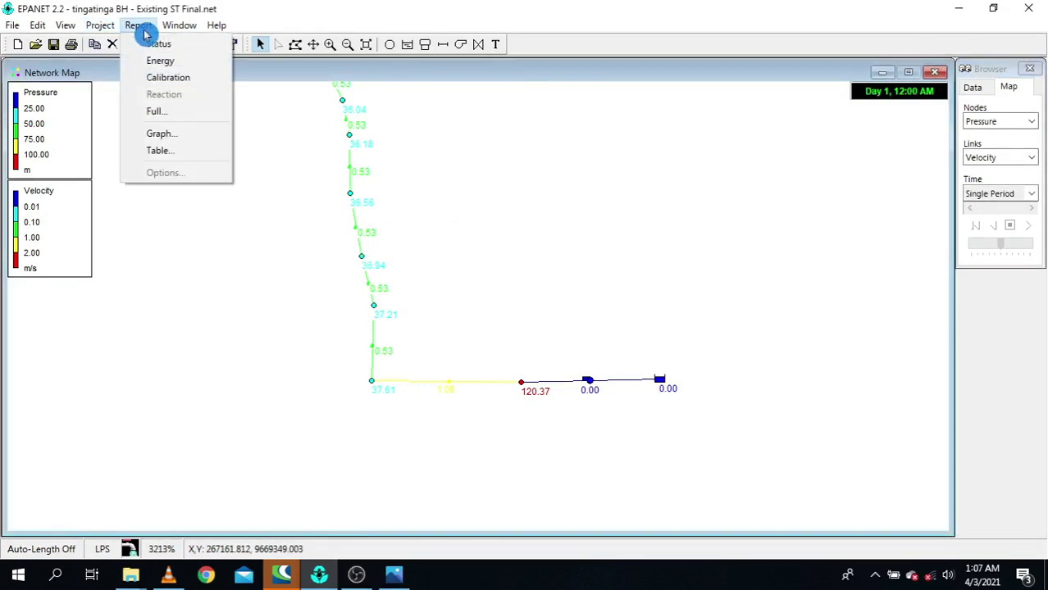
pyautogui.click(162, 112)
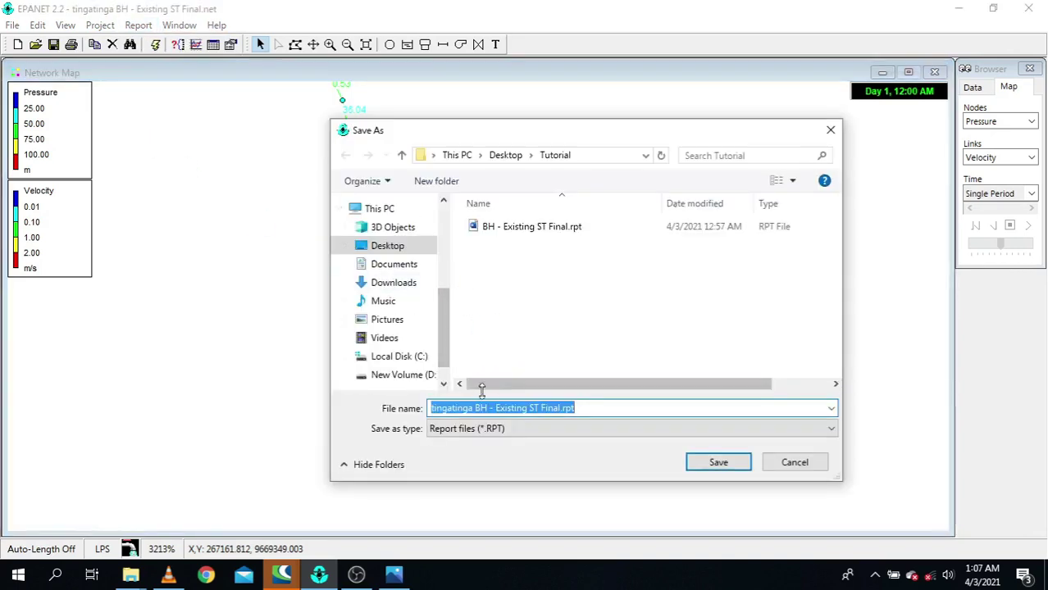
pyautogui.click(476, 407)
pyautogui.moveTo(476, 407); pyautogui.dragTo(372, 411)
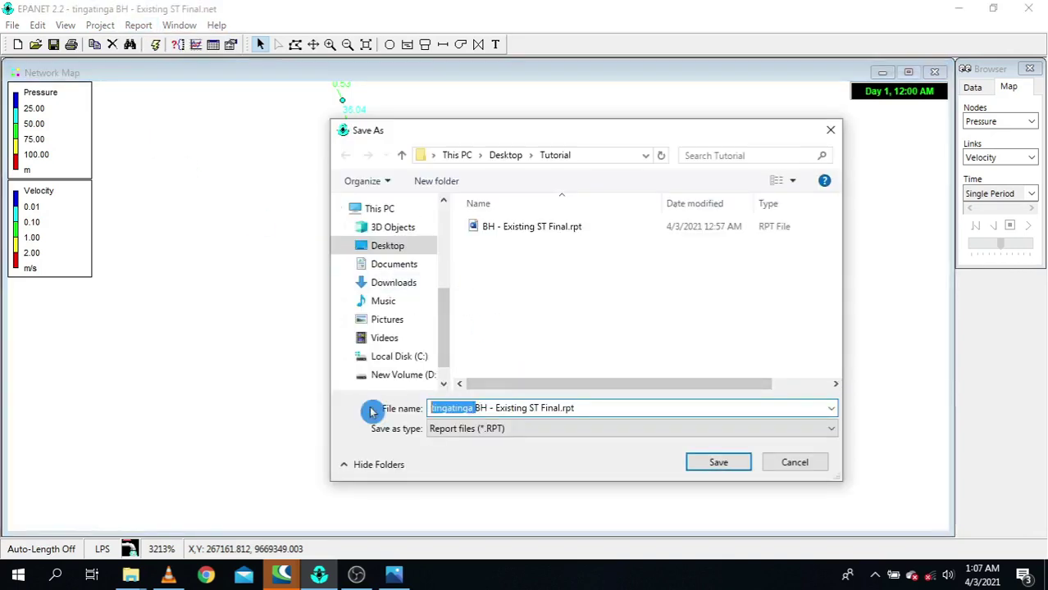
pyautogui.press('BackSpace')
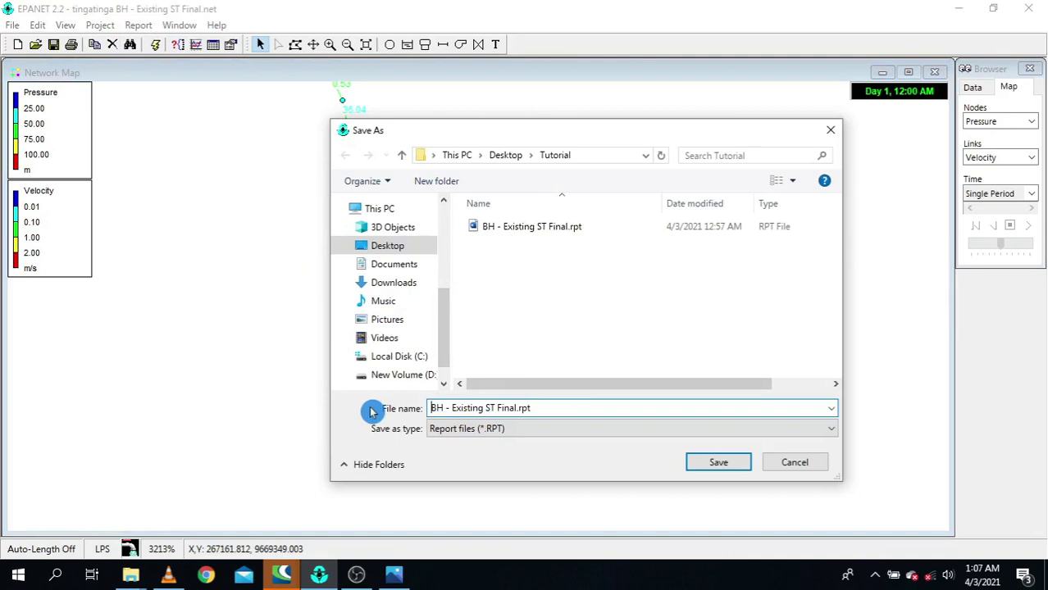
pyautogui.click(515, 408)
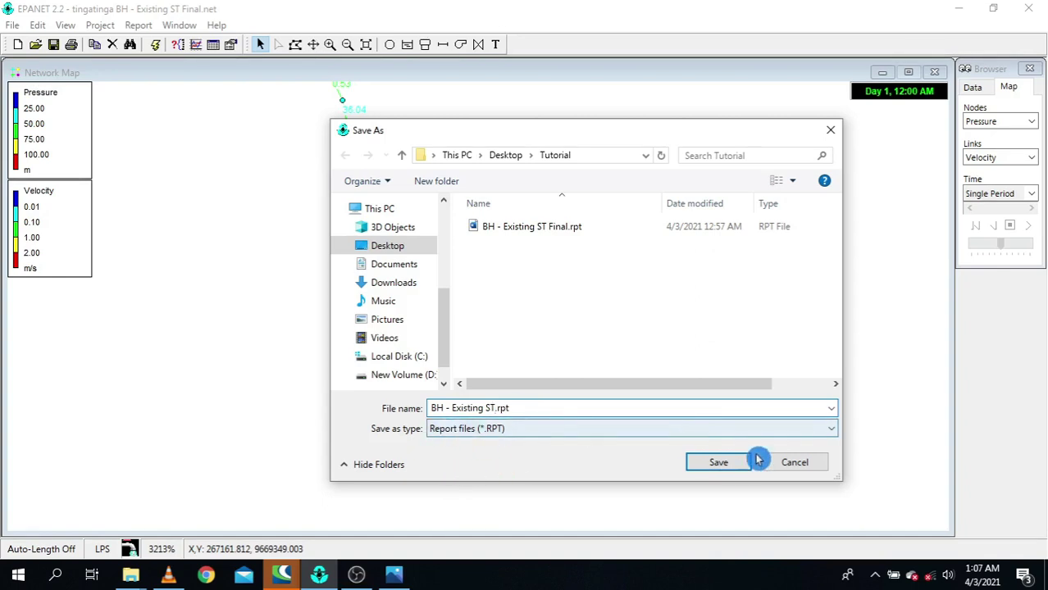
pyautogui.click(734, 467)
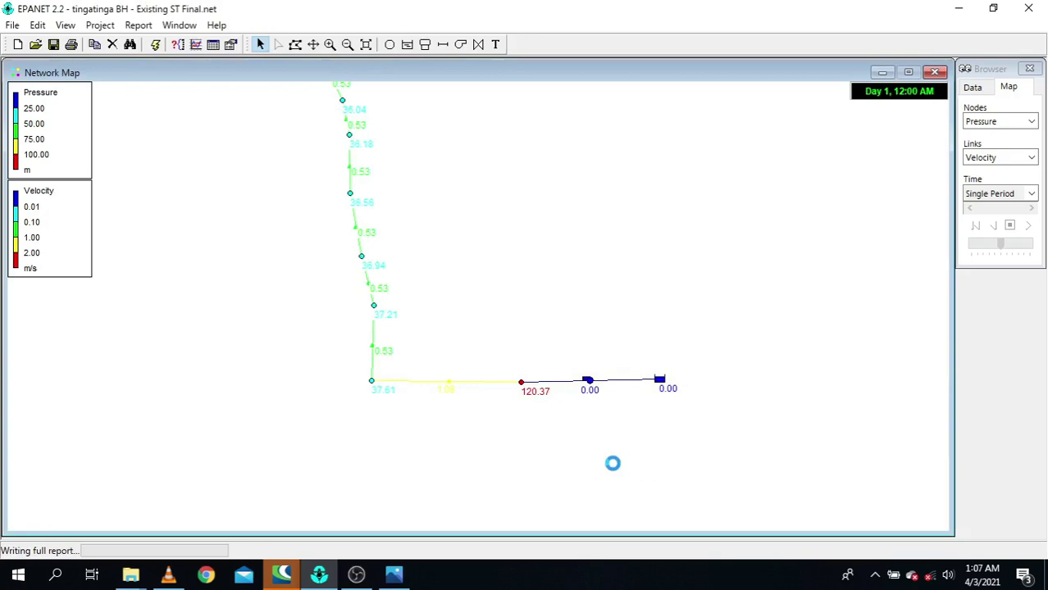
pyautogui.scroll(-1, 549, 390)
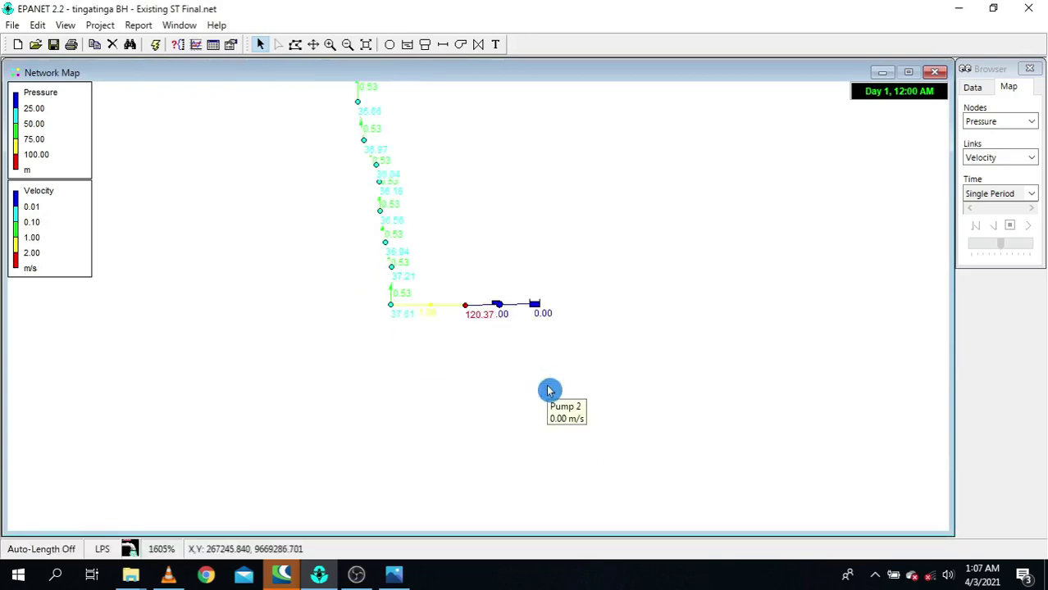
# - Switch to the Tutorial folder in File Explorer and open BH - Existing ST.rpt in Word
pyautogui.click(131, 575)
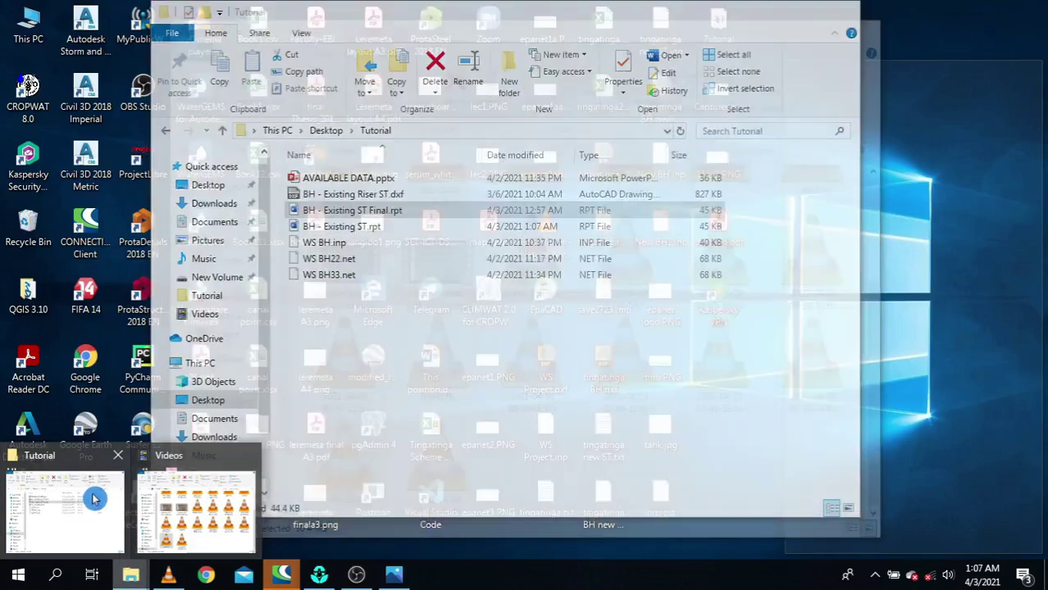
pyautogui.click(94, 492)
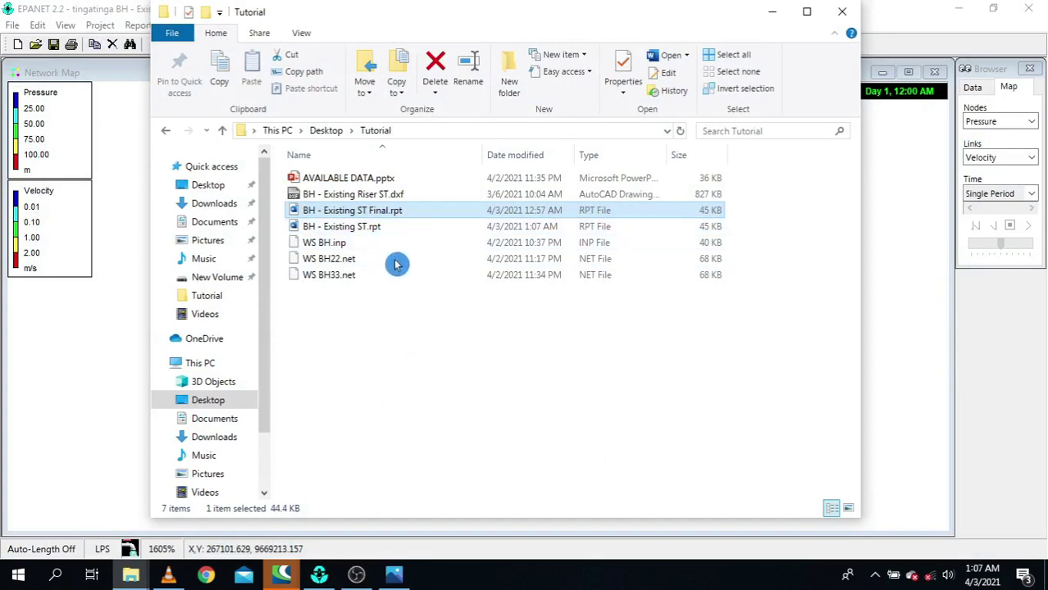
pyautogui.click(390, 233)
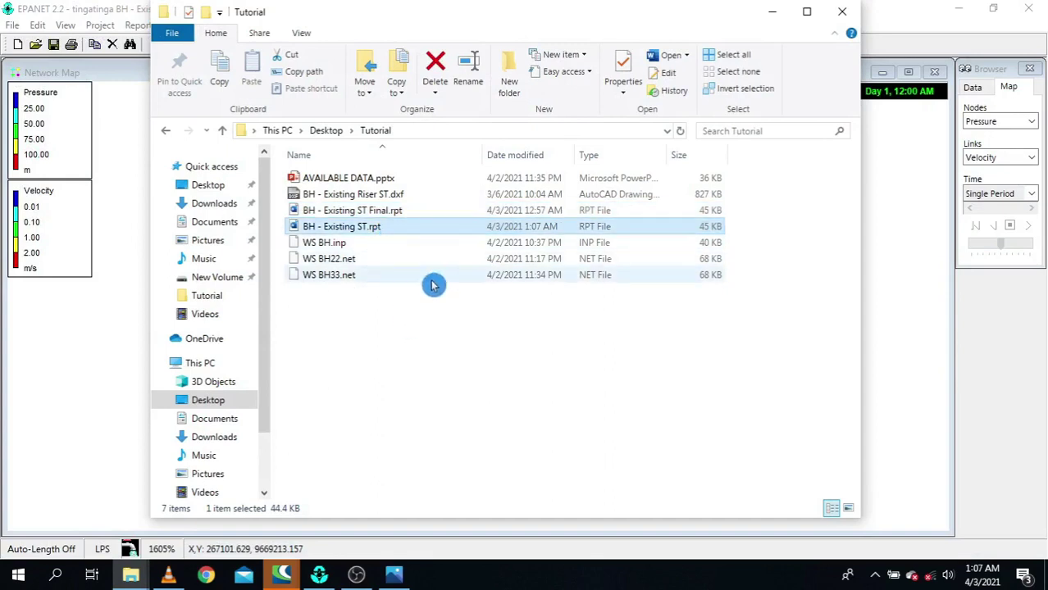
pyautogui.click(669, 60)
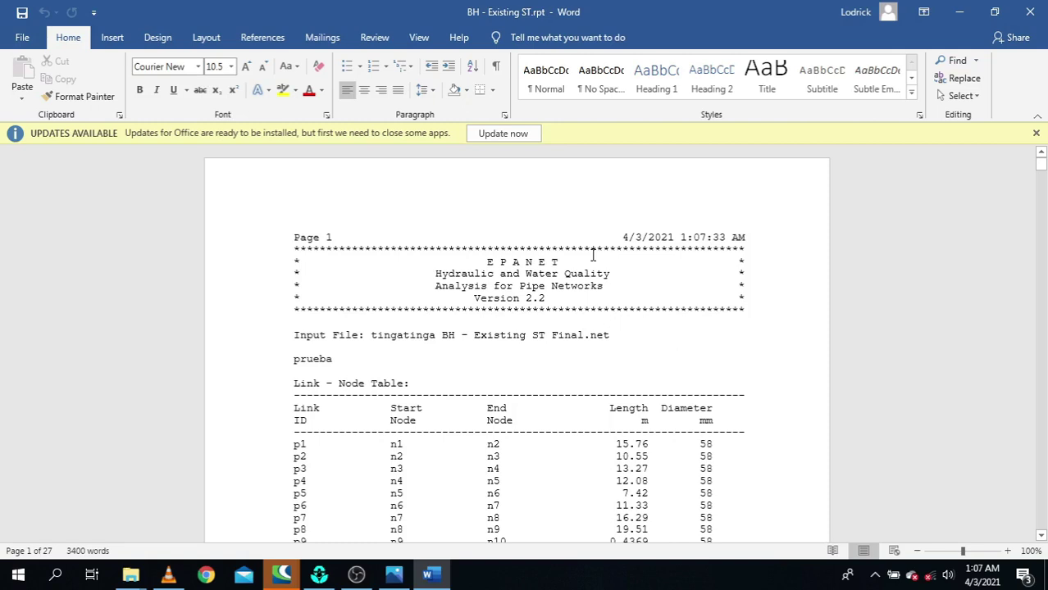
# - Review the report's Link - Node Table and the Demand, Head, Pressure and Quality columns of the node results
pyautogui.scroll(-9, 593, 255)
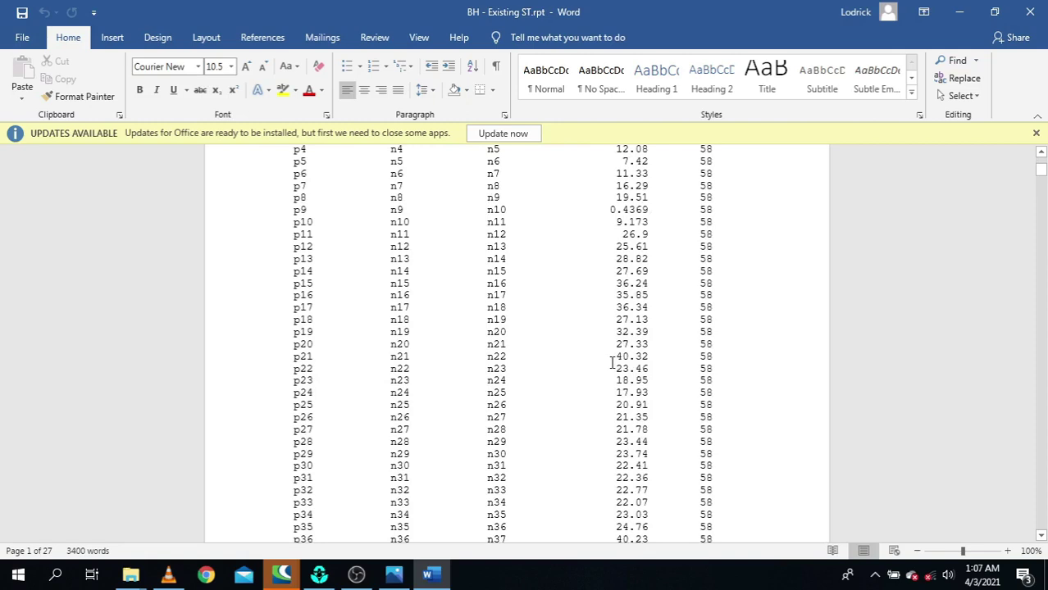
pyautogui.scroll(-20, 613, 363)
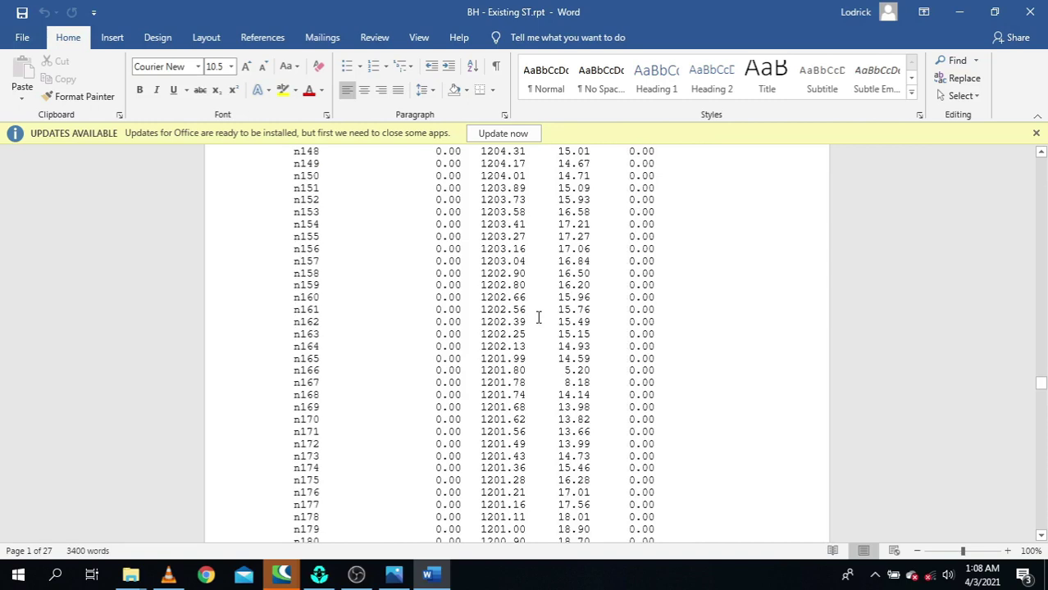
pyautogui.scroll(4, 539, 317)
pyautogui.moveTo(500, 263); pyautogui.dragTo(524, 264)
pyautogui.moveTo(423, 262); pyautogui.dragTo(463, 271)
pyautogui.click(428, 361)
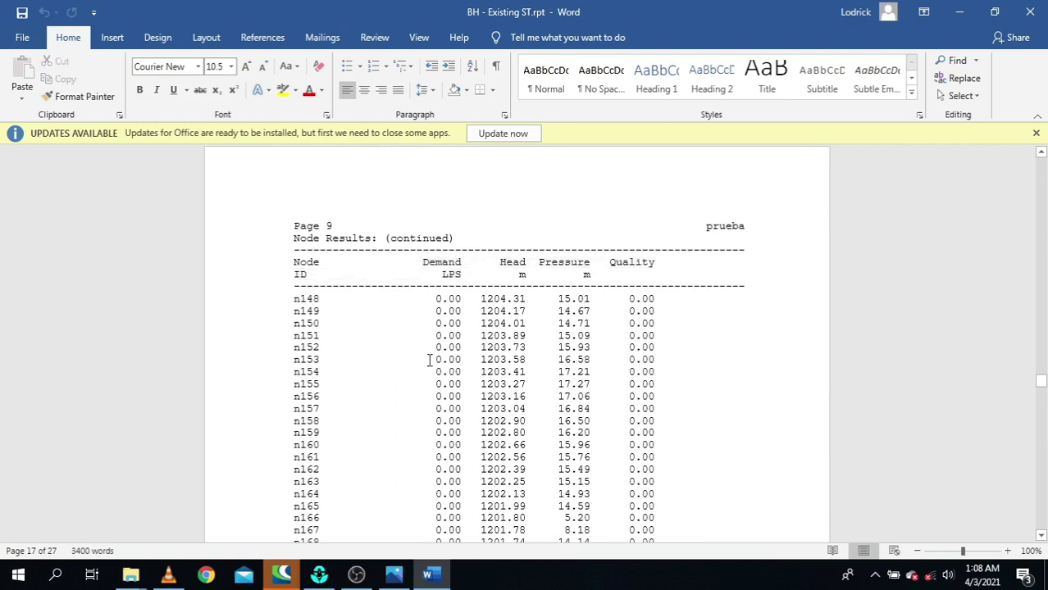
pyautogui.moveTo(541, 262); pyautogui.dragTo(590, 263)
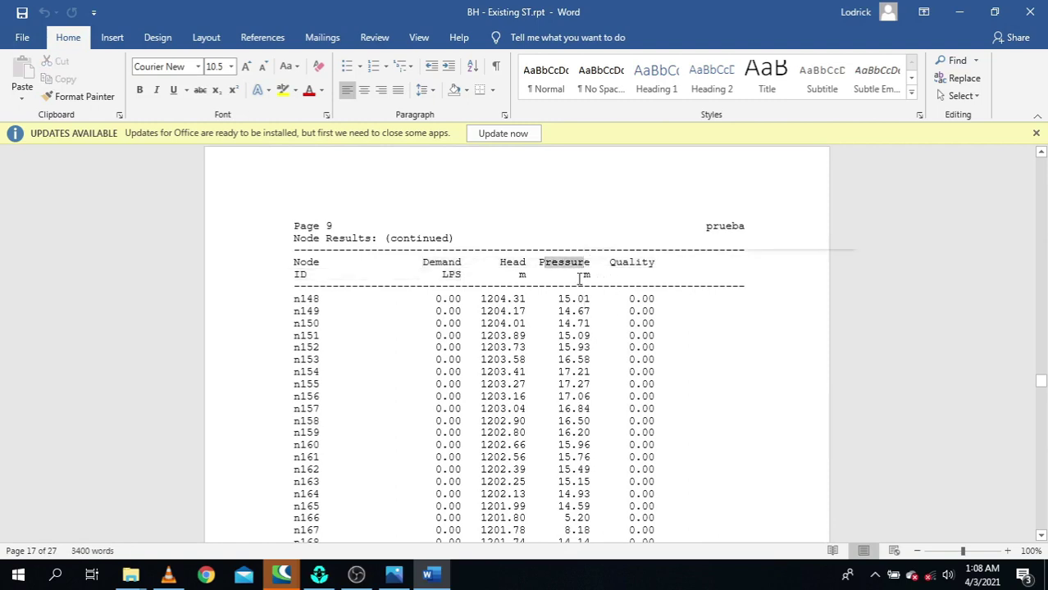
pyautogui.moveTo(637, 311); pyautogui.dragTo(654, 383)
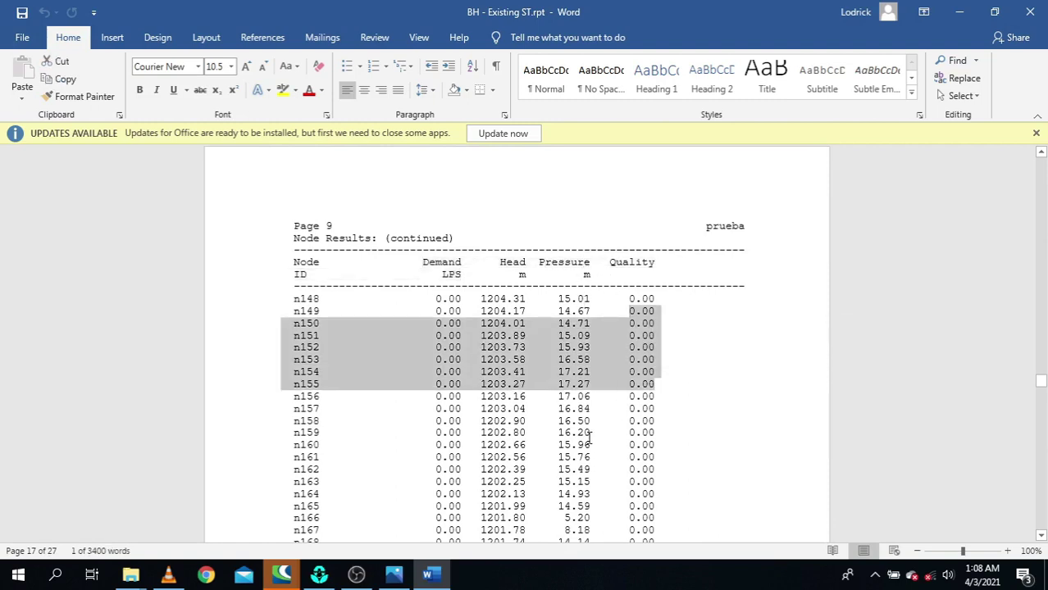
# - Examine the pressure column and the reservoir and tank rows at the end of the report's node results
pyautogui.scroll(-12, 588, 439)
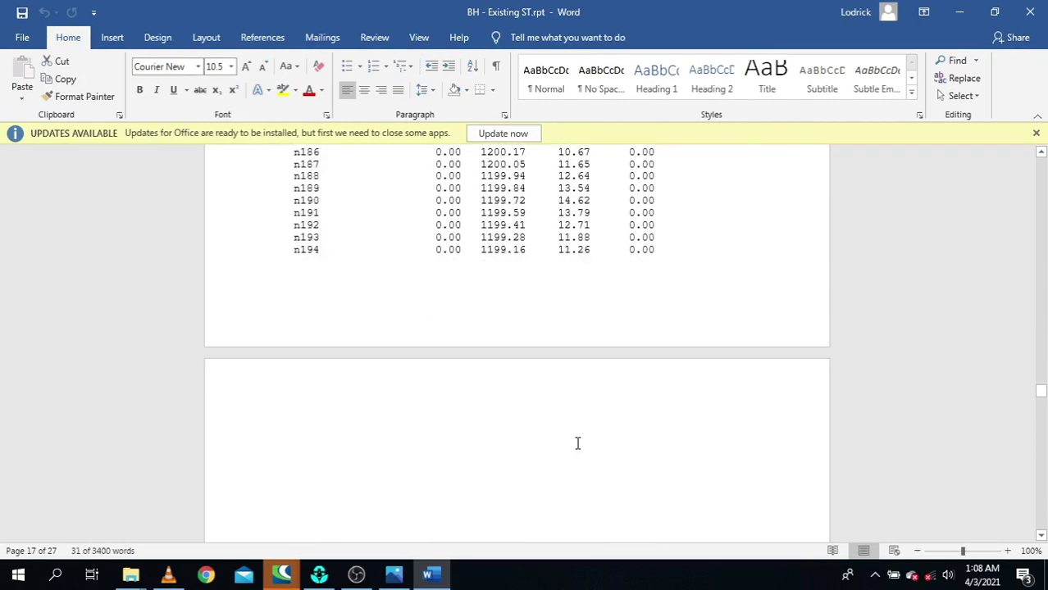
pyautogui.scroll(-15, 577, 443)
pyautogui.scroll(-10, 576, 438)
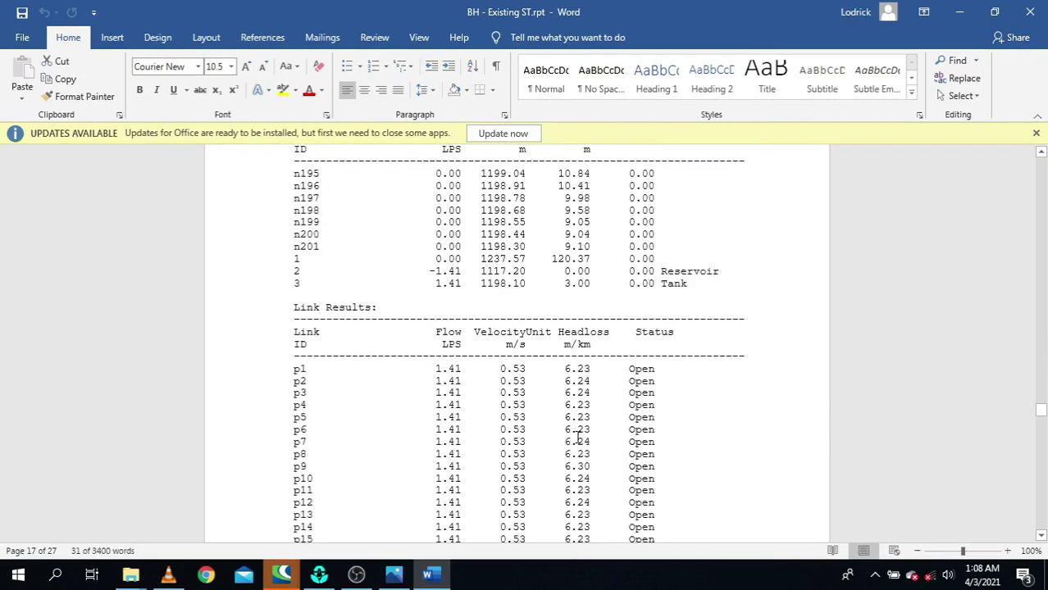
pyautogui.scroll(2, 577, 438)
pyautogui.moveTo(538, 212); pyautogui.dragTo(589, 215)
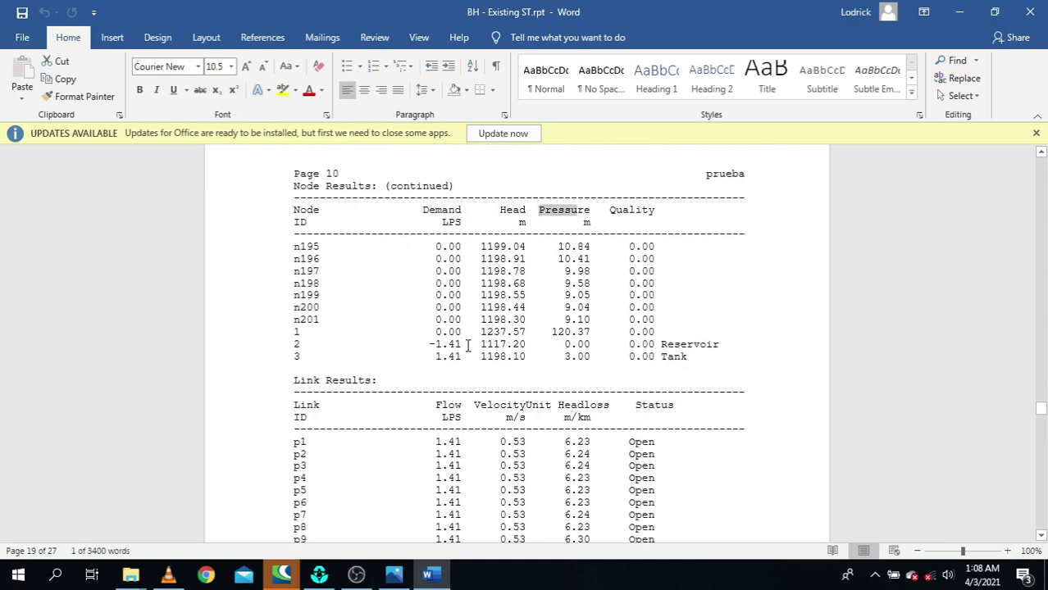
pyautogui.moveTo(721, 345); pyautogui.dragTo(354, 346)
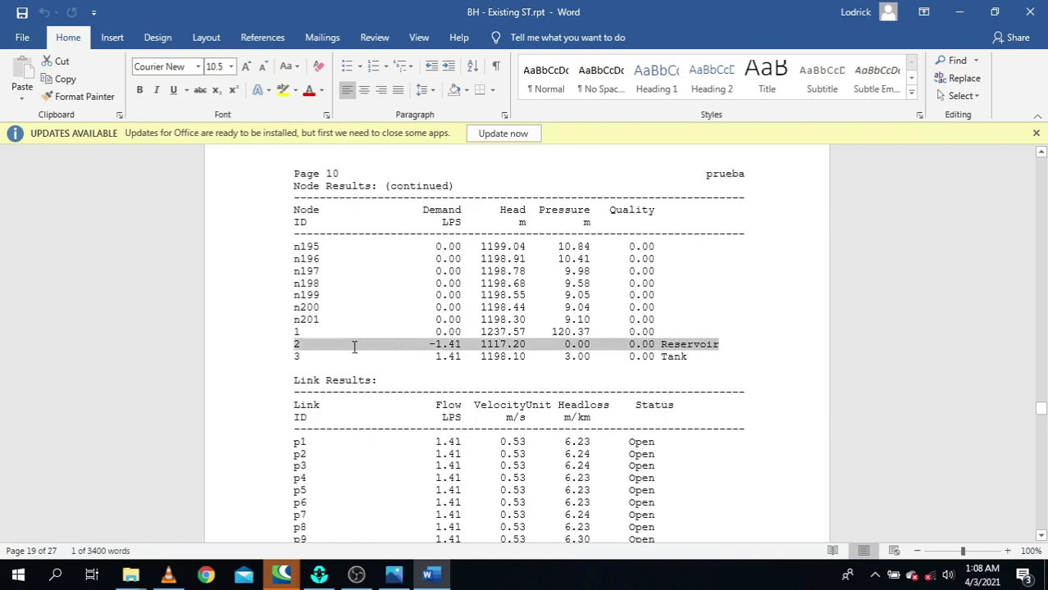
pyautogui.click(441, 347)
pyautogui.doubleClick(427, 344)
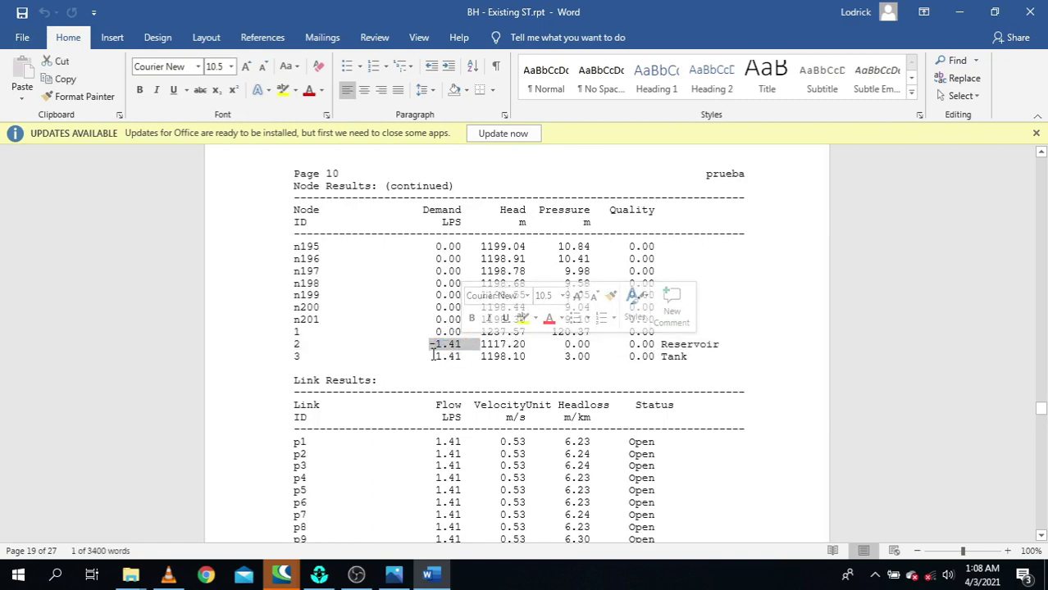
pyautogui.click(425, 350)
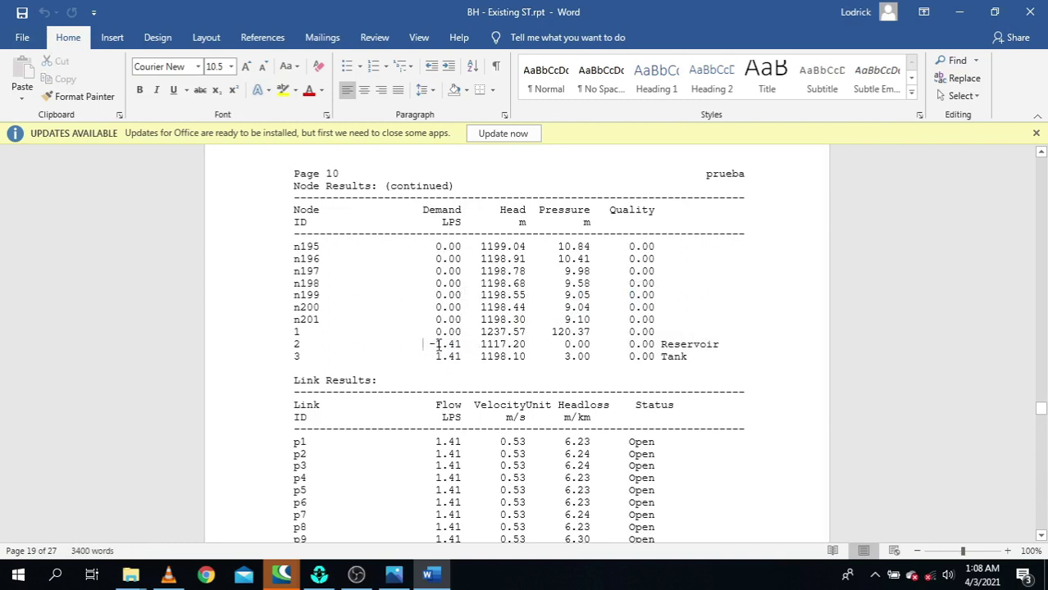
pyautogui.moveTo(738, 344); pyautogui.dragTo(391, 340)
pyautogui.moveTo(300, 351); pyautogui.dragTo(286, 343)
pyautogui.click(538, 365)
pyautogui.moveTo(694, 354); pyautogui.dragTo(423, 368)
pyautogui.click(469, 362)
# - Review the flow, velocity and unit headloss in the report's Link Results, and switch back to the EPANET network map
pyautogui.scroll(-12, 570, 364)
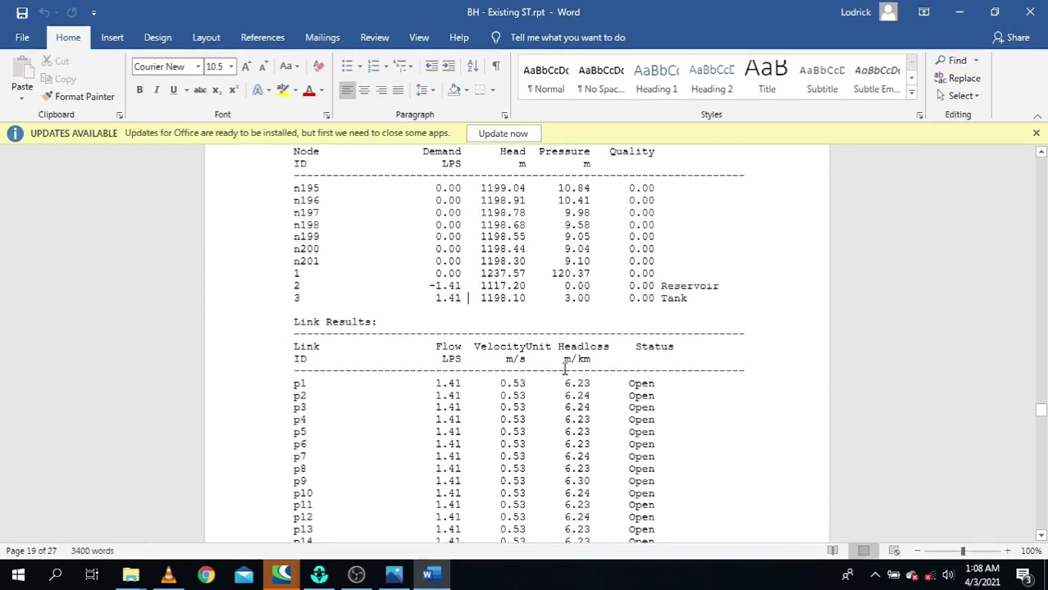
pyautogui.scroll(8, 562, 373)
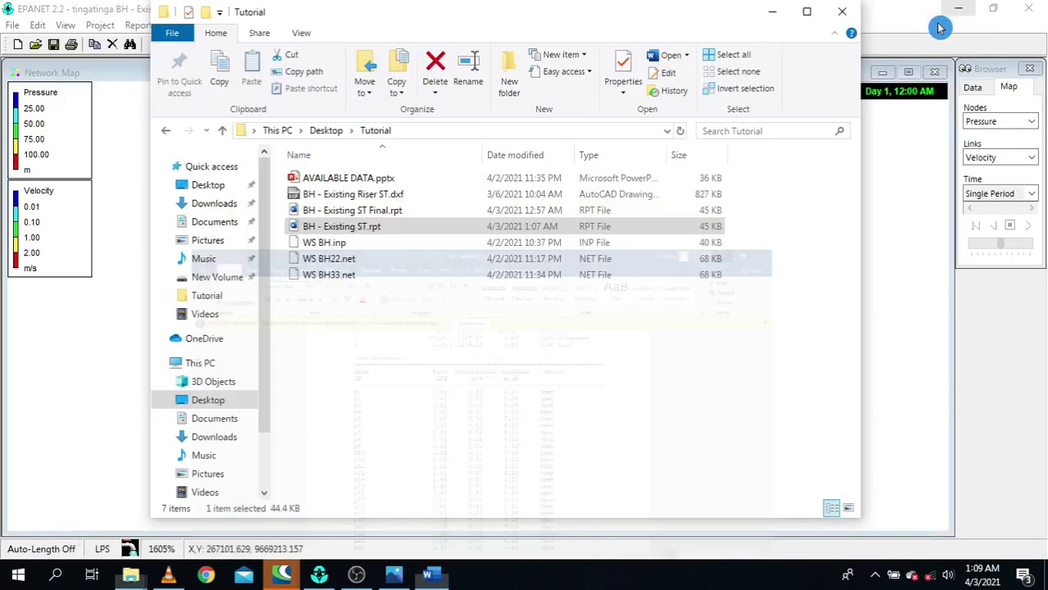
pyautogui.click(954, 14)
pyautogui.click(900, 175)
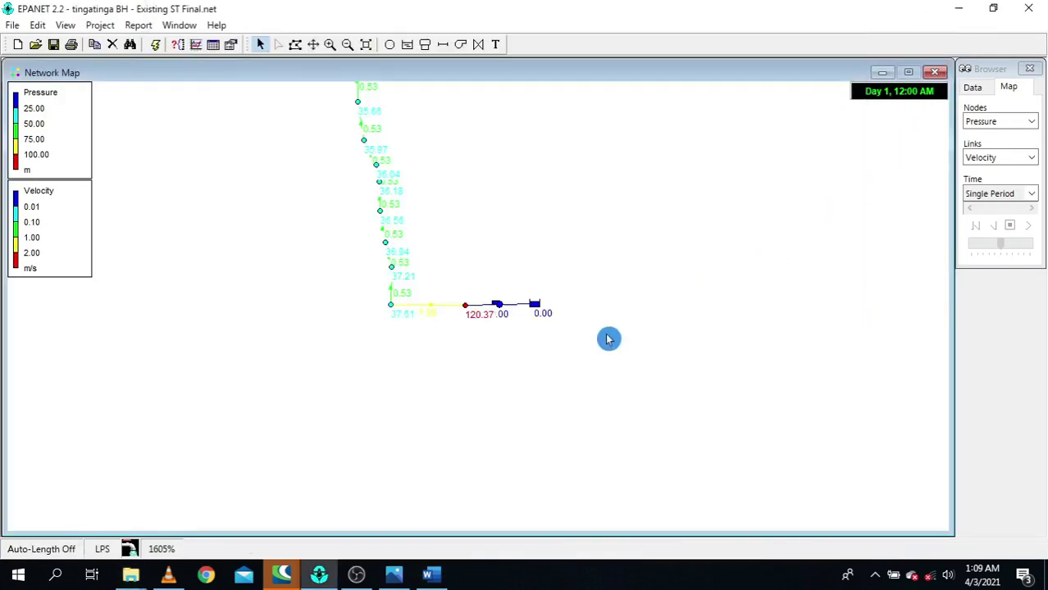